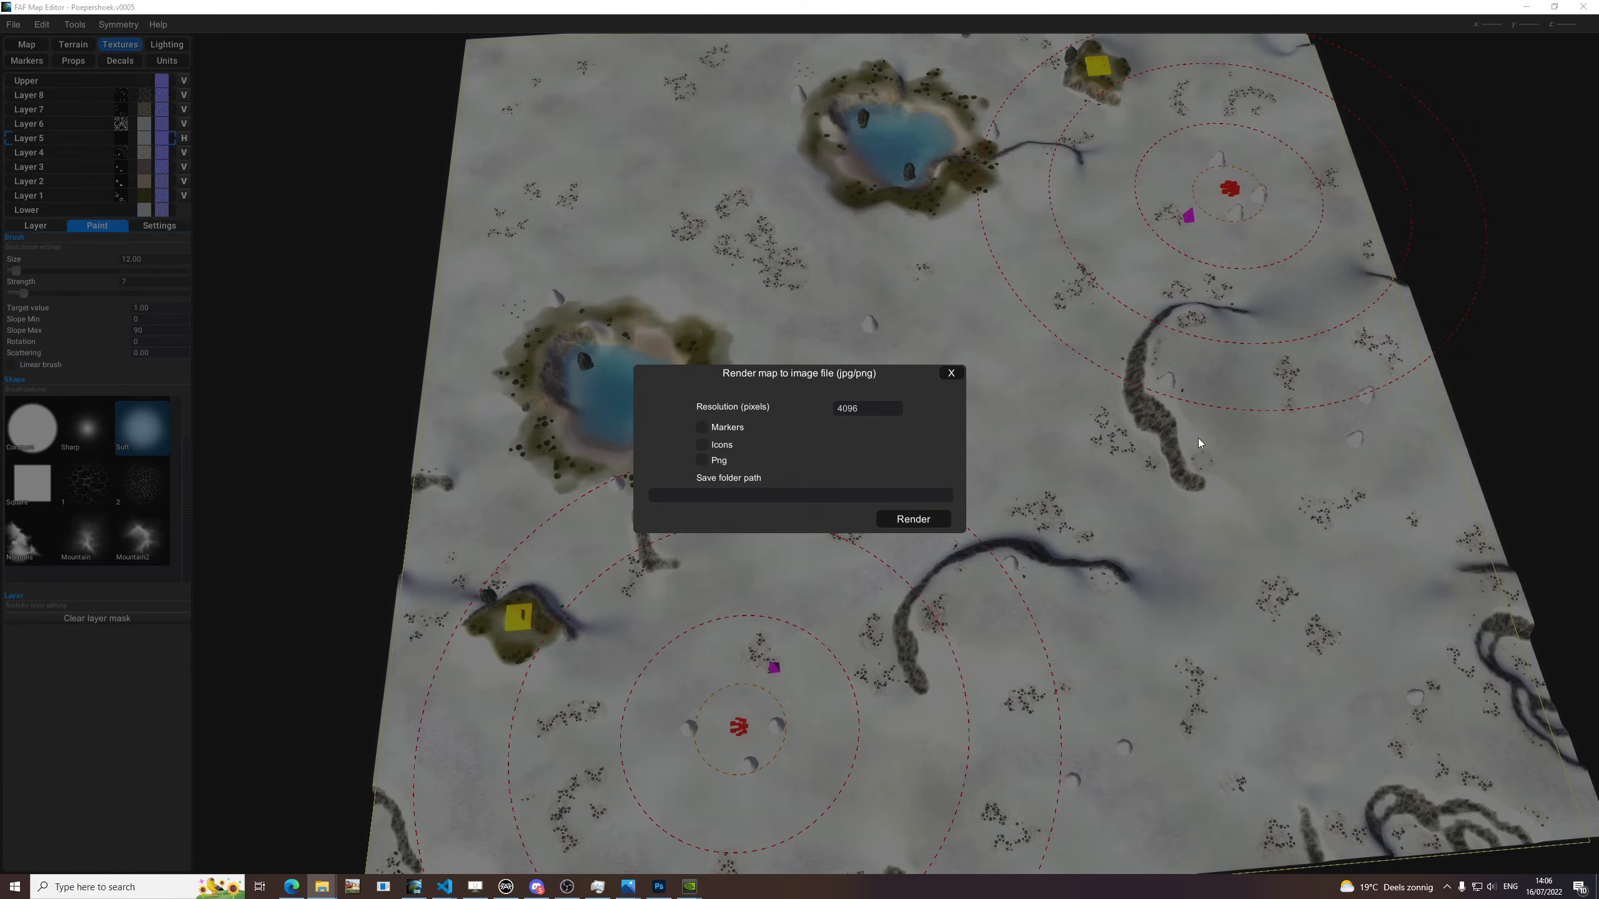
Render the map to an image at 1024 pixels with markers, saving it to the pasted Poepershoek.v0001 folder path.
{"action": "left_click", "coordinate": [817, 492]}
{"action": "key", "text": "ctrl+v"}
{"action": "left_click", "coordinate": [860, 409]}
{"action": "type", "text": "1024"}
{"action": "left_click", "coordinate": [702, 427]}
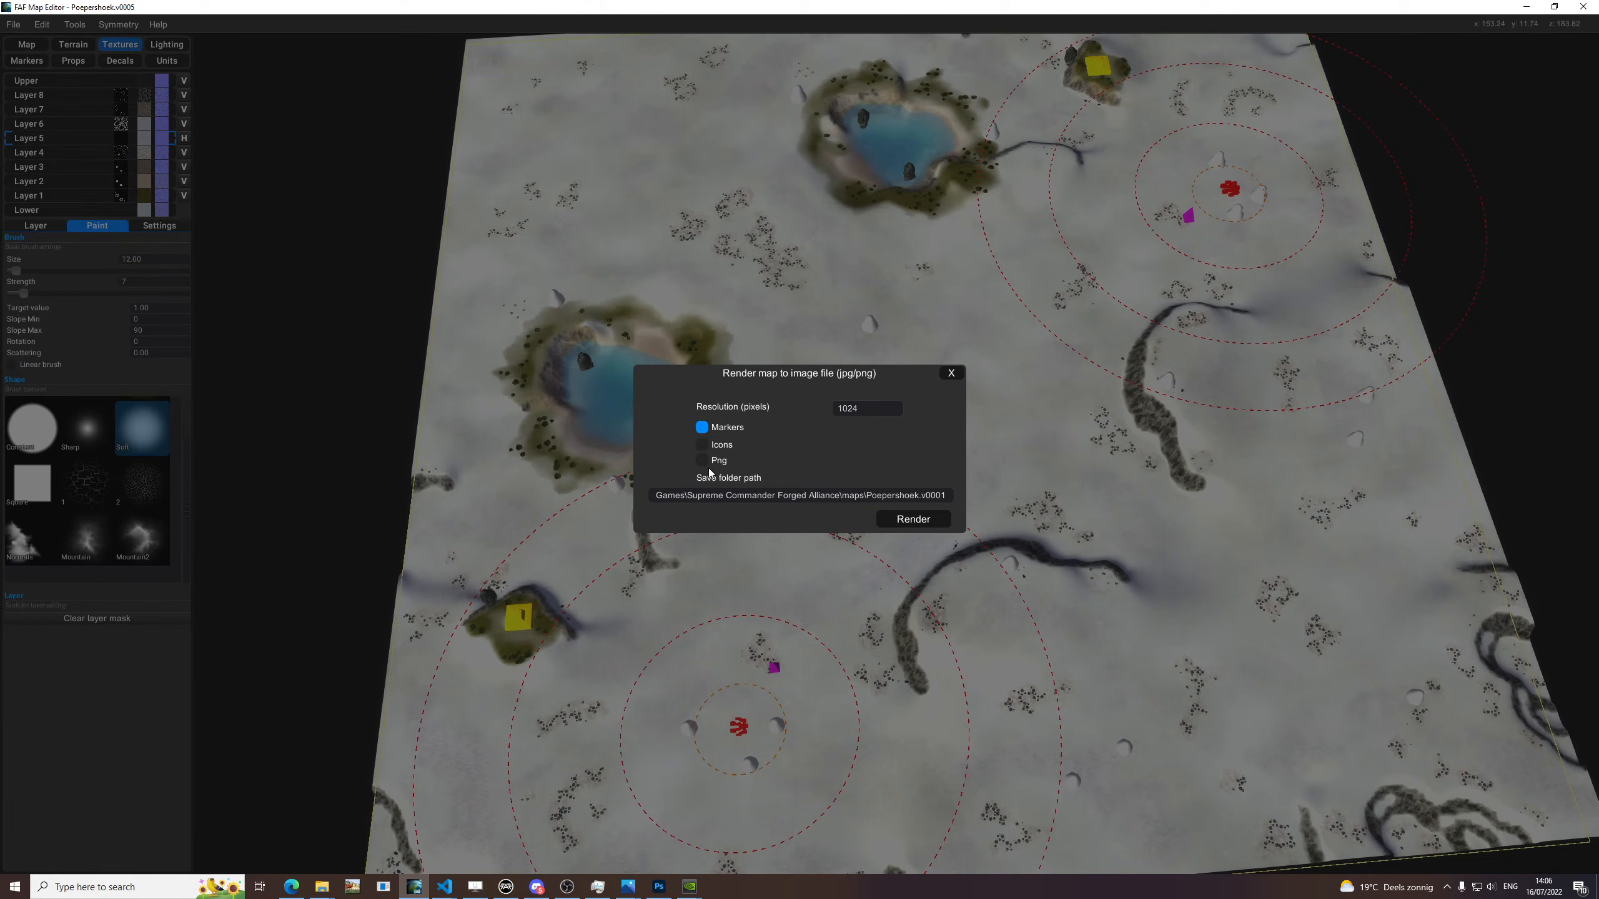
{"action": "left_click", "coordinate": [882, 520]}
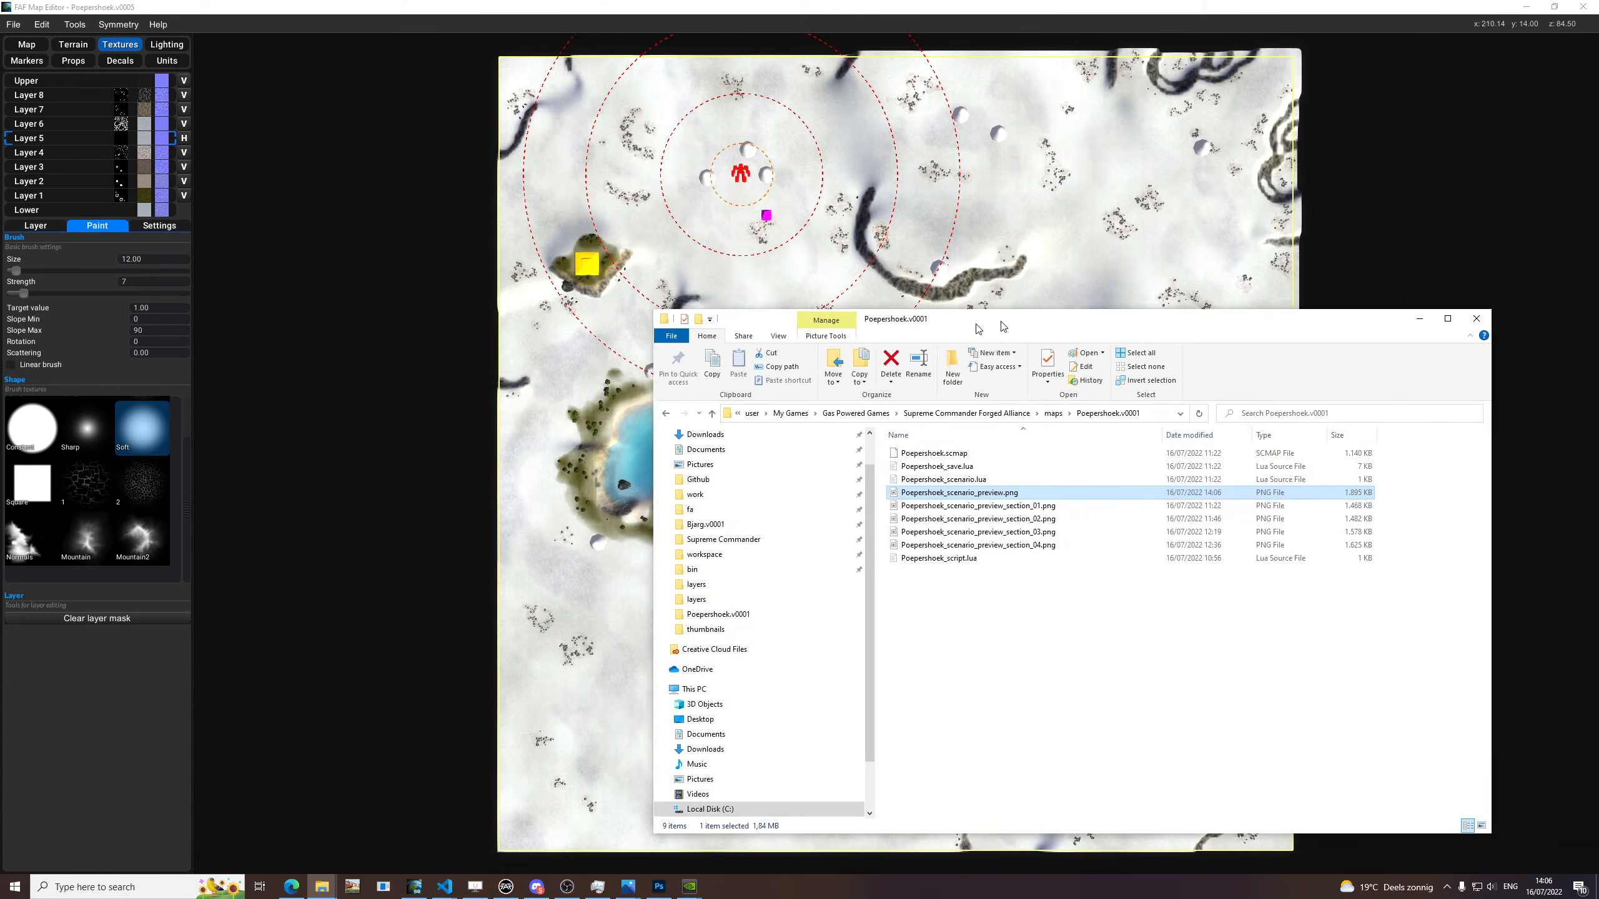
Rename the newly rendered preview image as Poepershoek_scenario_preview_section_05.png.
{"action": "left_click", "coordinate": [810, 496]}
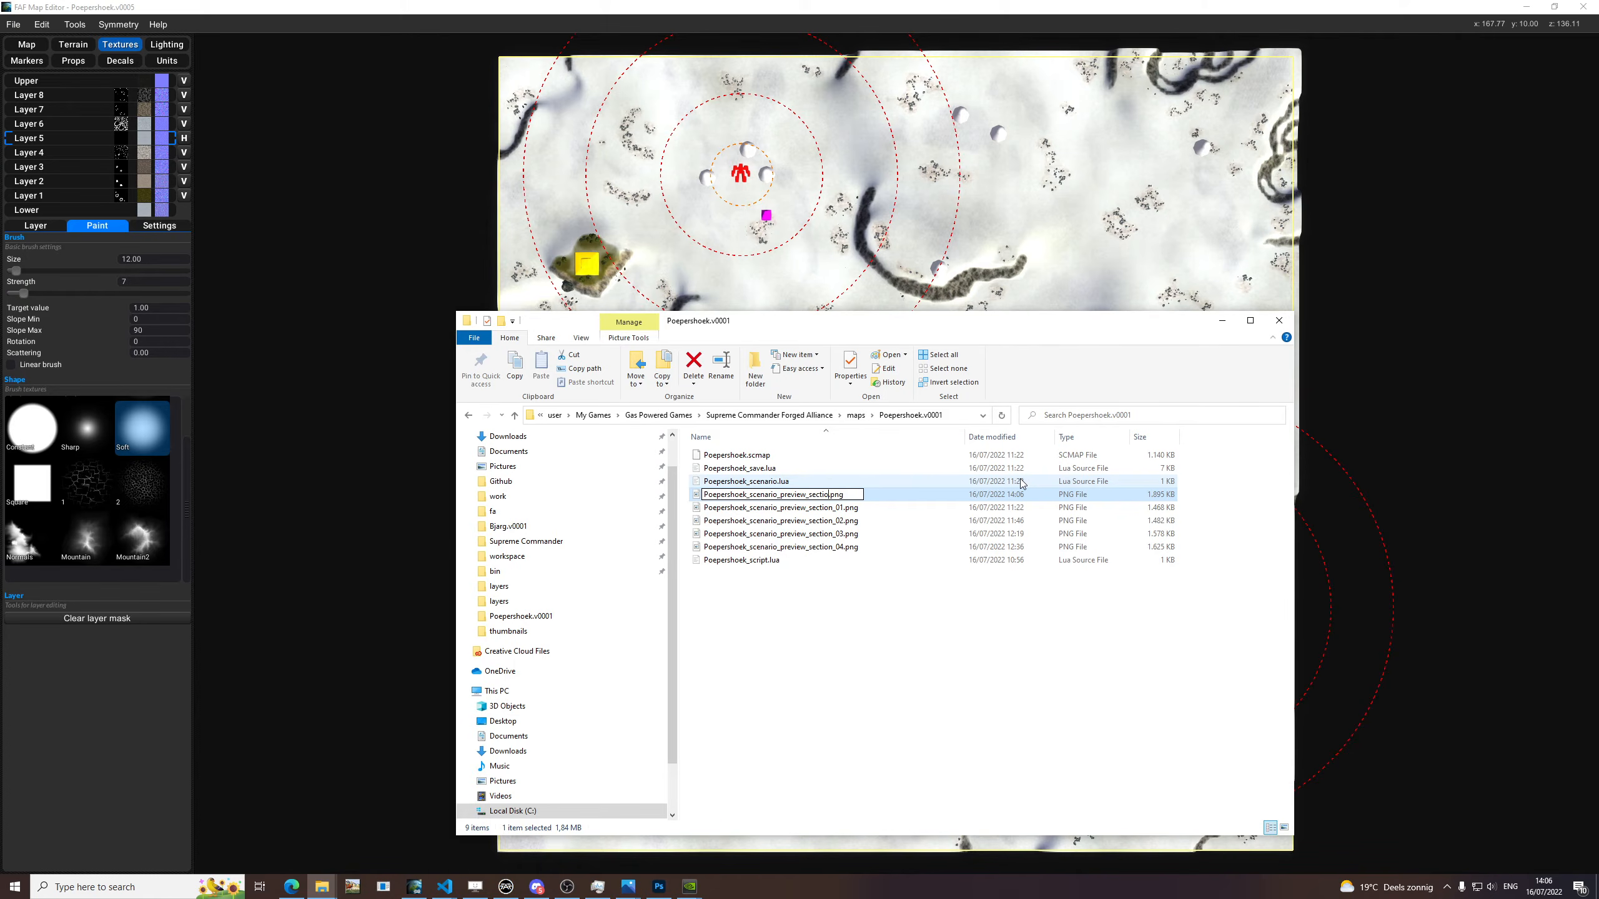
{"action": "type", "text": "5"}
{"action": "key", "text": "Return"}
Open Poepershoek_scenario_preview_section_01.png in Photos and compare the section previews through 05, then return to the map editor.
{"action": "right_click", "coordinate": [821, 498]}
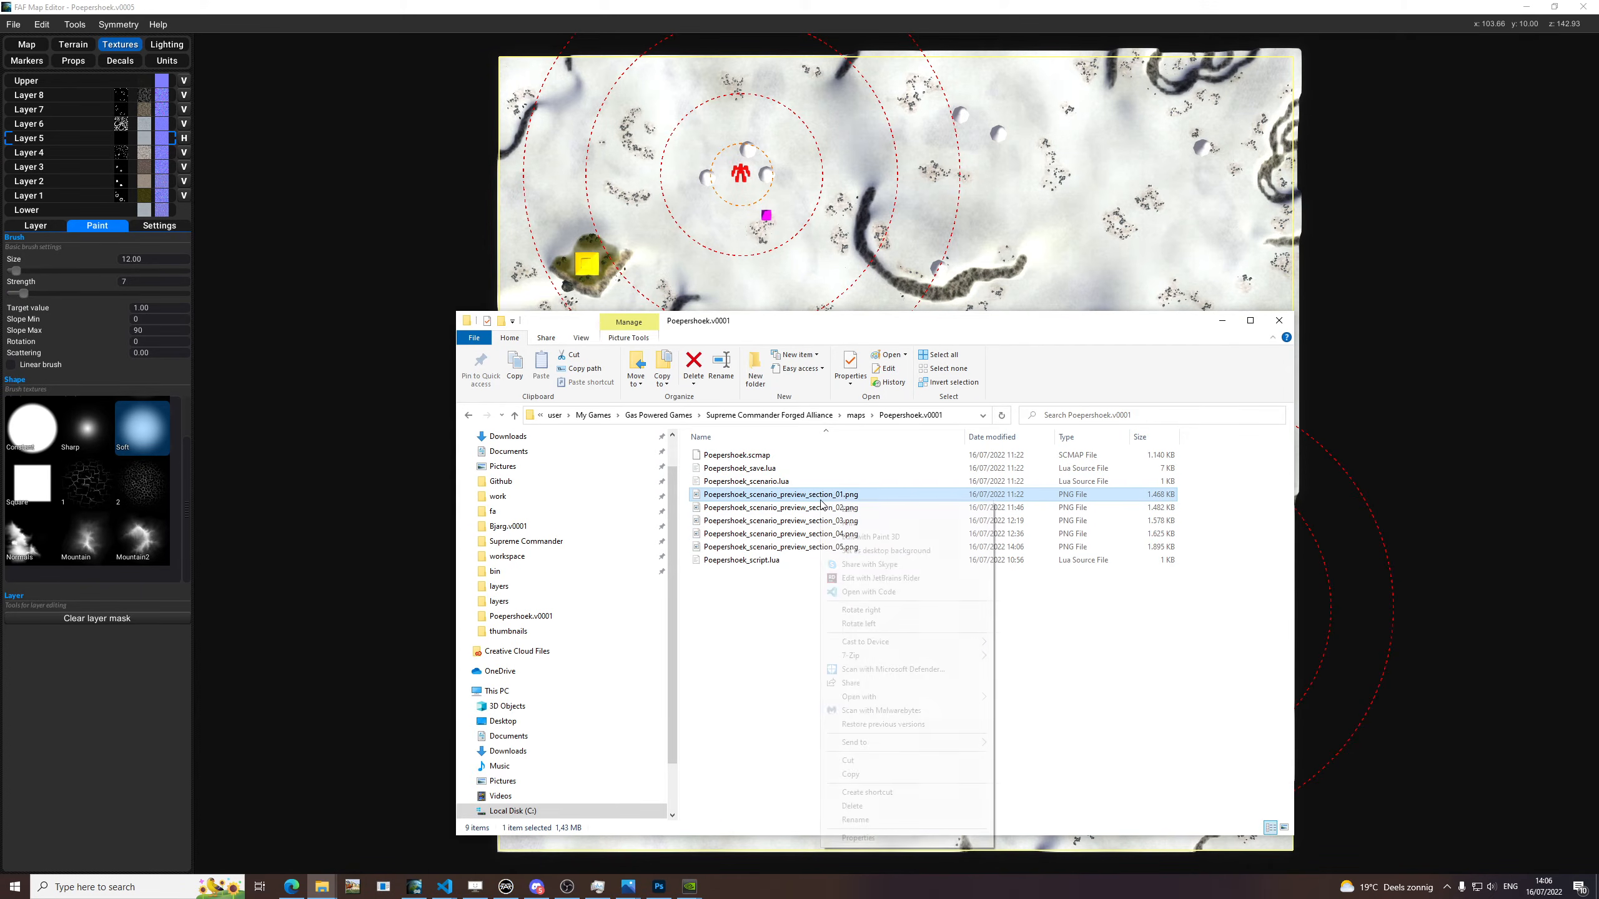
{"action": "mouse_move", "coordinate": [907, 696]}
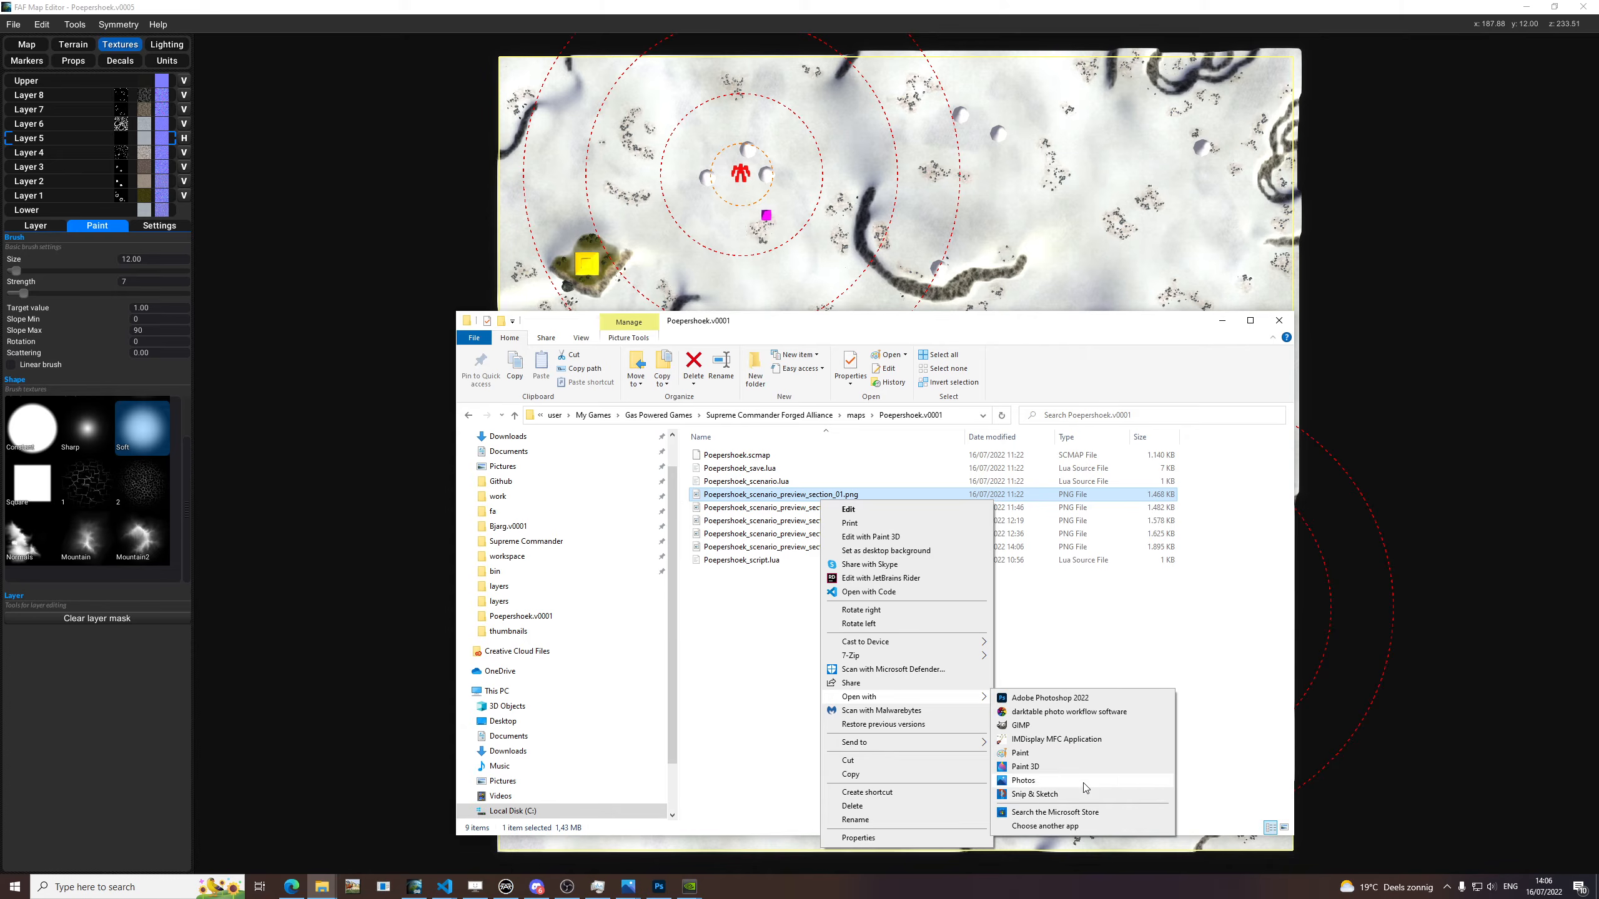
{"action": "left_click", "coordinate": [1032, 781]}
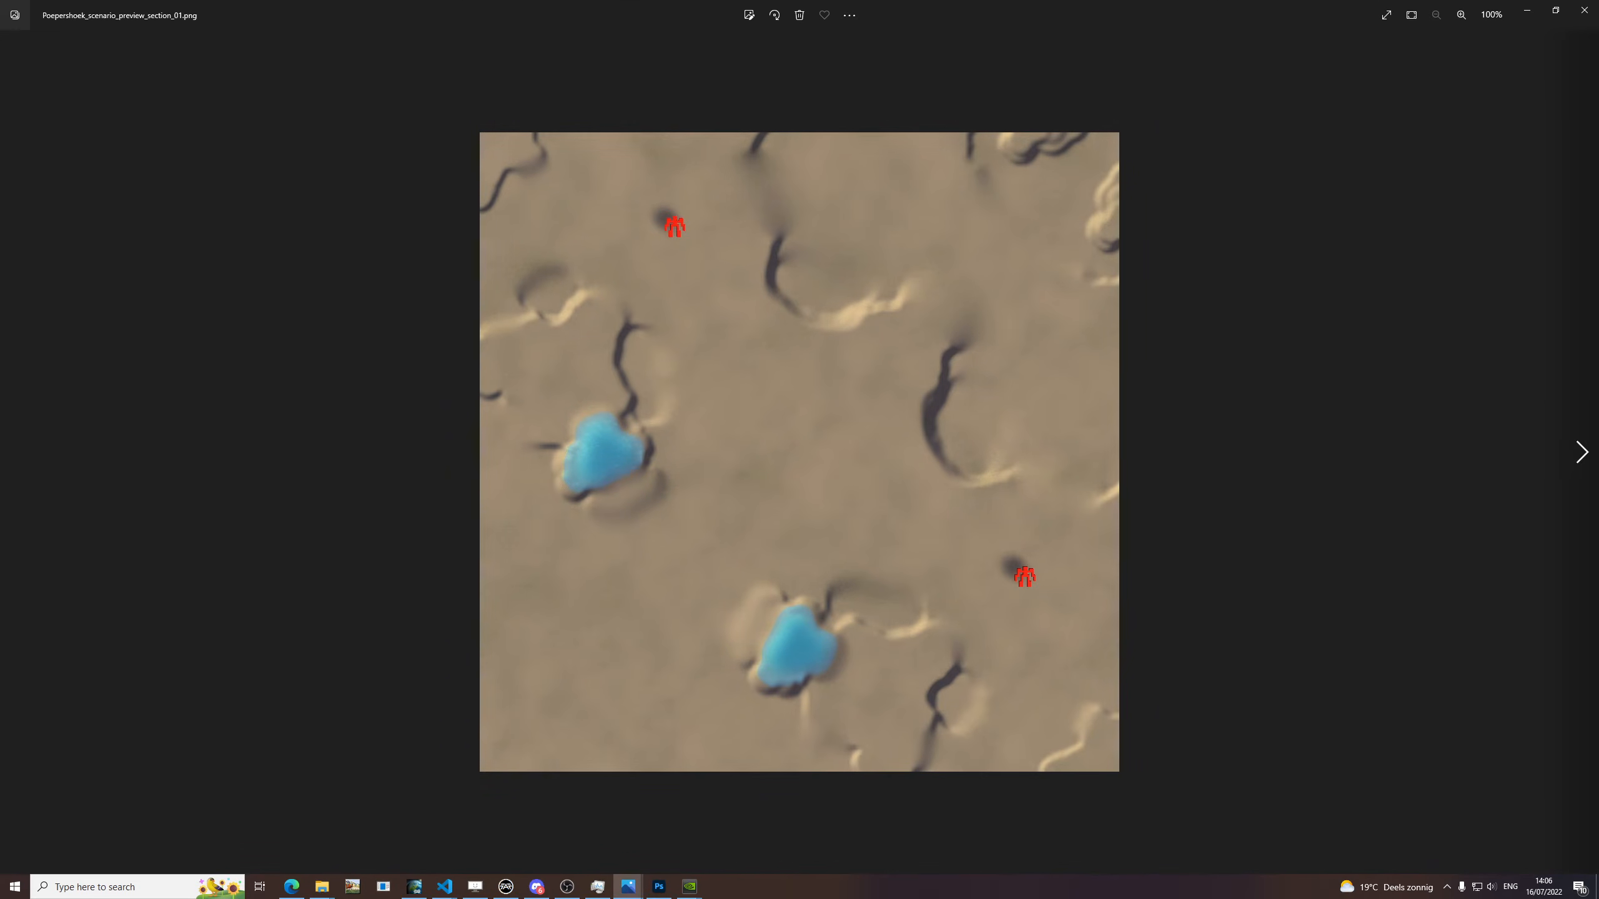
{"action": "left_click", "coordinate": [1578, 467]}
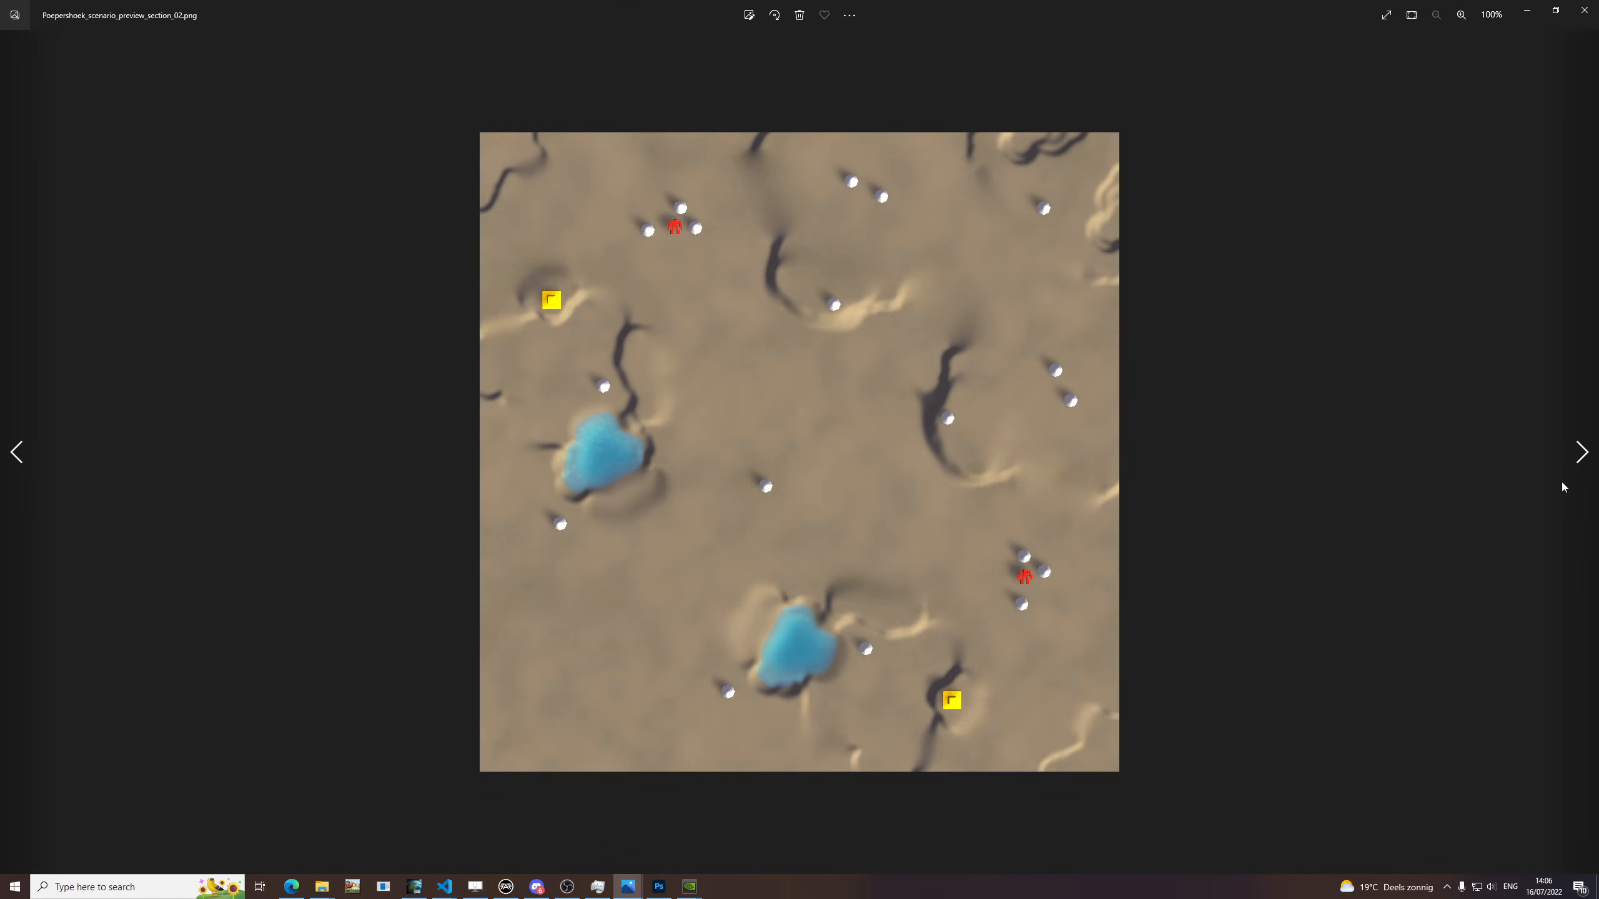
{"action": "left_click", "coordinate": [1580, 453]}
{"action": "left_click", "coordinate": [1578, 460]}
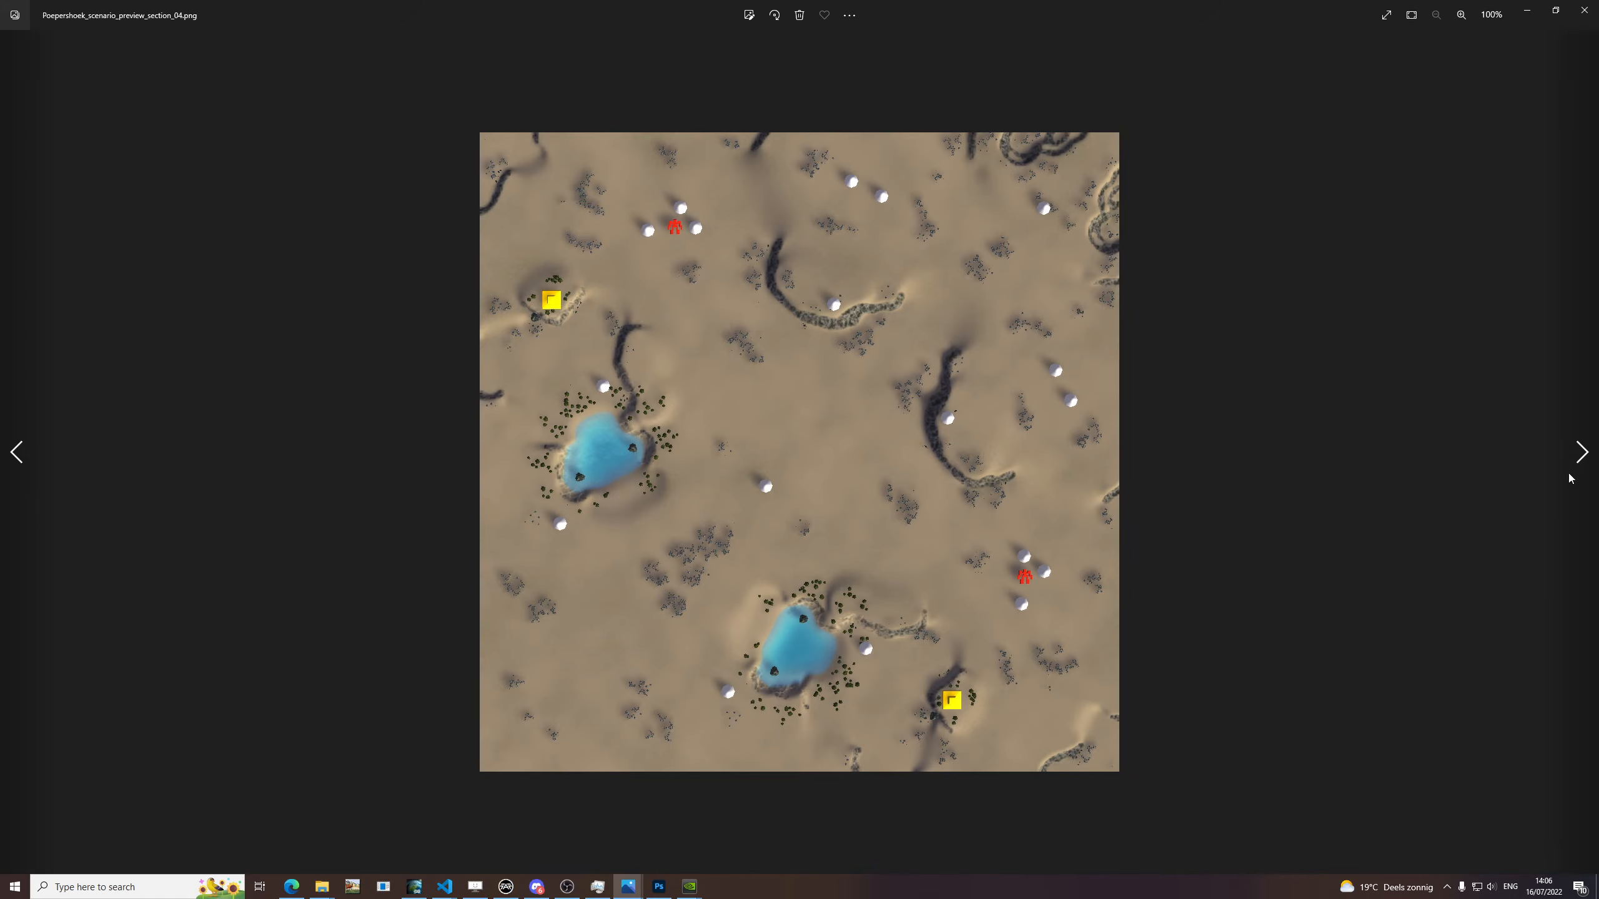
{"action": "left_click", "coordinate": [1578, 455]}
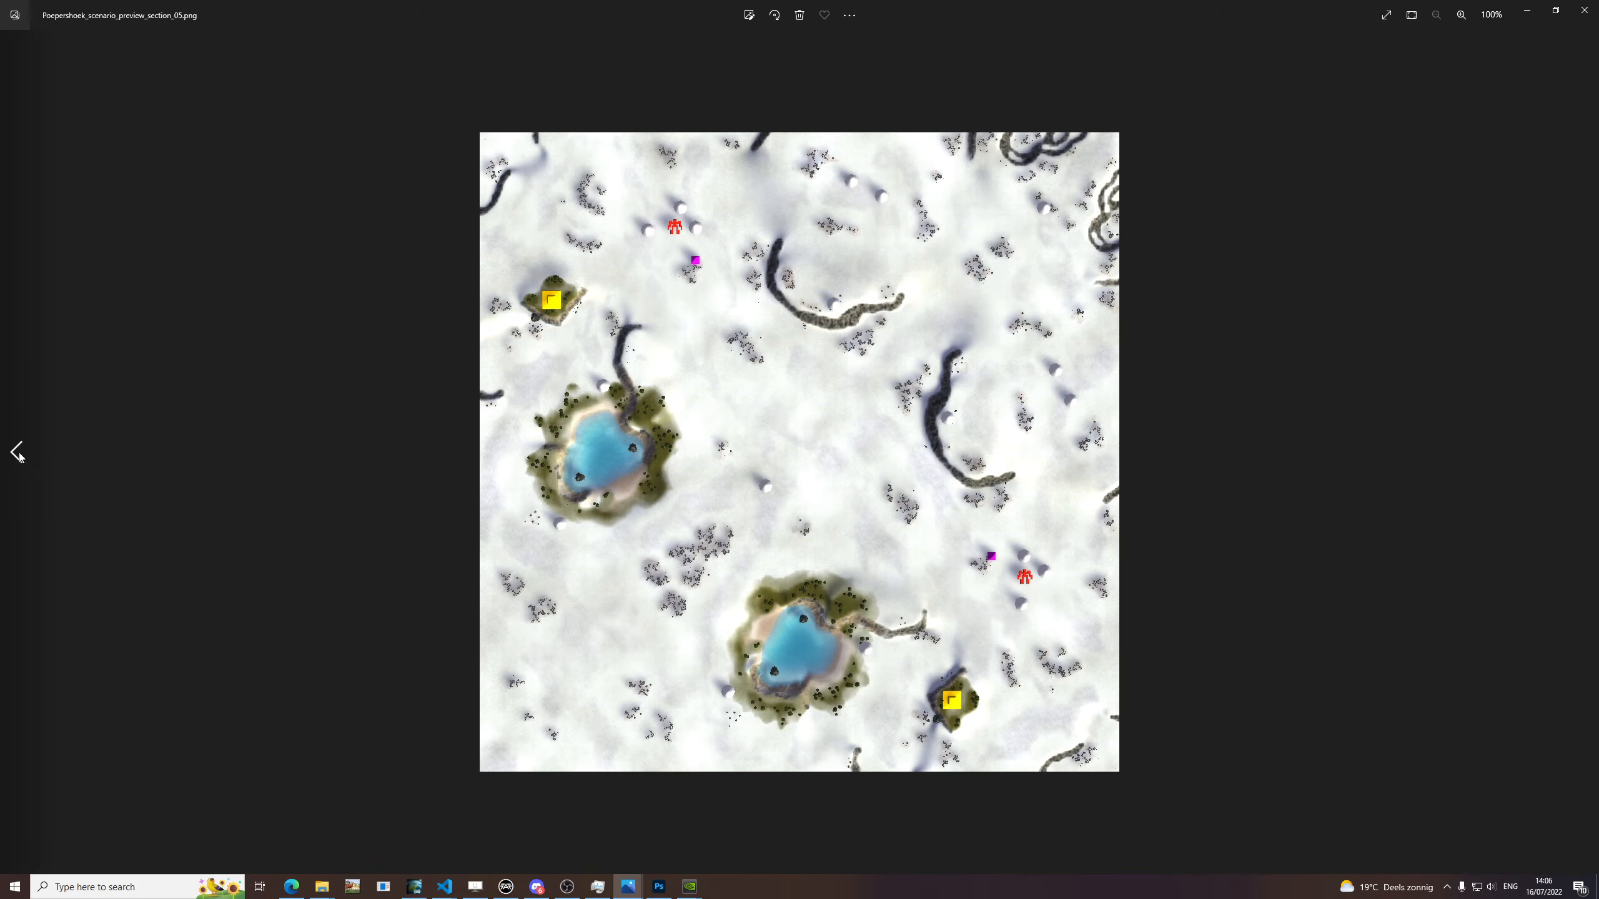
{"action": "left_click", "coordinate": [16, 451]}
{"action": "left_click", "coordinate": [1582, 451]}
{"action": "left_click", "coordinate": [1584, 11]}
{"action": "left_click", "coordinate": [1222, 320]}
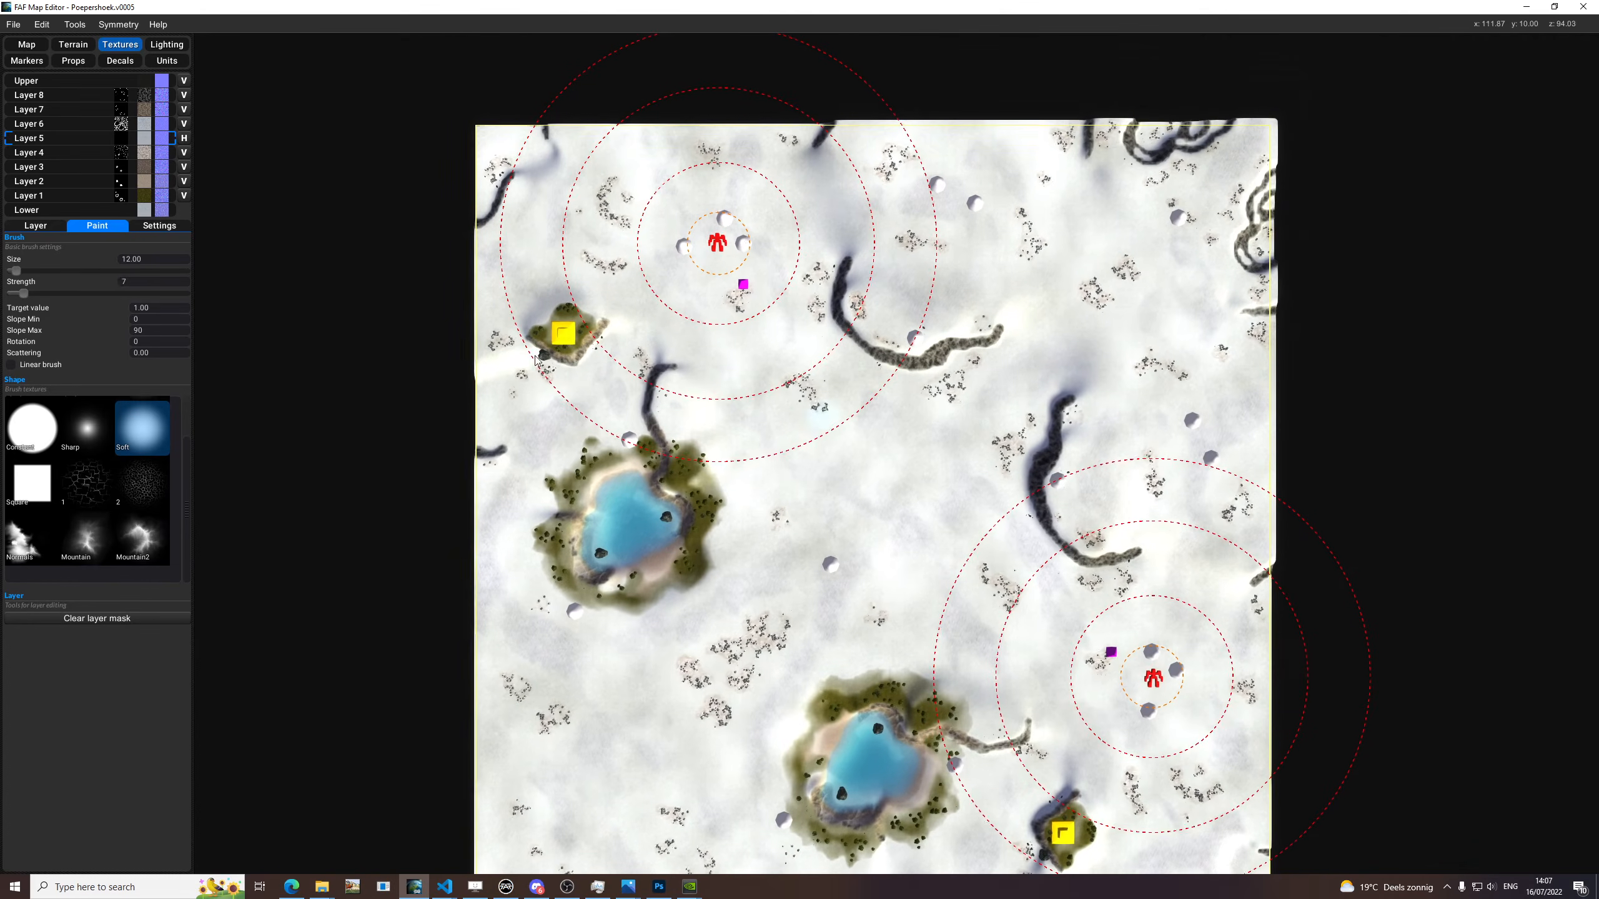
Add a new decal type for the map and set its type to Normals.
{"action": "left_click", "coordinate": [108, 65]}
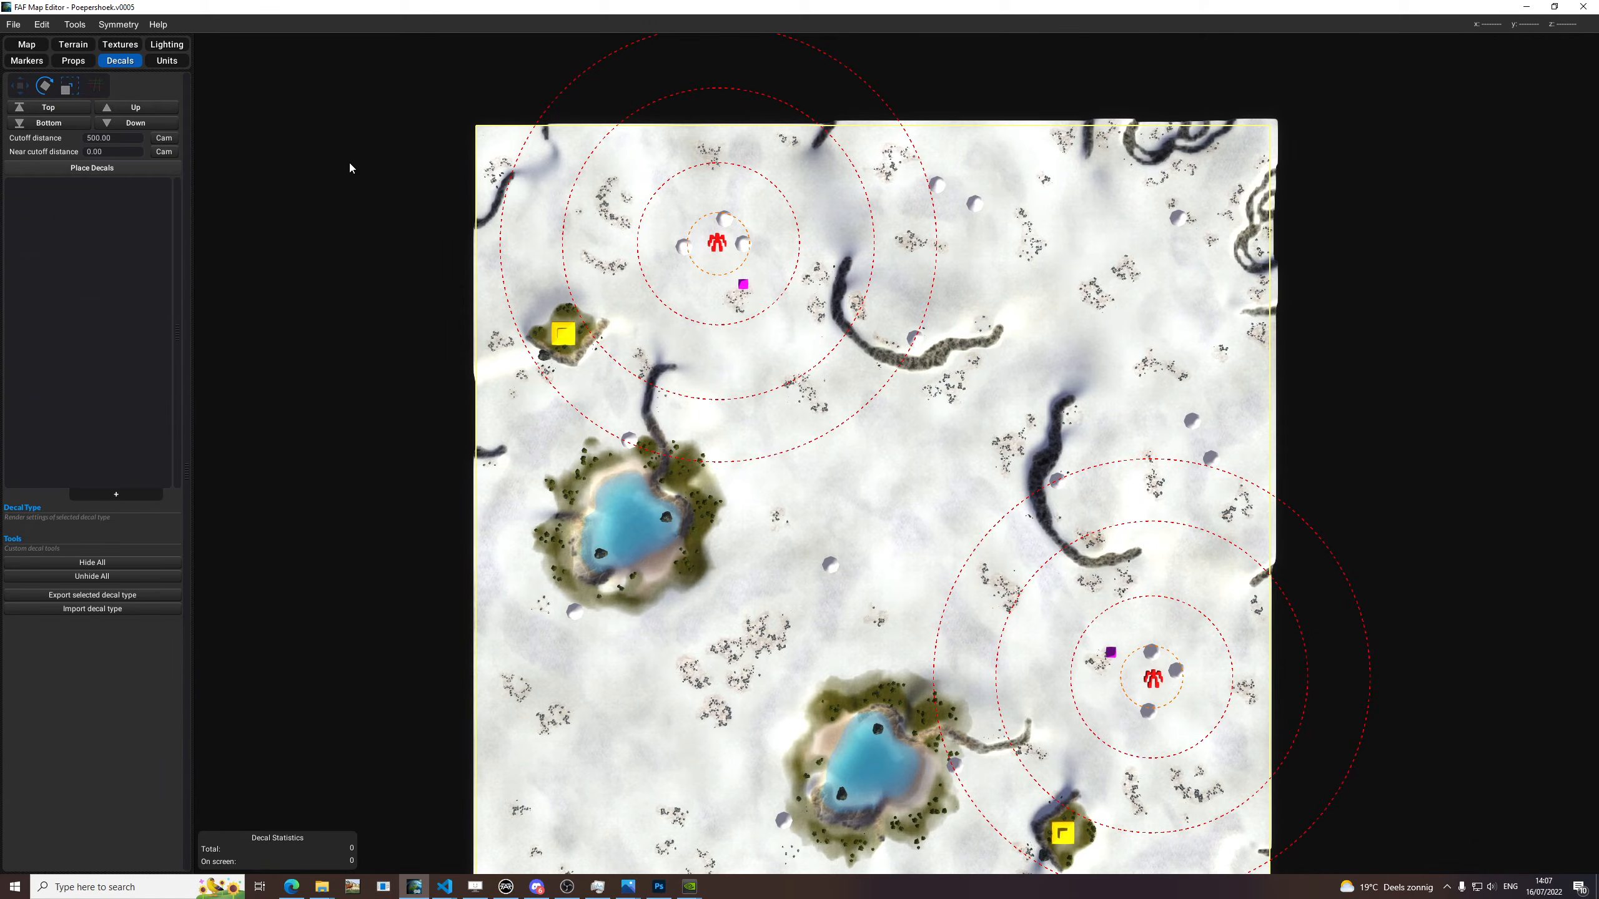
{"action": "scroll", "coordinate": [784, 464], "scroll_direction": "up", "scroll_amount": 3}
{"action": "middle_click_drag", "start_coordinate": [853, 463], "coordinate": [848, 433]}
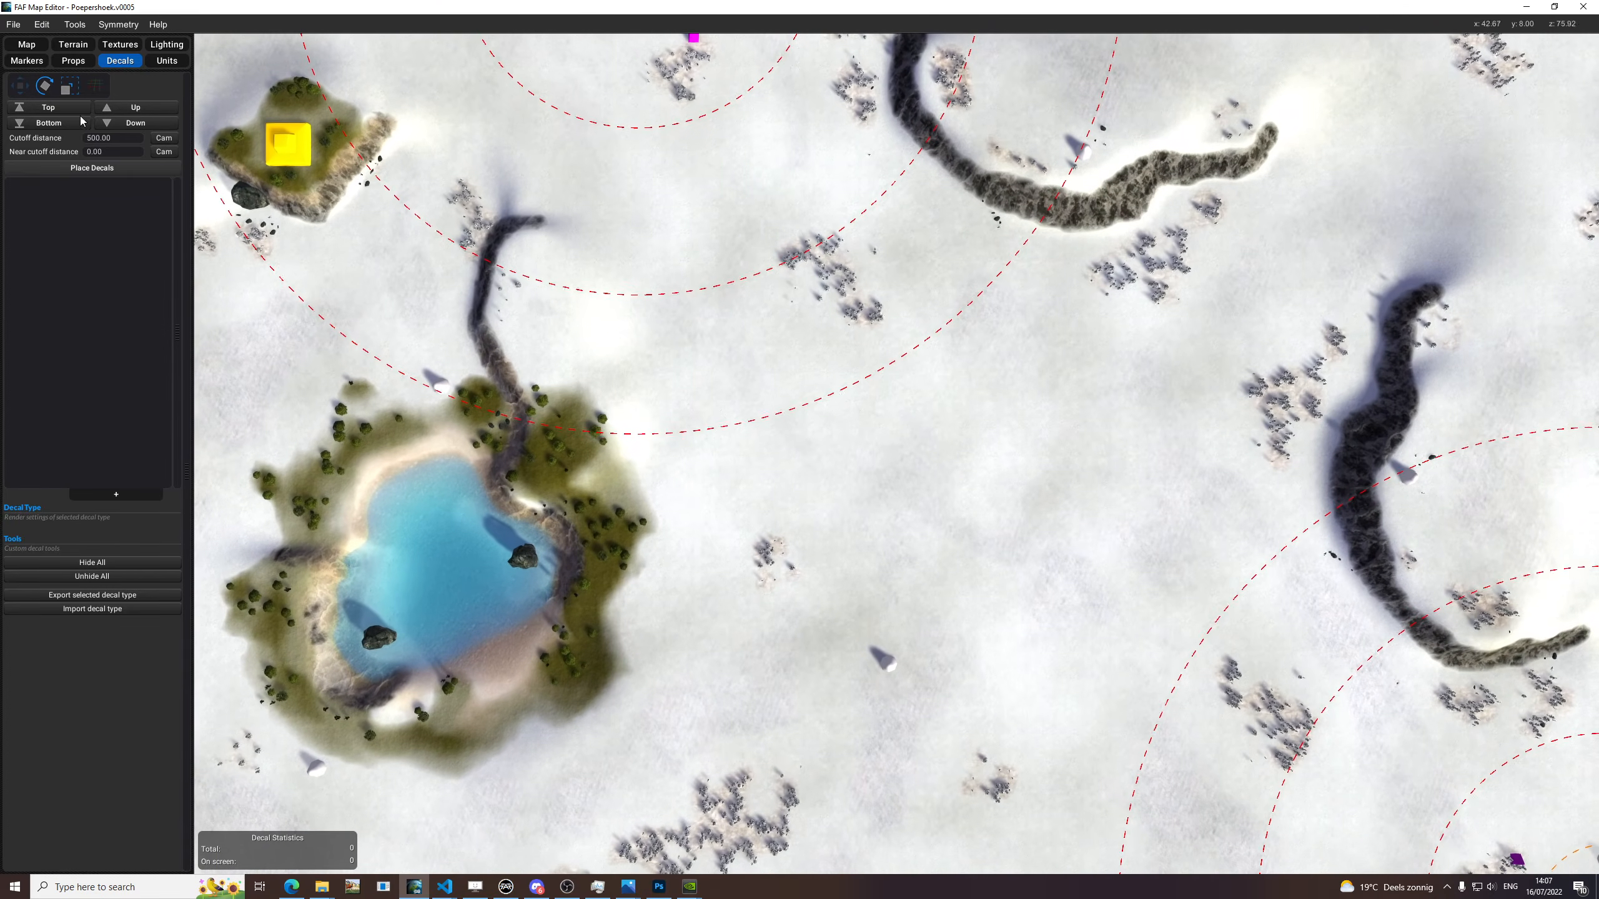
{"action": "left_click", "coordinate": [135, 492]}
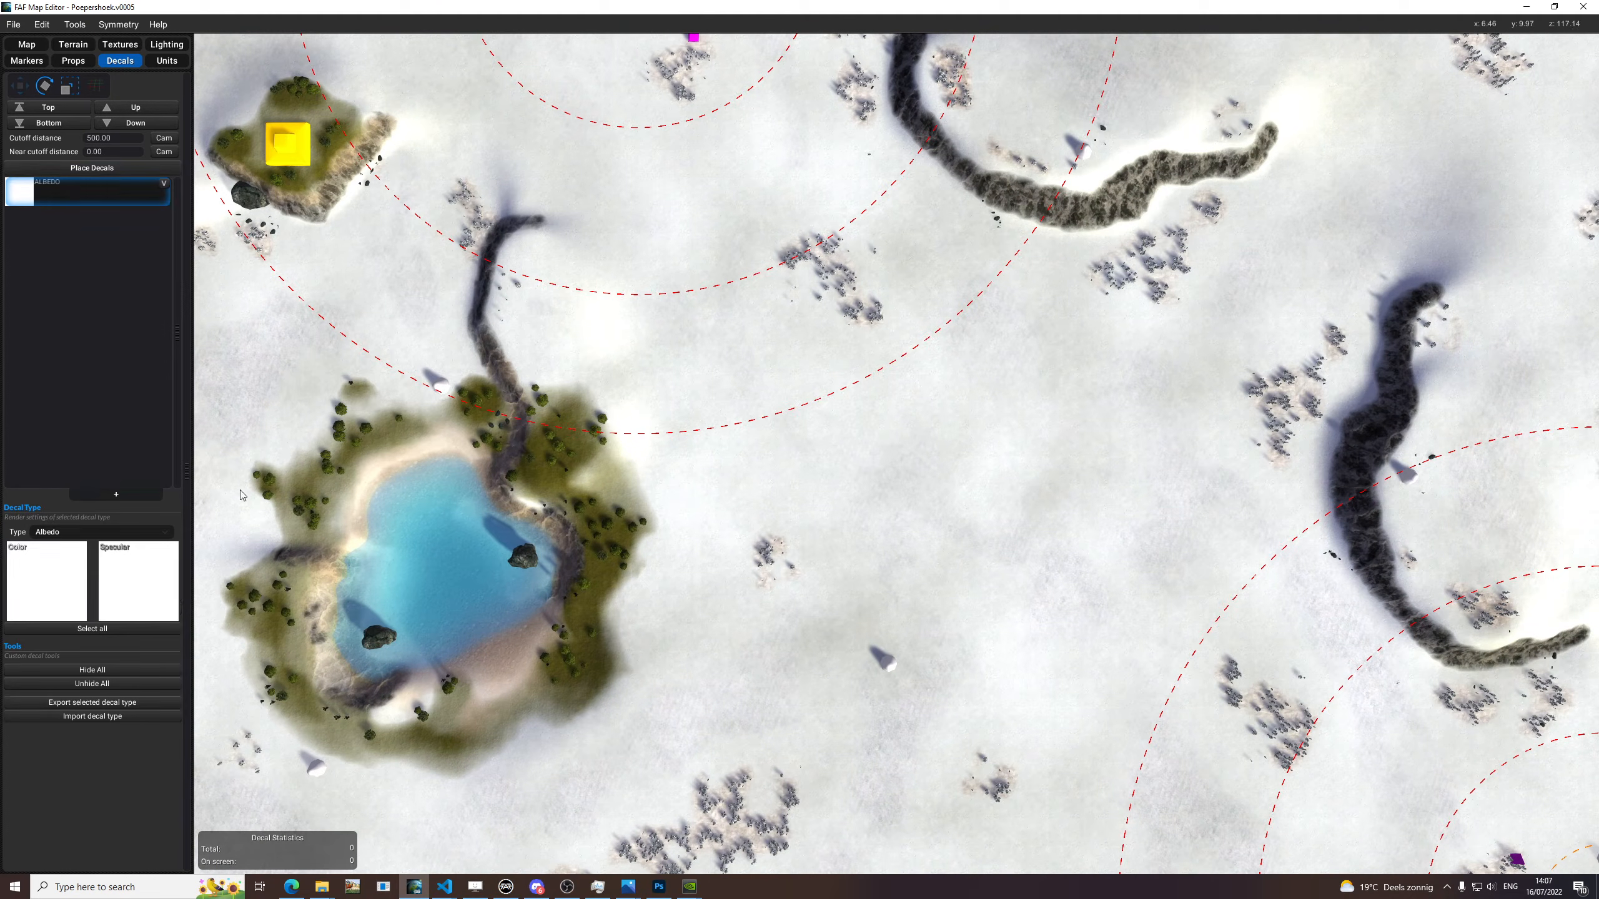
{"action": "left_click", "coordinate": [53, 533]}
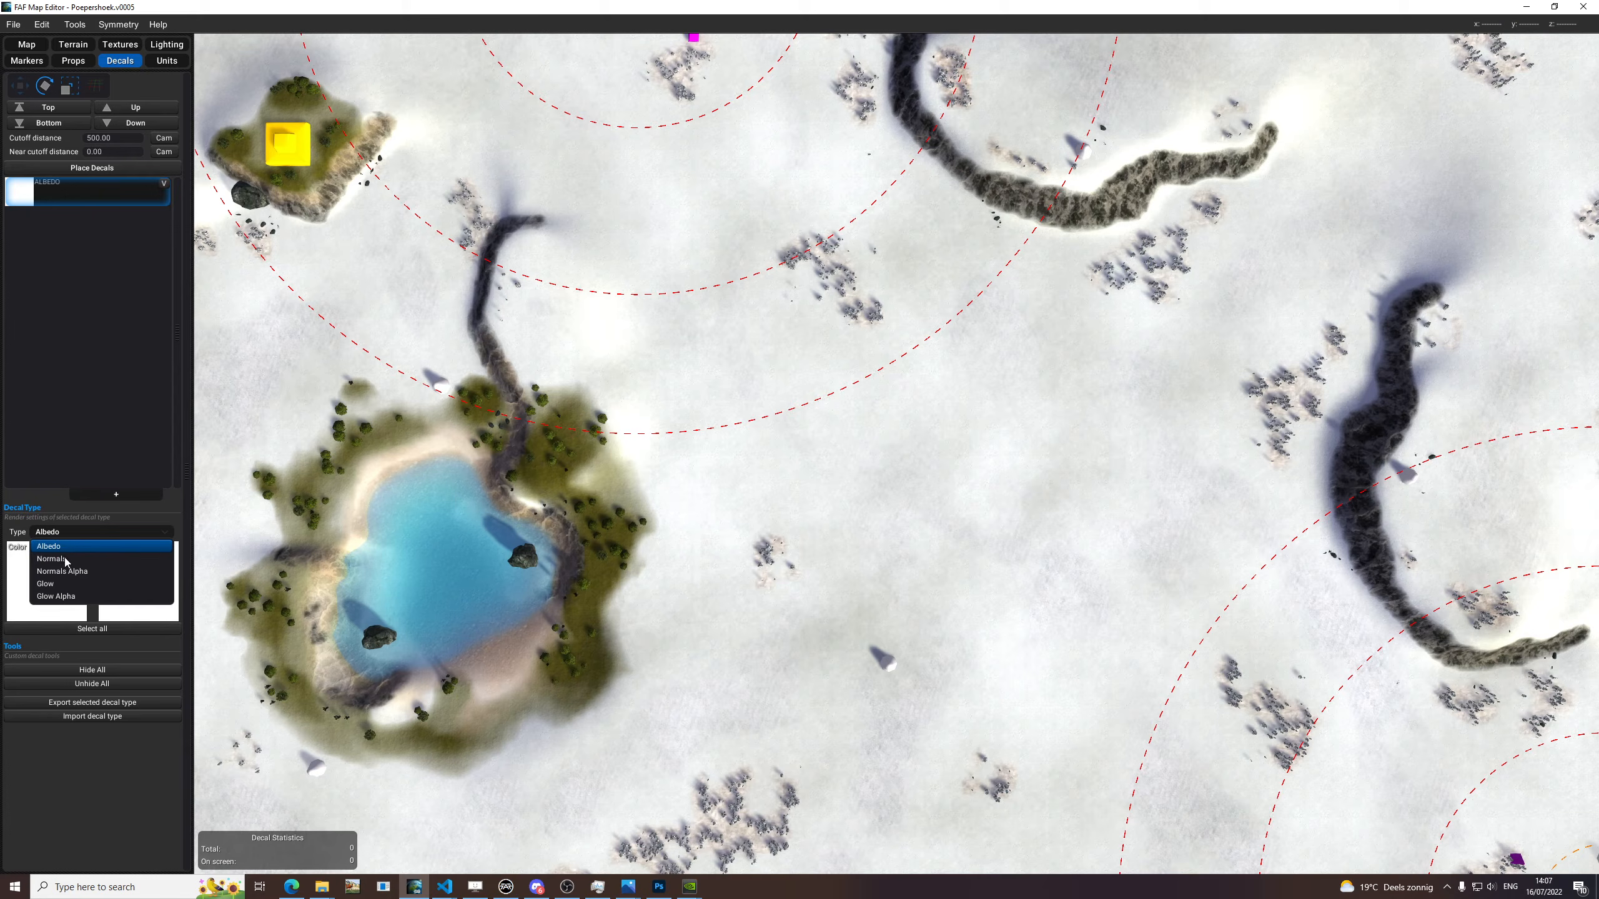
{"action": "left_click", "coordinate": [66, 559]}
Assign the common hook001_normals texture from the Resource Browser to the decal's normal slot, then close the browser.
{"action": "left_click", "coordinate": [70, 572]}
{"action": "left_click", "coordinate": [812, 258]}
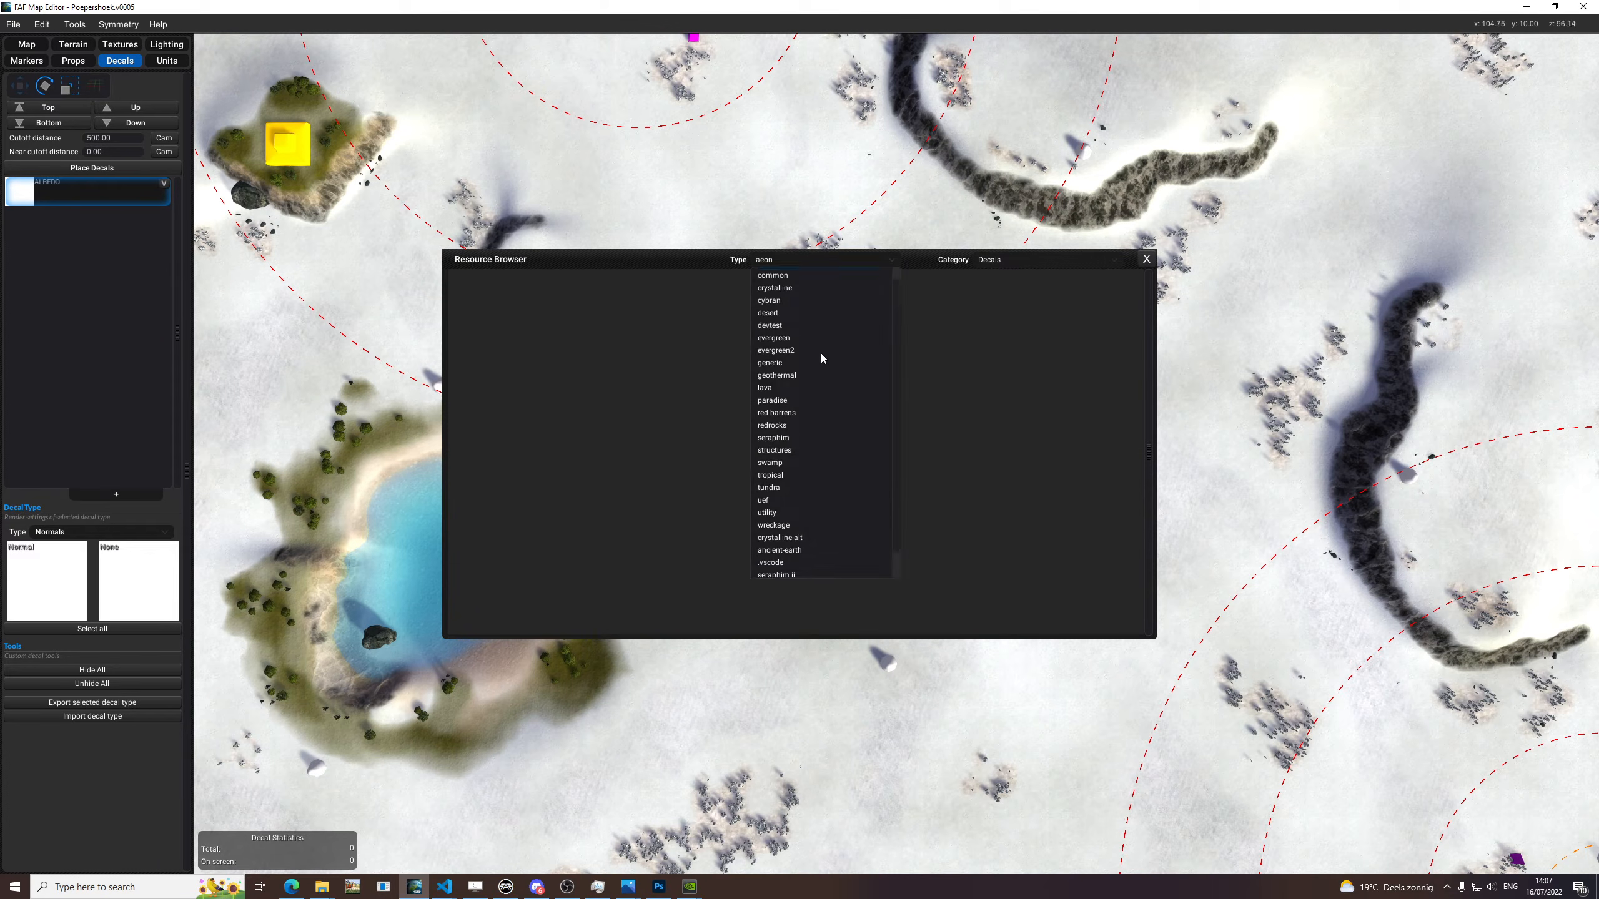
{"action": "left_click", "coordinate": [774, 287]}
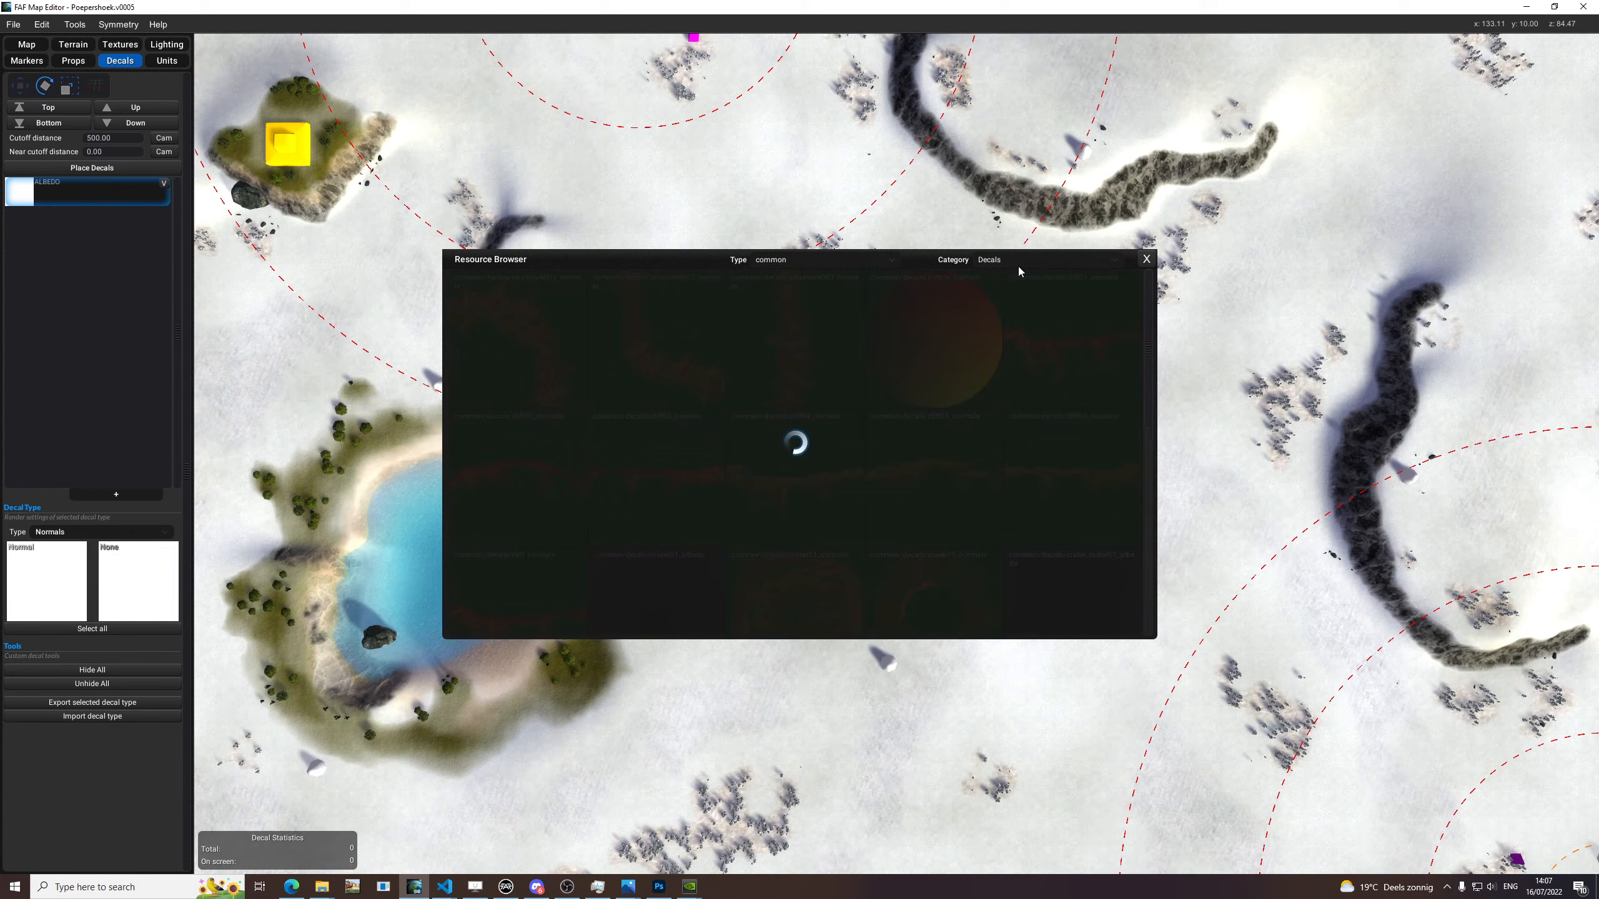
{"action": "scroll", "coordinate": [986, 408], "scroll_direction": "down", "scroll_amount": 5}
{"action": "scroll", "coordinate": [931, 390], "scroll_direction": "down", "scroll_amount": 2}
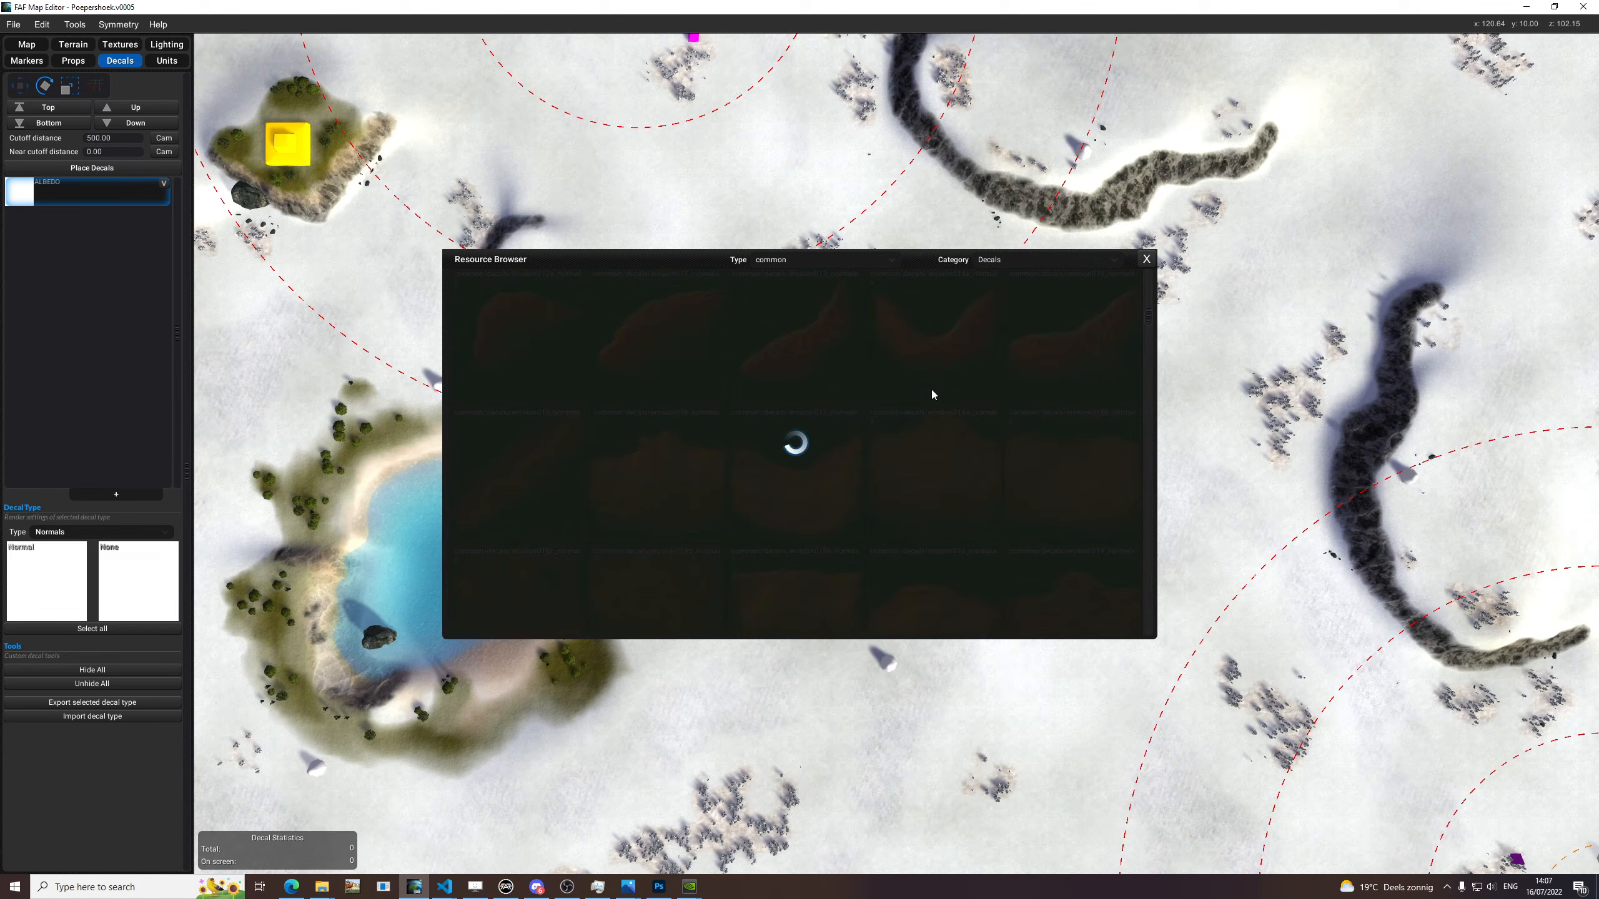
{"action": "scroll", "coordinate": [905, 396], "scroll_direction": "down", "scroll_amount": 3}
{"action": "scroll", "coordinate": [901, 393], "scroll_direction": "up", "scroll_amount": 1}
{"action": "left_click_drag", "start_coordinate": [69, 551], "coordinate": [69, 553]}
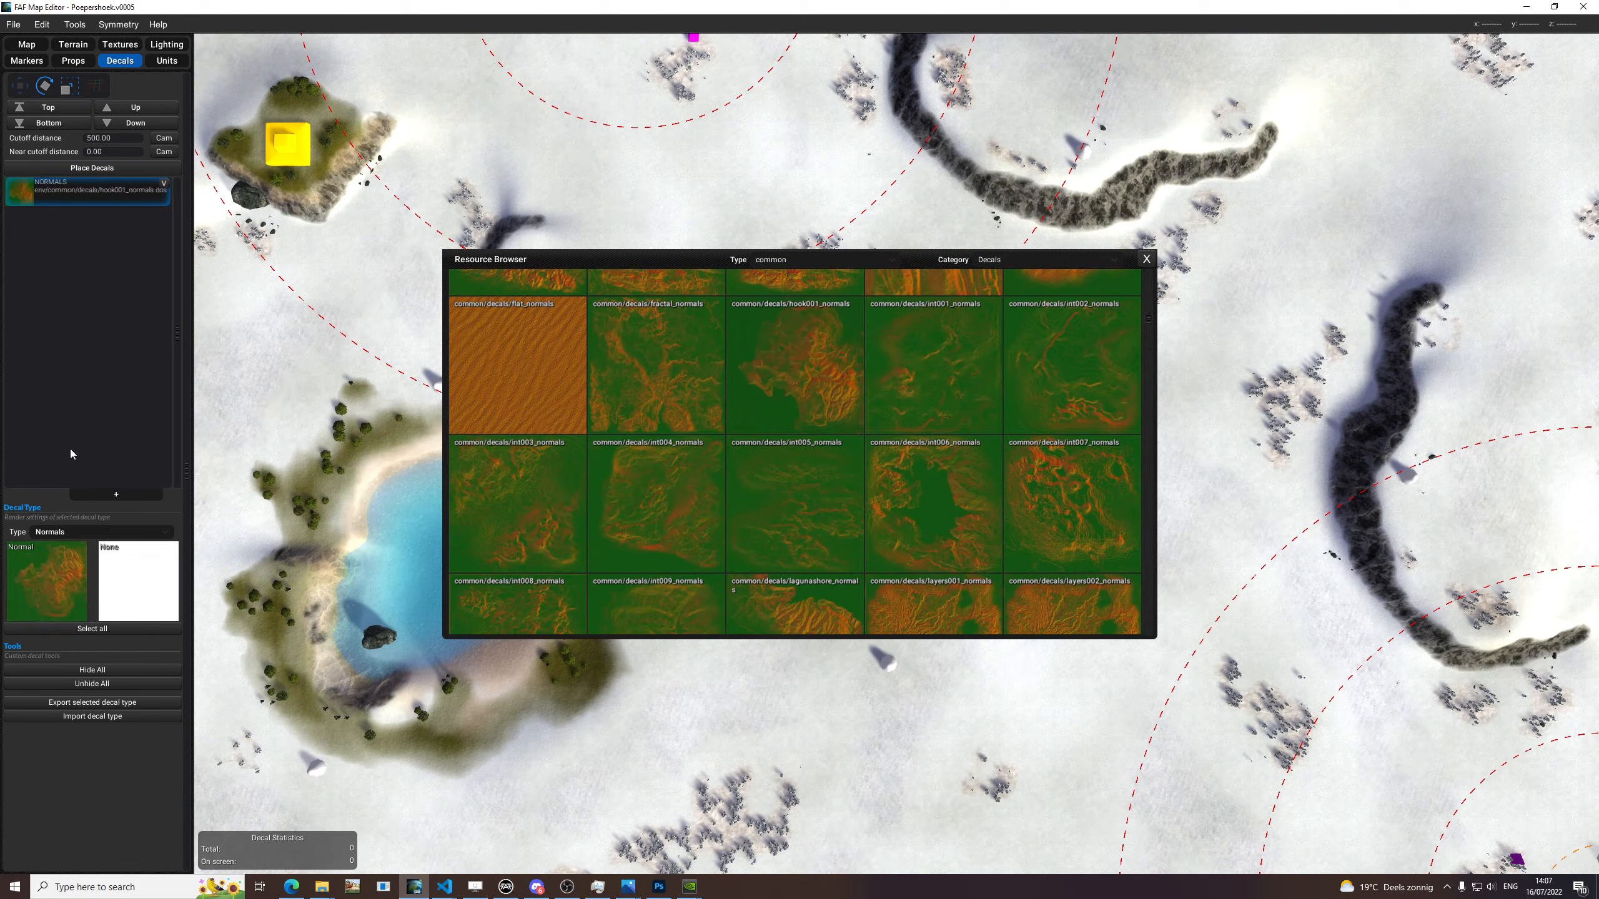
{"action": "left_click", "coordinate": [1147, 264]}
Place two enlarged hook001 normal decals at different rotations over the snowy tree cluster northeast of the lake.
{"action": "scroll", "coordinate": [867, 396], "scroll_direction": "up", "scroll_amount": 8}
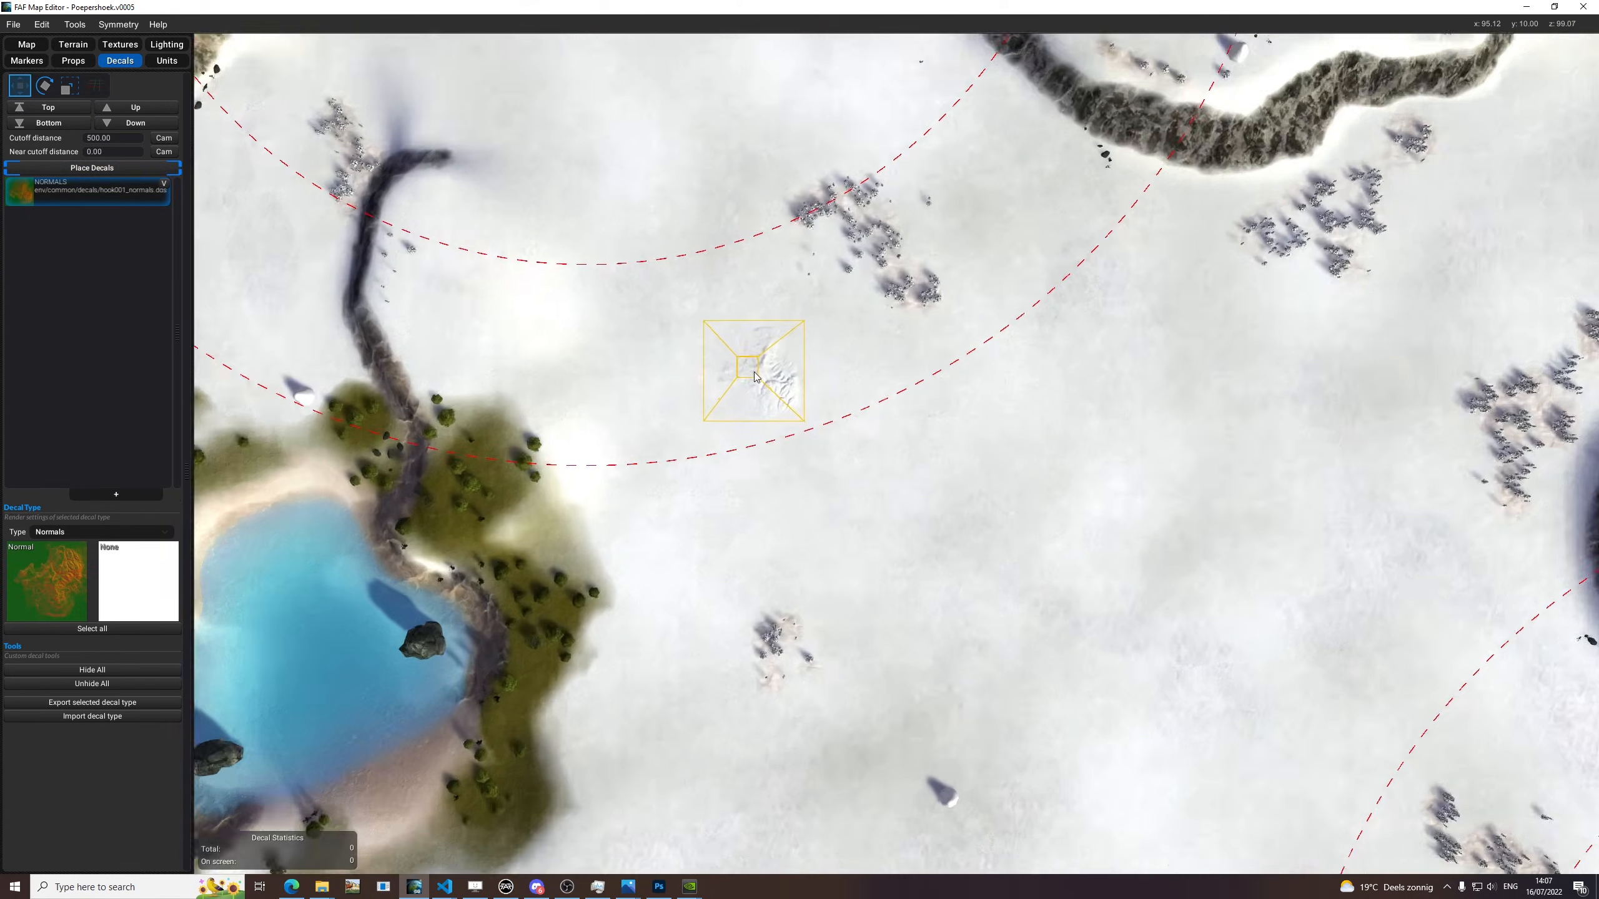
{"action": "scroll", "coordinate": [868, 398], "scroll_direction": "down", "scroll_amount": 5}
{"action": "key", "text": "r"}
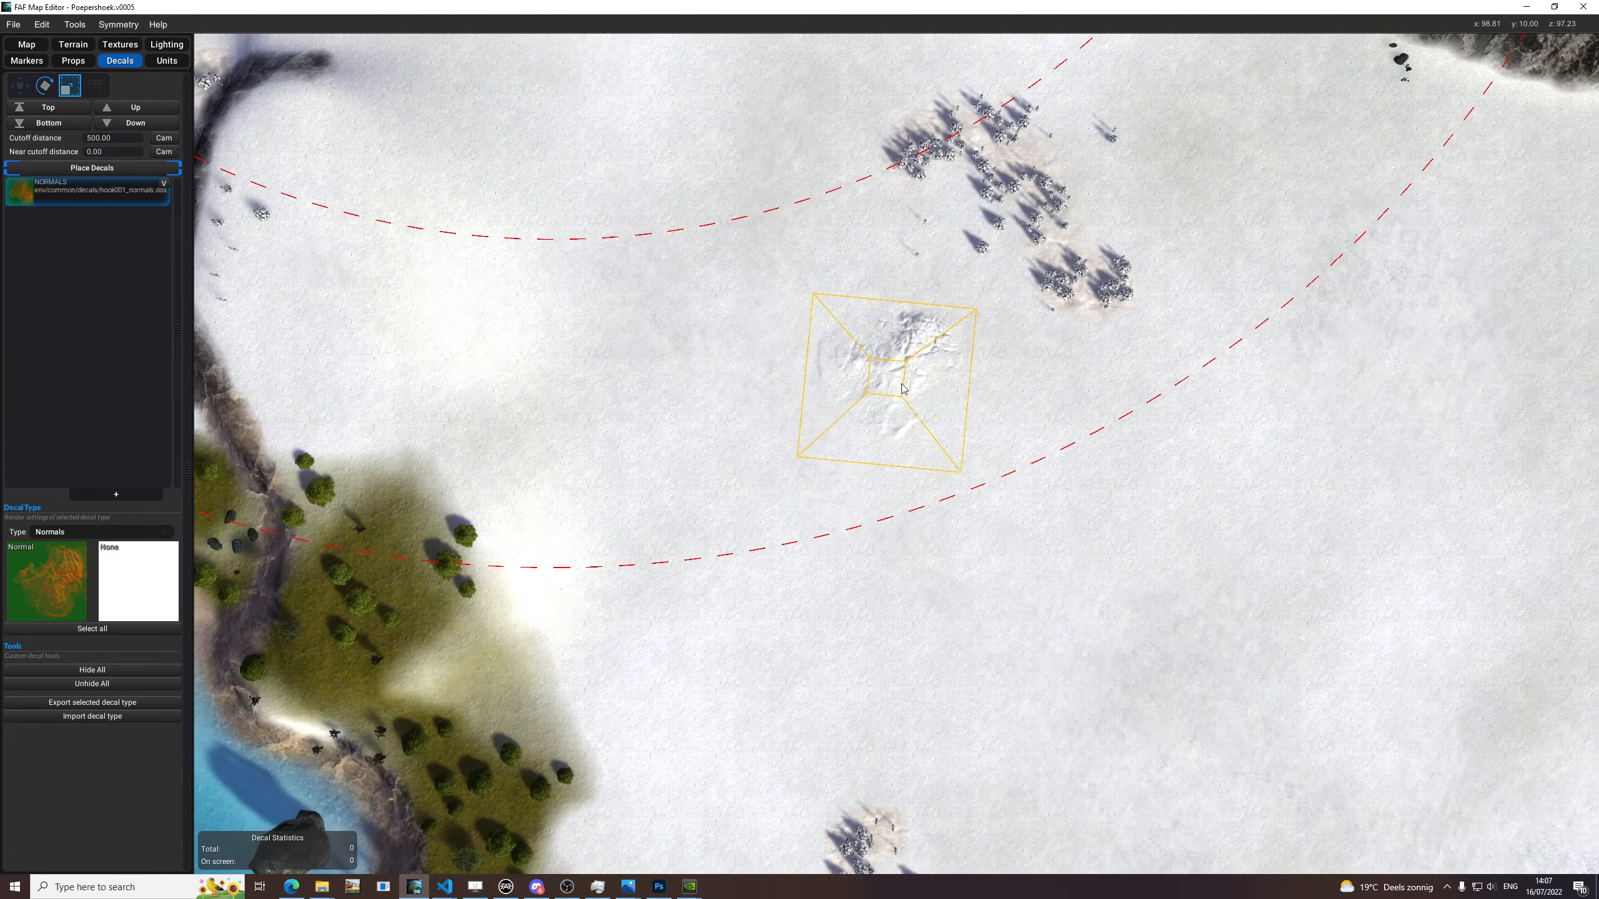
{"action": "key", "text": "e"}
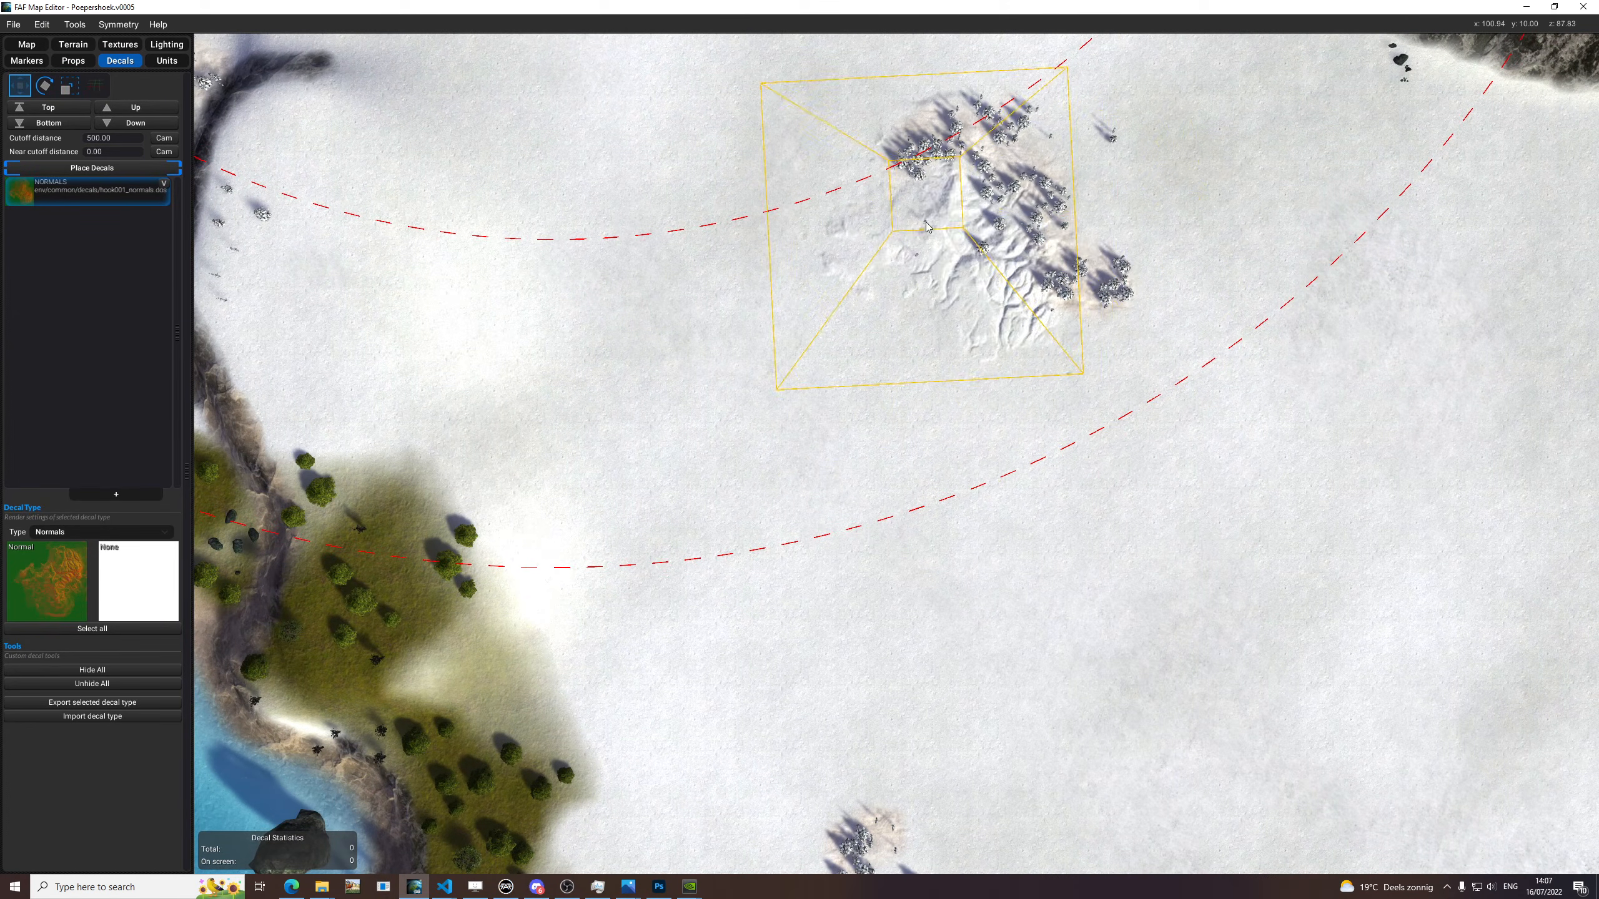
{"action": "key", "text": "r"}
{"action": "key", "text": "e"}
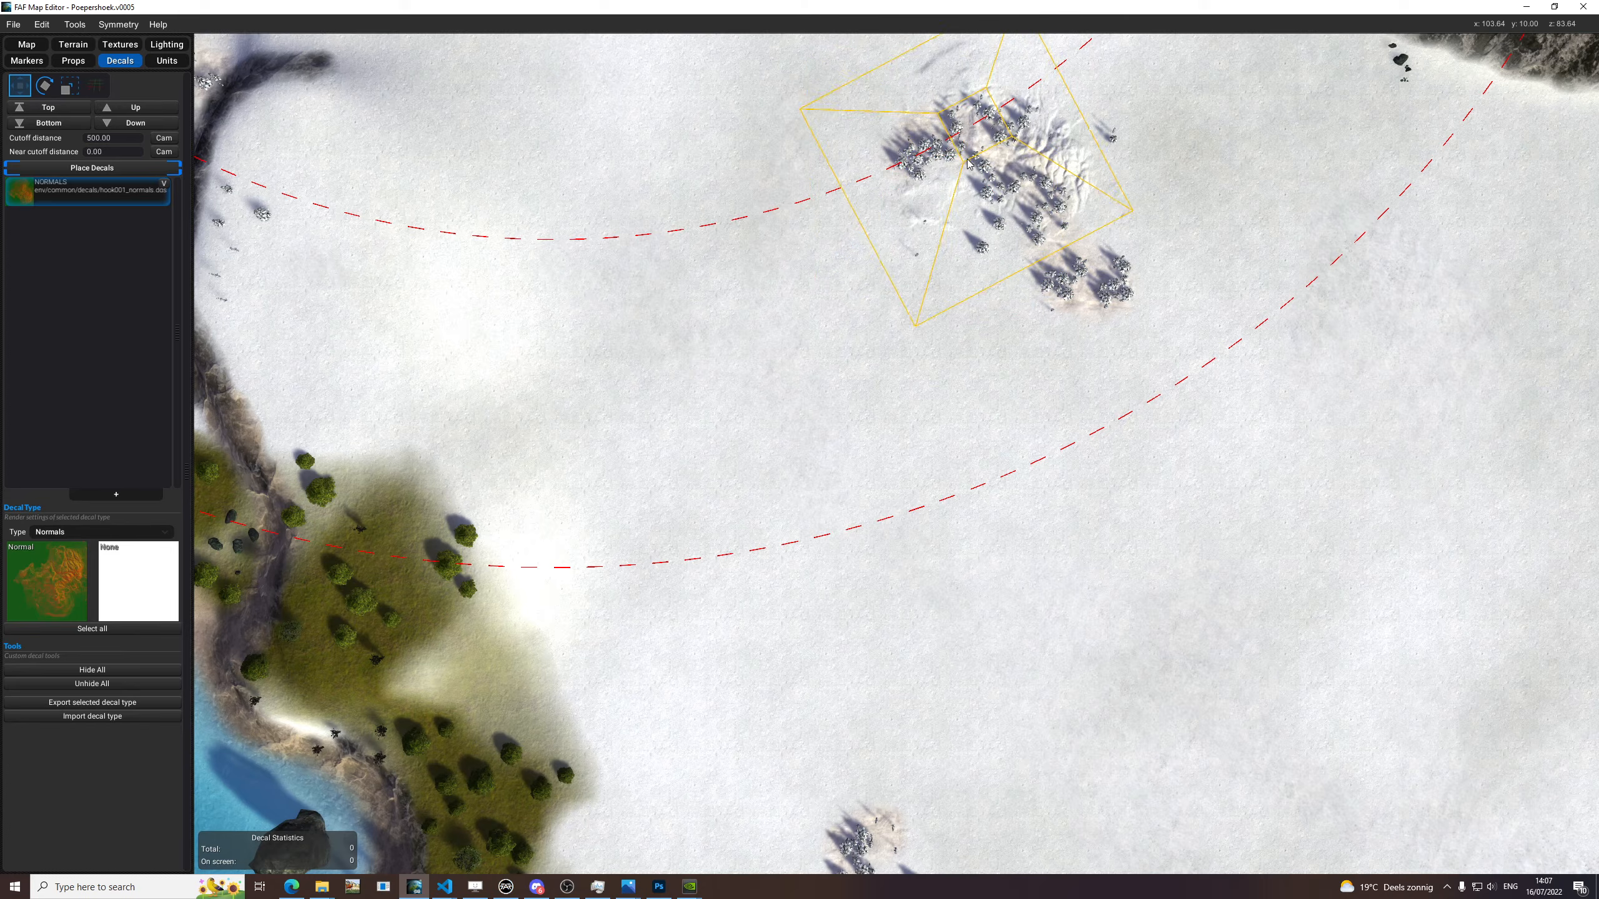
{"action": "left_click", "coordinate": [963, 165]}
{"action": "key", "text": "e"}
{"action": "key", "text": "e"}
{"action": "left_click", "coordinate": [1119, 282]}
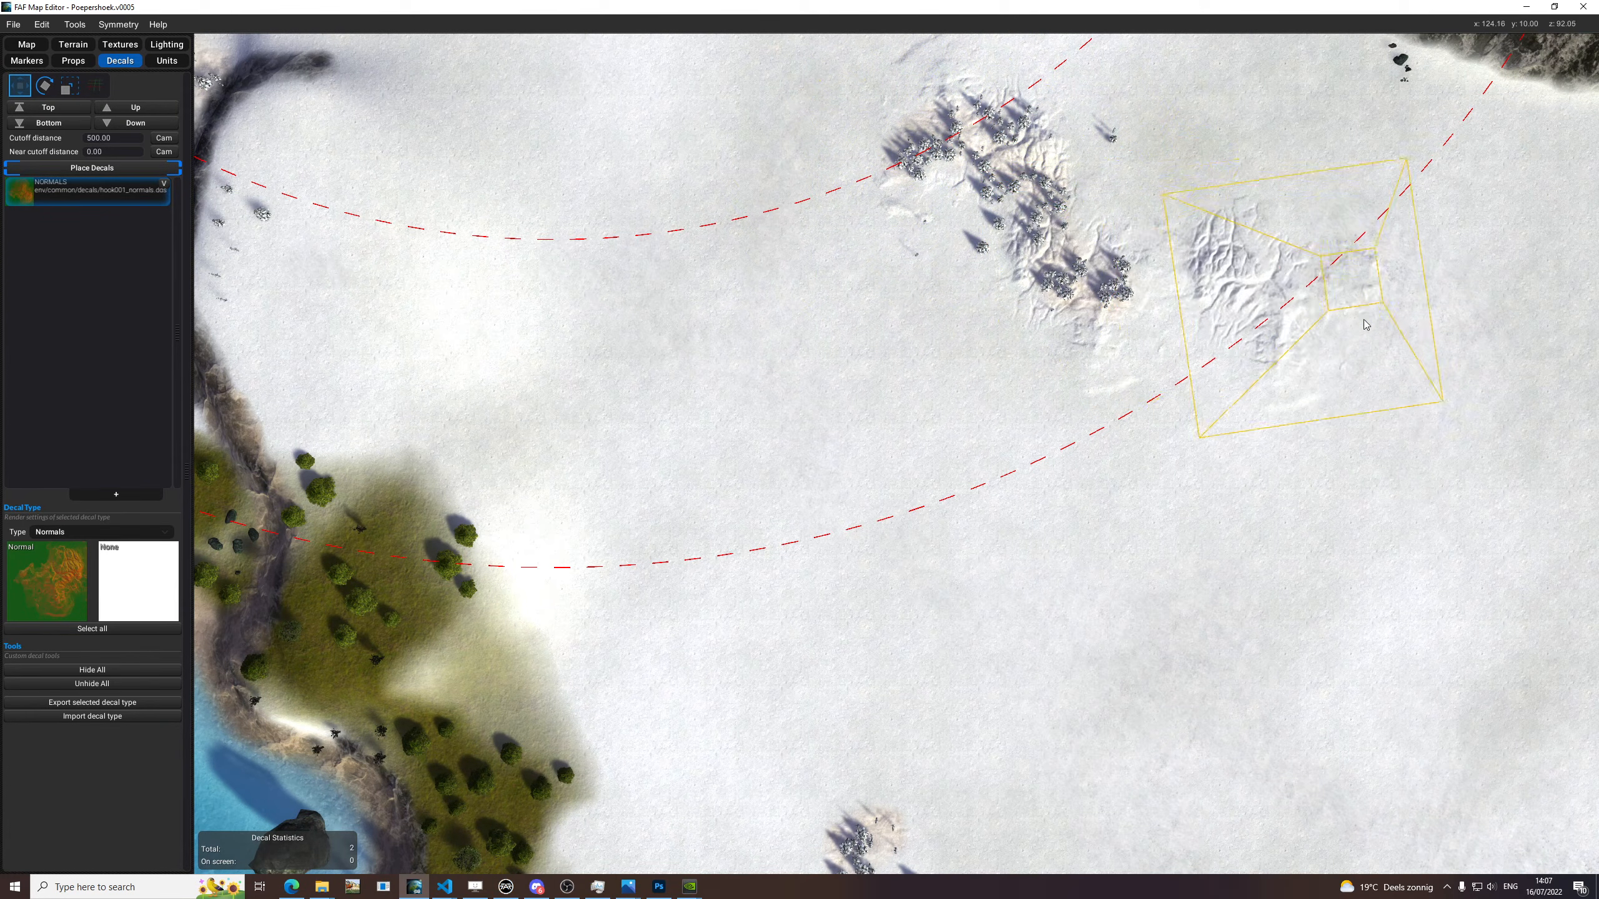
Examine the terrain relief of the placed decals around the tree cluster from several angles and distances.
{"action": "scroll", "coordinate": [1328, 283], "scroll_direction": "down", "scroll_amount": 5}
{"action": "scroll", "coordinate": [1032, 296], "scroll_direction": "up", "scroll_amount": 5}
{"action": "key", "text": "space"}
{"action": "scroll", "coordinate": [683, 535], "scroll_direction": "up", "scroll_amount": 4}
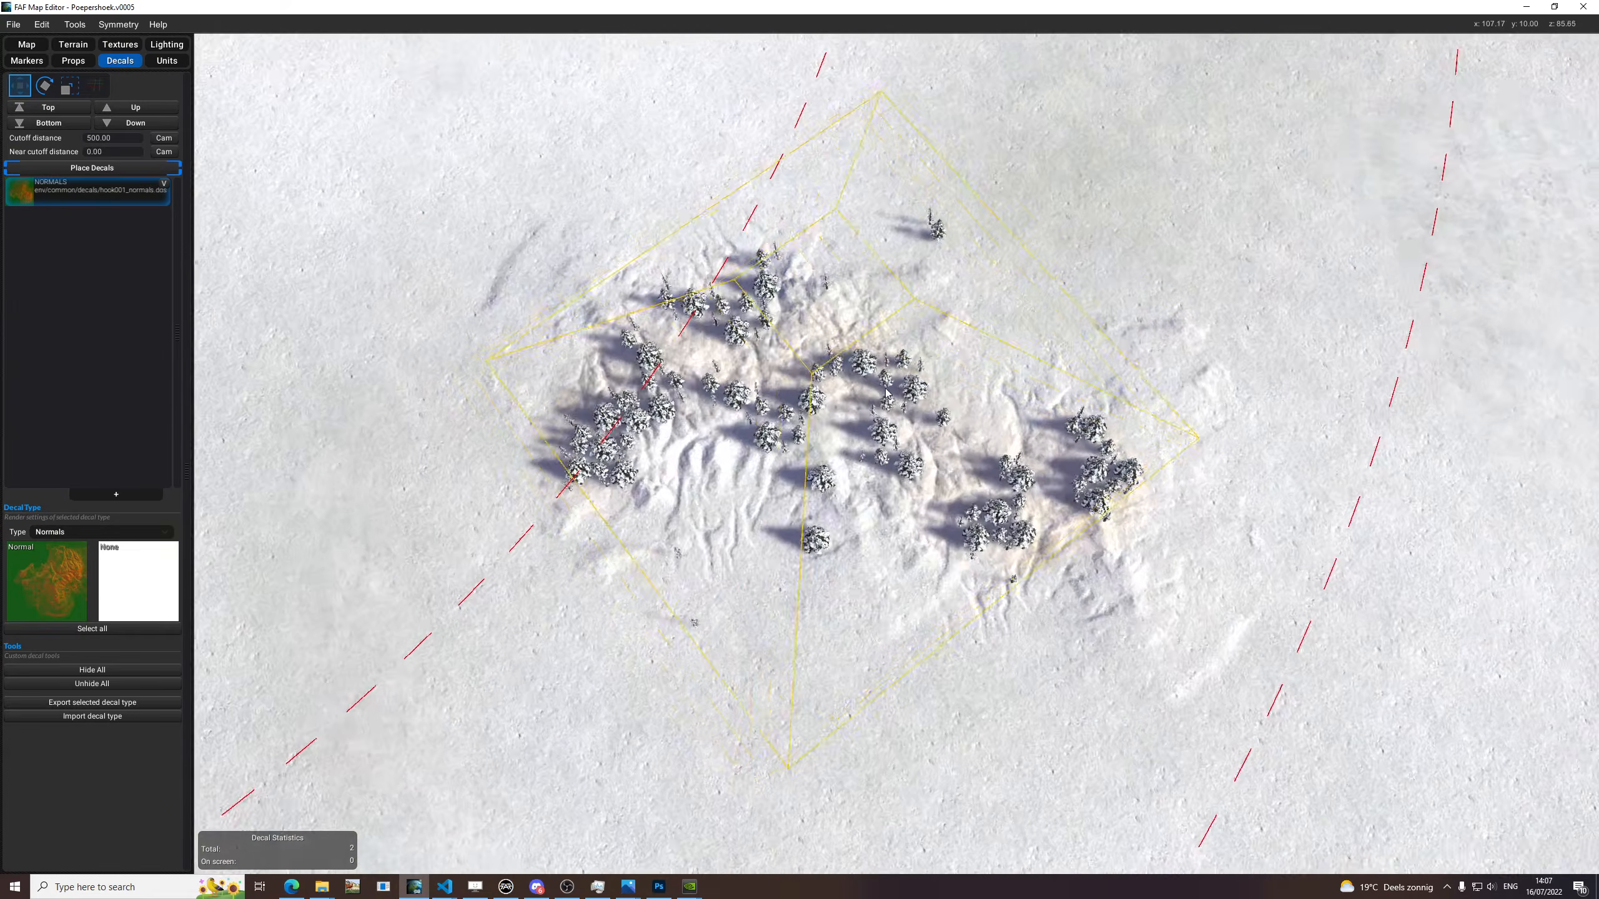
{"action": "key", "text": "space"}
{"action": "scroll", "coordinate": [1164, 378], "scroll_direction": "down", "scroll_amount": 3}
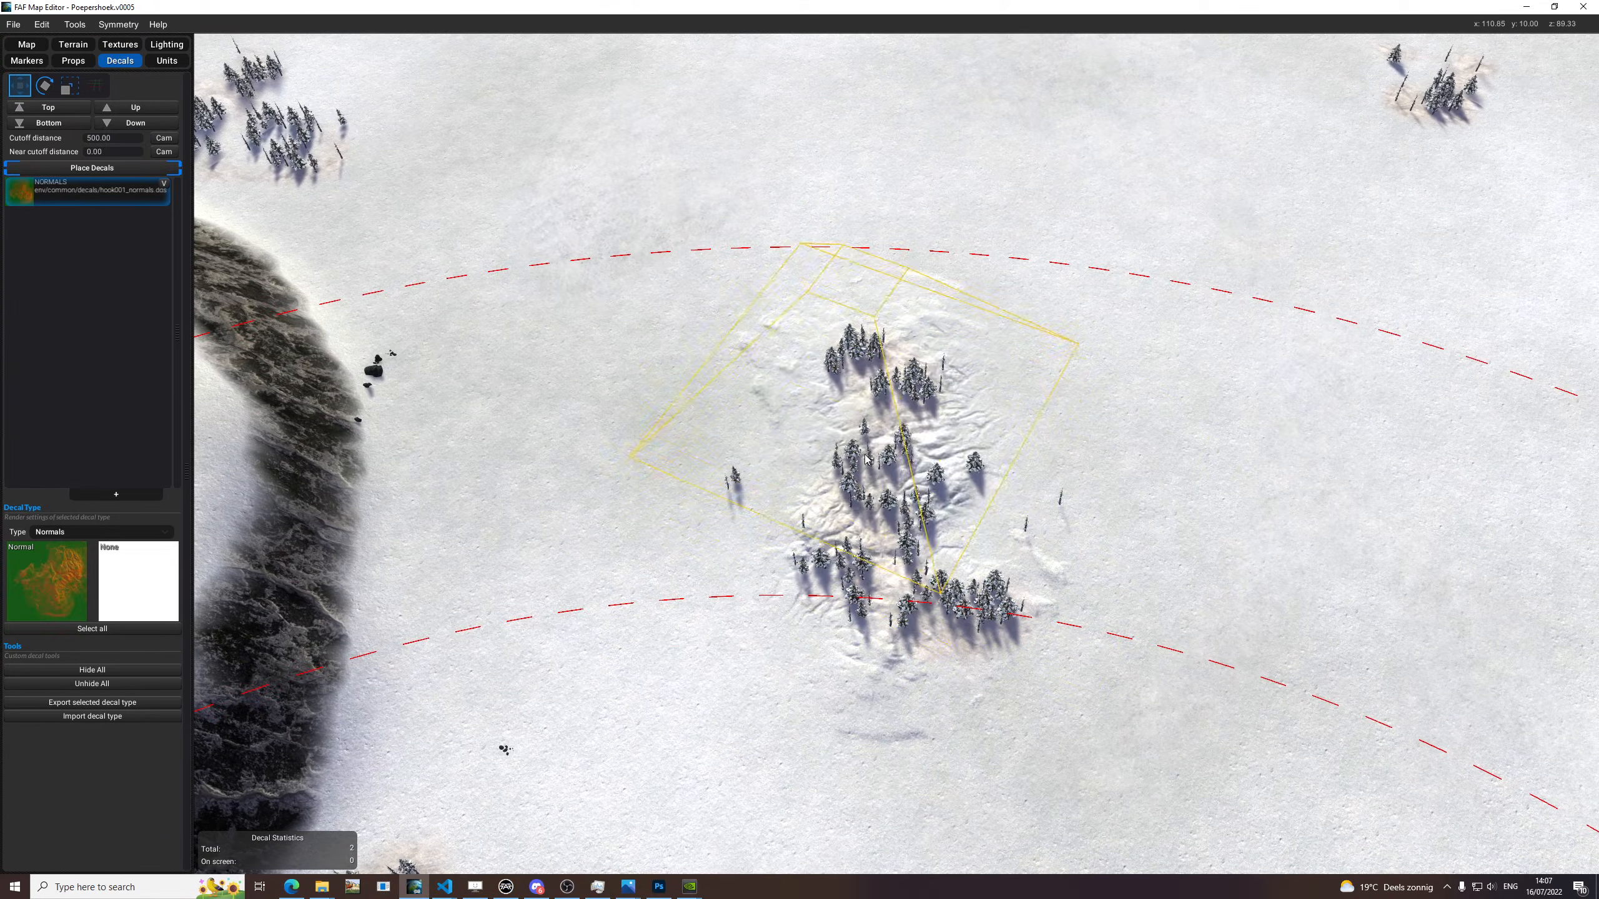
{"action": "scroll", "coordinate": [1008, 567], "scroll_direction": "down", "scroll_amount": 4}
{"action": "scroll", "coordinate": [1075, 605], "scroll_direction": "up", "scroll_amount": 3}
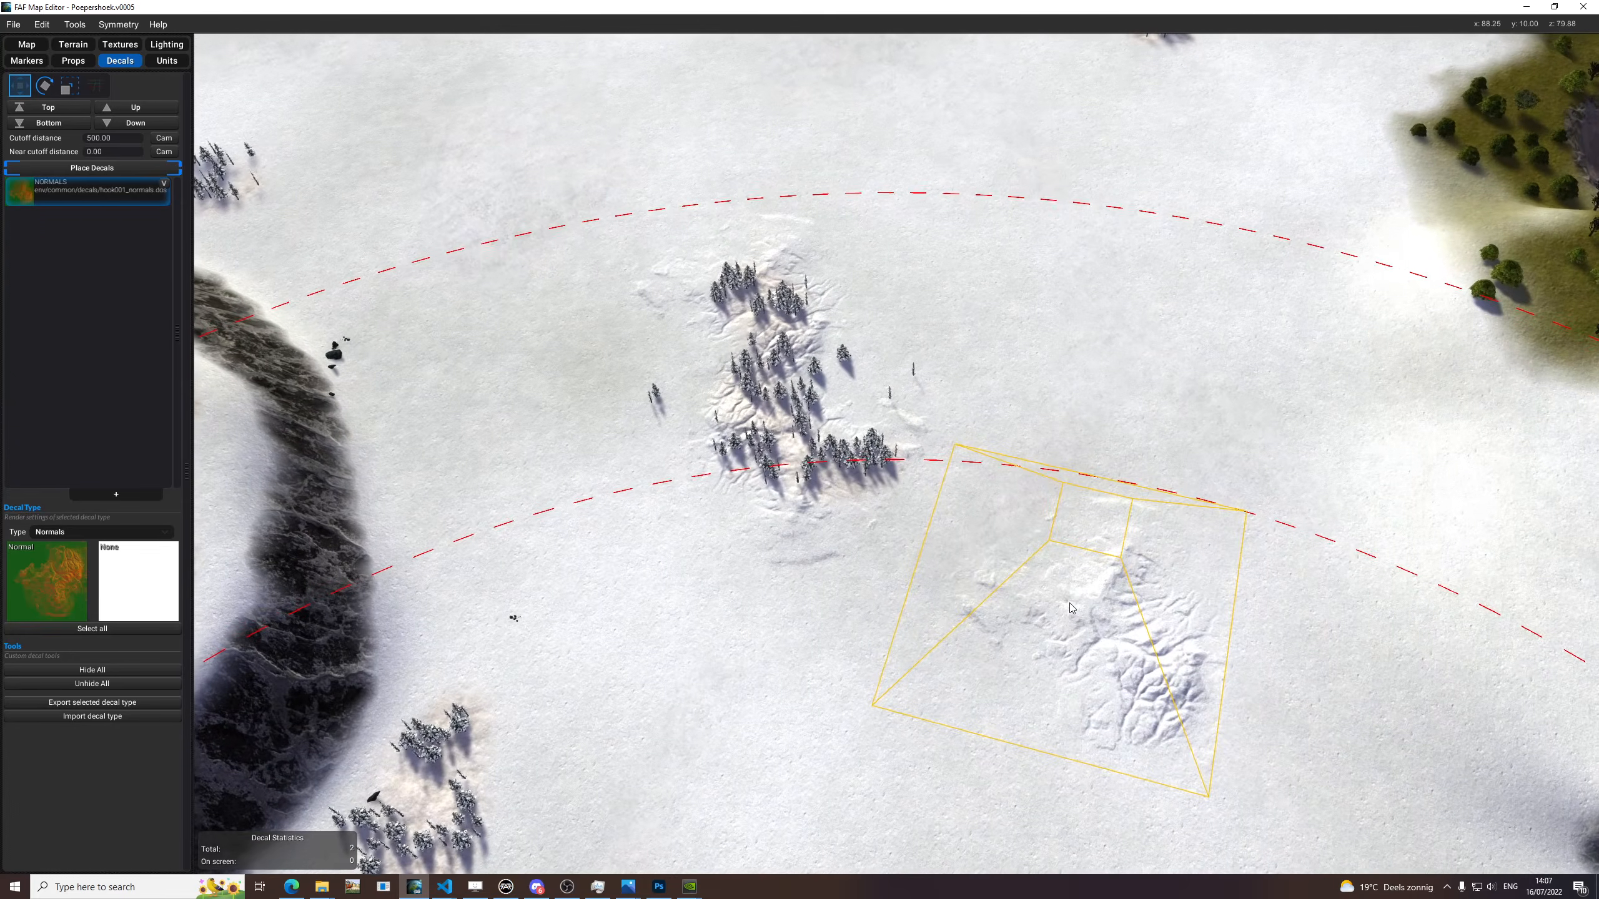
{"action": "scroll", "coordinate": [1063, 608], "scroll_direction": "down", "scroll_amount": 1}
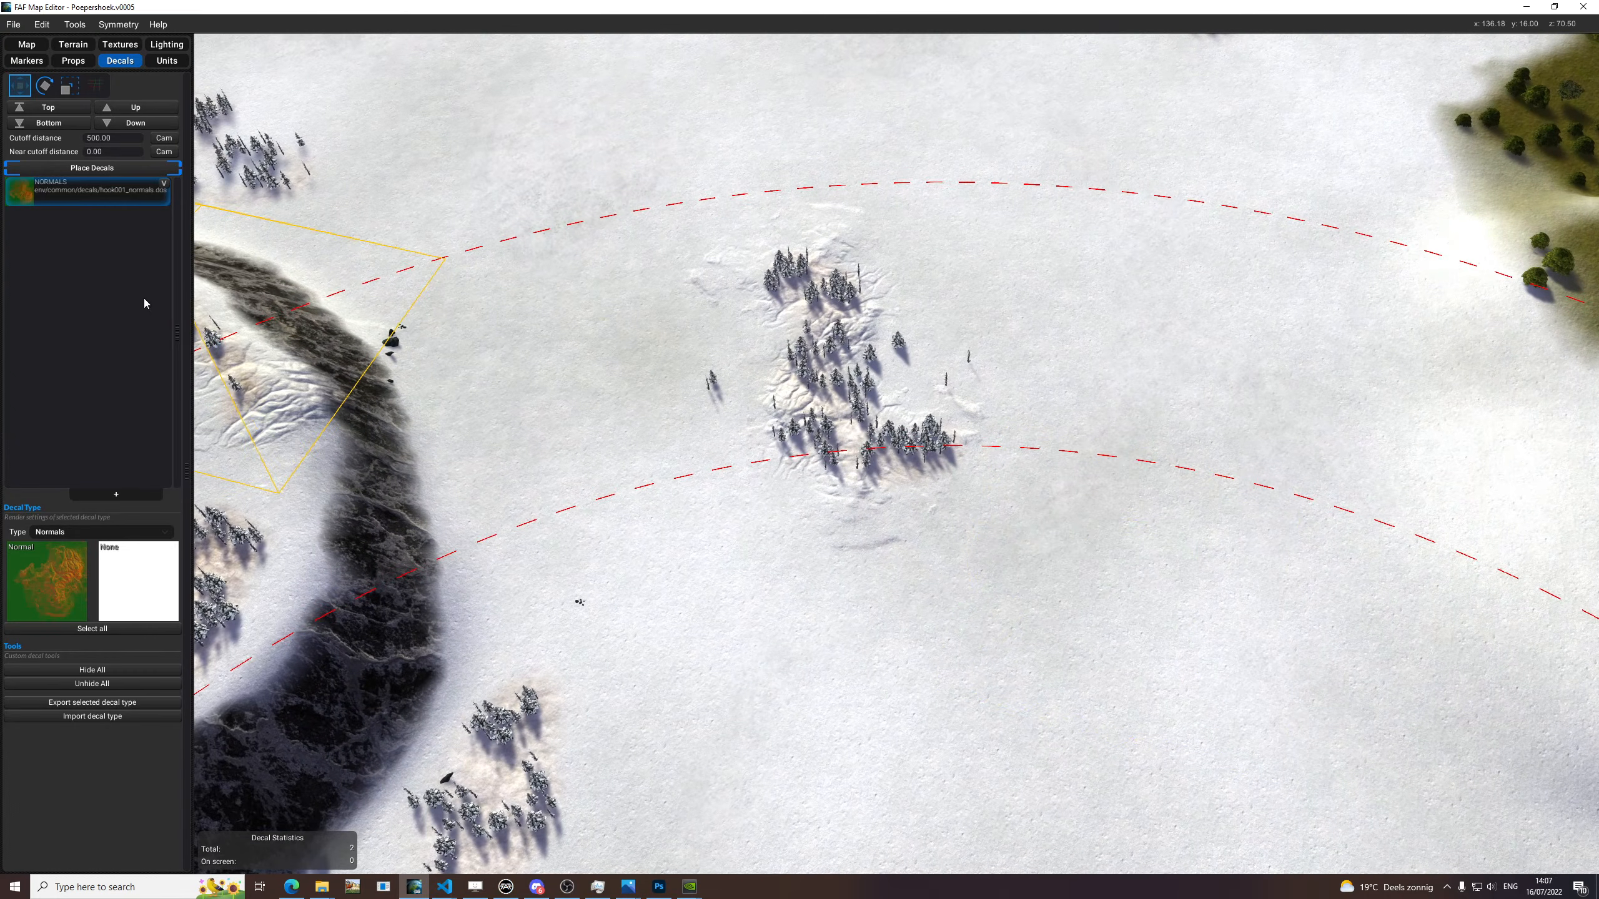
Add a second decal type and assign it the common rock012_normals texture from the Resource Browser.
{"action": "left_click", "coordinate": [139, 496]}
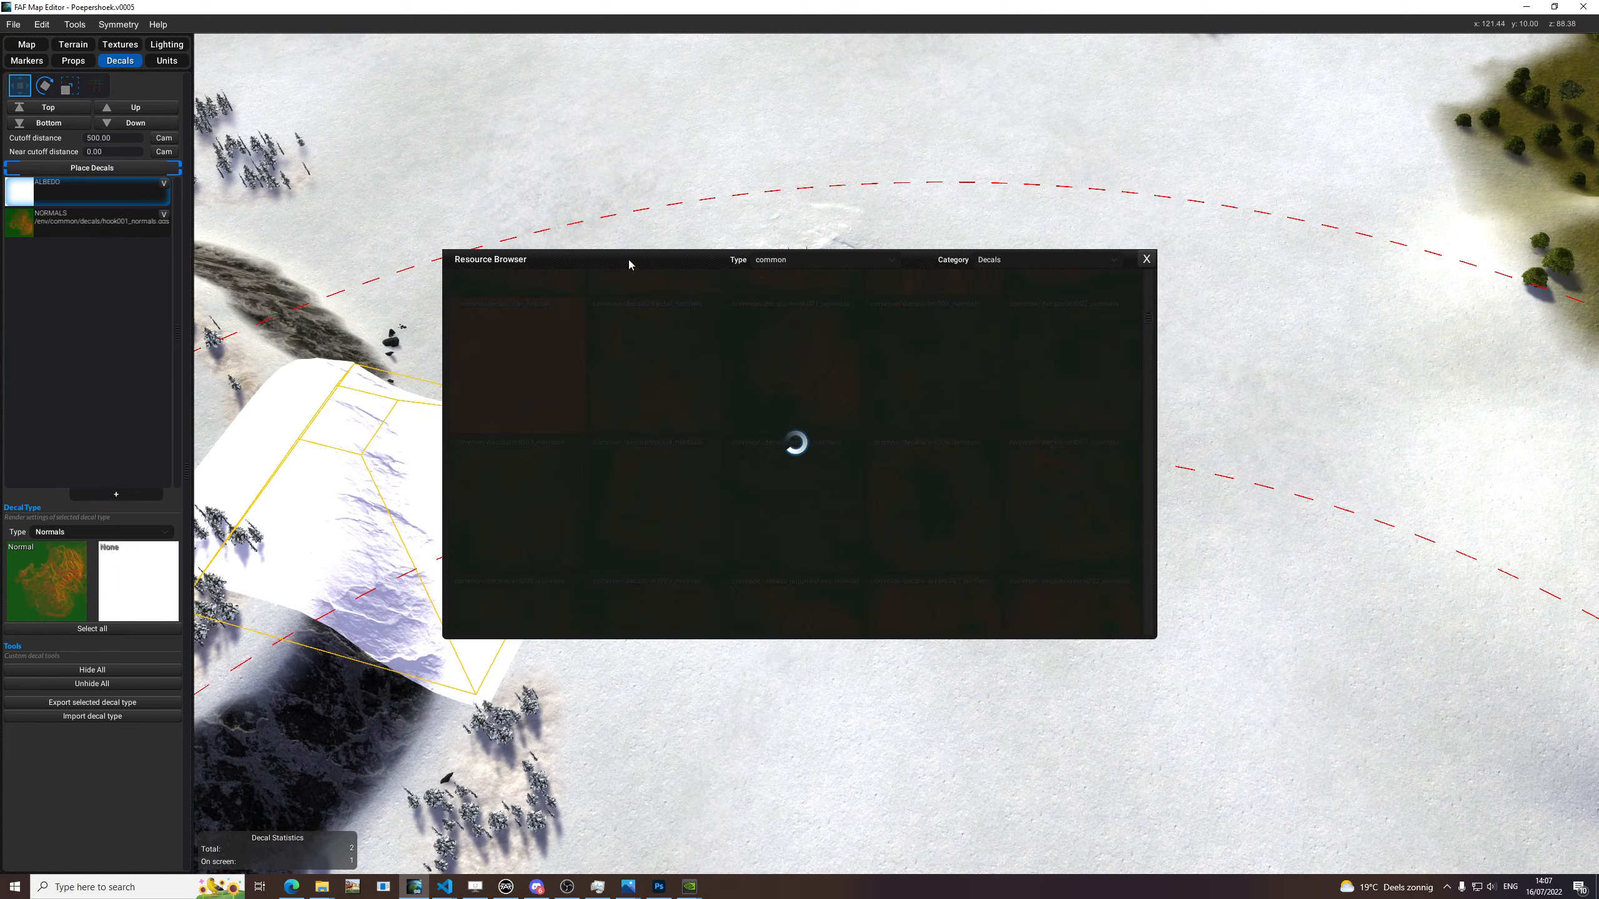
{"action": "left_click_drag", "start_coordinate": [629, 260], "coordinate": [678, 215]}
{"action": "scroll", "coordinate": [1024, 380], "scroll_direction": "down", "scroll_amount": 1}
{"action": "scroll", "coordinate": [945, 461], "scroll_direction": "down", "scroll_amount": 8}
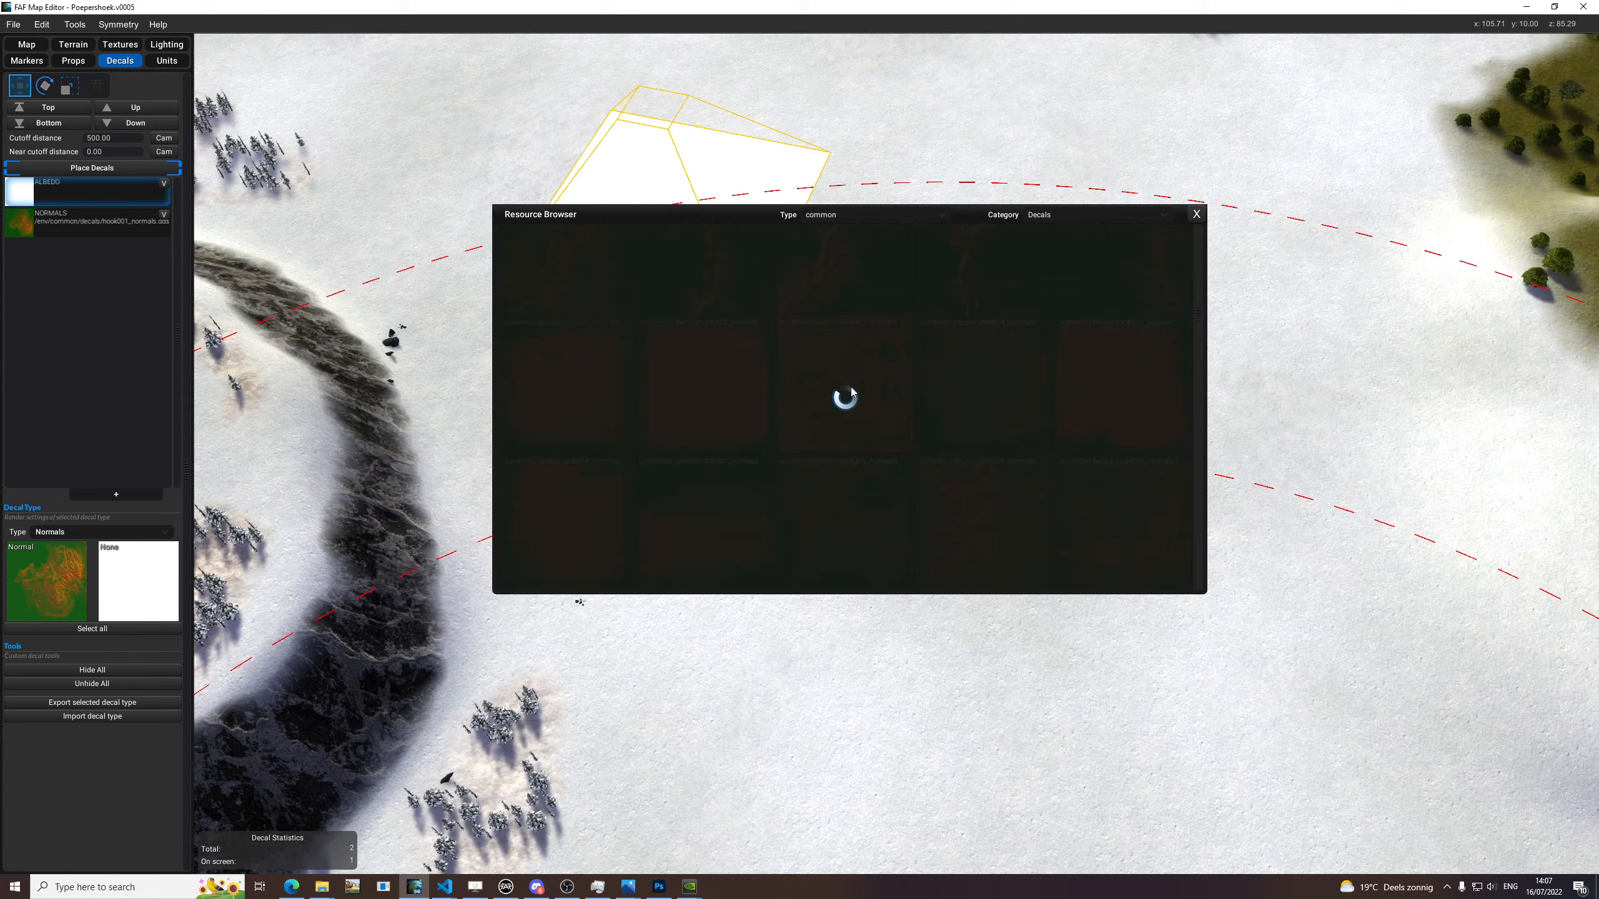
{"action": "scroll", "coordinate": [864, 390], "scroll_direction": "down", "scroll_amount": 6}
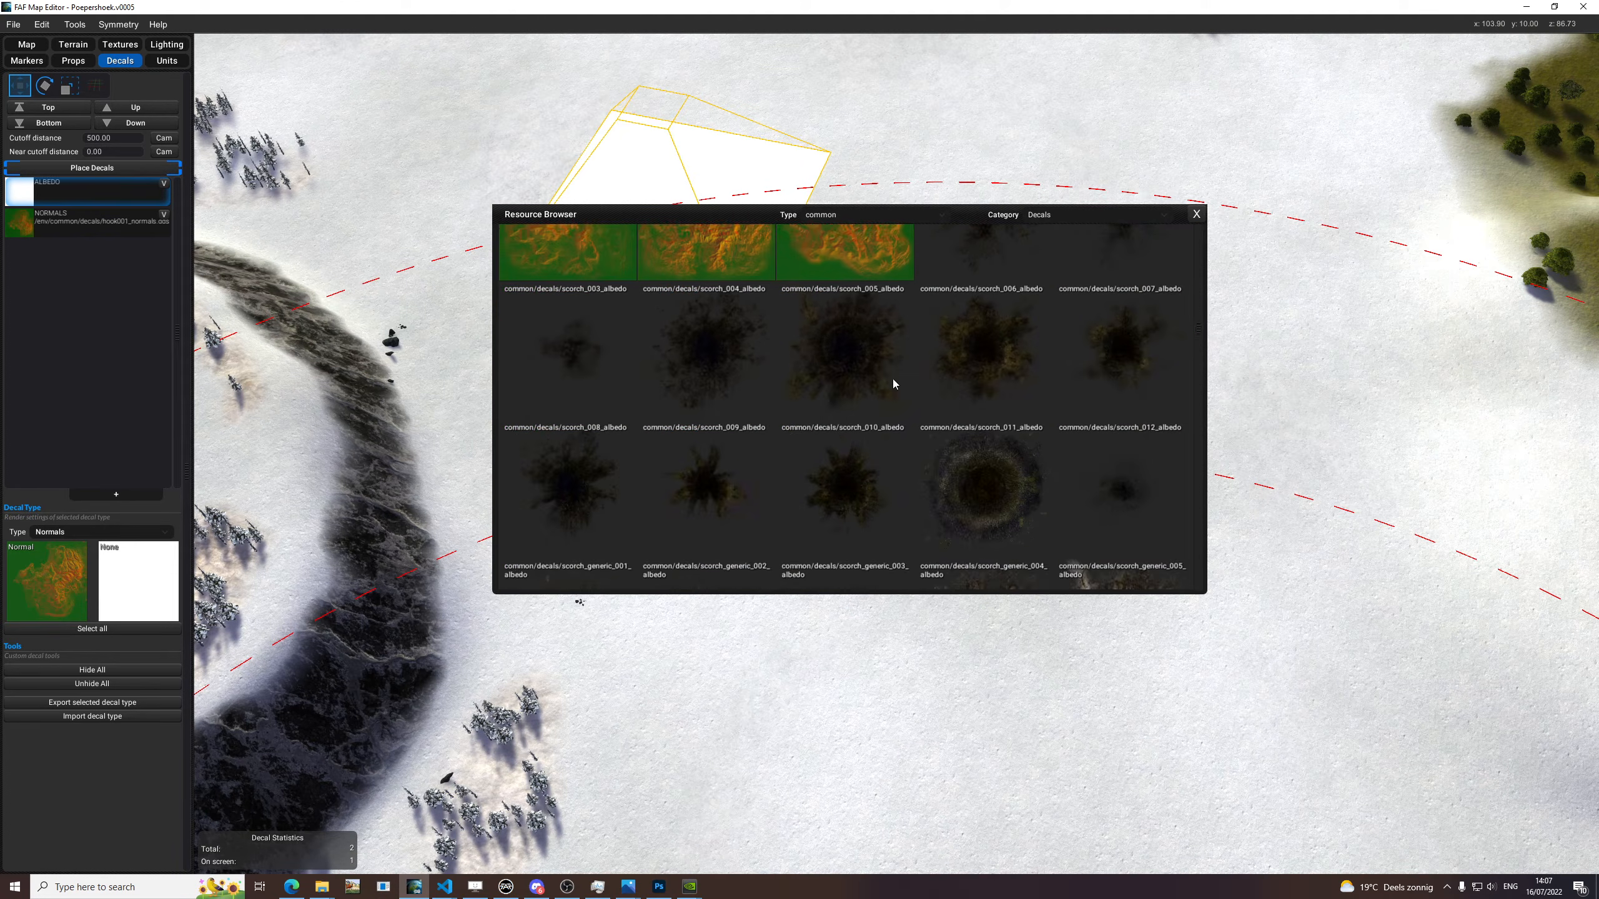
{"action": "scroll", "coordinate": [908, 397], "scroll_direction": "up", "scroll_amount": 7}
{"action": "left_click", "coordinate": [866, 216]}
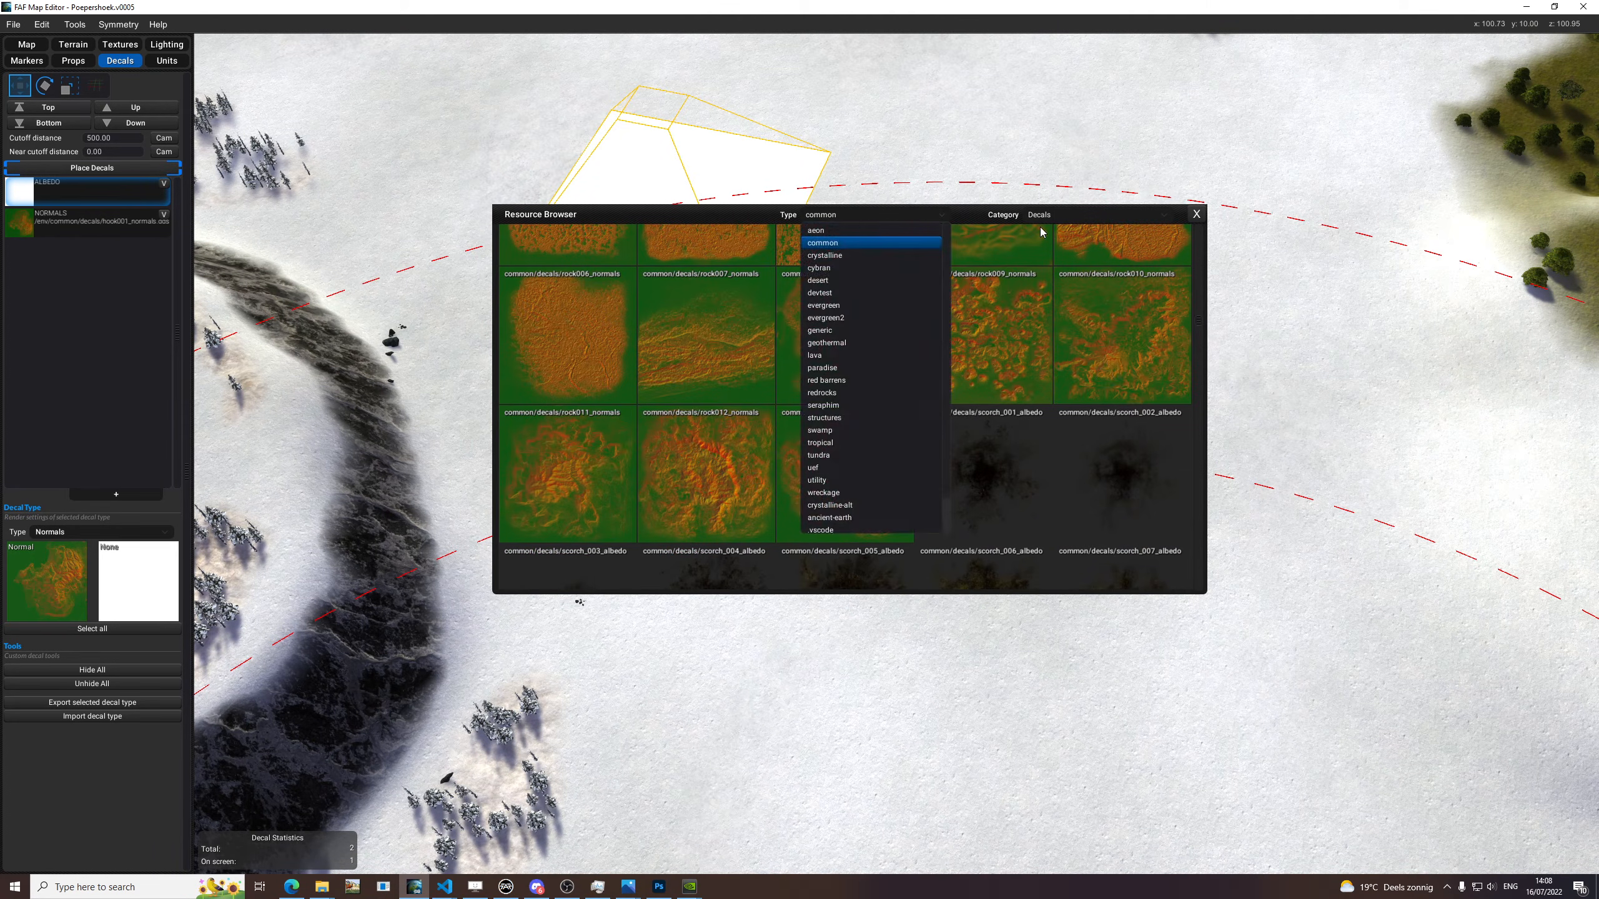
{"action": "left_click", "coordinate": [731, 215]}
{"action": "left_click_drag", "start_coordinate": [741, 509], "coordinate": [48, 589]}
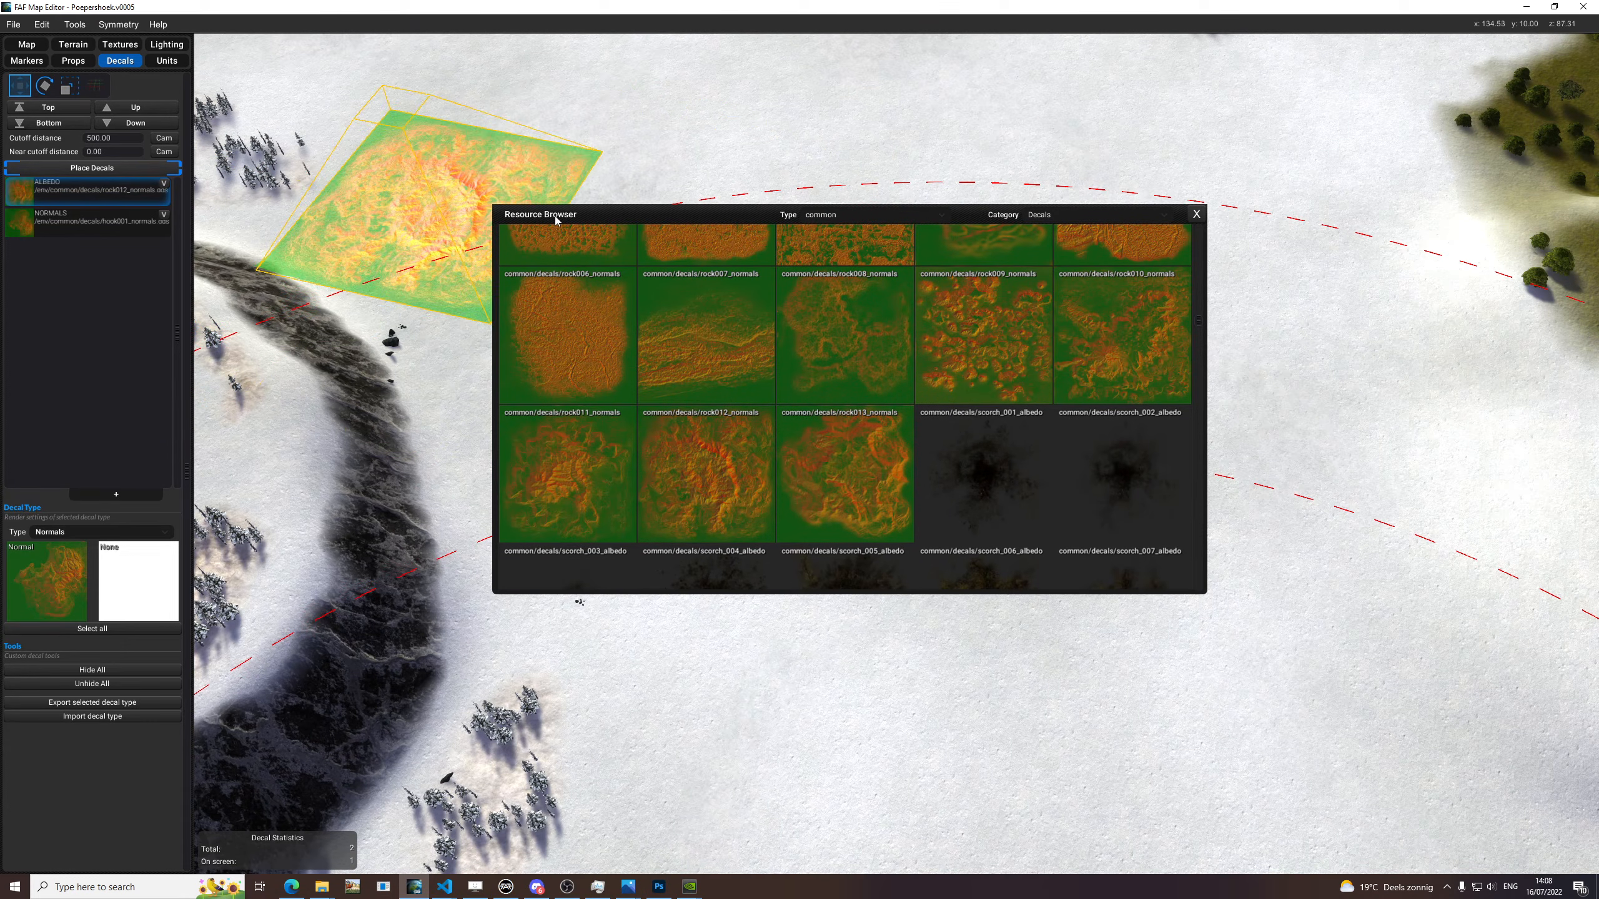
Move the Resource Browser aside and set the rock012 decal's type to Normals.
{"action": "left_click_drag", "start_coordinate": [541, 220], "coordinate": [1271, 358]}
{"action": "left_click", "coordinate": [78, 533]}
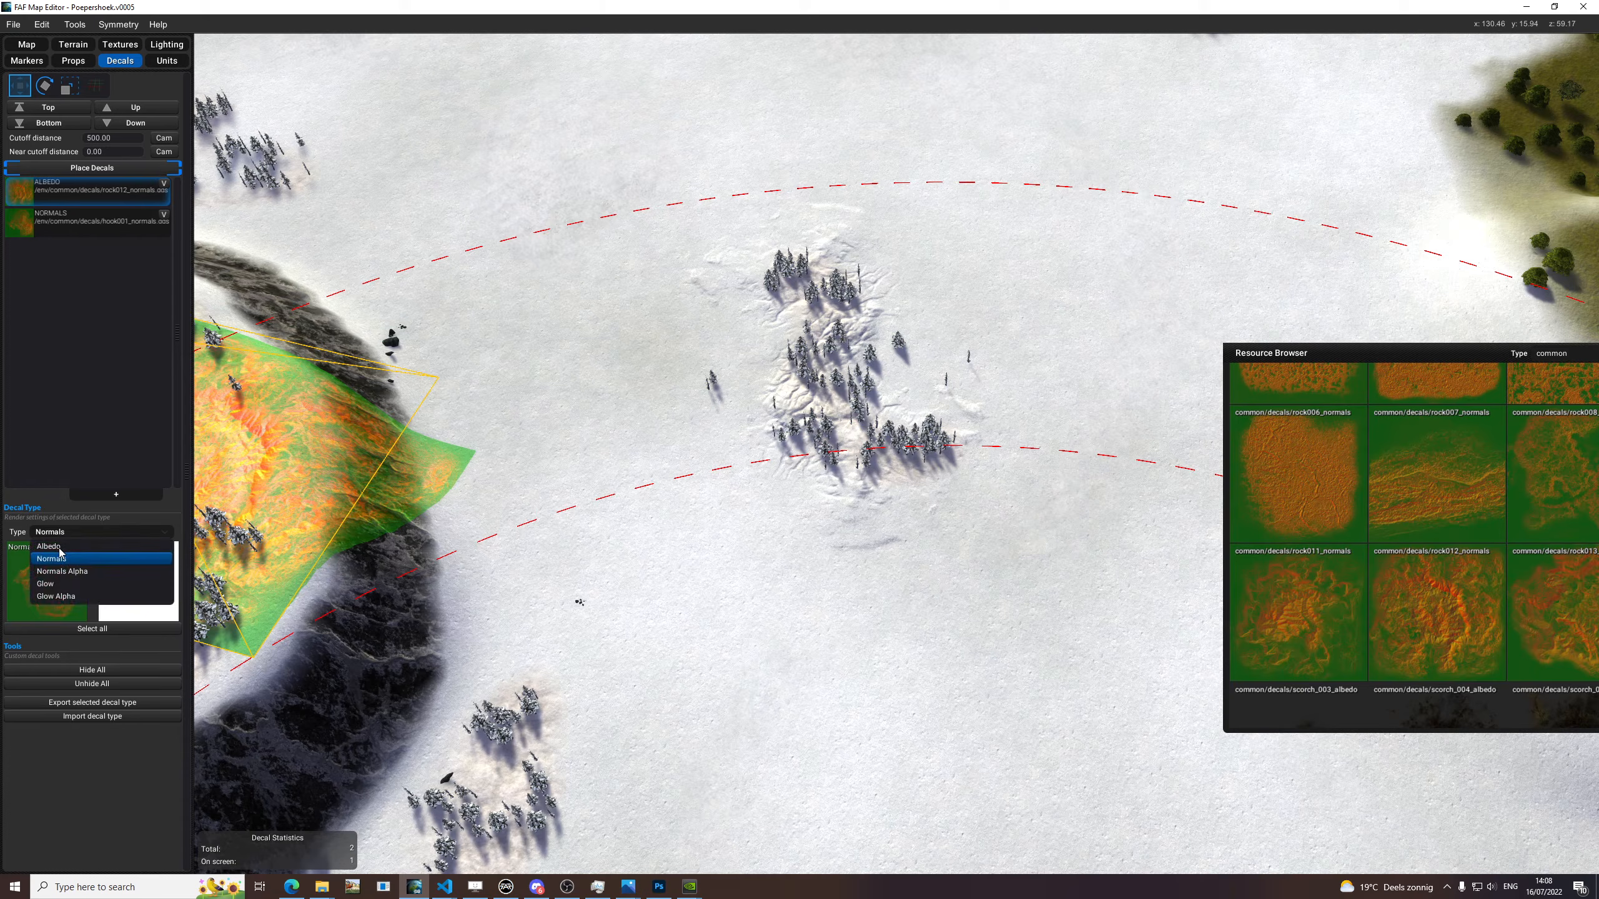
{"action": "middle_click_drag", "start_coordinate": [782, 466], "coordinate": [861, 430]}
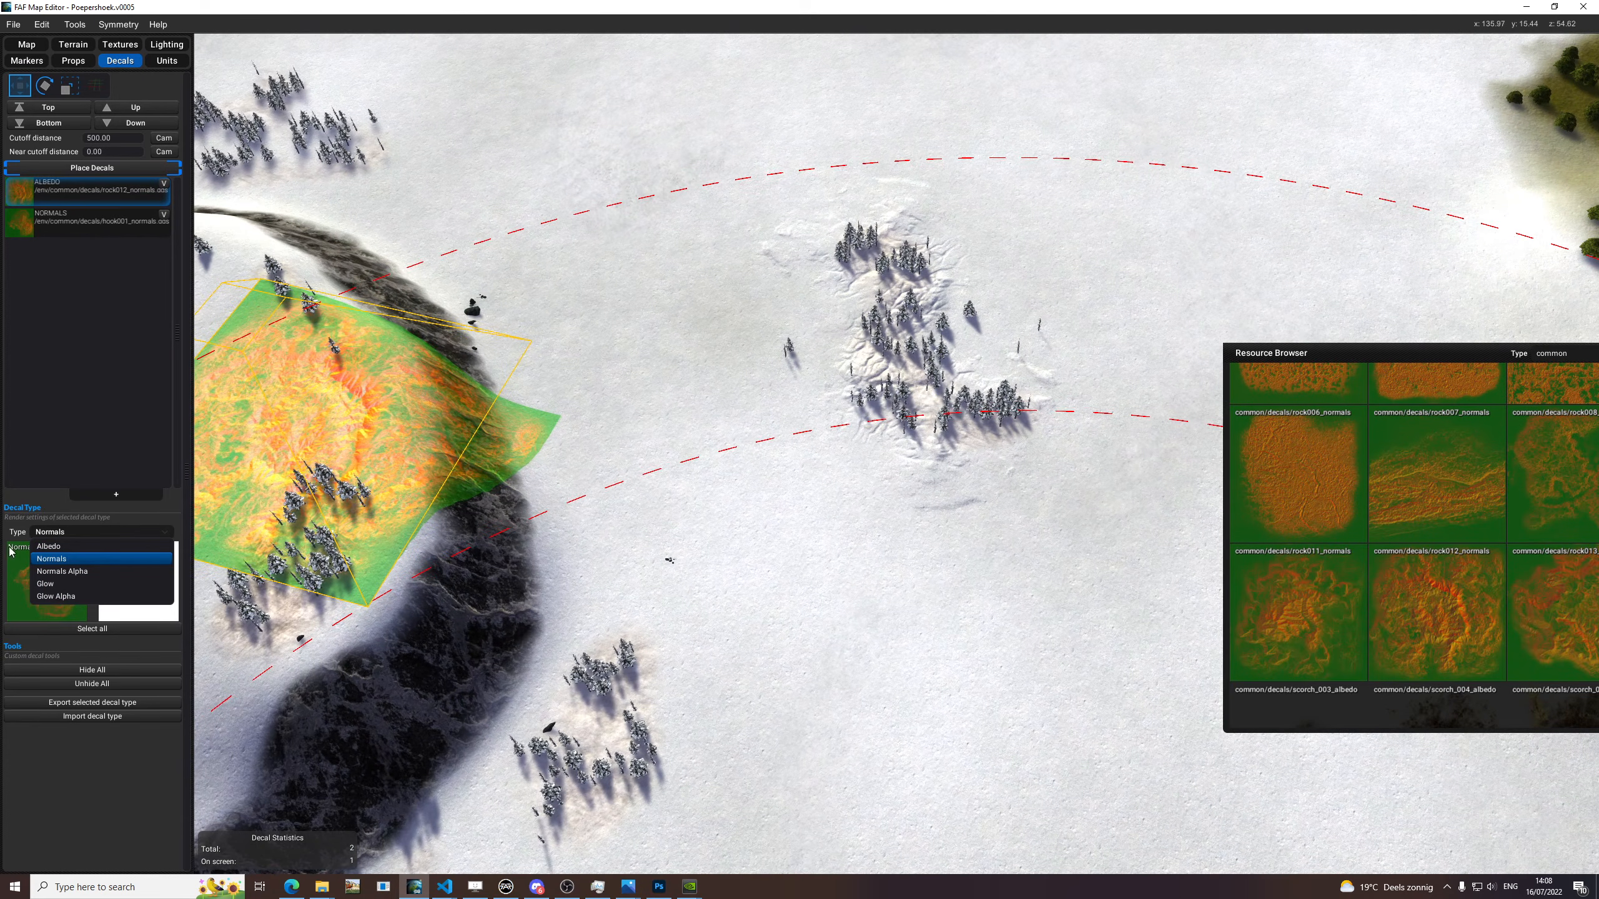
{"action": "left_click", "coordinate": [52, 560]}
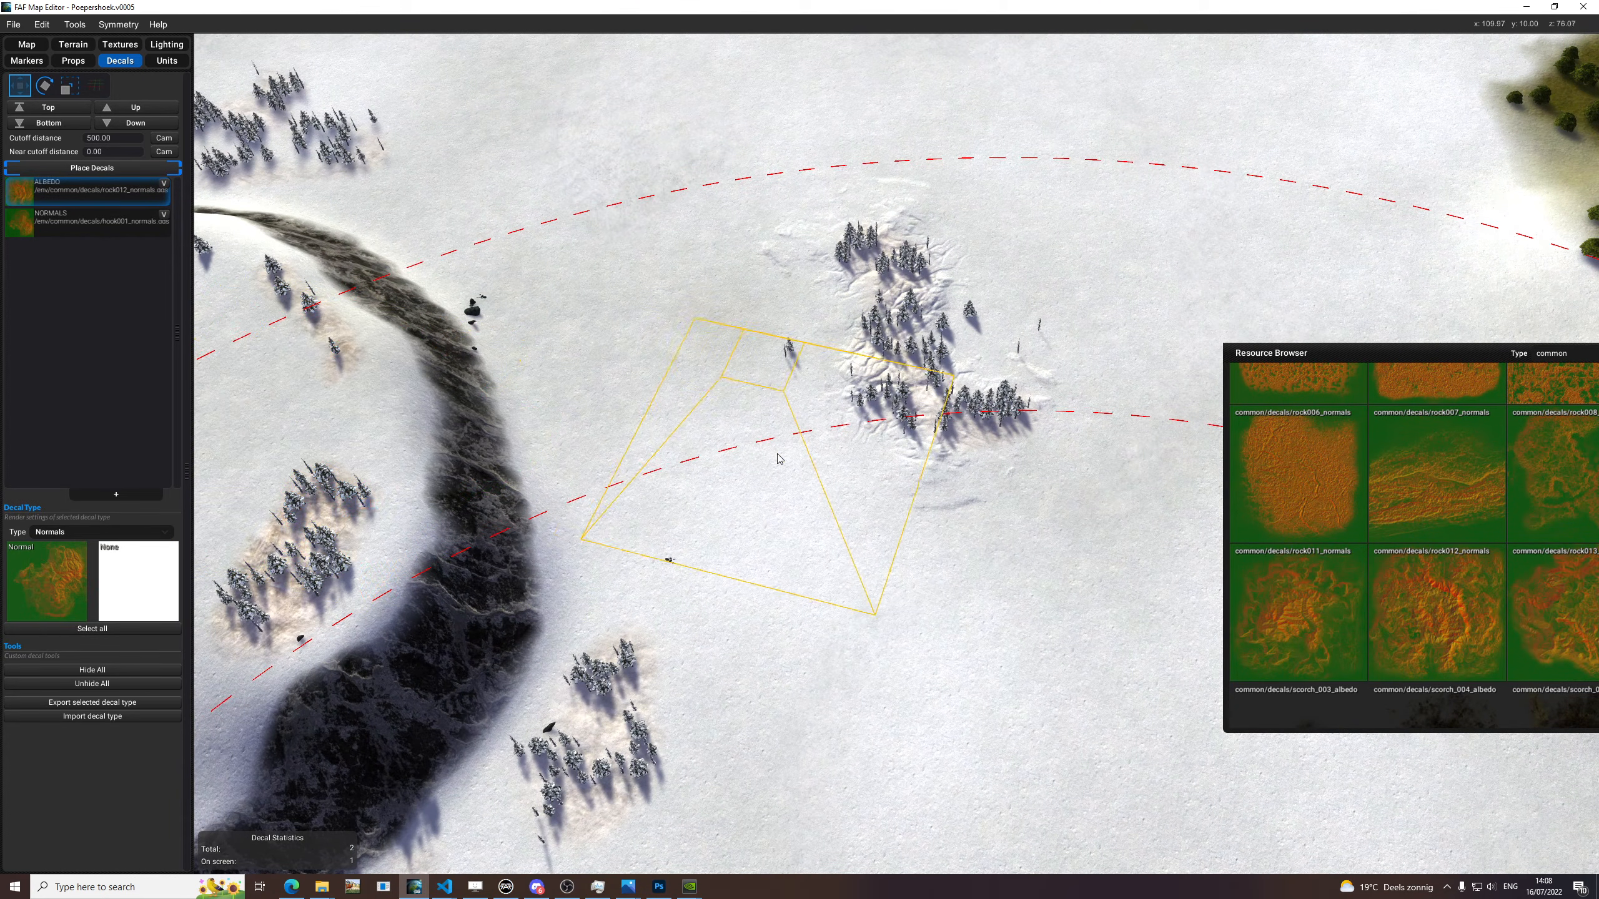
Place a rock012 normal decal on the snow and move it to the open snow beyond the lake.
{"action": "scroll", "coordinate": [731, 491], "scroll_direction": "down", "scroll_amount": 1}
{"action": "scroll", "coordinate": [731, 491], "scroll_direction": "up", "scroll_amount": 3}
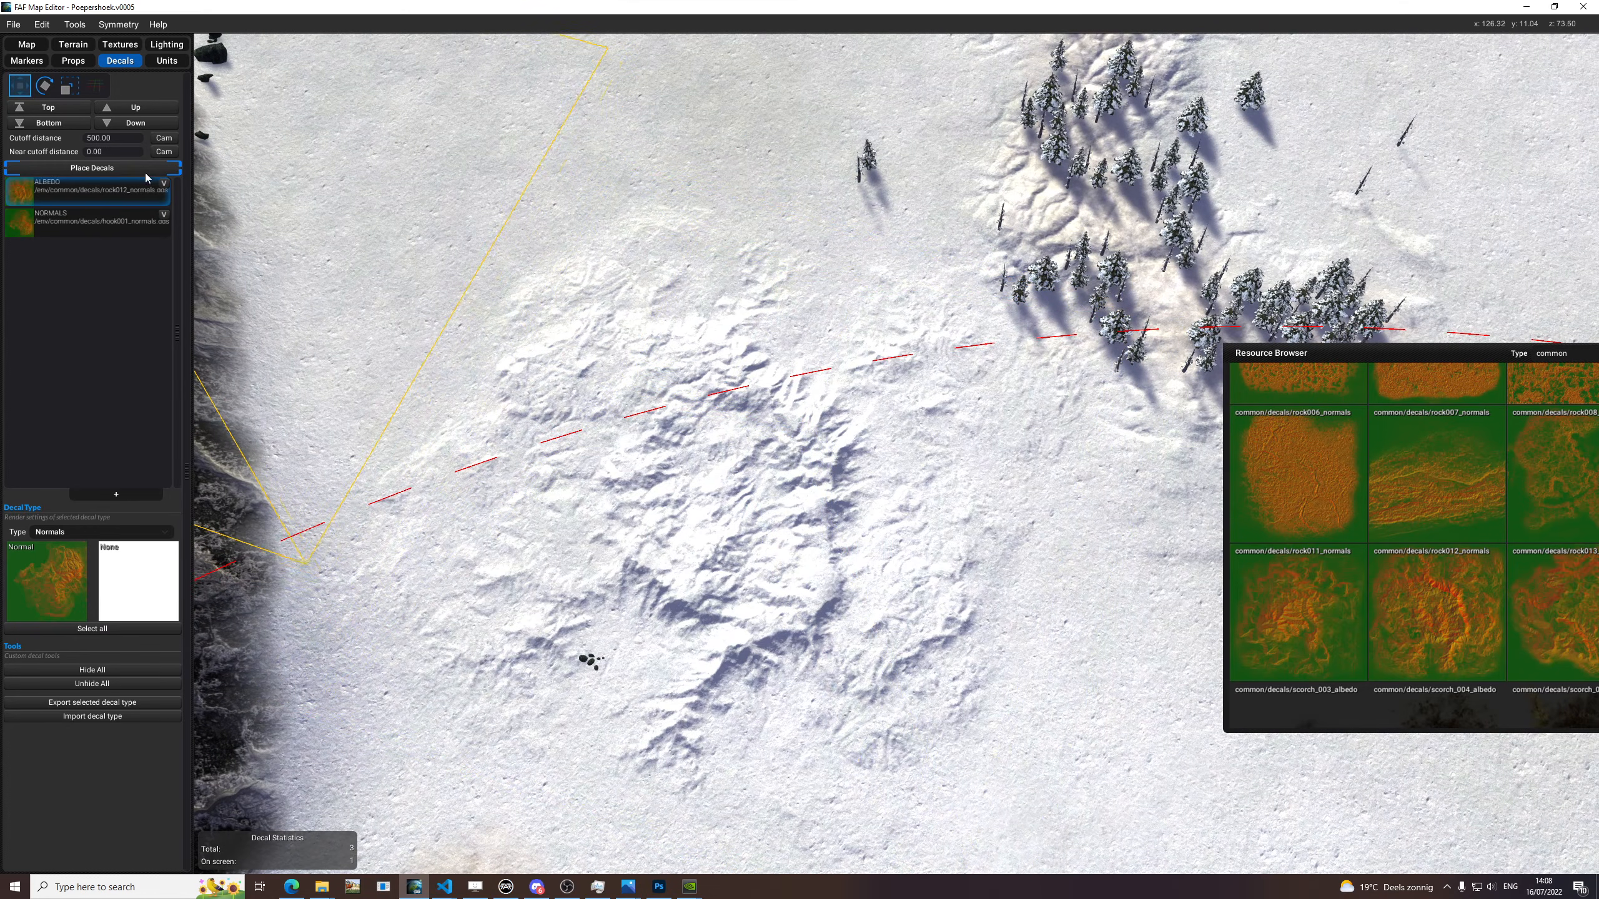
{"action": "scroll", "coordinate": [702, 459], "scroll_direction": "down", "scroll_amount": 3}
{"action": "left_click", "coordinate": [702, 459]}
{"action": "left_click_drag", "start_coordinate": [779, 472], "coordinate": [794, 700]}
{"action": "scroll", "coordinate": [794, 700], "scroll_direction": "down", "scroll_amount": 8}
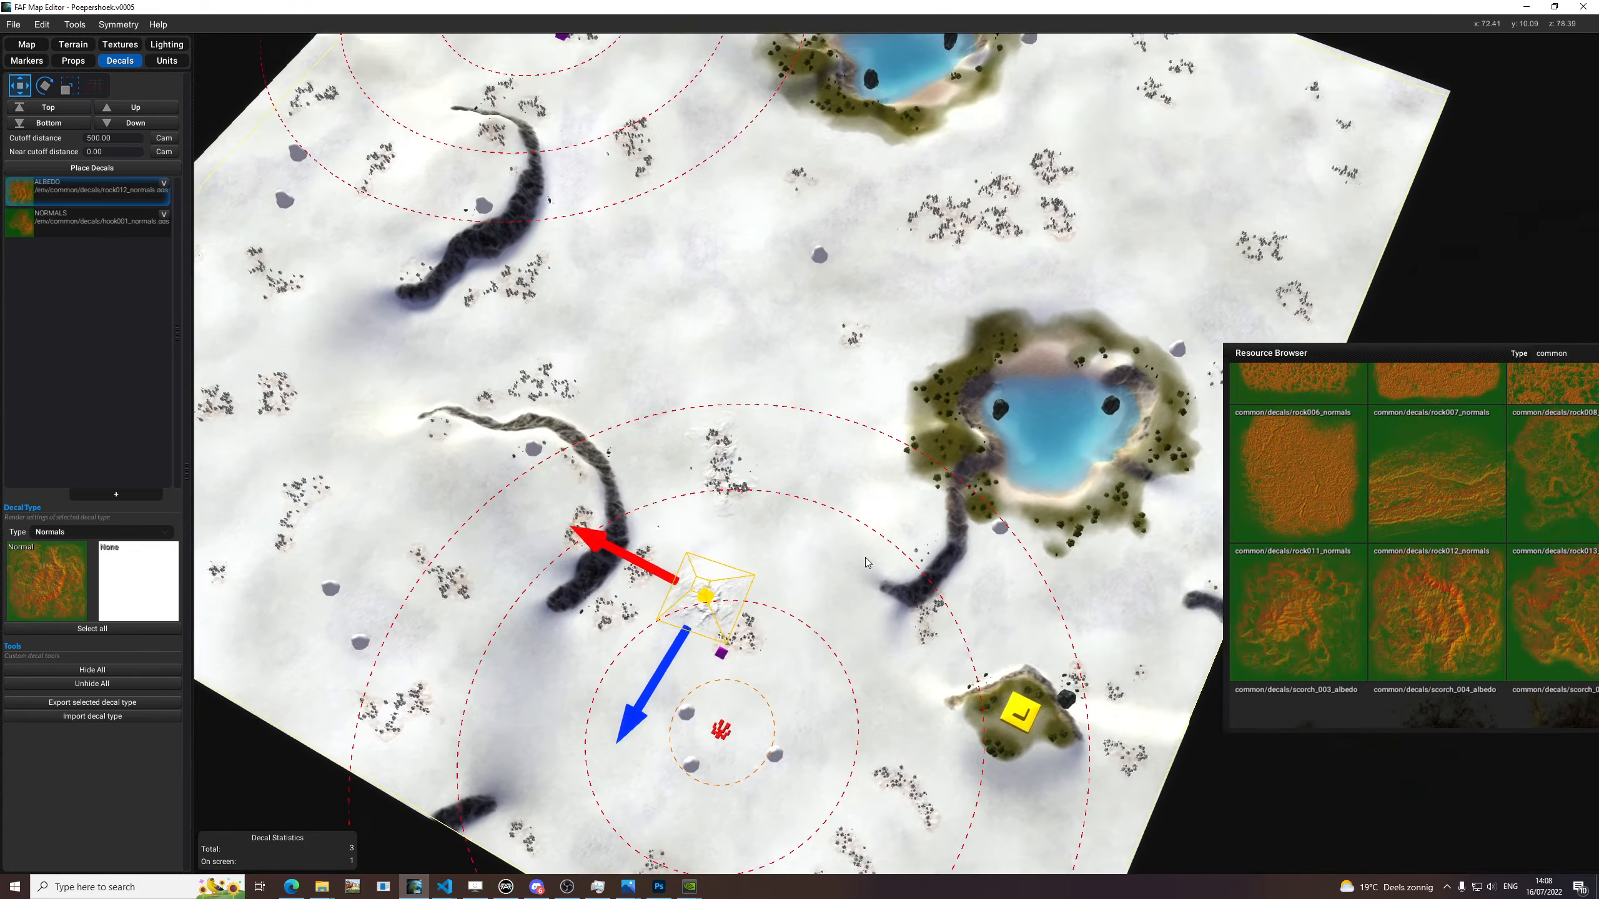
{"action": "scroll", "coordinate": [864, 557], "scroll_direction": "up", "scroll_amount": 2}
{"action": "left_click_drag", "start_coordinate": [602, 668], "coordinate": [1192, 128]}
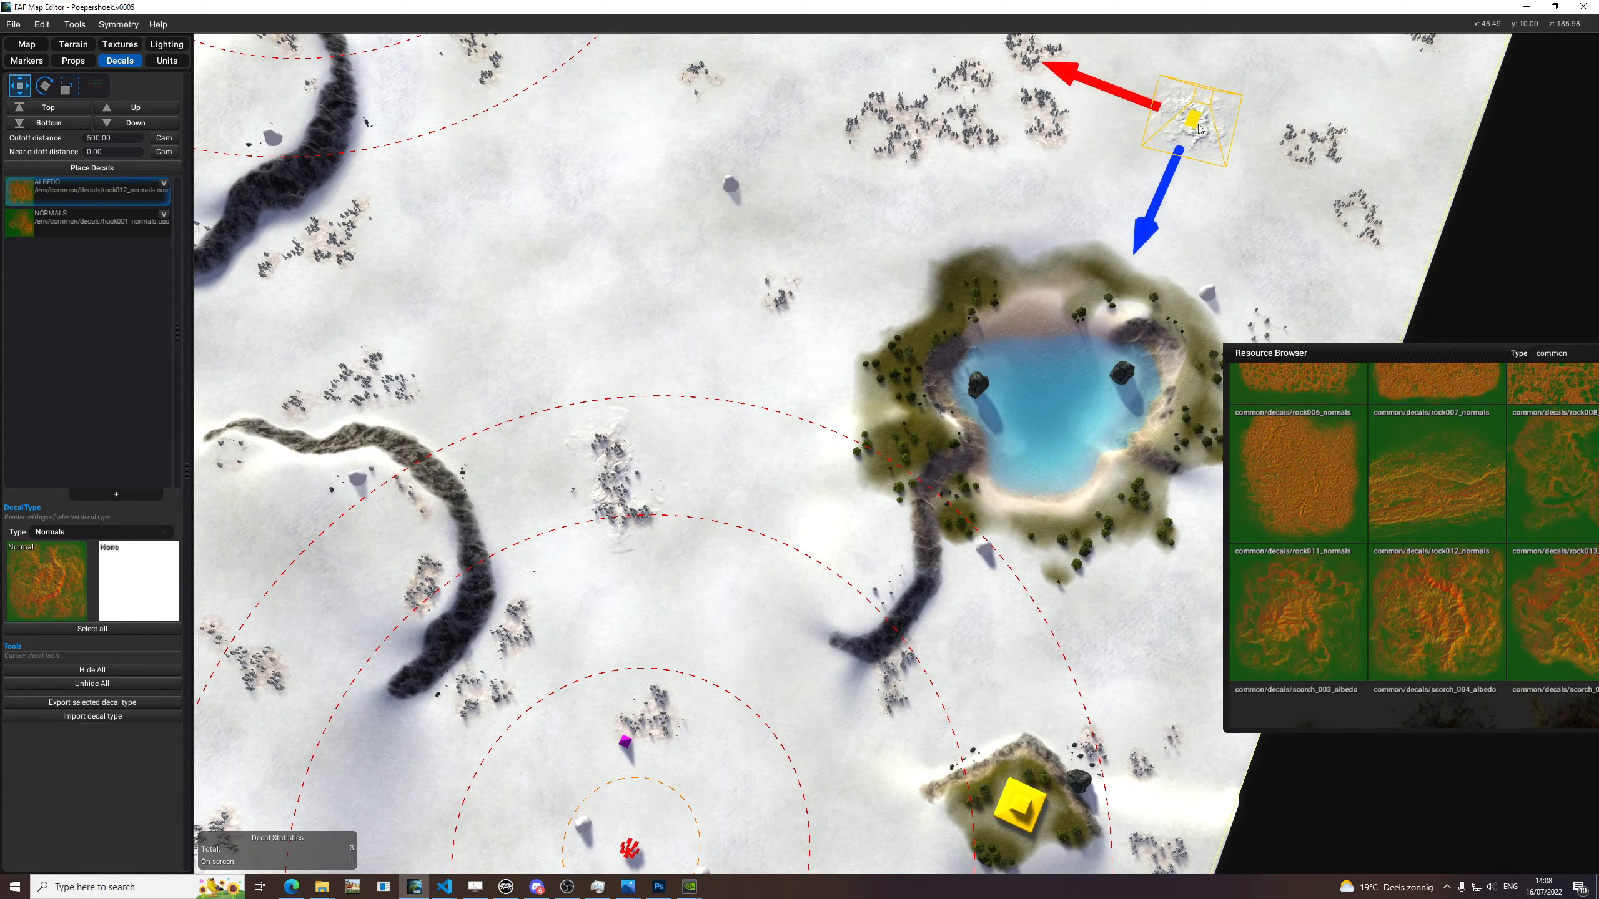
Scale the rock012 decal up in two passes until it spreads across the whole snowy area between the two lakes.
{"action": "scroll", "coordinate": [1192, 128], "scroll_direction": "up", "scroll_amount": 3}
{"action": "scroll", "coordinate": [1032, 320], "scroll_direction": "up", "scroll_amount": 3}
{"action": "key", "text": "e"}
{"action": "key", "text": "r"}
{"action": "left_click_drag", "start_coordinate": [806, 539], "coordinate": [1017, 365]}
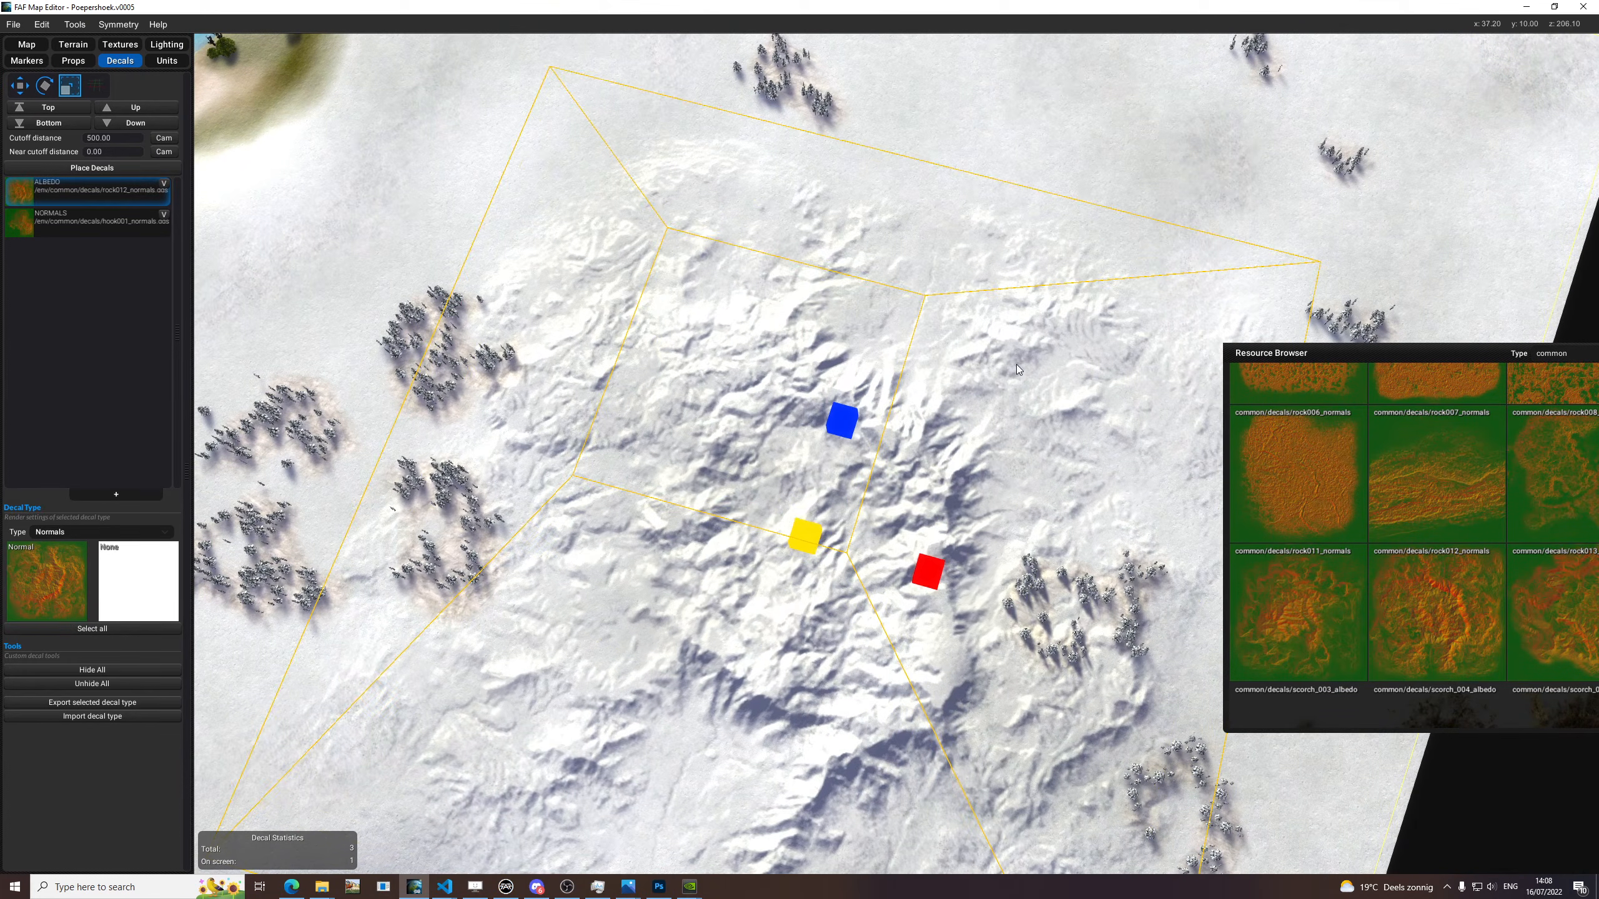
{"action": "key", "text": "w"}
{"action": "scroll", "coordinate": [876, 493], "scroll_direction": "down", "scroll_amount": 2}
{"action": "scroll", "coordinate": [876, 493], "scroll_direction": "down", "scroll_amount": 3}
{"action": "key", "text": "r"}
{"action": "left_click_drag", "start_coordinate": [838, 504], "coordinate": [1069, 455]}
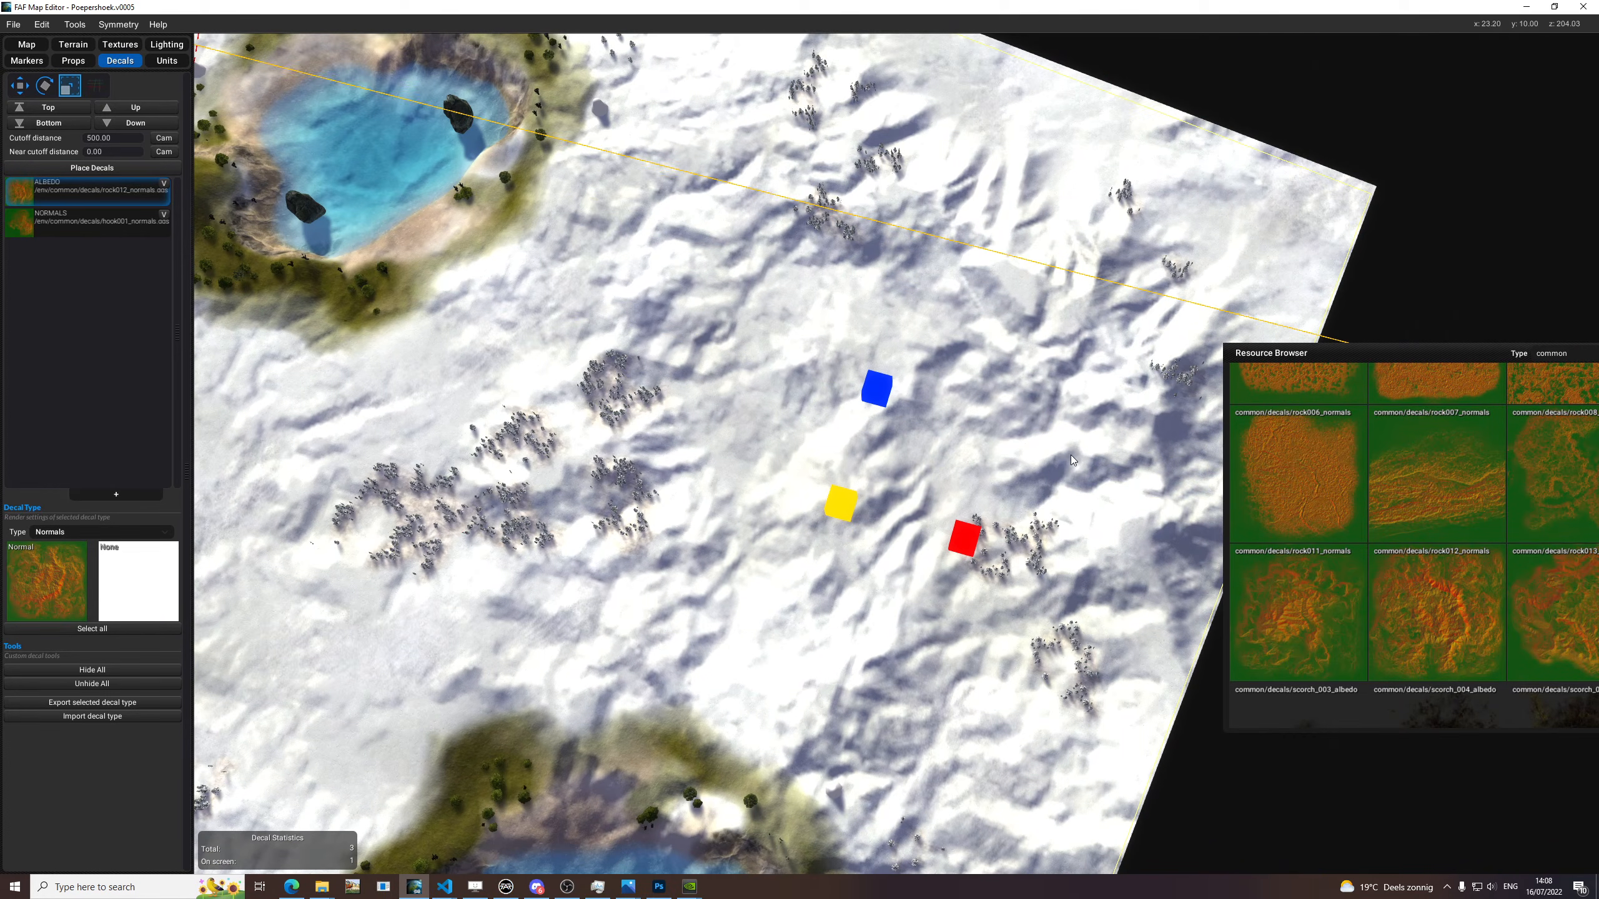
Shrink the oversized rock012 decal to a small patch between the tree groups and delete it.
{"action": "scroll", "coordinate": [1020, 468], "scroll_direction": "up", "scroll_amount": 3}
{"action": "scroll", "coordinate": [1014, 474], "scroll_direction": "up", "scroll_amount": 4}
{"action": "scroll", "coordinate": [1001, 476], "scroll_direction": "down", "scroll_amount": 5}
{"action": "scroll", "coordinate": [833, 403], "scroll_direction": "up", "scroll_amount": 2}
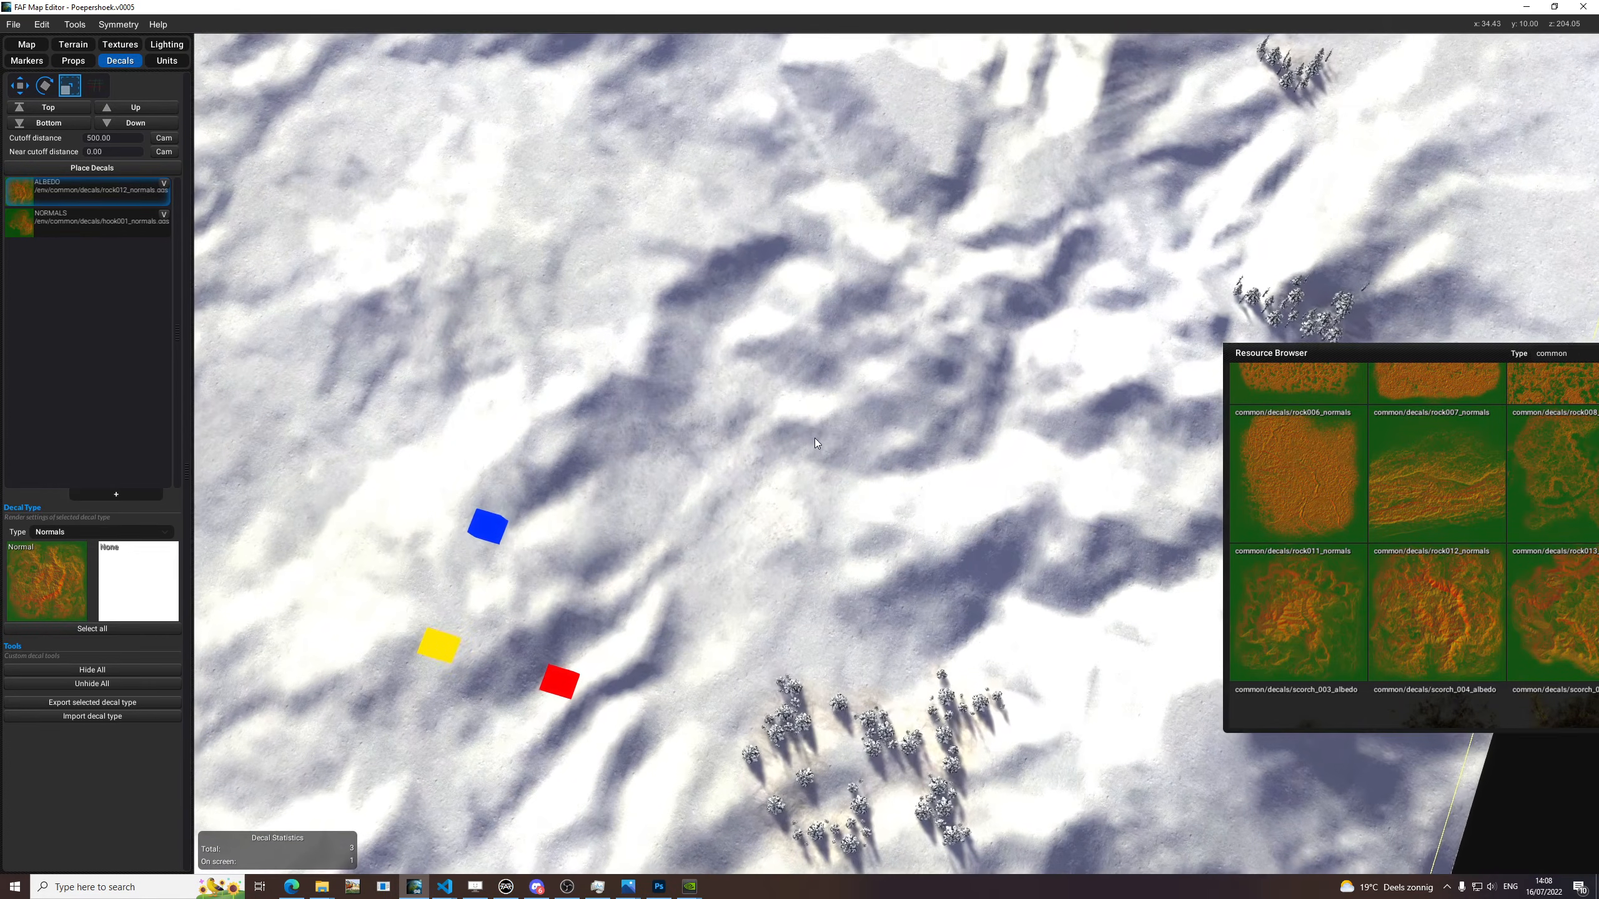
{"action": "scroll", "coordinate": [811, 442], "scroll_direction": "down", "scroll_amount": 3}
{"action": "left_click_drag", "start_coordinate": [623, 589], "coordinate": [531, 563]}
{"action": "middle_click_drag", "start_coordinate": [815, 392], "coordinate": [974, 378]}
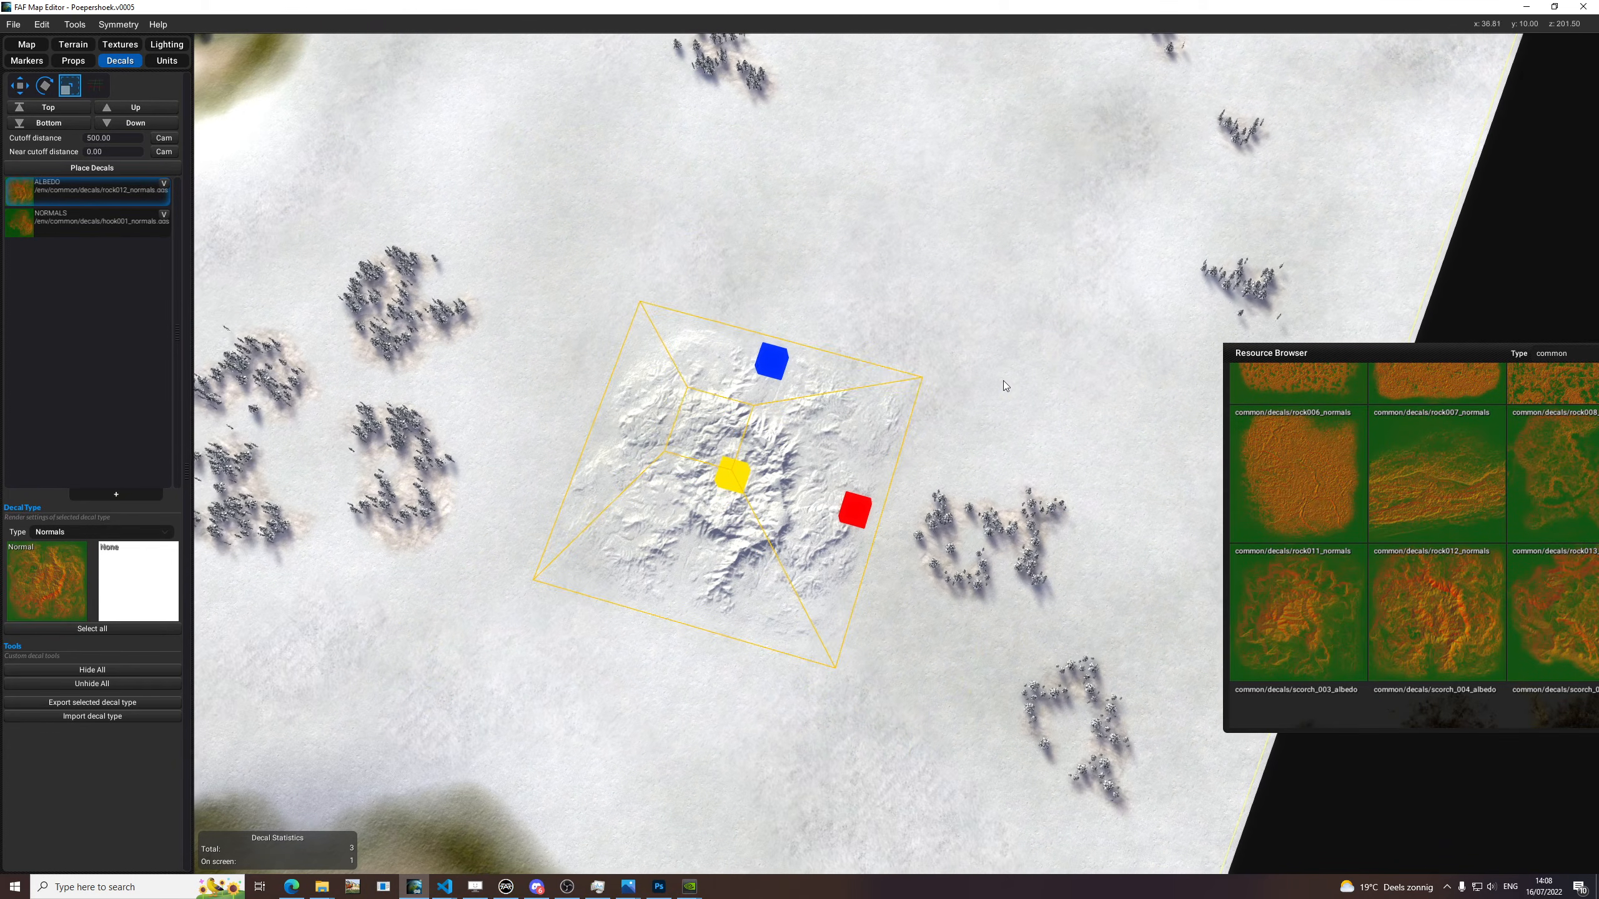
{"action": "key", "text": "Delete"}
Bring the Resource Browser closer and replace the hook001 decal type's texture with the common rock006_normals.
{"action": "left_click_drag", "start_coordinate": [1254, 365], "coordinate": [1009, 296]}
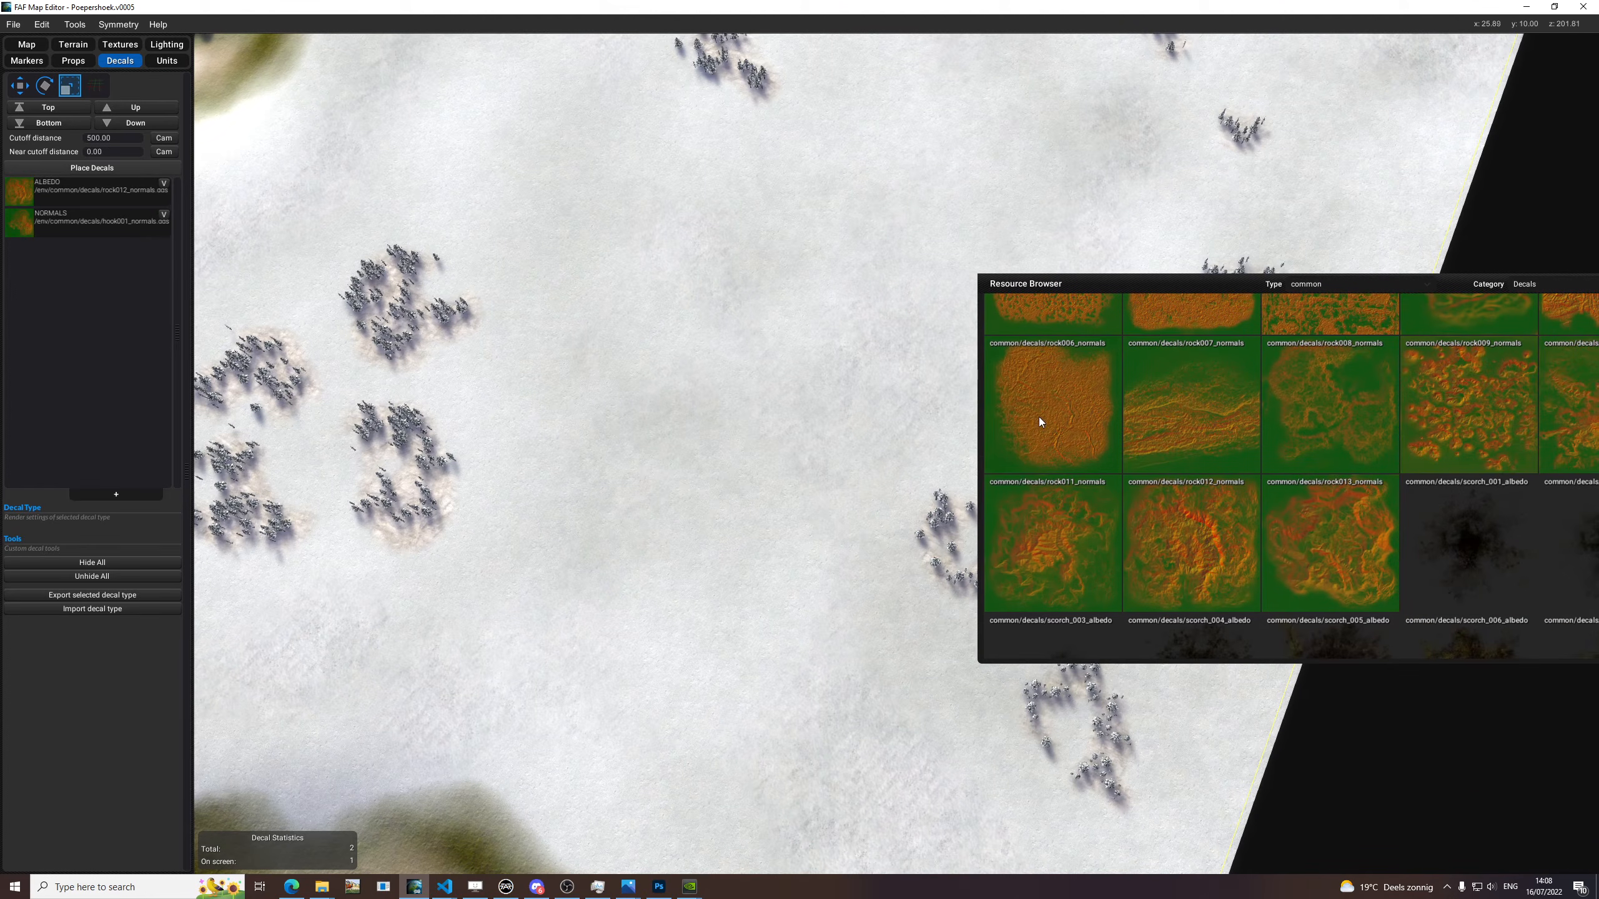
{"action": "left_click", "coordinate": [71, 222]}
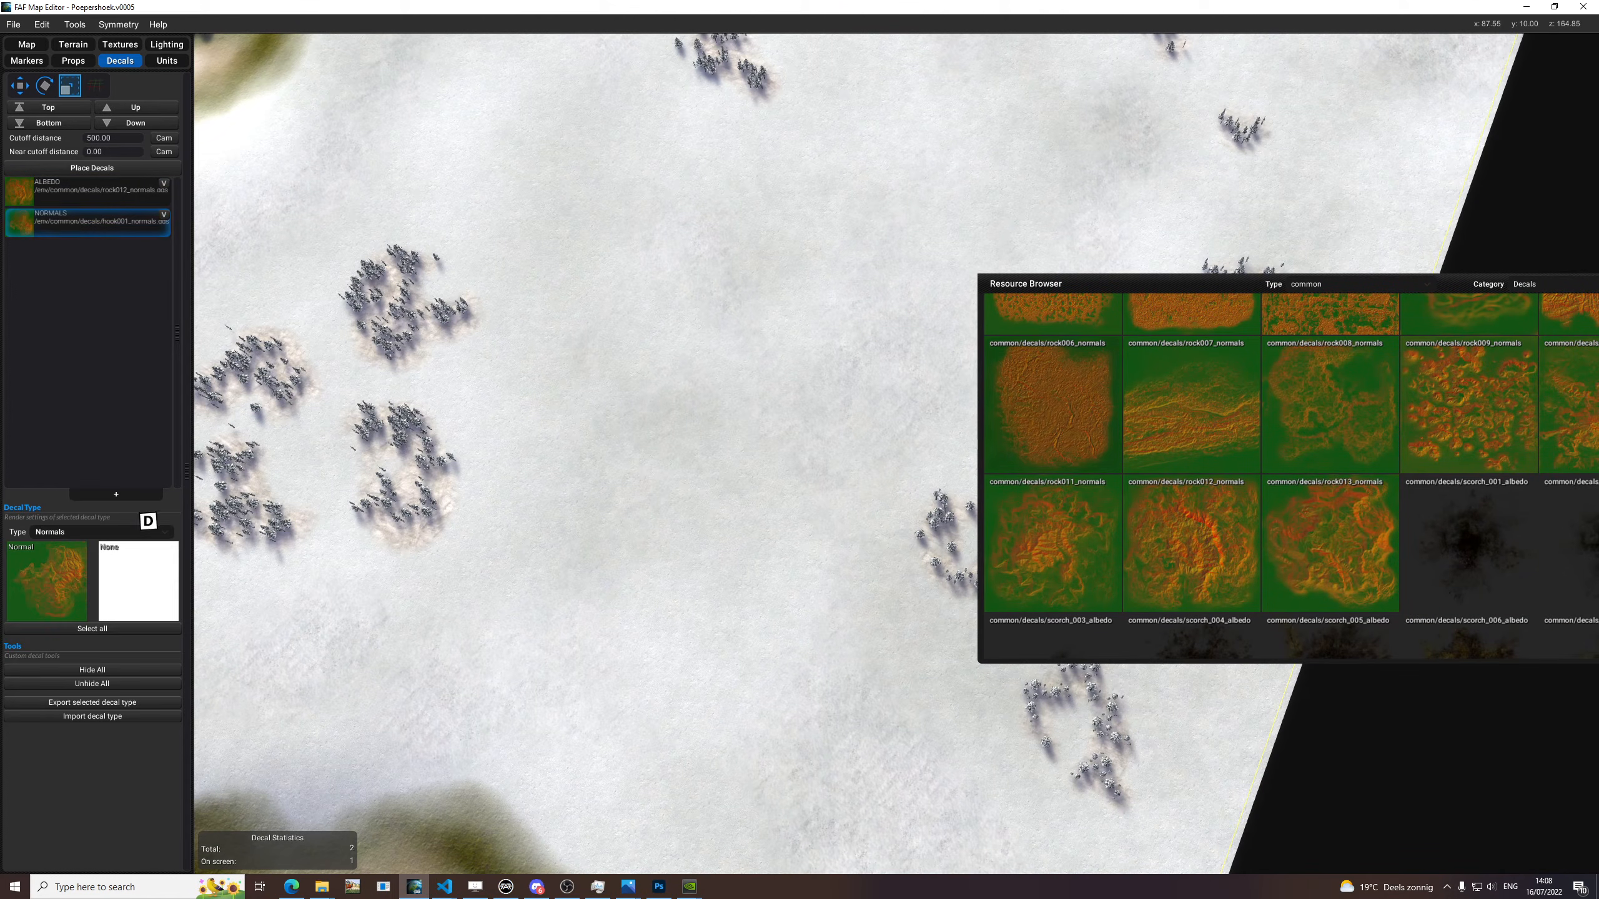
{"action": "scroll", "coordinate": [655, 441], "scroll_direction": "up", "scroll_amount": 4}
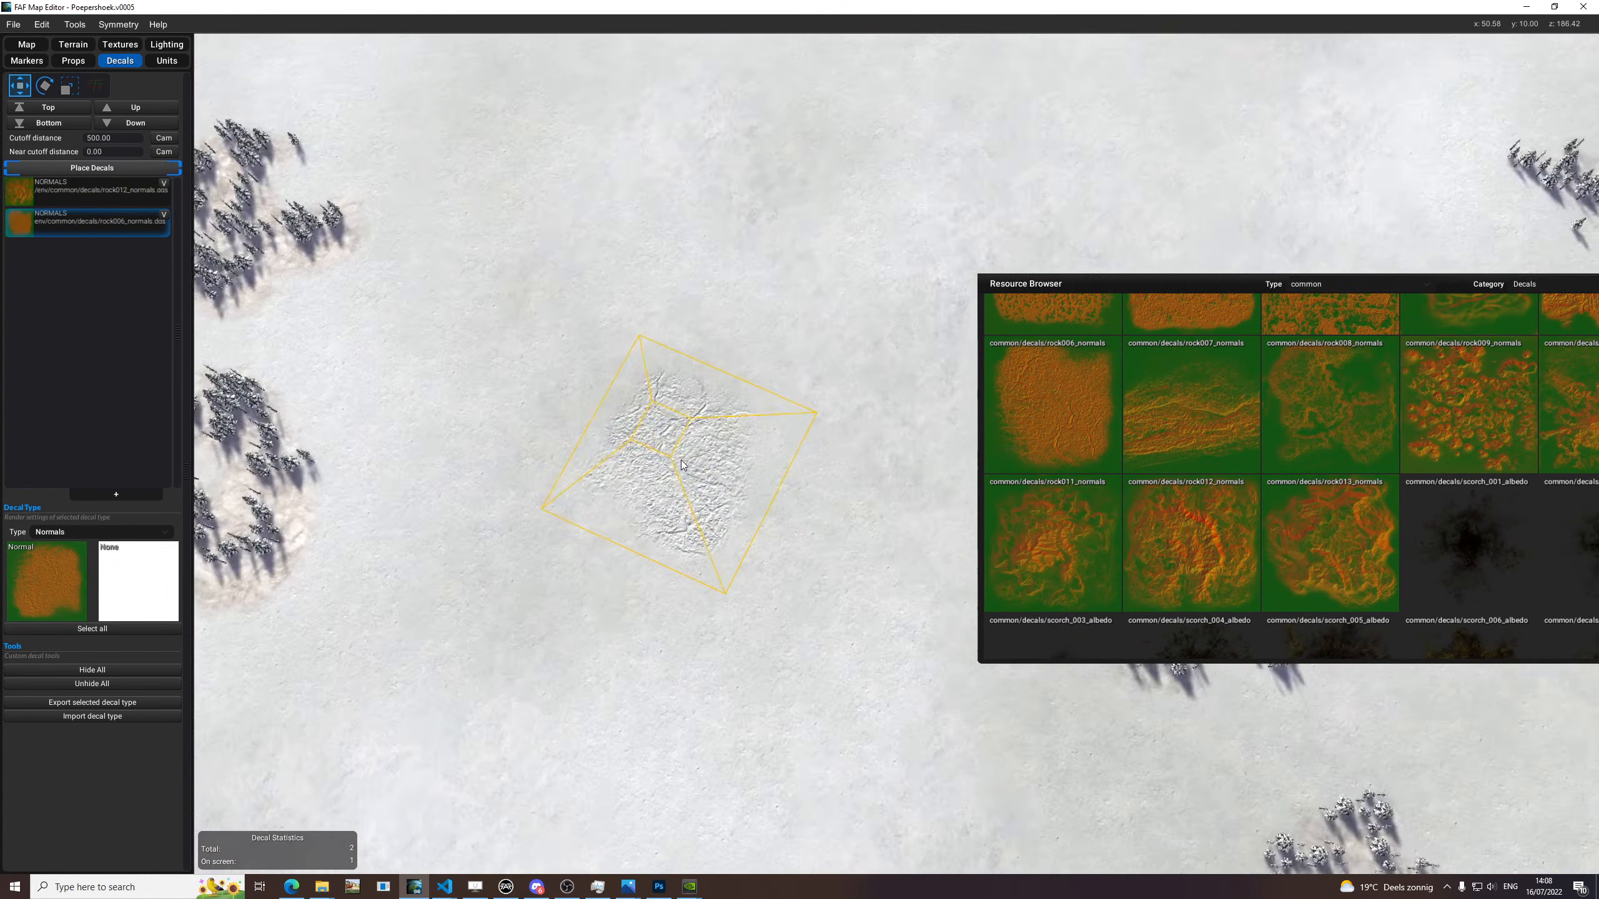
Enlarge and rotate the rock006 decal, and place a first copy on the open snow between the tree groups.
{"action": "middle_click_drag", "start_coordinate": [678, 464], "coordinate": [849, 535]}
{"action": "scroll", "coordinate": [818, 542], "scroll_direction": "down", "scroll_amount": 1}
{"action": "middle_click_drag", "start_coordinate": [735, 560], "coordinate": [651, 557]}
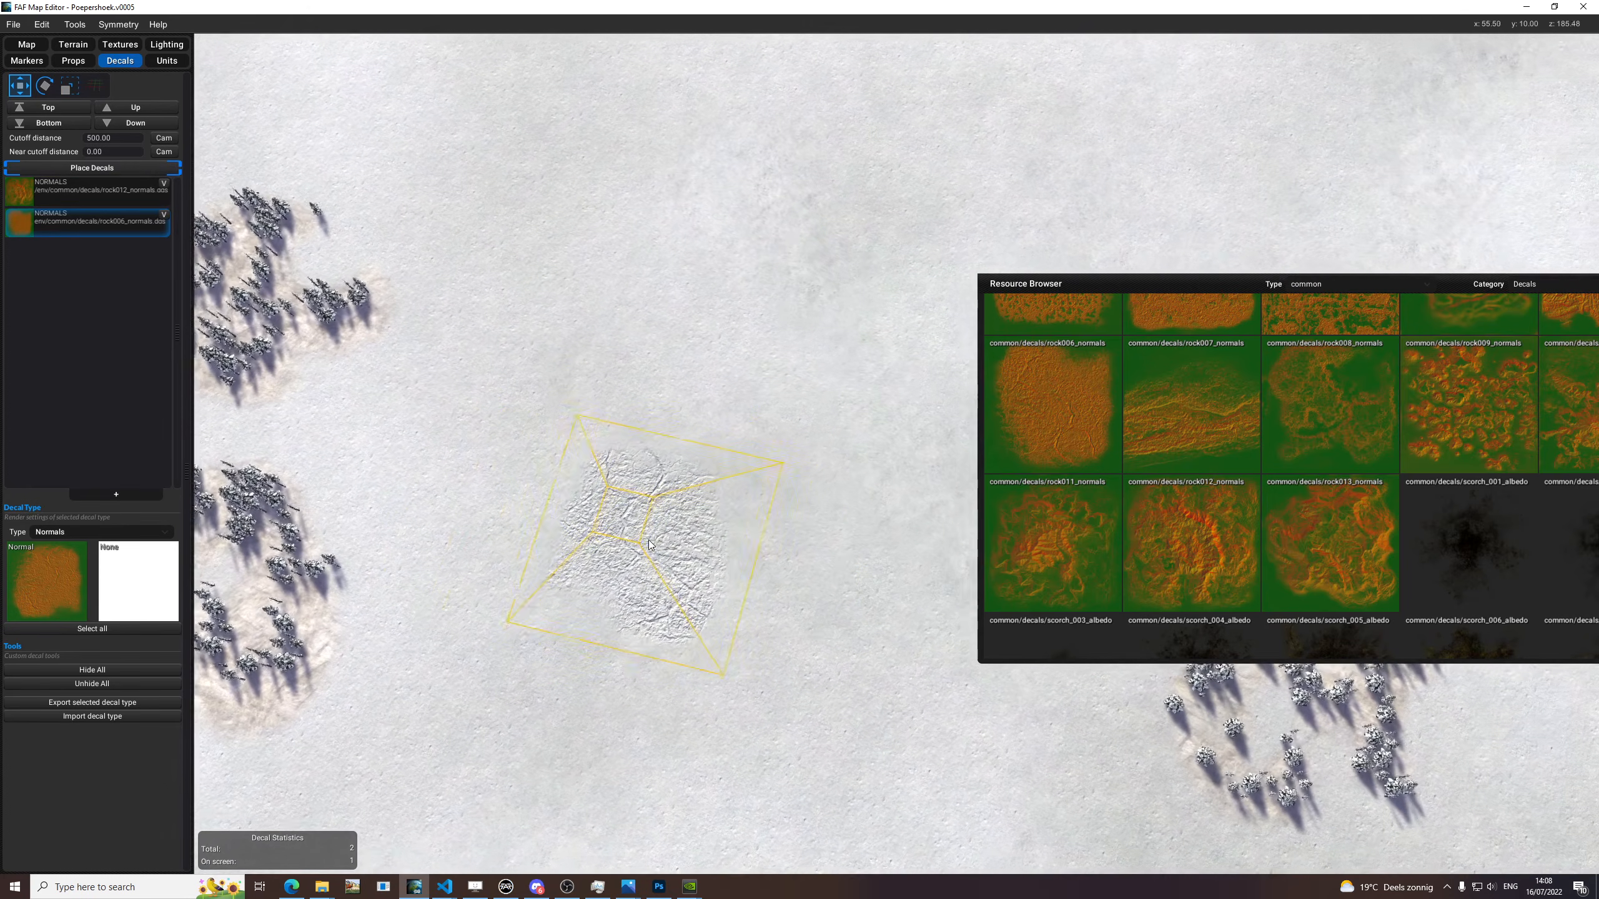
{"action": "key", "text": "r"}
{"action": "key", "text": "e"}
{"action": "left_click", "coordinate": [758, 511]}
{"action": "key", "text": "e"}
Place three more rock006 decals at different rotations around the first one, forming an overlapping patch.
{"action": "key", "text": "e"}
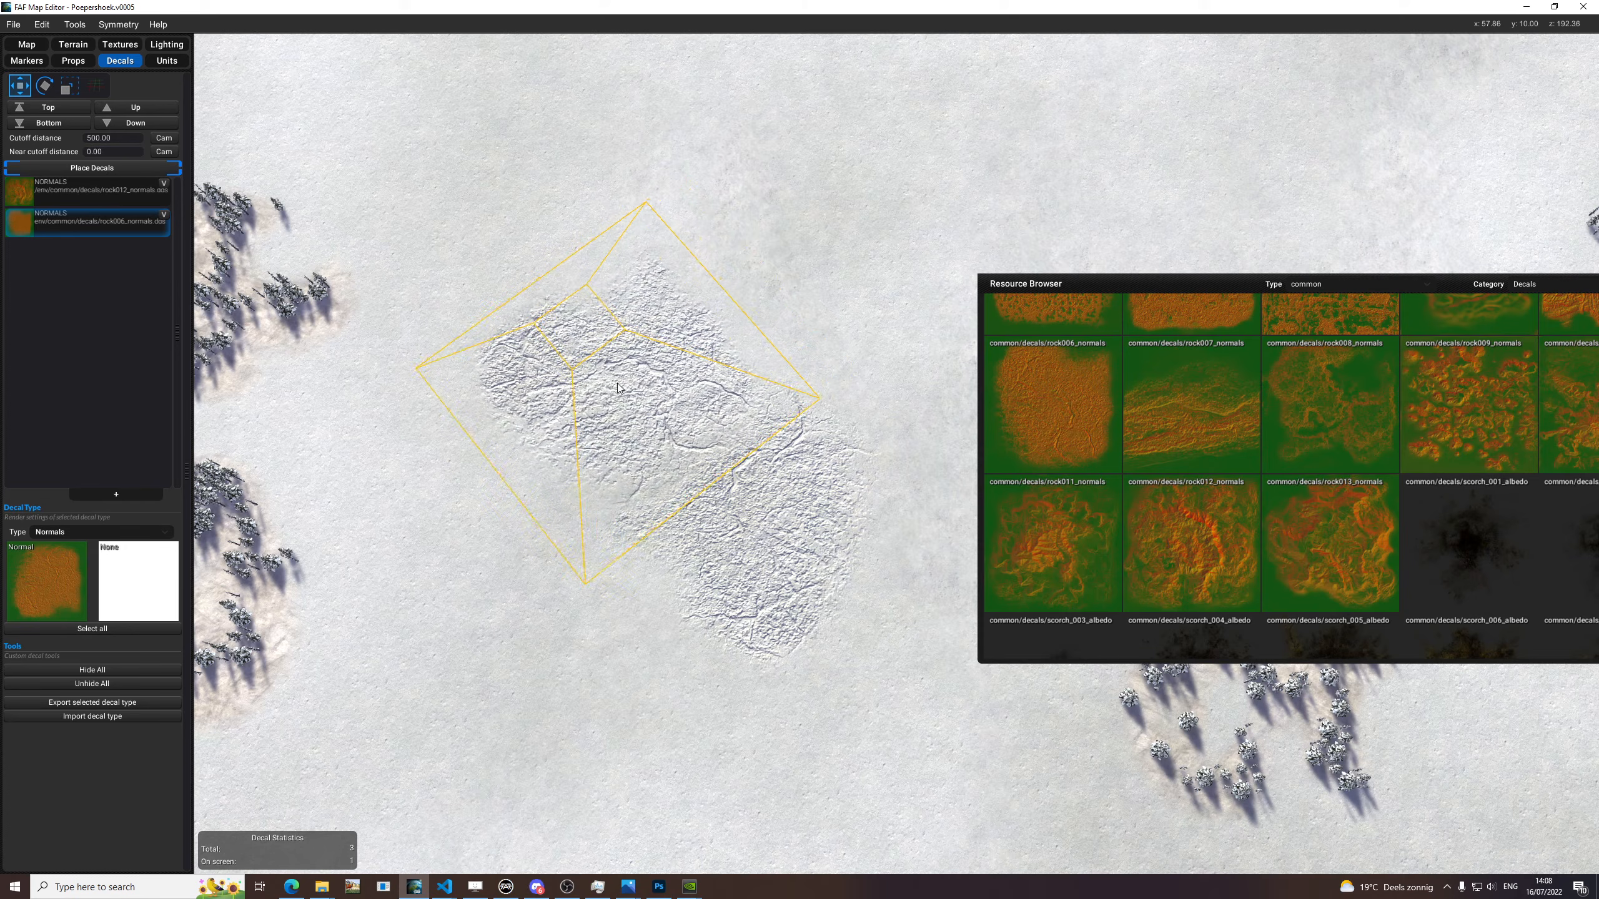
{"action": "left_click", "coordinate": [595, 404]}
{"action": "key", "text": "e"}
{"action": "key", "text": "e"}
{"action": "key", "text": "e"}
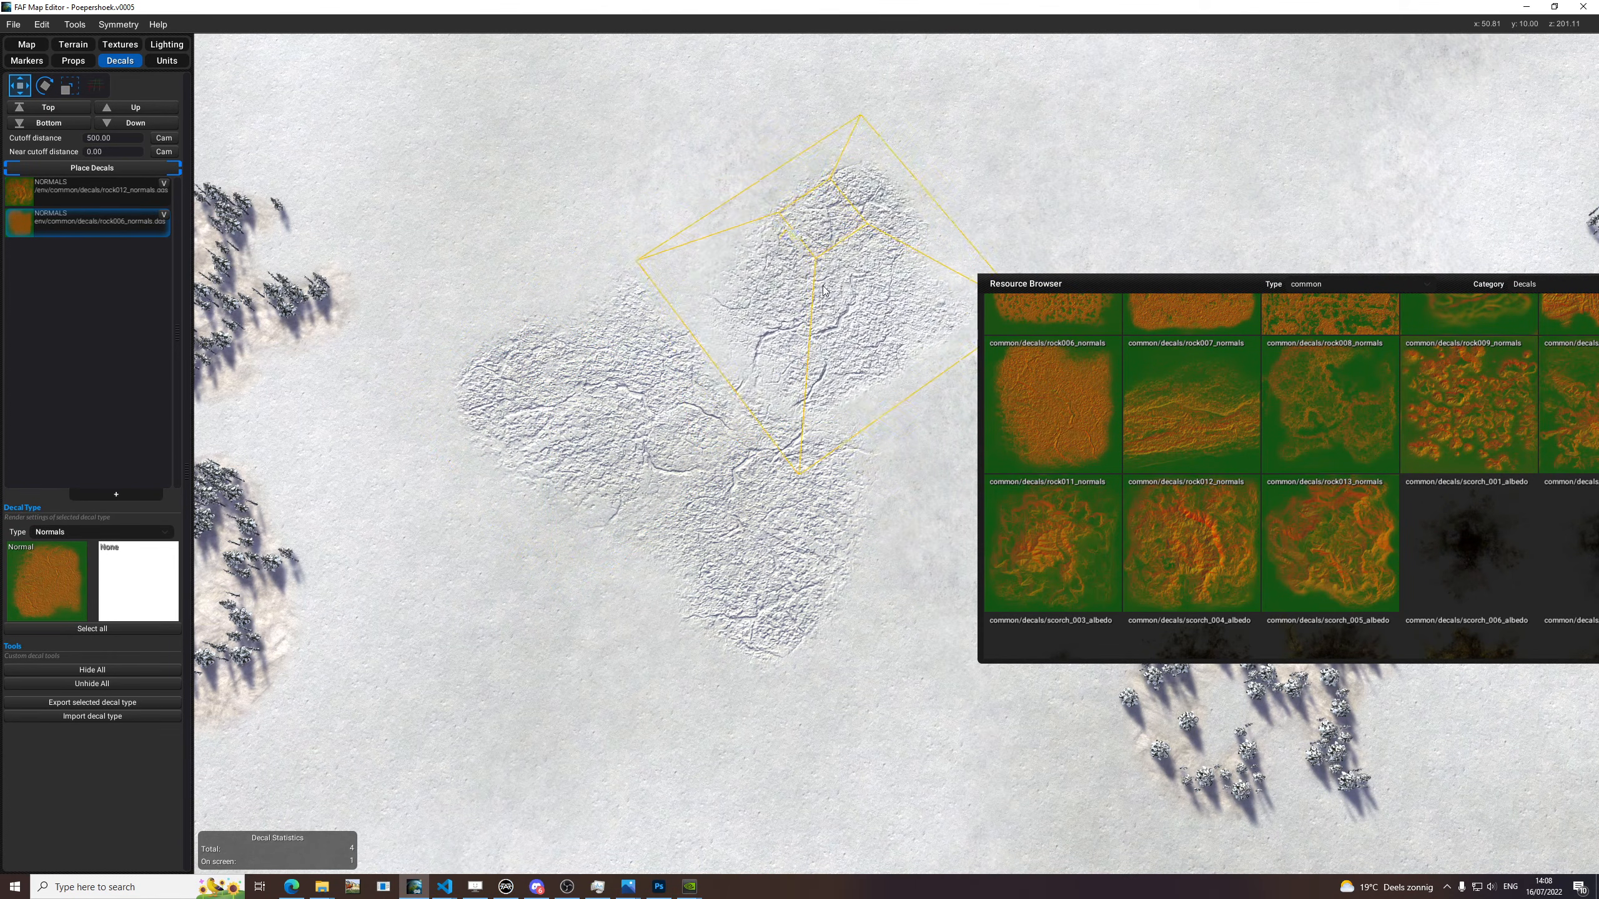
{"action": "left_click", "coordinate": [799, 301]}
{"action": "key", "text": "e"}
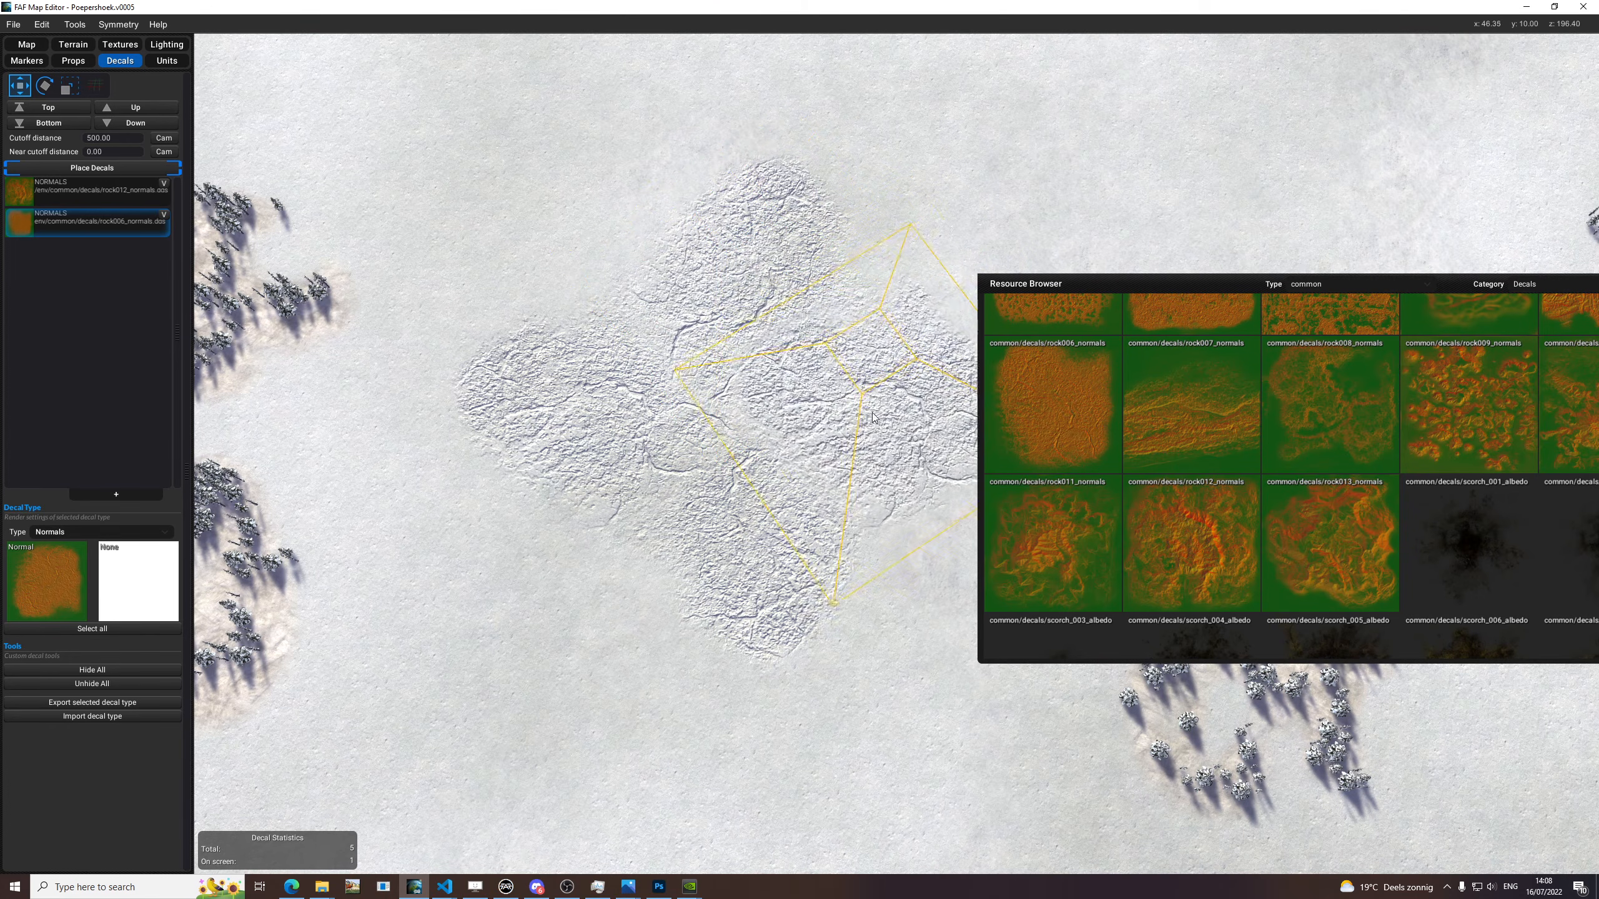
{"action": "left_click", "coordinate": [866, 411]}
Select the four rock006 decals together and delete them.
{"action": "scroll", "coordinate": [869, 409], "scroll_direction": "down", "scroll_amount": 3}
{"action": "scroll", "coordinate": [937, 252], "scroll_direction": "down", "scroll_amount": 2}
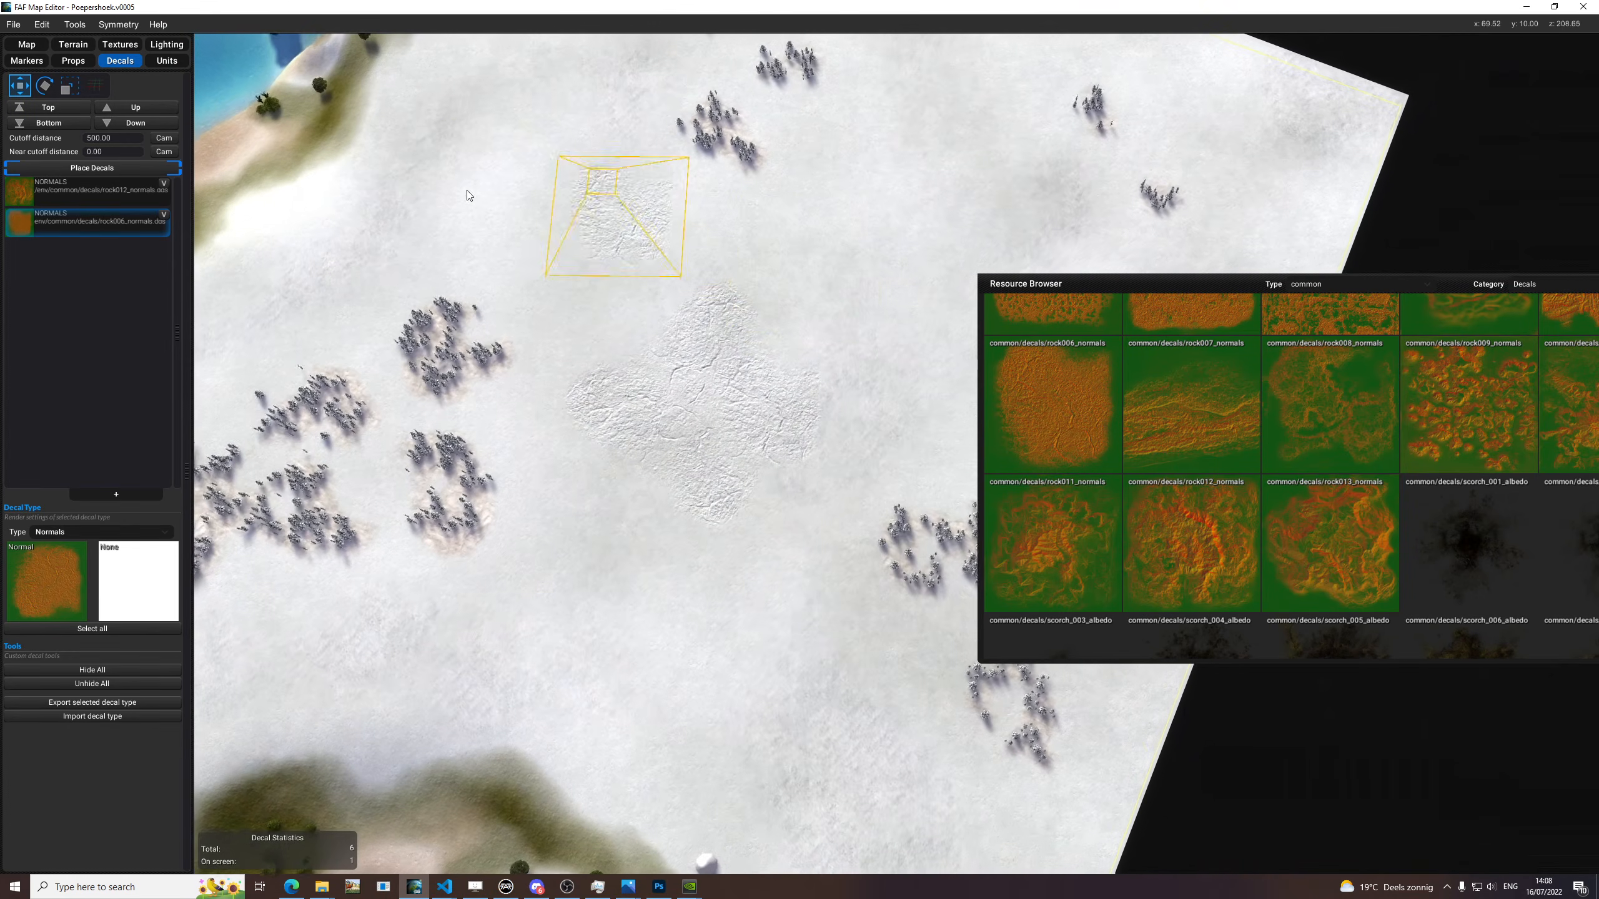
{"action": "left_click_drag", "start_coordinate": [704, 290], "coordinate": [821, 464]}
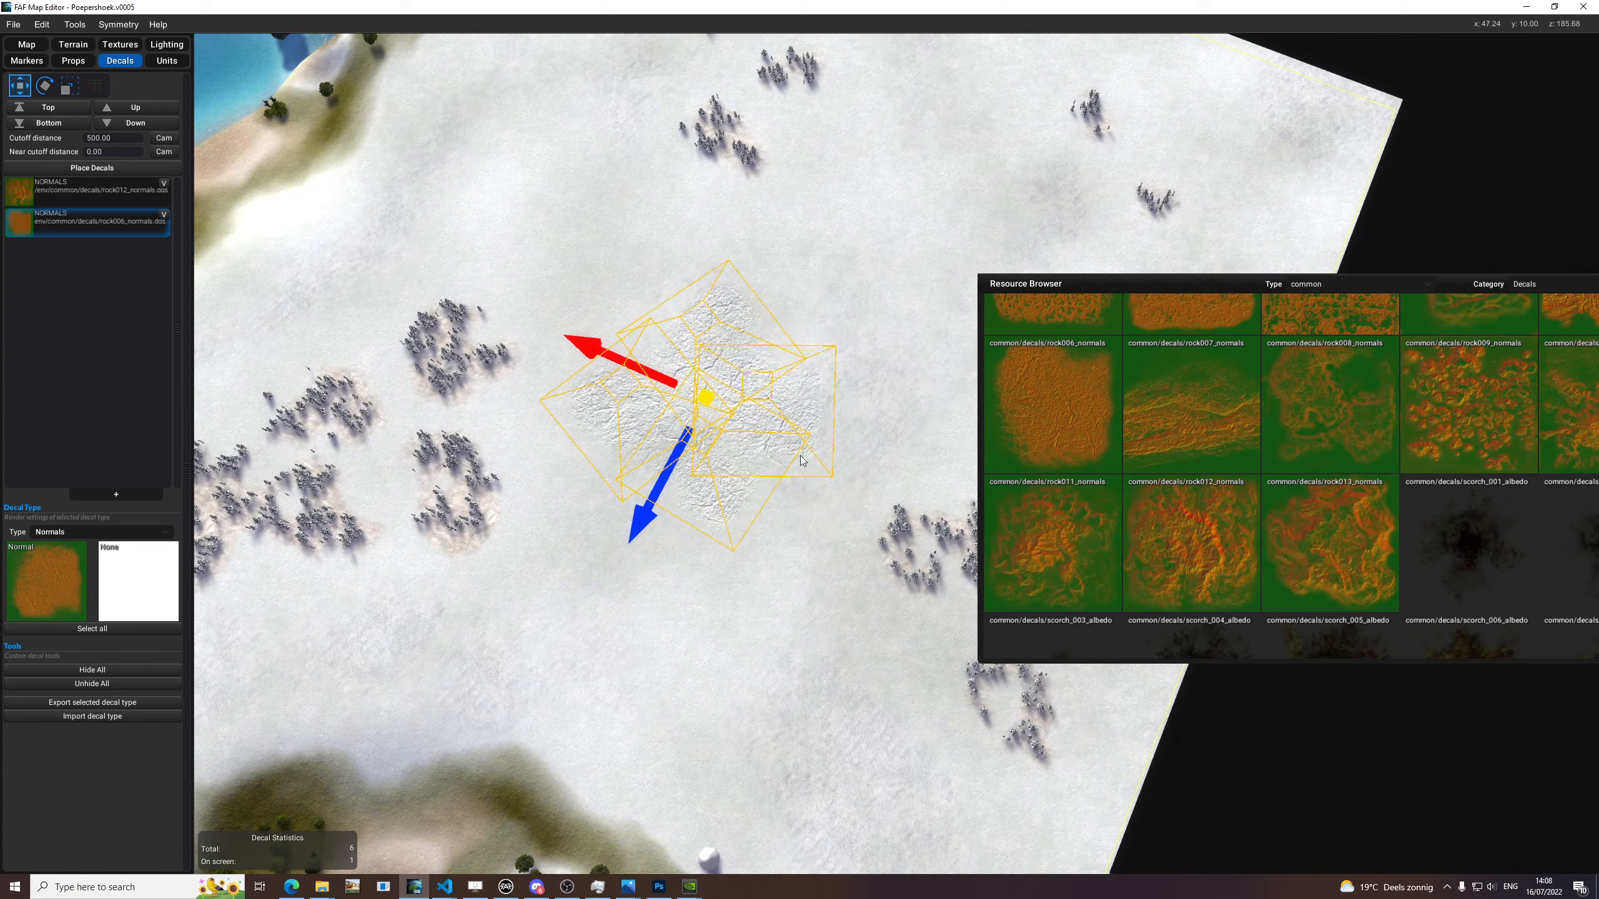
{"action": "key", "text": "Delete"}
Browse the common decal textures in the Resource Browser for suitable normals, and move the window aside.
{"action": "middle_click_drag", "start_coordinate": [664, 598], "coordinate": [659, 460]}
{"action": "left_click", "coordinate": [1308, 285]}
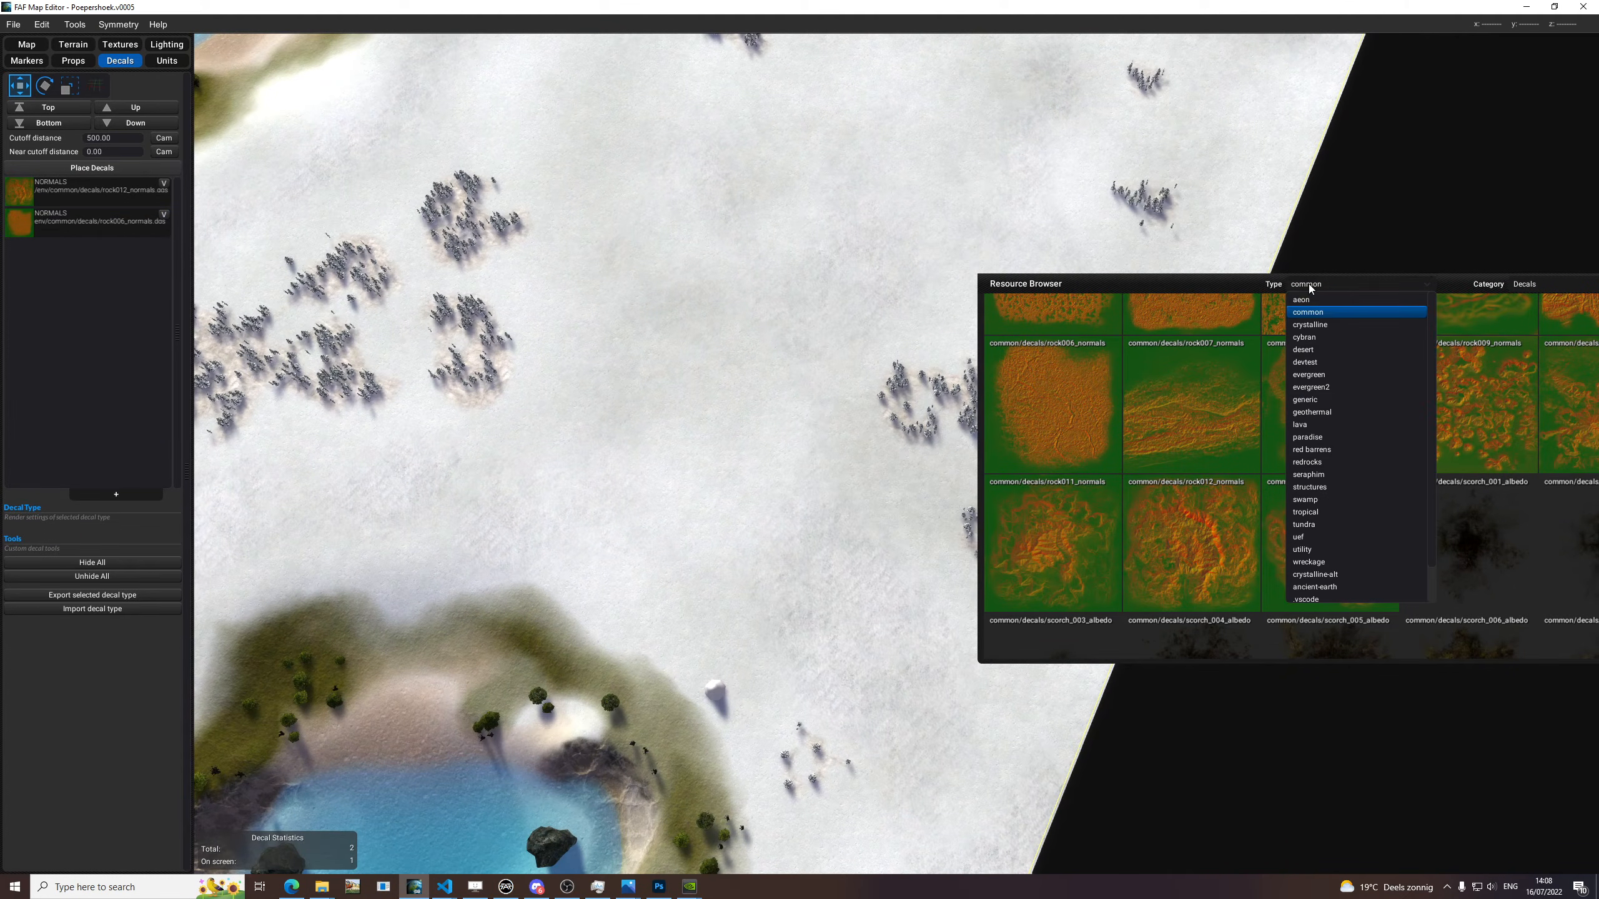
{"action": "left_click", "coordinate": [1020, 250]}
{"action": "left_click_drag", "start_coordinate": [1033, 283], "coordinate": [779, 212]}
{"action": "scroll", "coordinate": [1265, 469], "scroll_direction": "up", "scroll_amount": 6}
{"action": "scroll", "coordinate": [1269, 477], "scroll_direction": "up", "scroll_amount": 3}
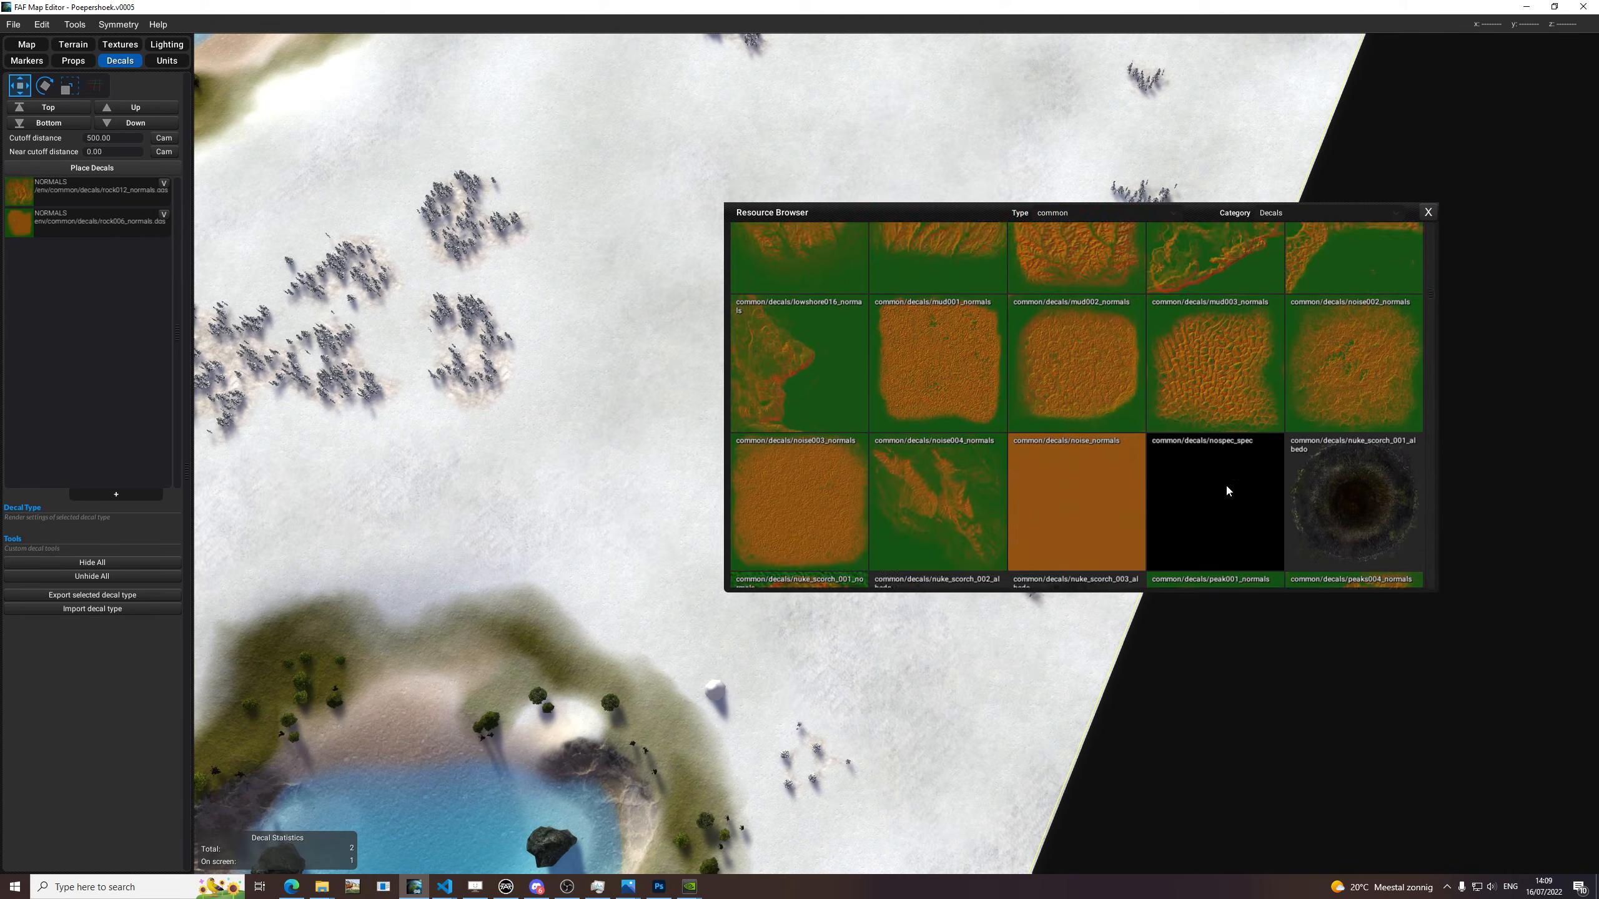
{"action": "scroll", "coordinate": [1126, 440], "scroll_direction": "down", "scroll_amount": 10}
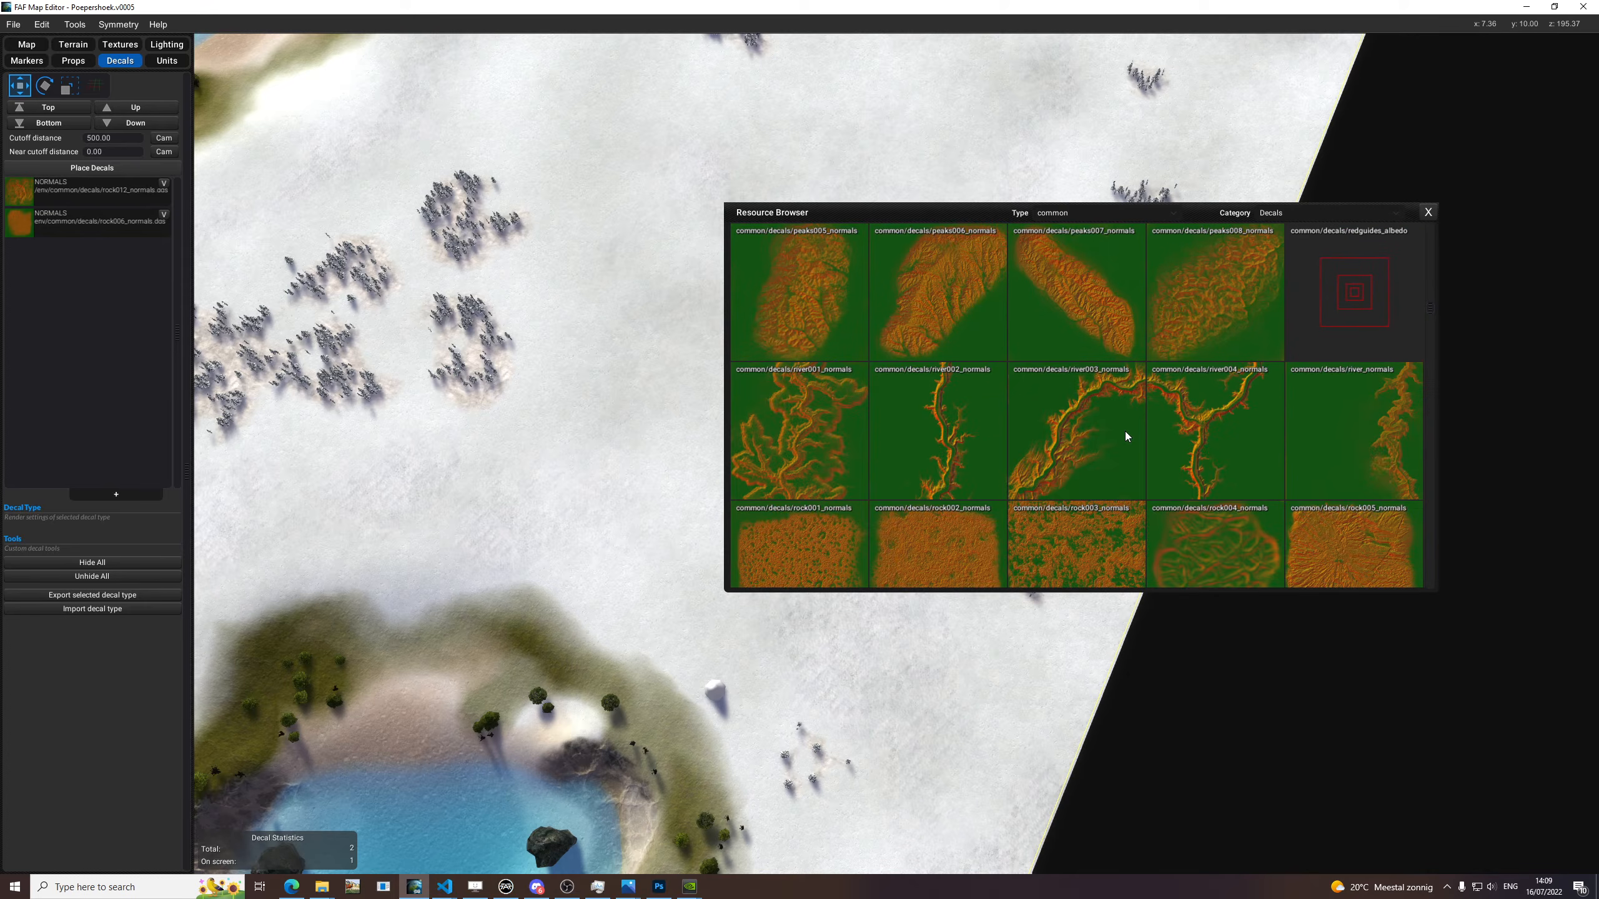
{"action": "scroll", "coordinate": [1193, 442], "scroll_direction": "down", "scroll_amount": 10}
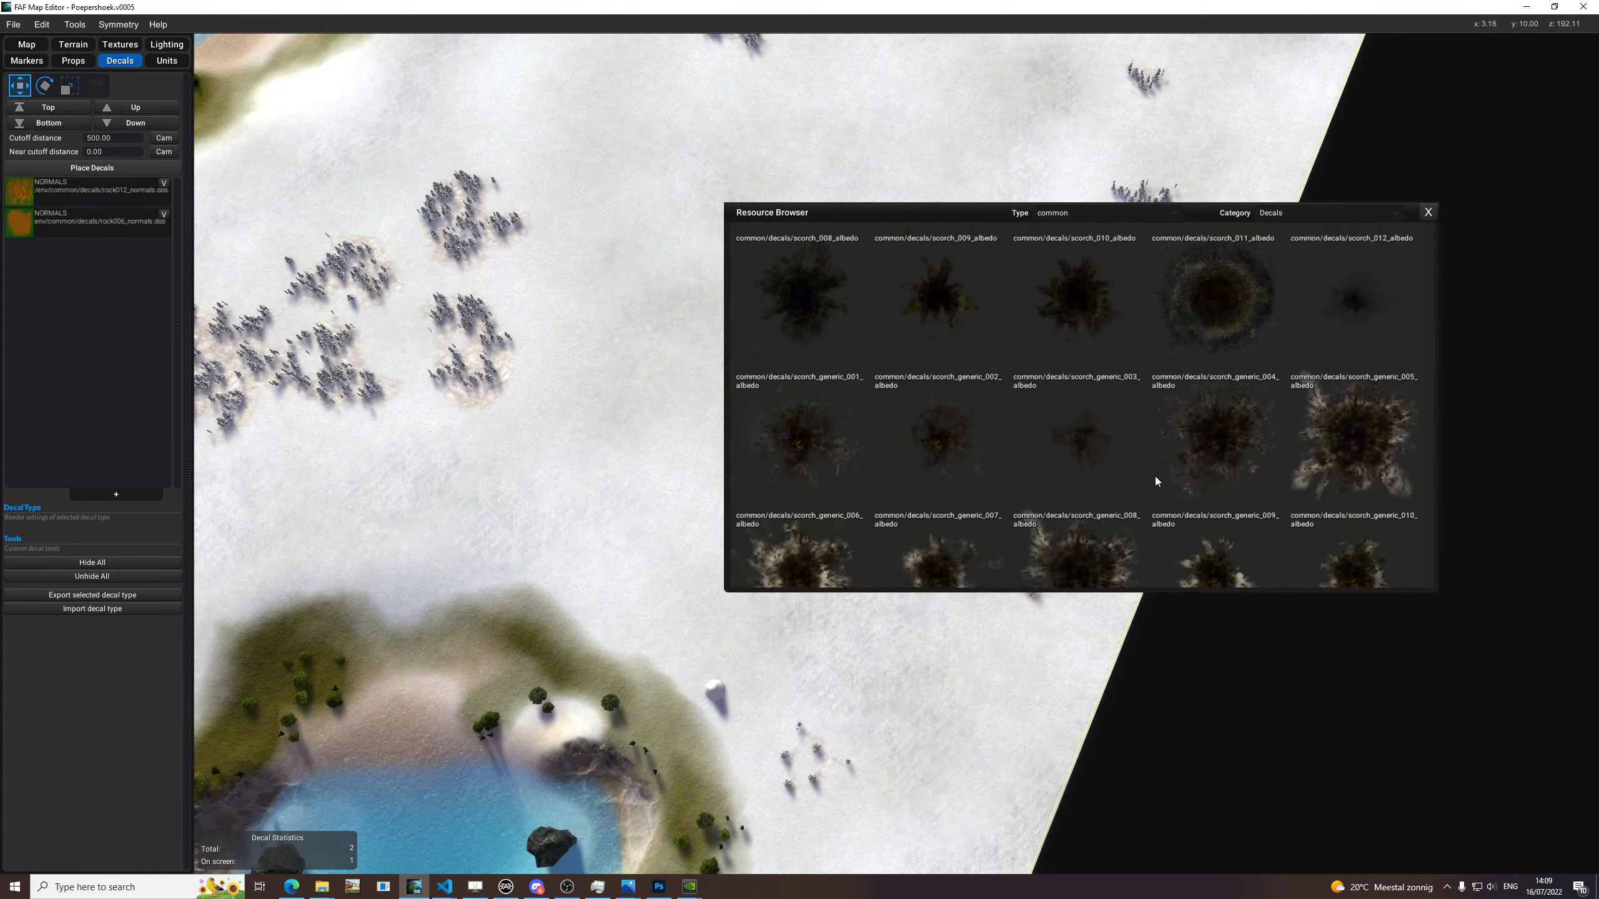
{"action": "left_click_drag", "start_coordinate": [1425, 357], "coordinate": [1404, 224]}
{"action": "left_click_drag", "start_coordinate": [772, 209], "coordinate": [1267, 304]}
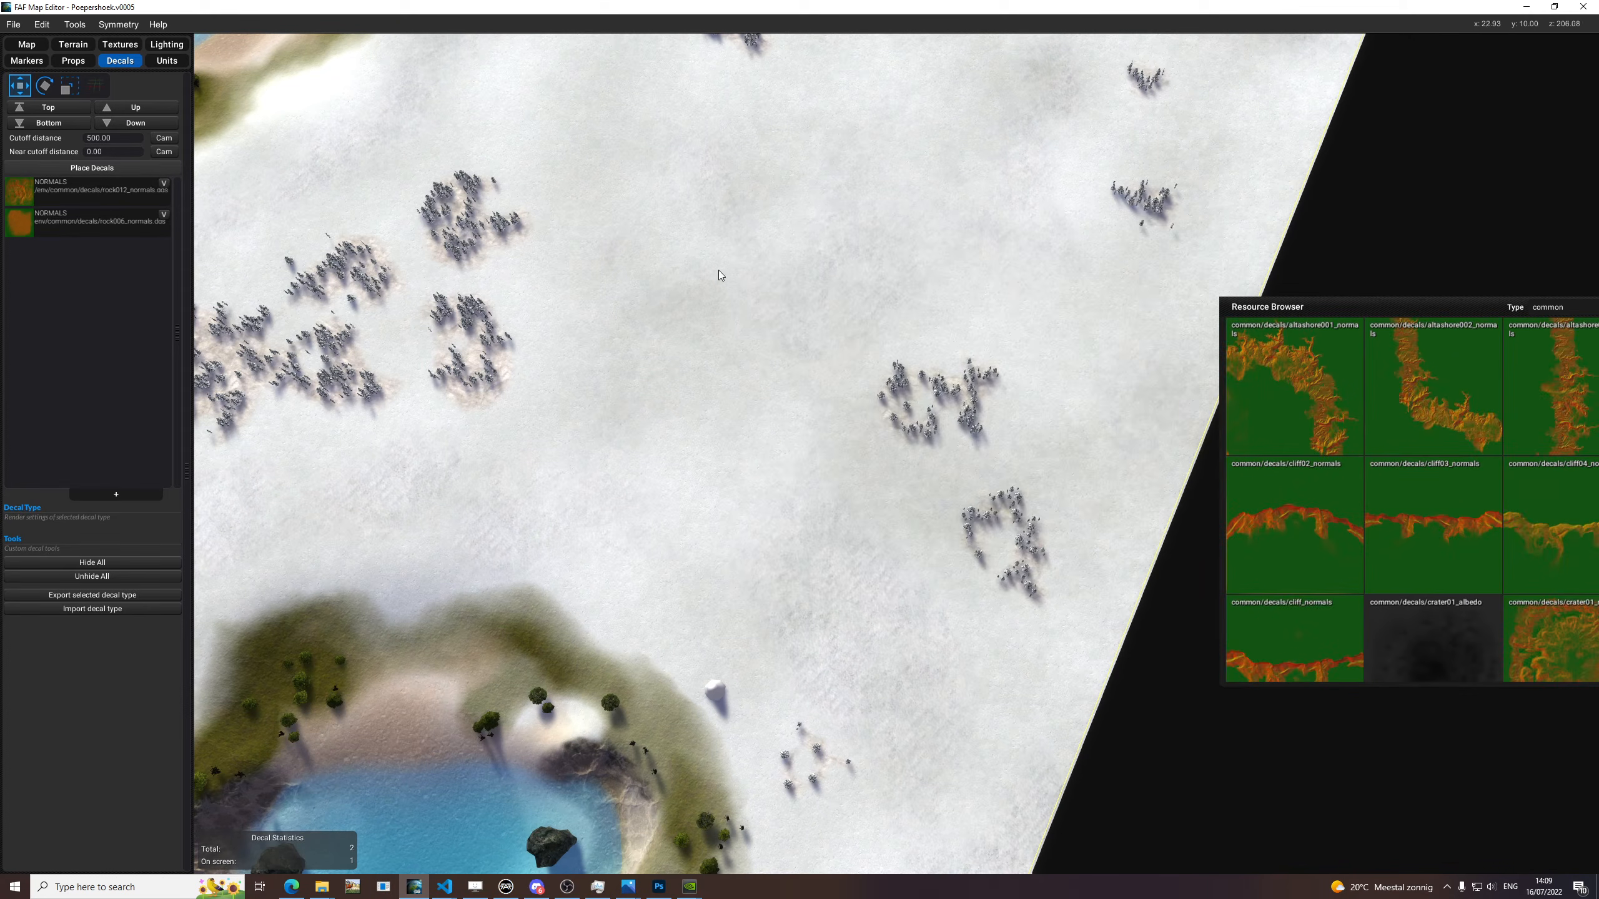
Replace the rock006 decal type's texture with the common lowshore012_normals and activate decal placement for the cliffs at the map's corner.
{"action": "scroll", "coordinate": [938, 545], "scroll_direction": "down", "scroll_amount": 10}
{"action": "scroll", "coordinate": [1006, 567], "scroll_direction": "up", "scroll_amount": 10}
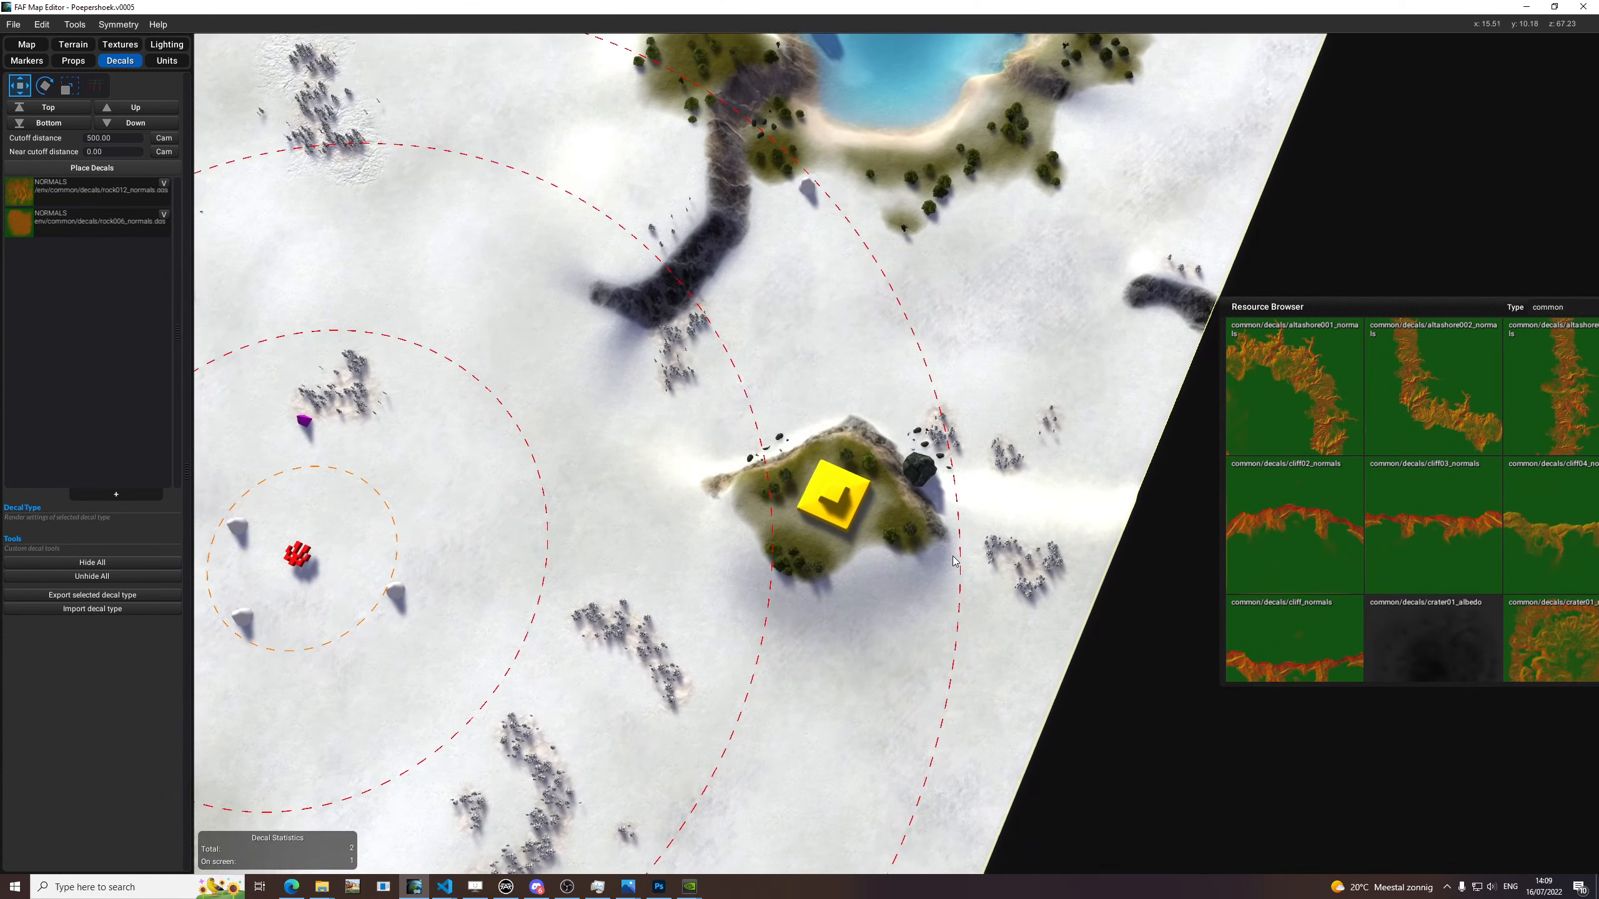
{"action": "scroll", "coordinate": [857, 275], "scroll_direction": "down", "scroll_amount": 5}
{"action": "scroll", "coordinate": [681, 279], "scroll_direction": "up", "scroll_amount": 8}
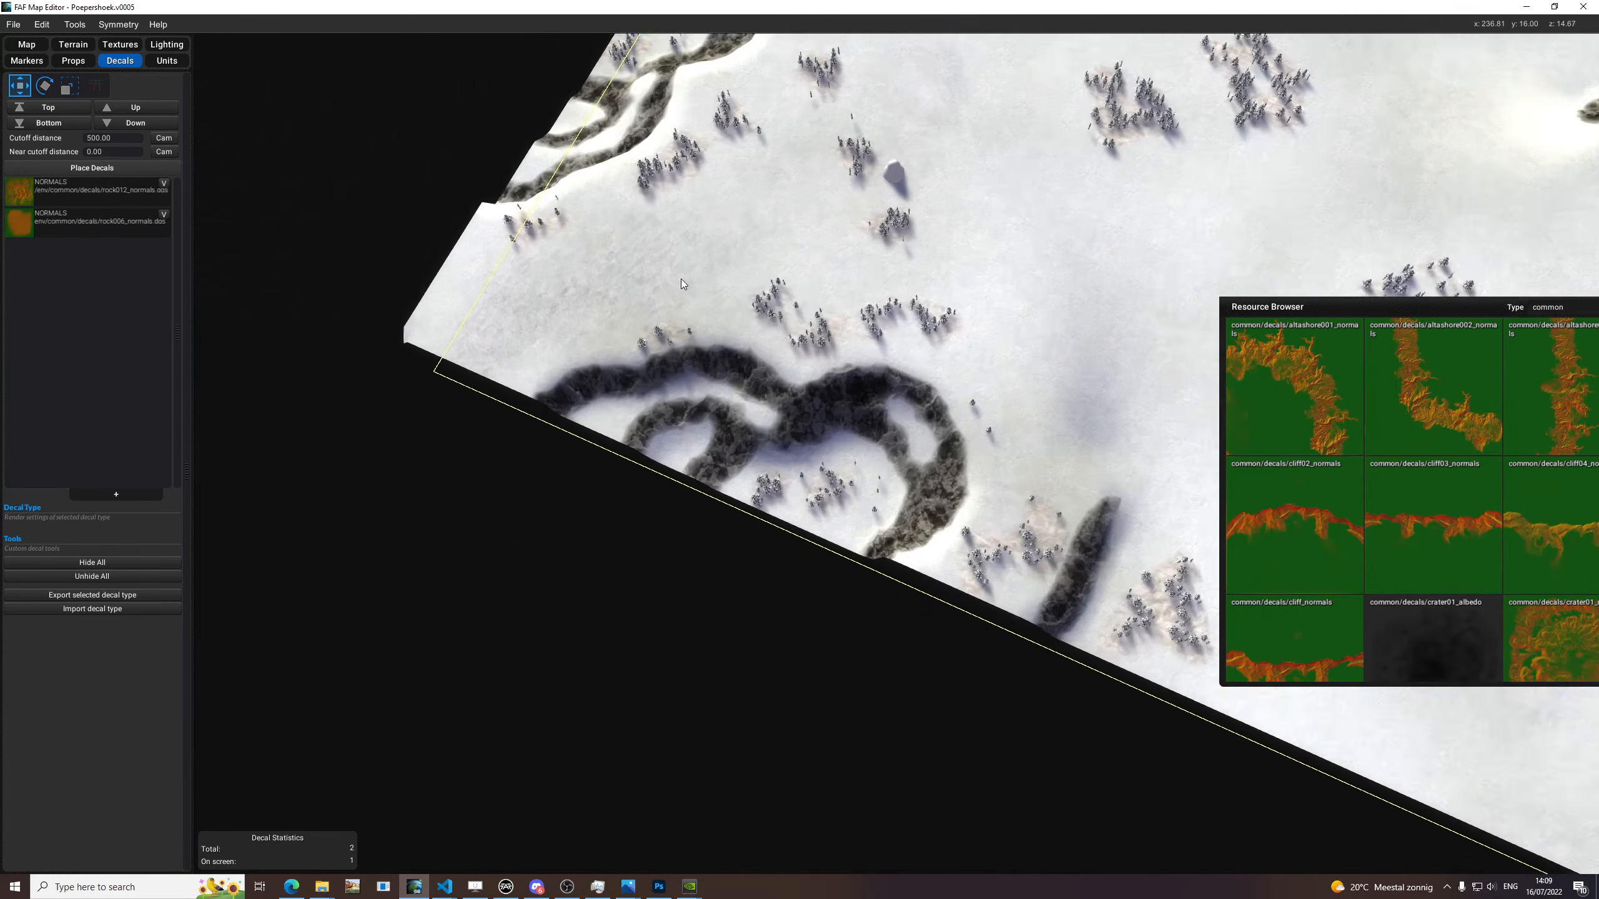
{"action": "middle_click_drag", "start_coordinate": [955, 317], "coordinate": [954, 385]}
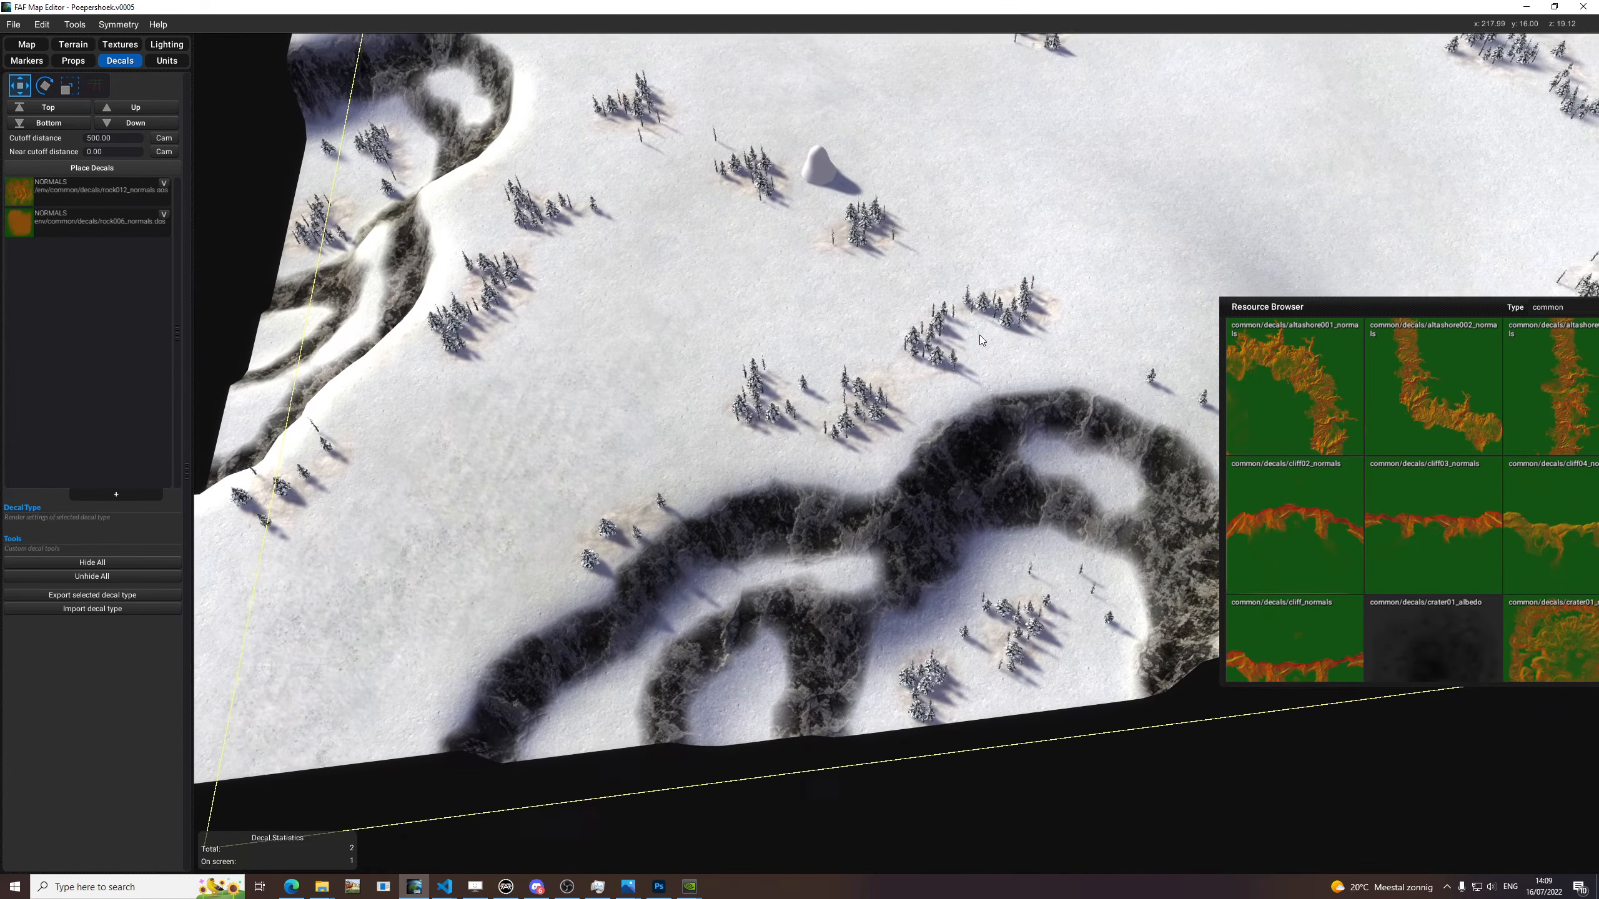
{"action": "left_click_drag", "start_coordinate": [1322, 308], "coordinate": [901, 185]}
{"action": "scroll", "coordinate": [1237, 370], "scroll_direction": "down", "scroll_amount": 10}
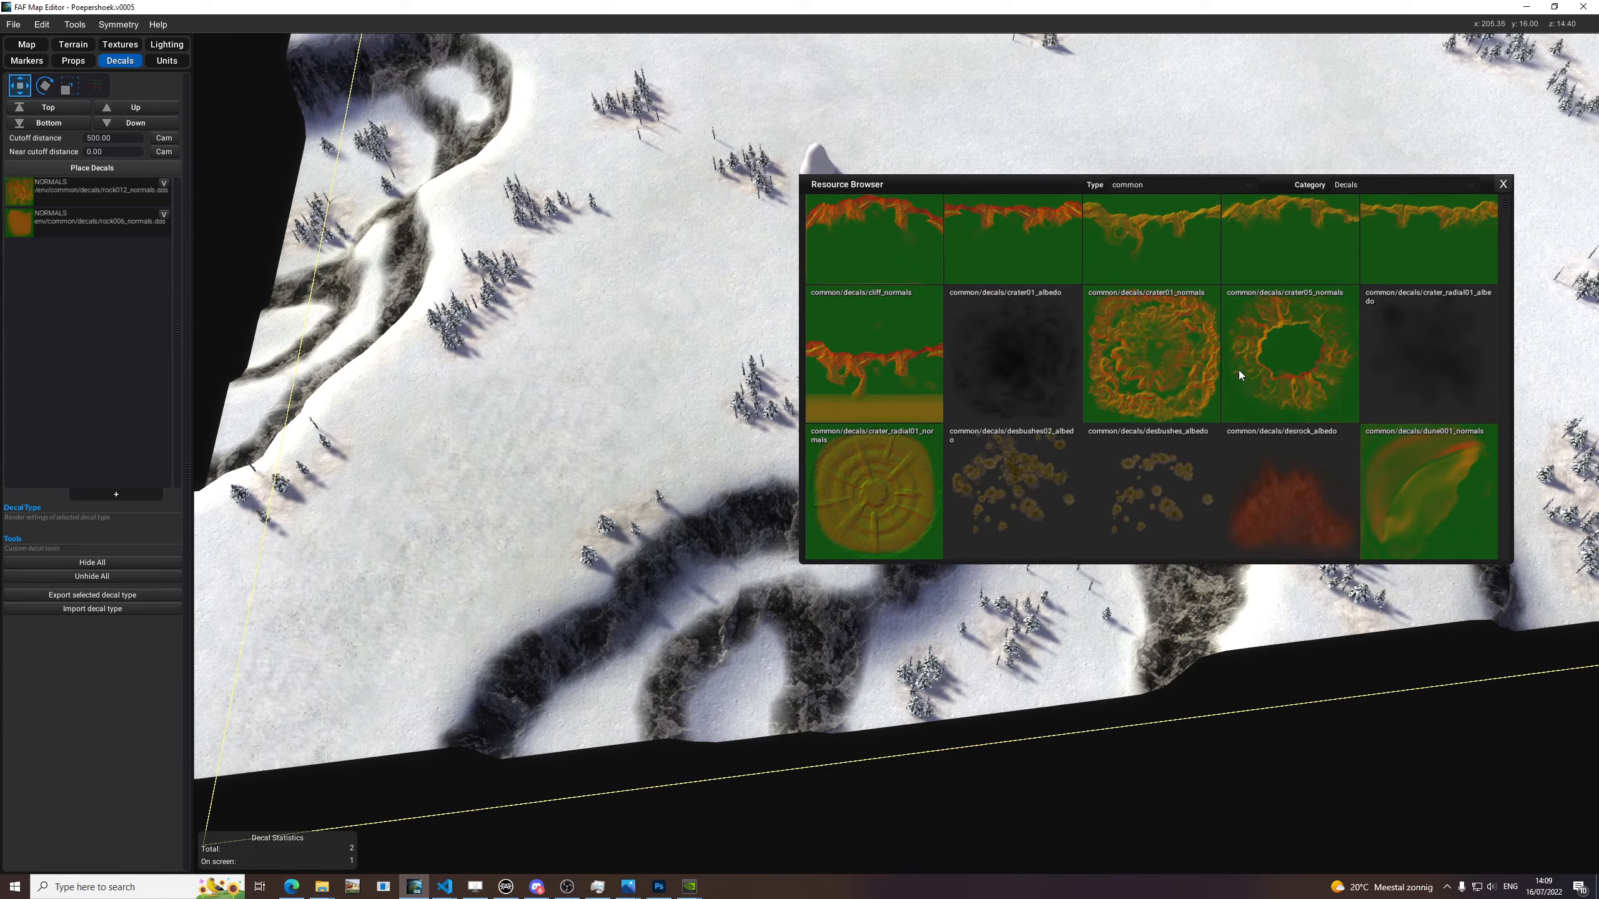
{"action": "scroll", "coordinate": [1260, 370], "scroll_direction": "down", "scroll_amount": 5}
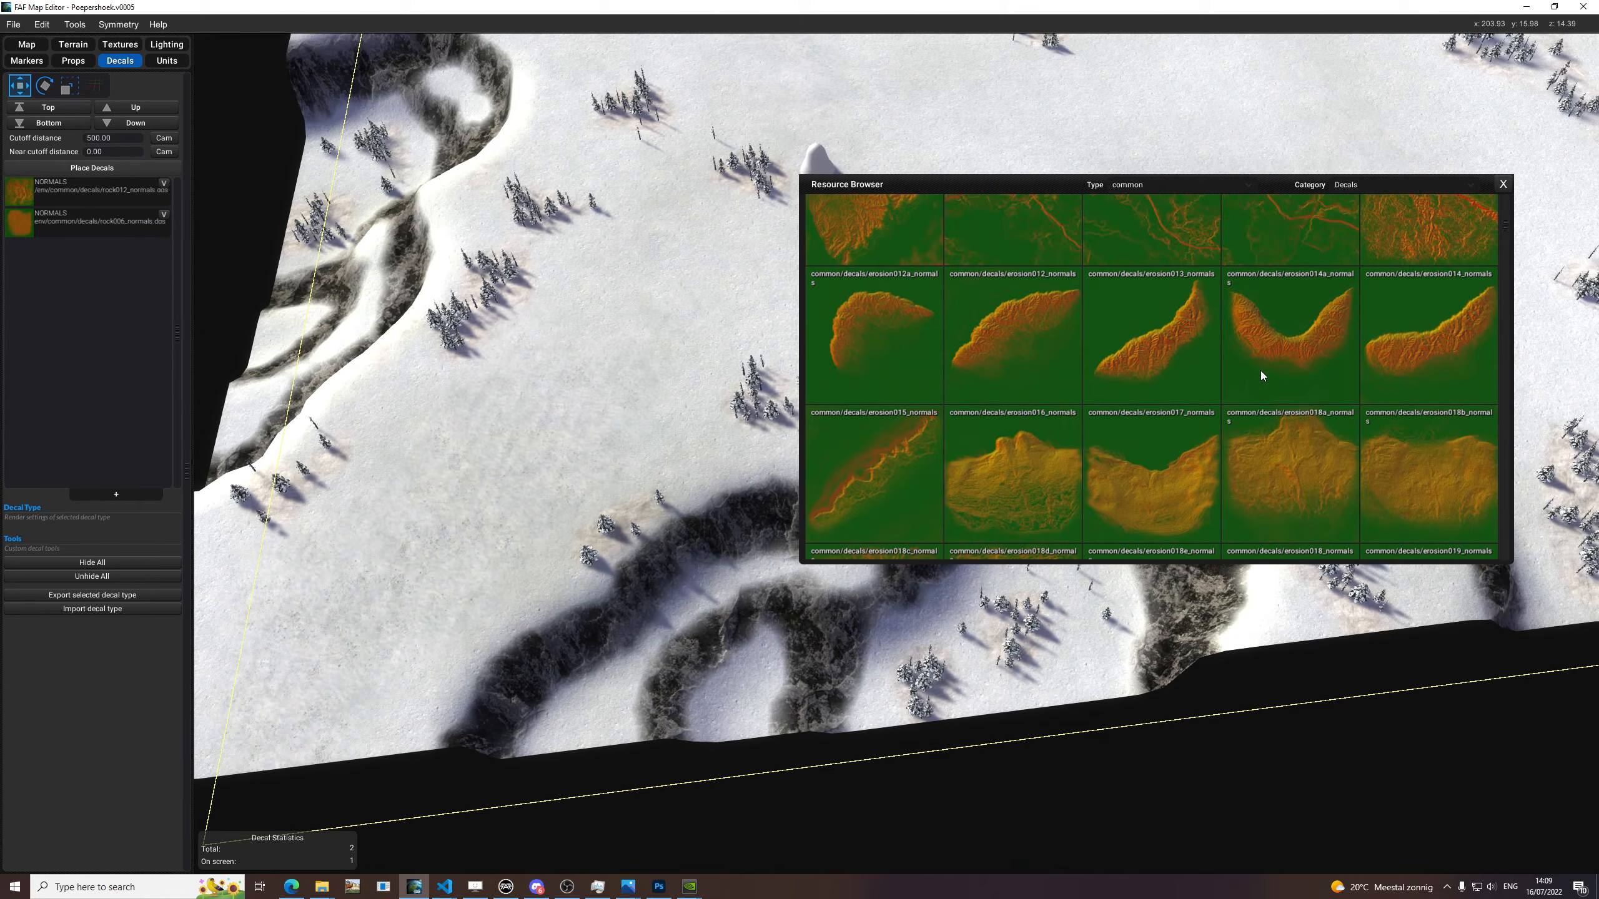
{"action": "scroll", "coordinate": [1247, 403], "scroll_direction": "down", "scroll_amount": 8}
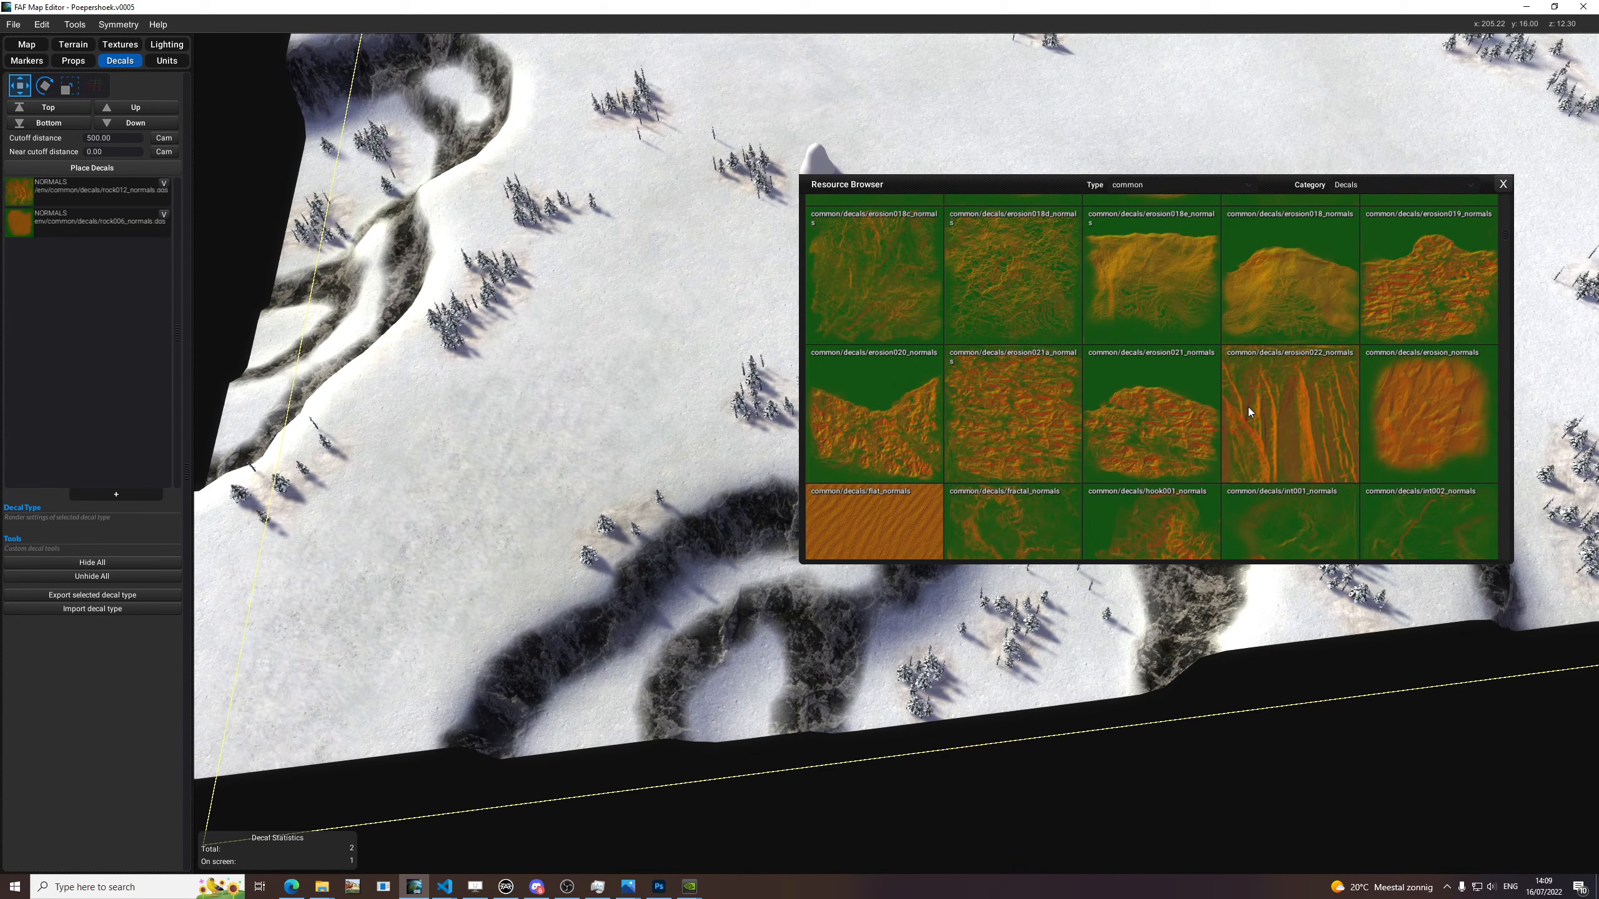
{"action": "scroll", "coordinate": [1107, 357], "scroll_direction": "down", "scroll_amount": 5}
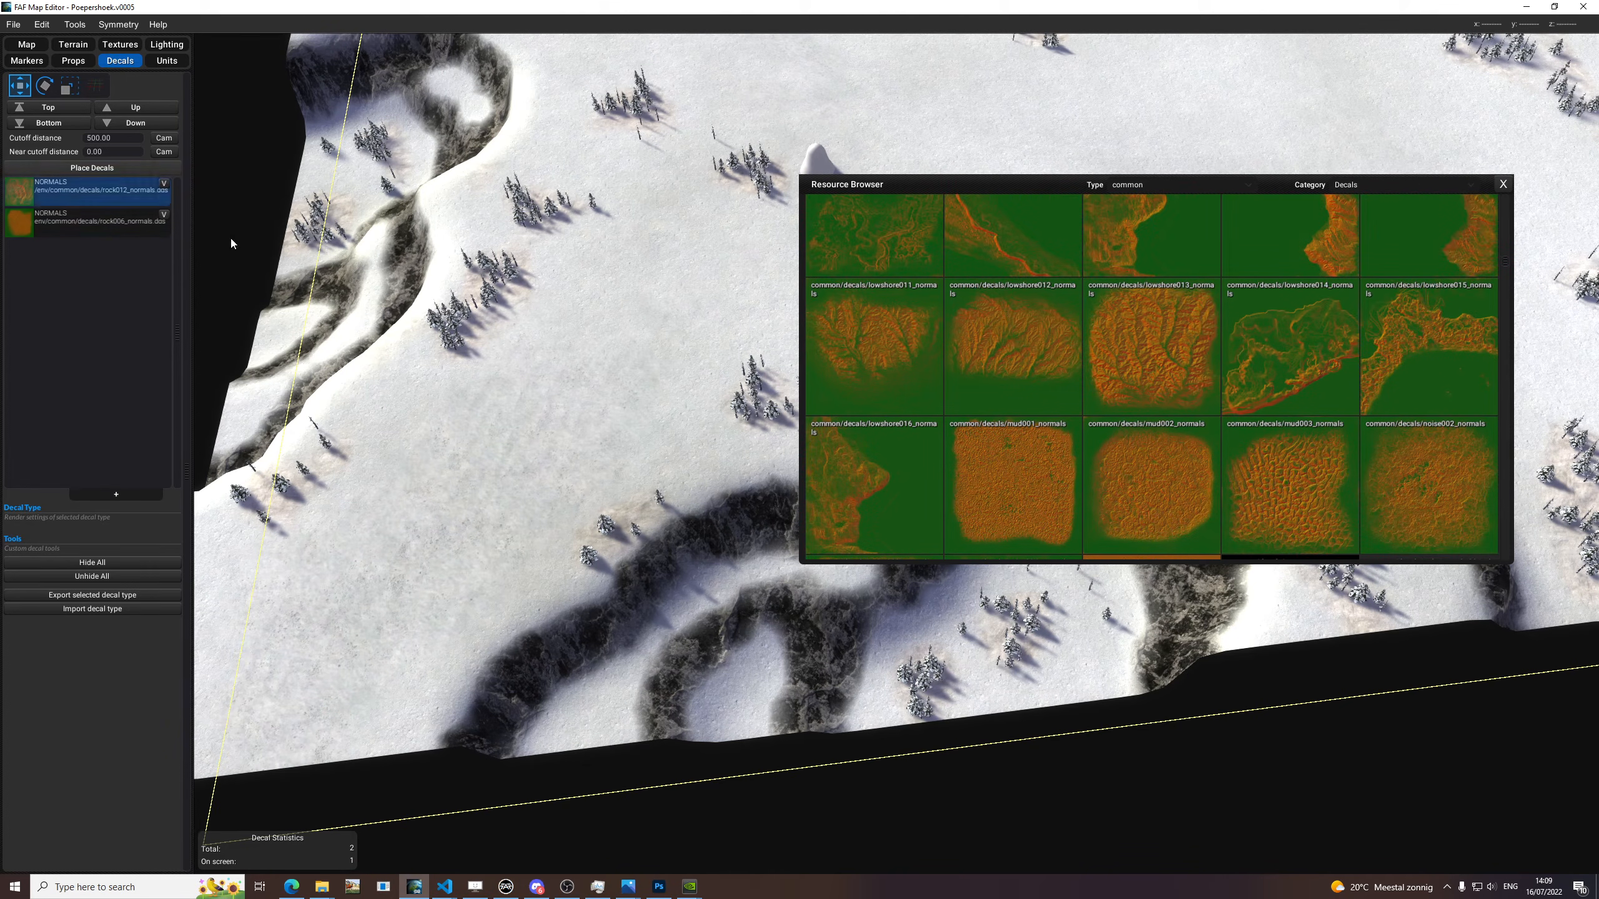
{"action": "left_click", "coordinate": [123, 231]}
{"action": "left_click_drag", "start_coordinate": [1009, 344], "coordinate": [370, 383]}
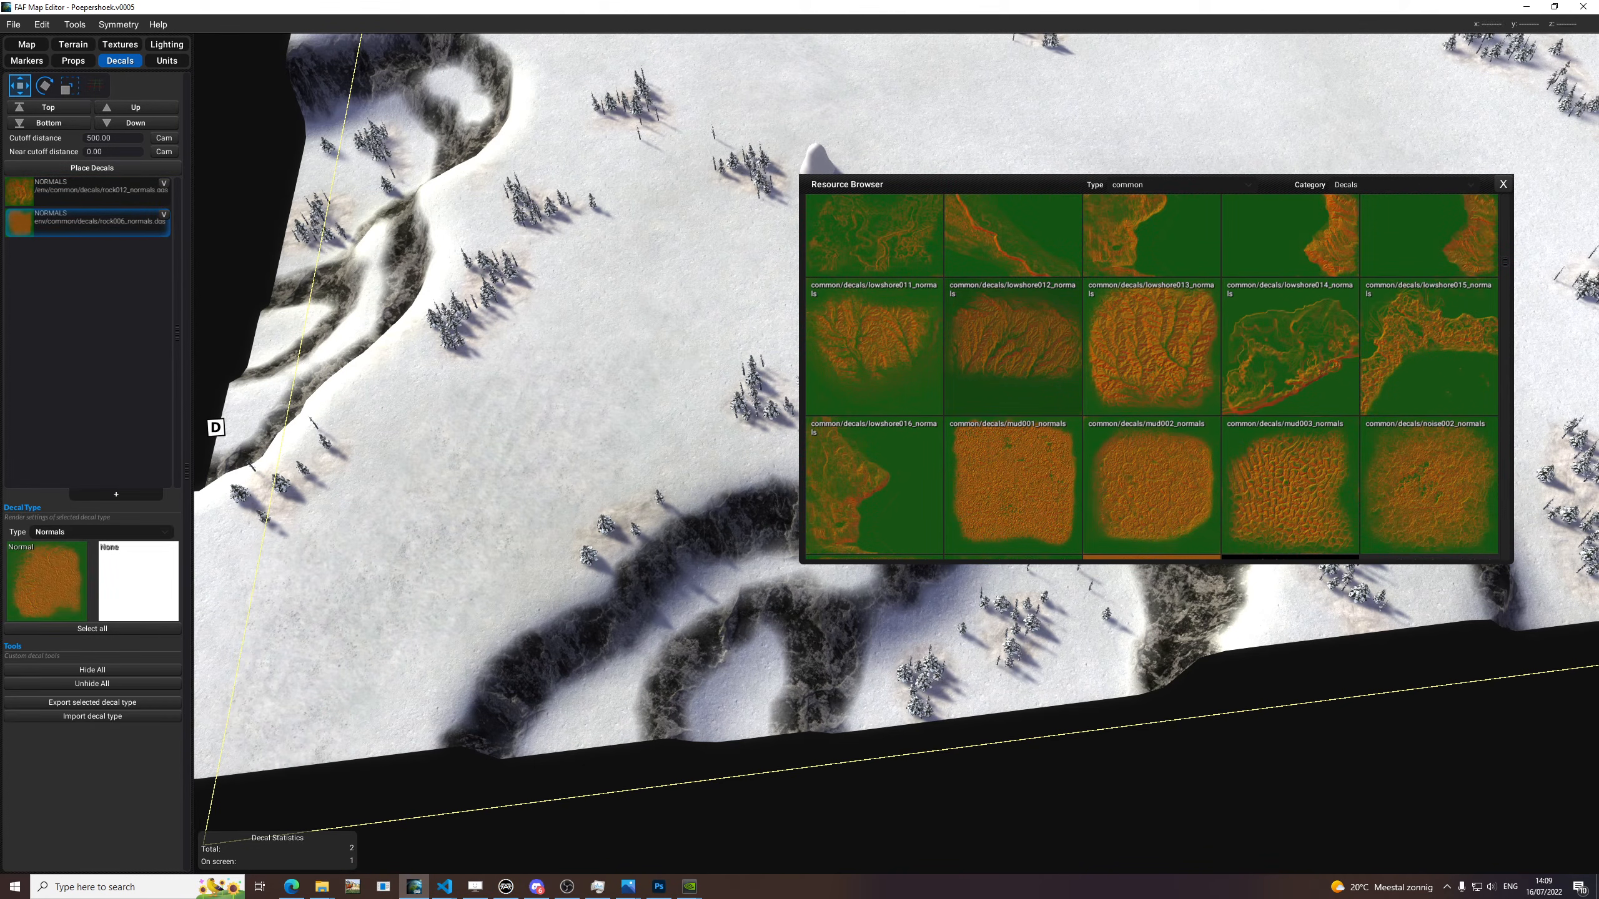
{"action": "left_click", "coordinate": [122, 168]}
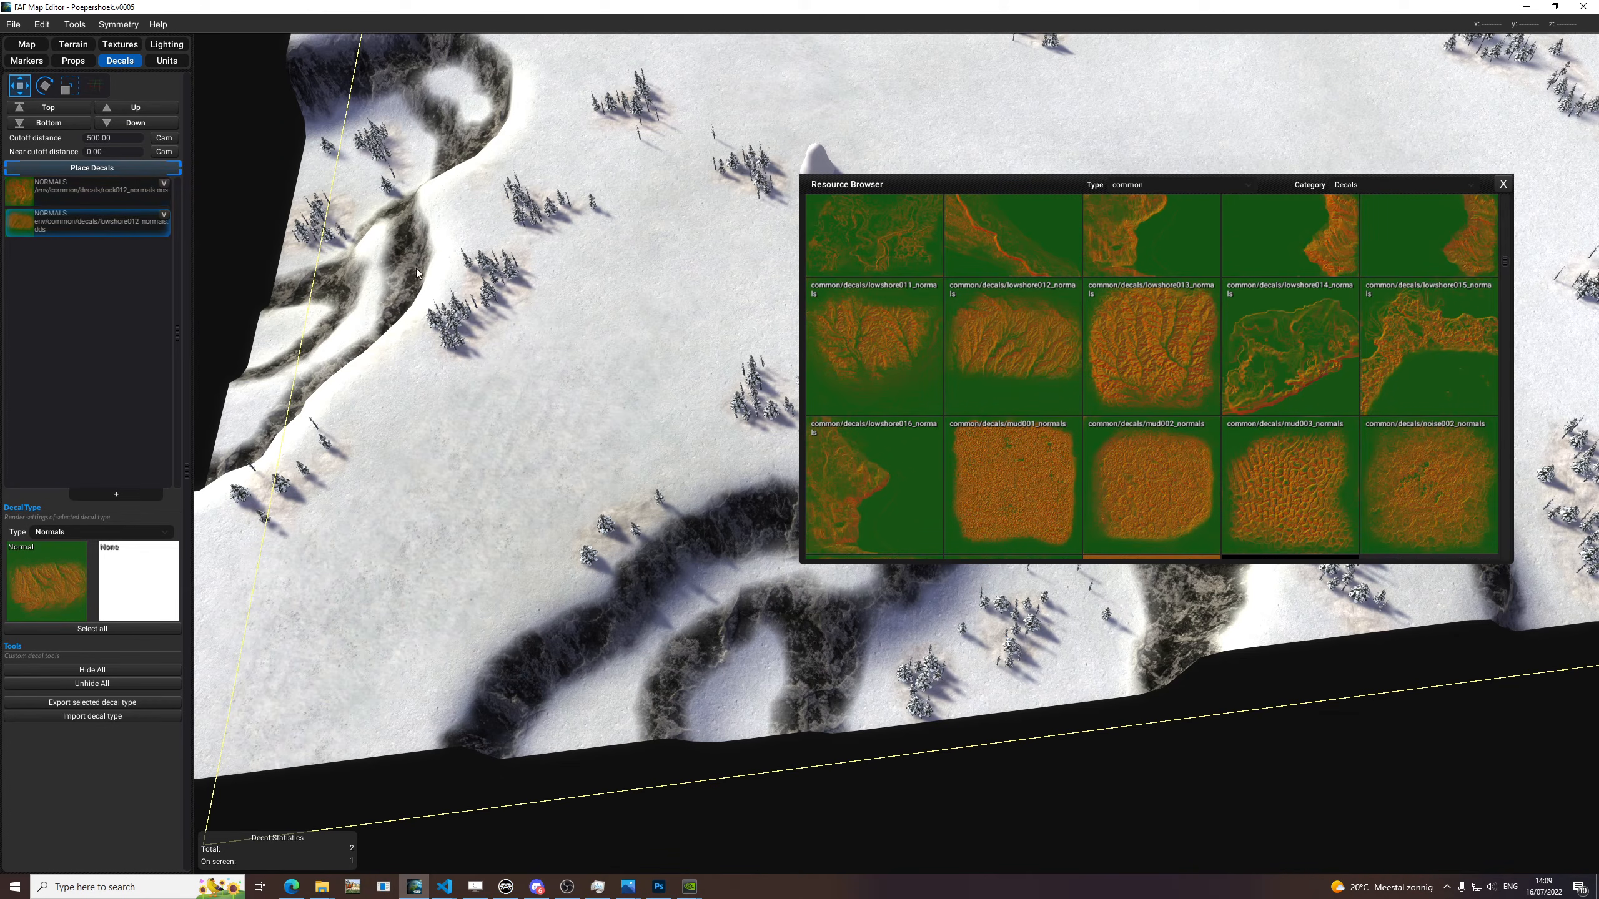
Try the lowshore012 decal at different rotations over the dark cliffs and the snow beside them.
{"action": "scroll", "coordinate": [732, 599], "scroll_direction": "up", "scroll_amount": 4}
{"action": "key", "text": "e"}
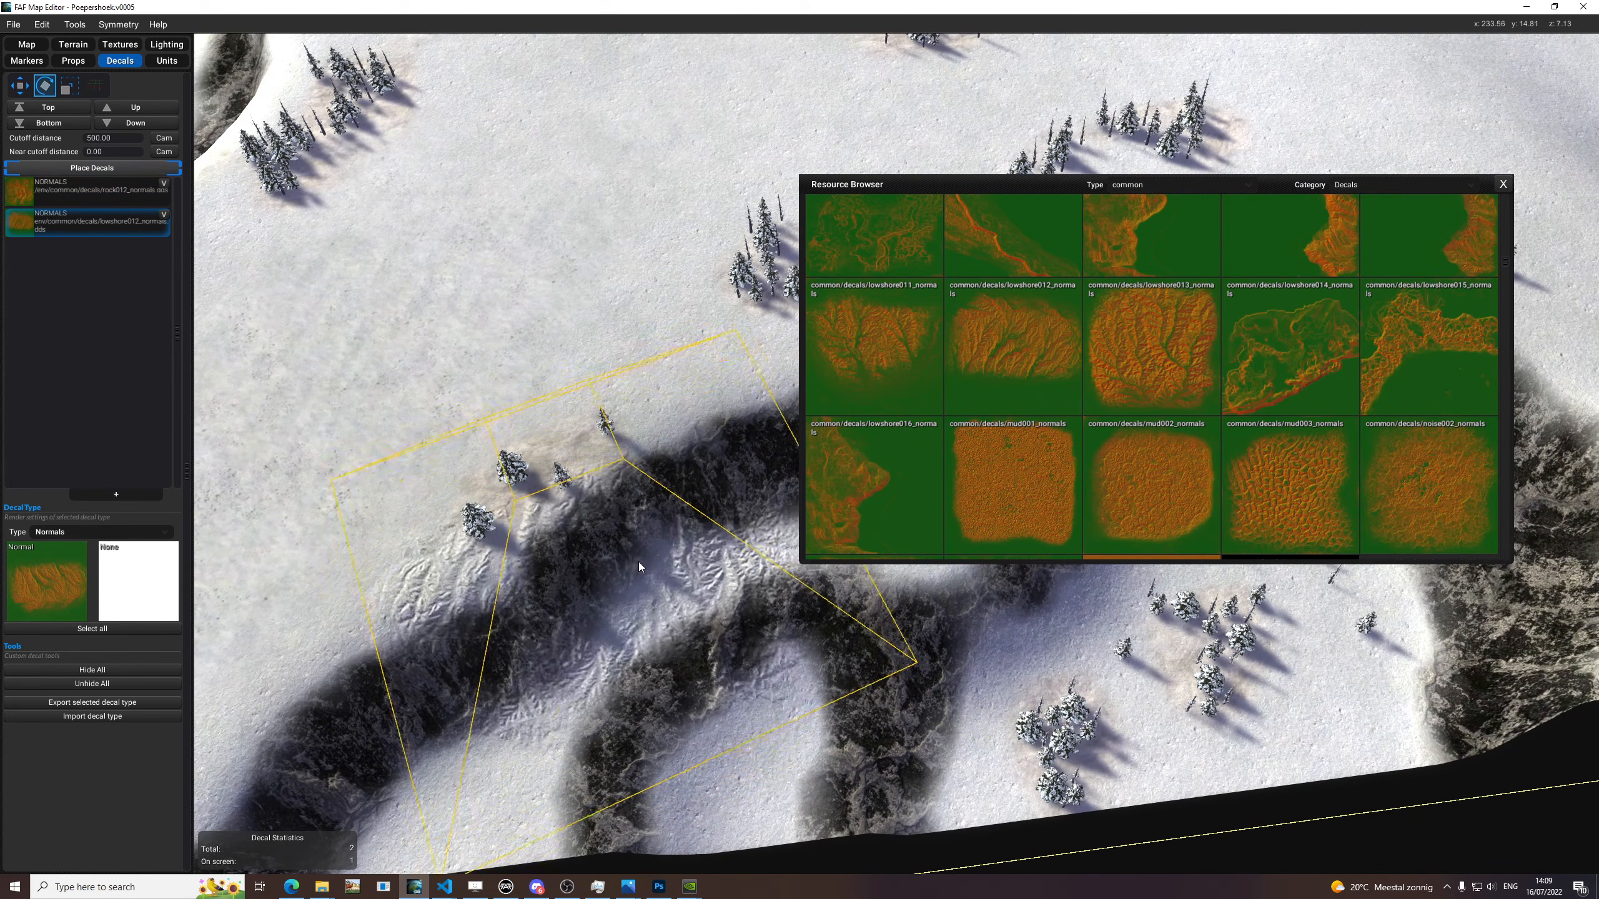
{"action": "middle_click_drag", "start_coordinate": [466, 675], "coordinate": [630, 588]}
{"action": "key", "text": "e"}
{"action": "key", "text": "e"}
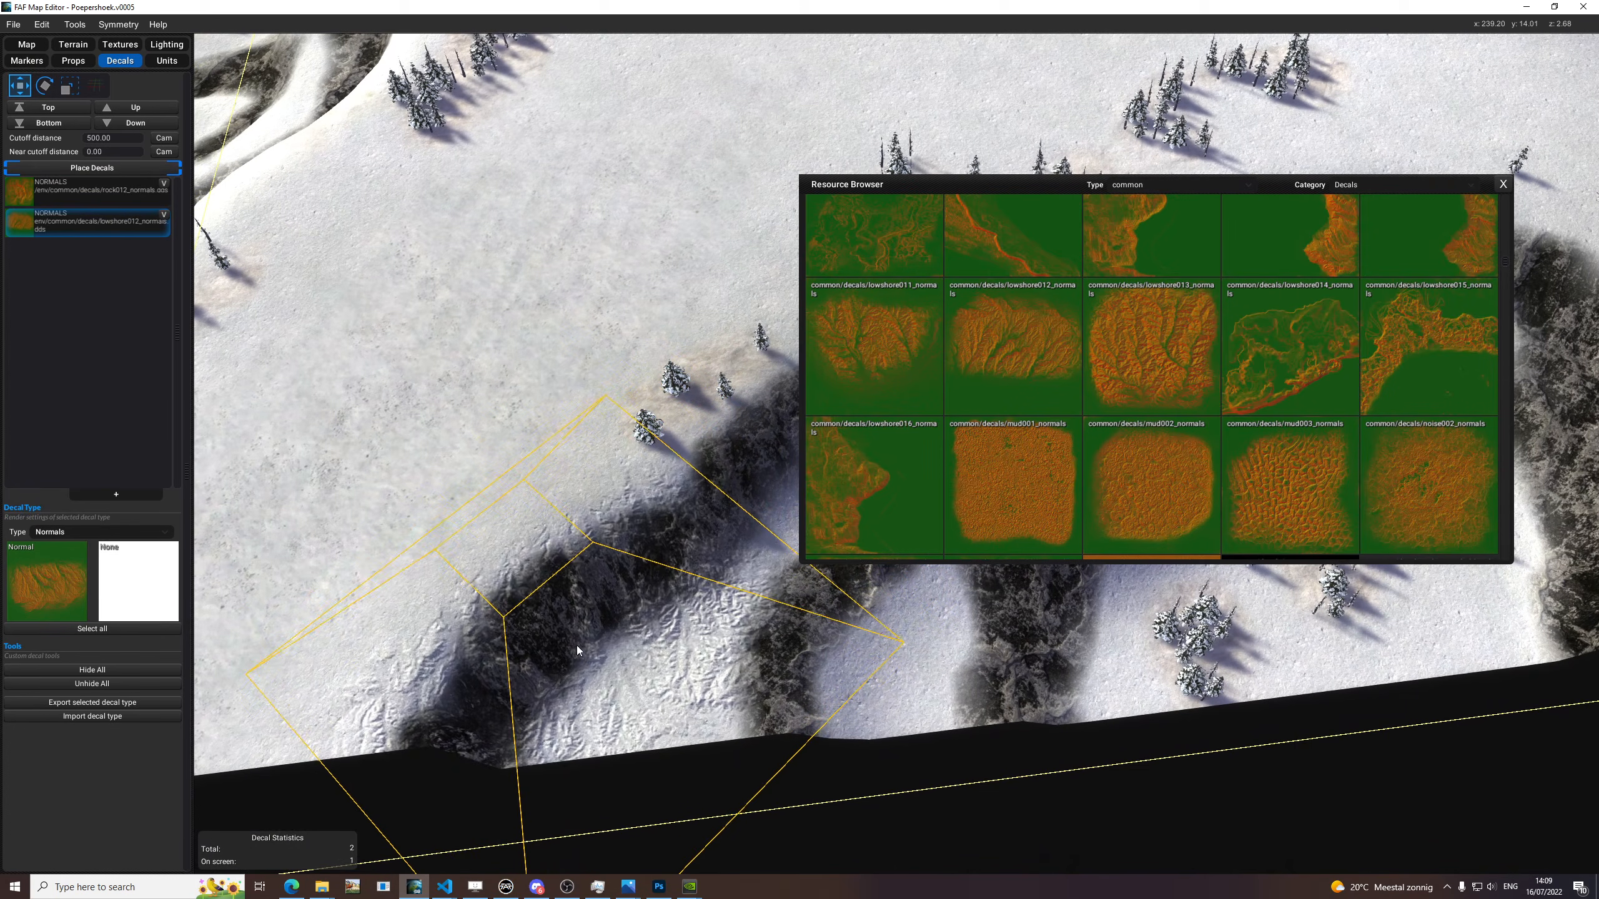
{"action": "middle_click_drag", "start_coordinate": [479, 449], "coordinate": [546, 455]}
Replace the lowshore012 texture with common lowshore011_normals and place the decal around the small trees at the dark cliff's edge.
{"action": "left_click_drag", "start_coordinate": [850, 359], "coordinate": [57, 584]}
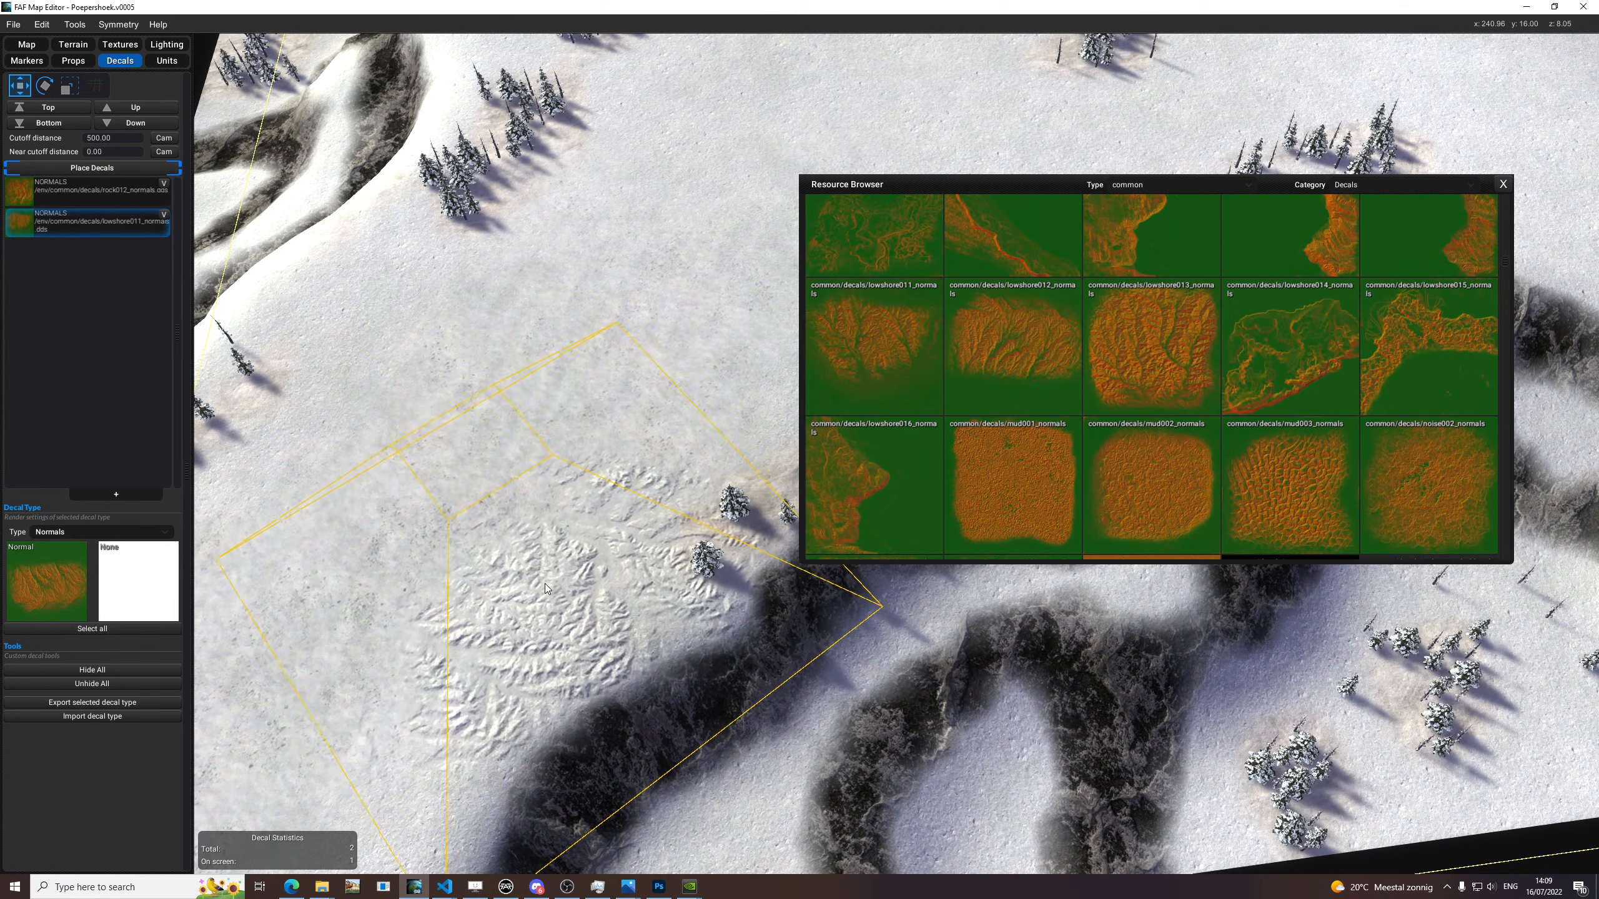
{"action": "middle_click_drag", "start_coordinate": [508, 616], "coordinate": [398, 629]}
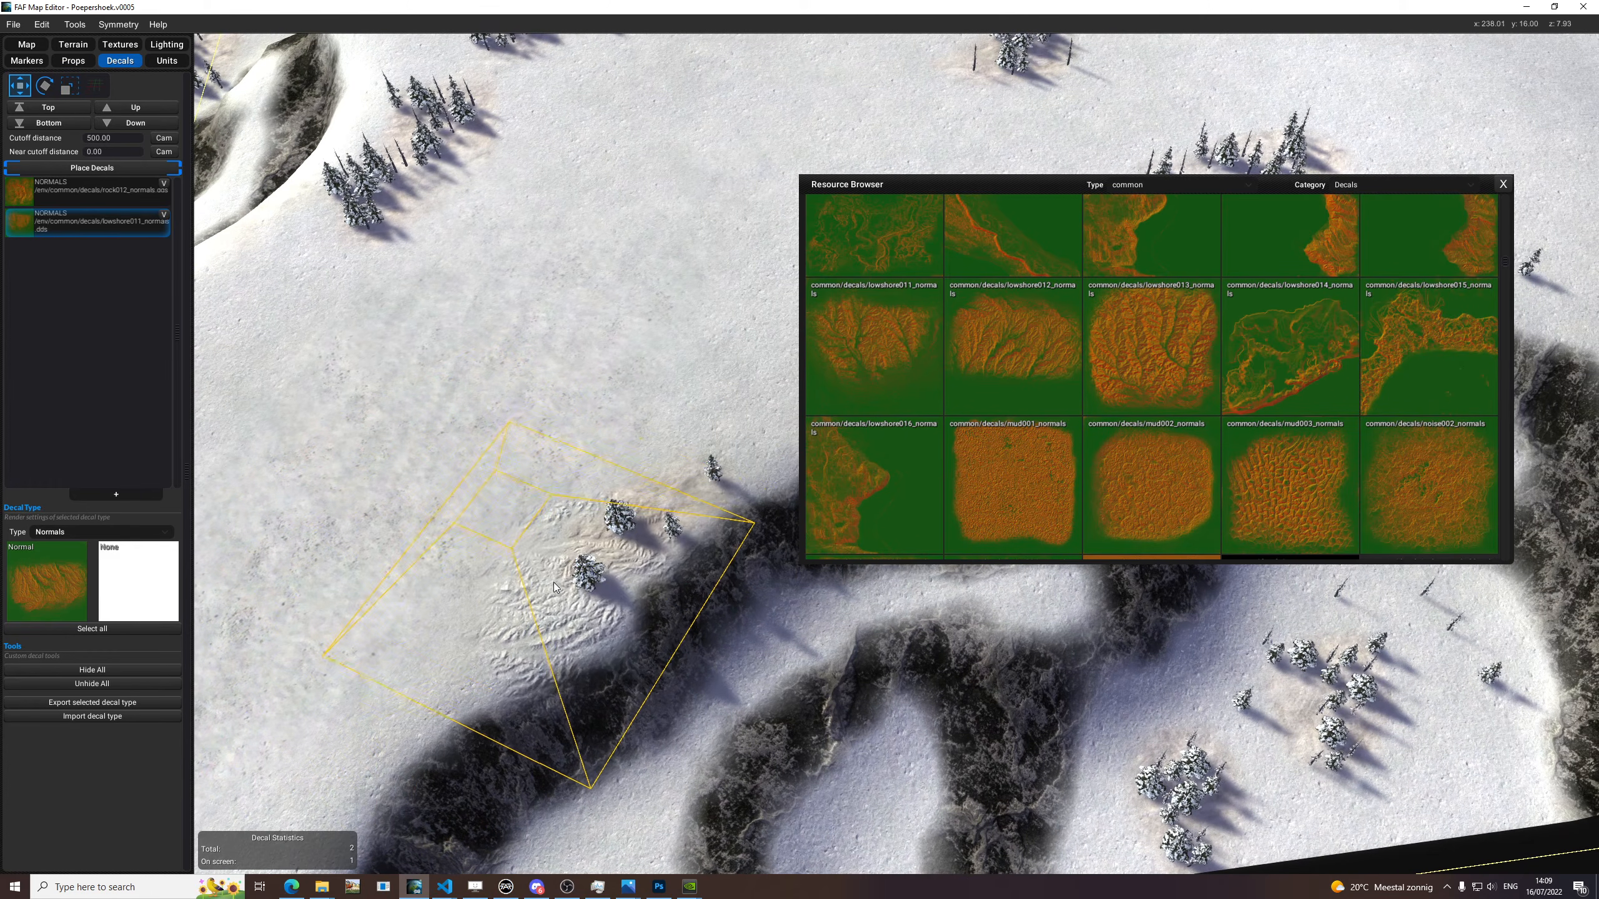
{"action": "left_click", "coordinate": [635, 542]}
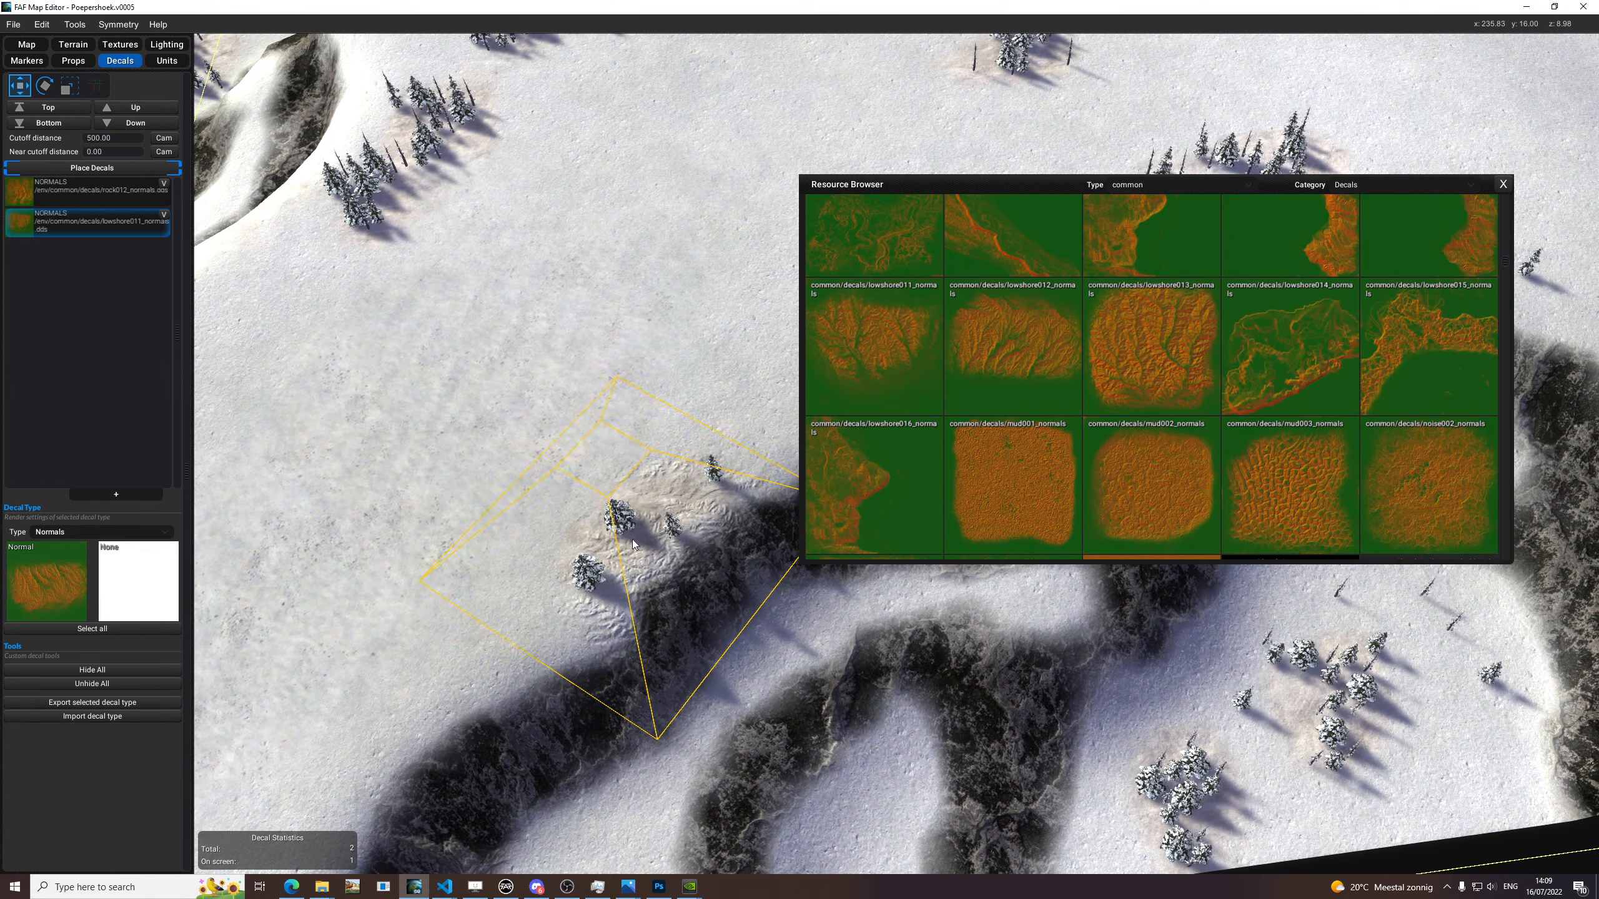
{"action": "left_click_drag", "start_coordinate": [1036, 202], "coordinate": [1577, 243]}
{"action": "key", "text": "space"}
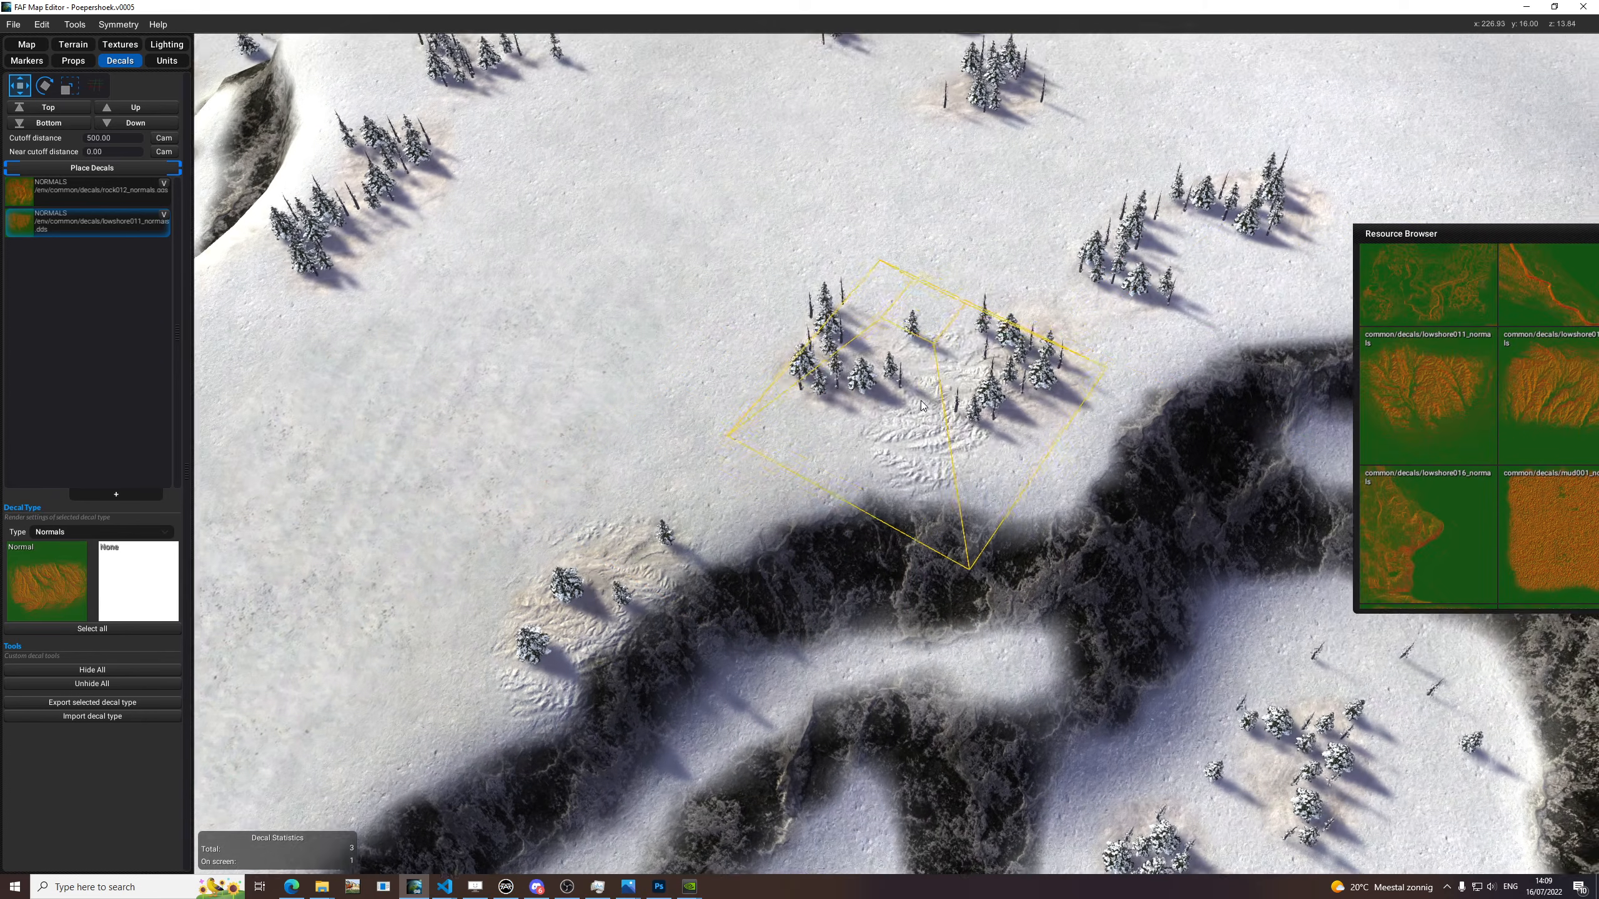
Try the lowshore011 decal at other rotations over the tree clusters and snow around the cliffs.
{"action": "key", "text": "e"}
{"action": "middle_click_drag", "start_coordinate": [667, 346], "coordinate": [1202, 513]}
{"action": "key", "text": "e"}
{"action": "middle_click_drag", "start_coordinate": [871, 444], "coordinate": [711, 377]}
{"action": "left_click_drag", "start_coordinate": [1406, 238], "coordinate": [1119, 180]}
{"action": "middle_click_drag", "start_coordinate": [934, 353], "coordinate": [684, 202]}
Add a new Normals decal type with common lowshore013_normals and try it over the dark cliff near the trees.
{"action": "mouse_move", "coordinate": [1413, 334]}
{"action": "left_mouse_down"}
{"action": "mouse_move", "coordinate": [195, 504]}
{"action": "mouse_move", "coordinate": [62, 578]}
{"action": "mouse_move", "coordinate": [1469, 369]}
{"action": "mouse_move", "coordinate": [1432, 353]}
{"action": "left_mouse_up"}
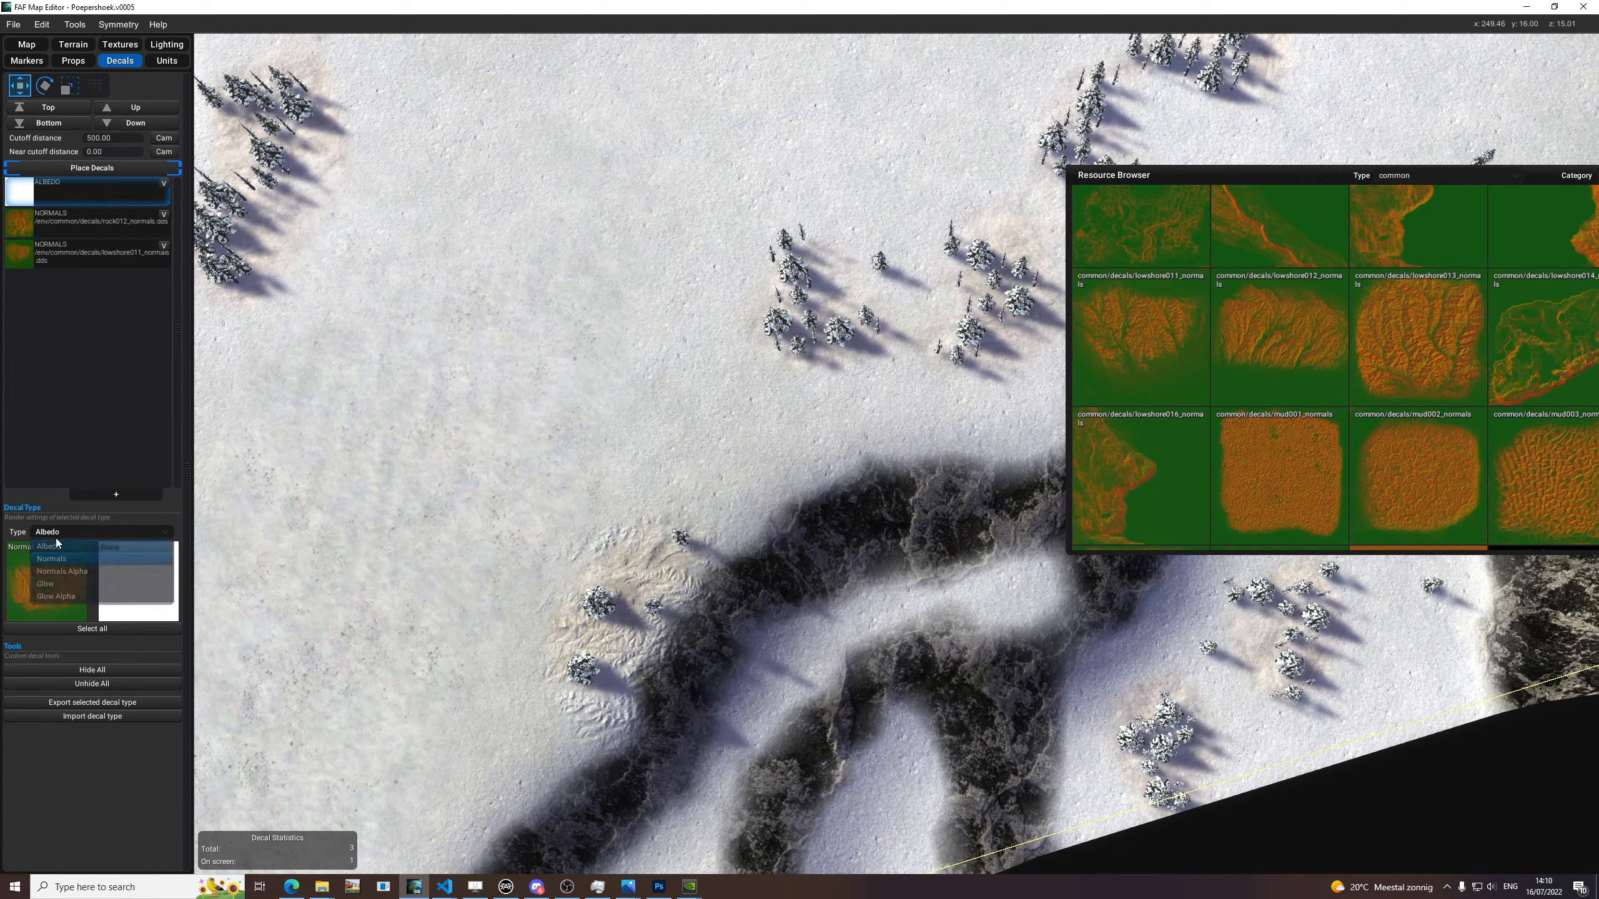
{"action": "left_click", "coordinate": [52, 559]}
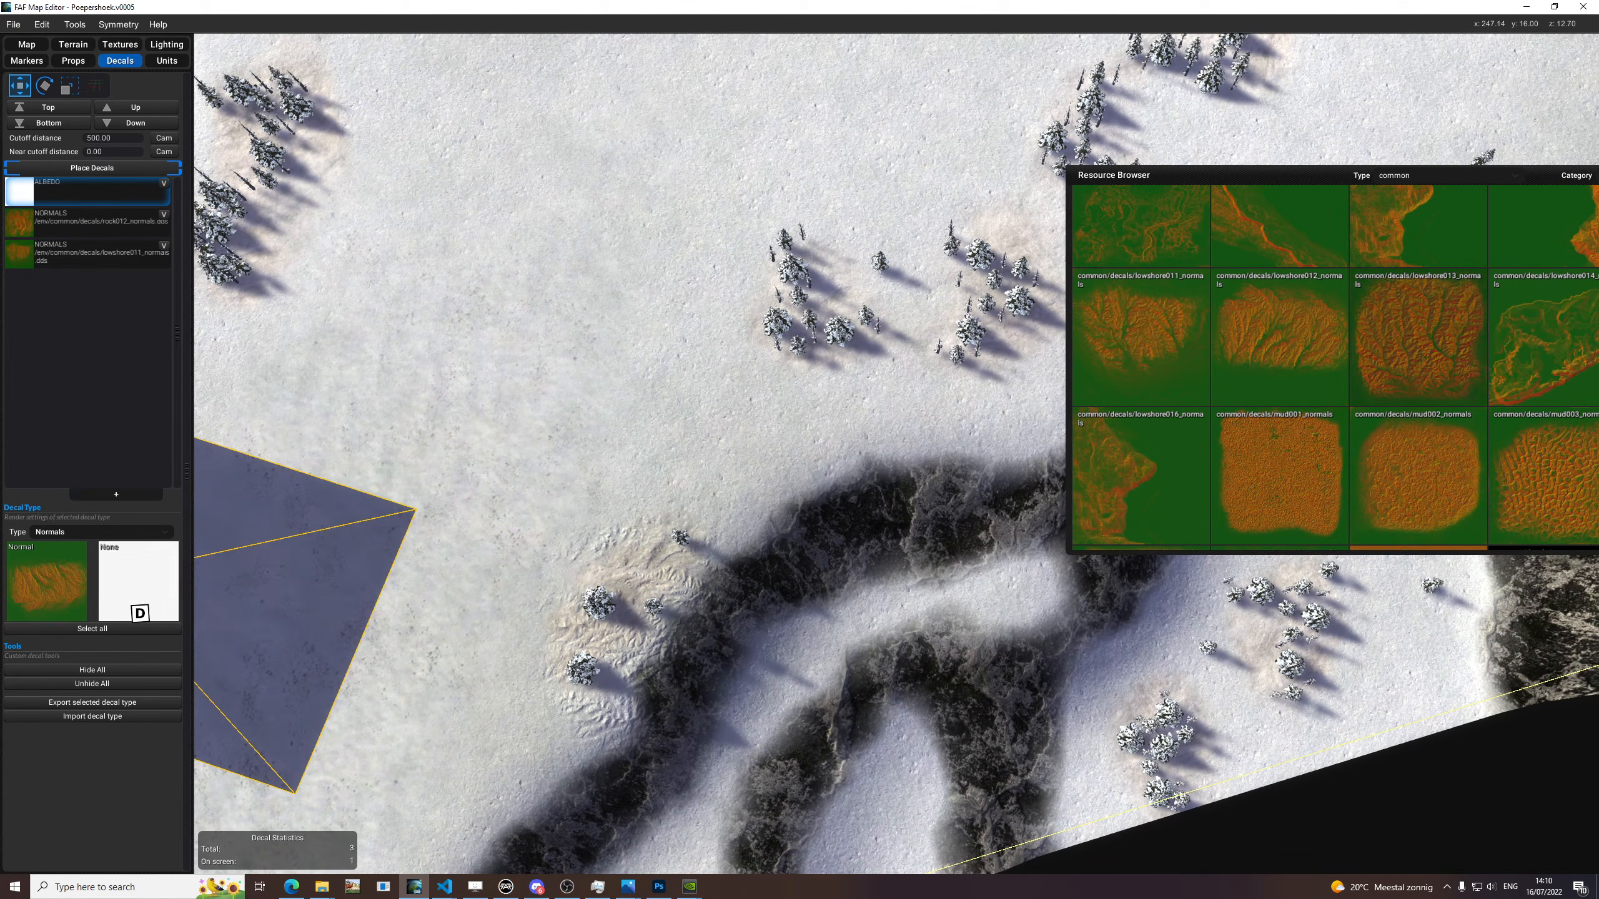
{"action": "middle_click_drag", "start_coordinate": [591, 469], "coordinate": [736, 343]}
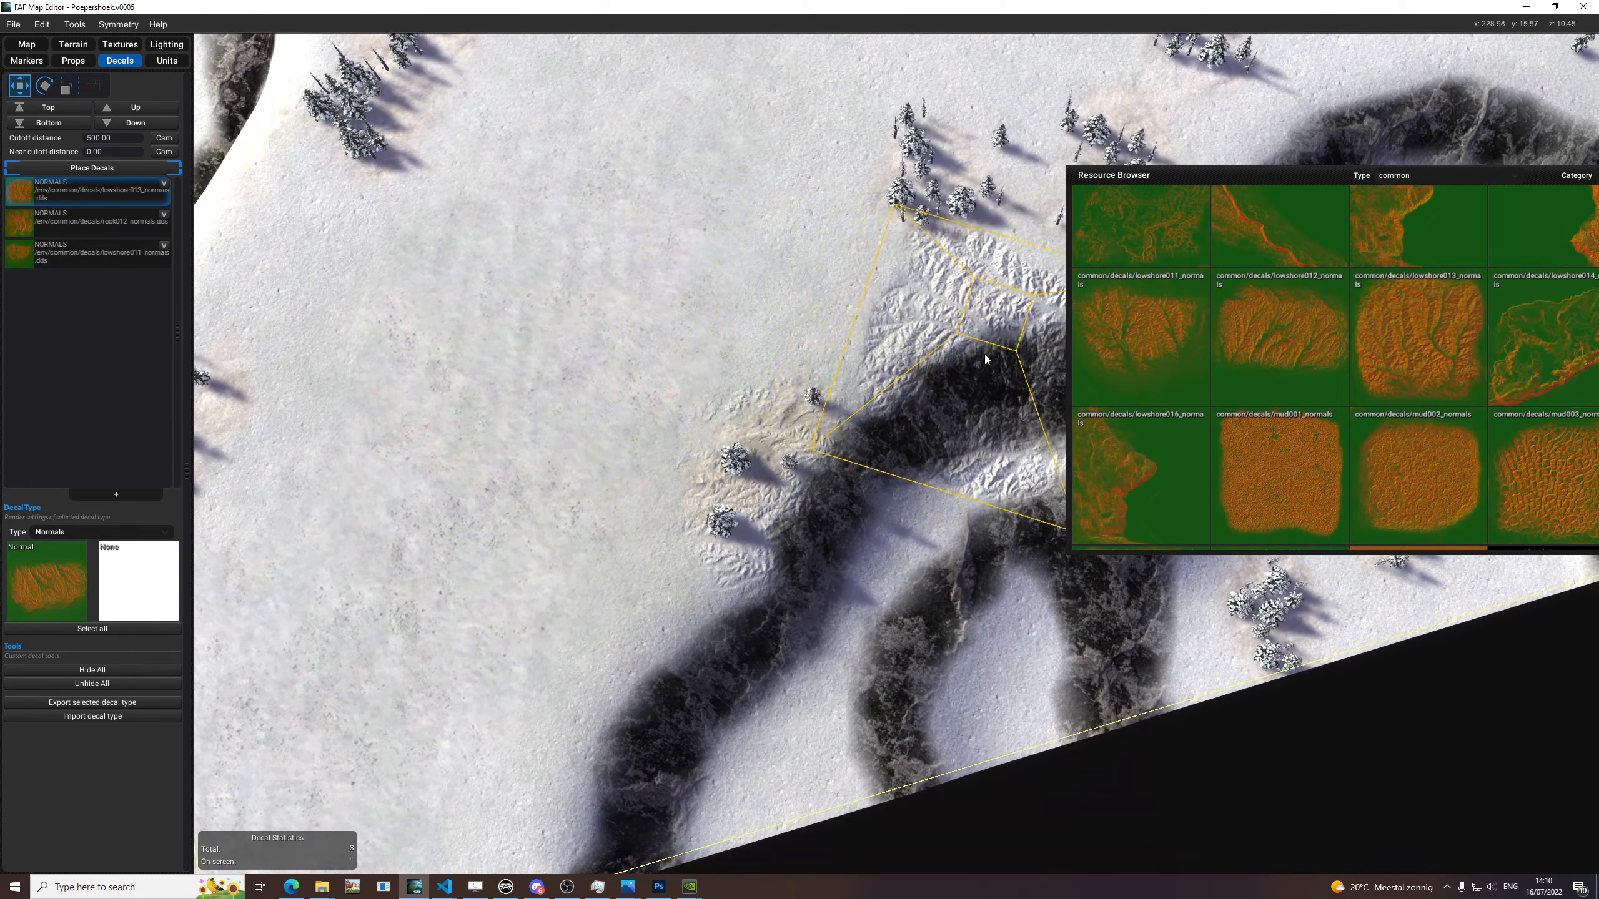
Browse the common decal normals and replace the lowshore013 texture with lagunashore_normals.
{"action": "left_click_drag", "start_coordinate": [1231, 173], "coordinate": [905, 105]}
{"action": "scroll", "coordinate": [1320, 336], "scroll_direction": "up", "scroll_amount": 5}
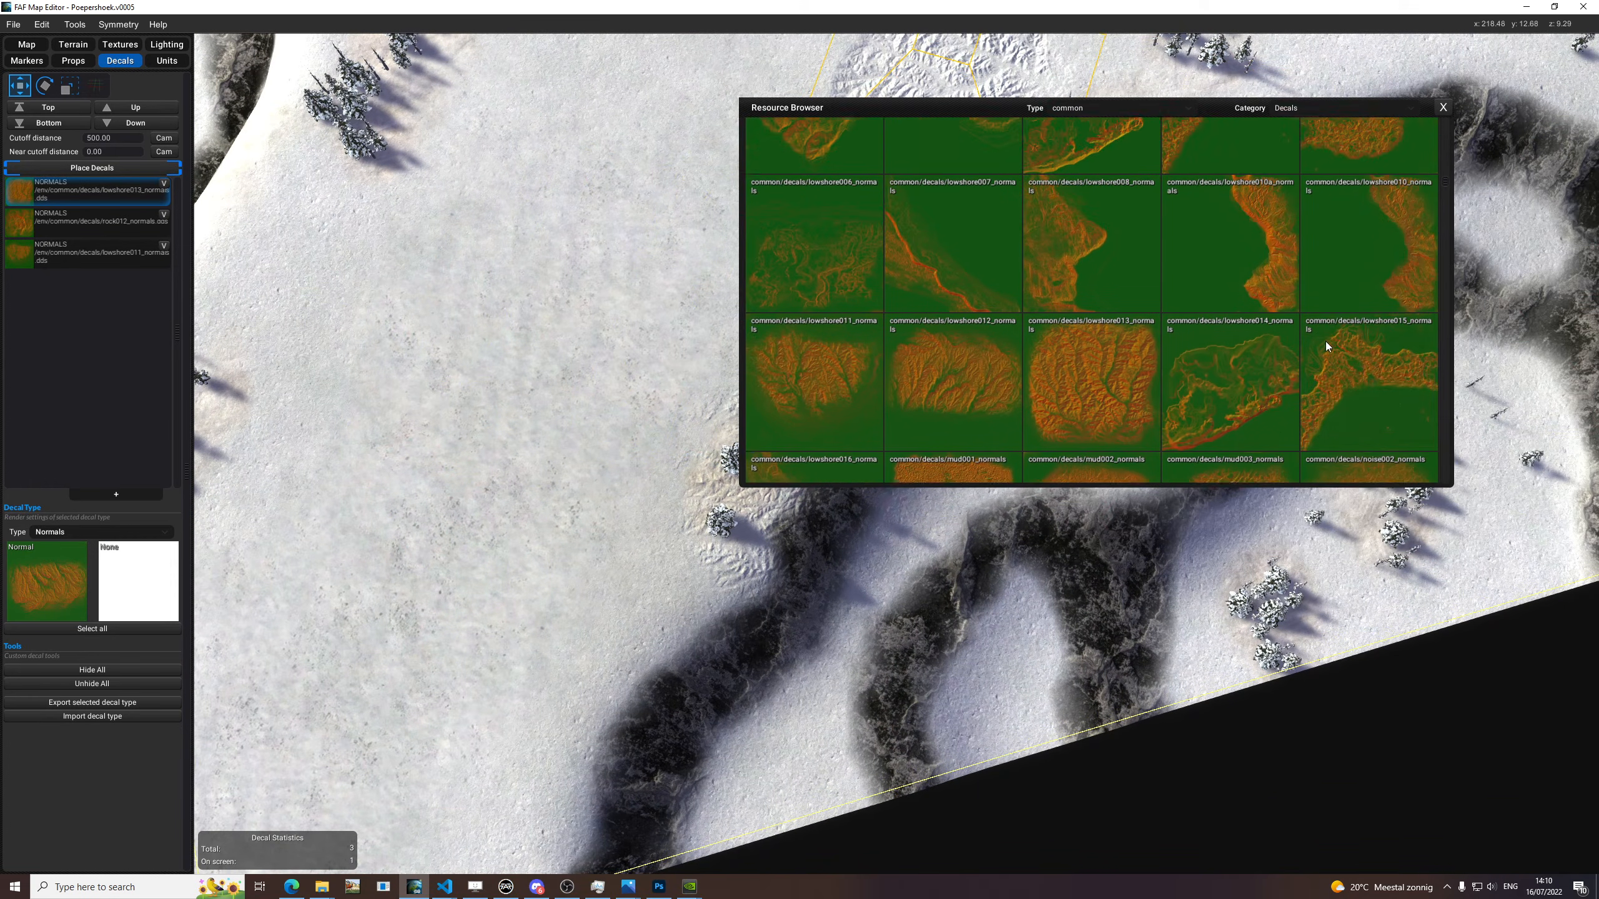
{"action": "scroll", "coordinate": [1341, 352], "scroll_direction": "up", "scroll_amount": 4}
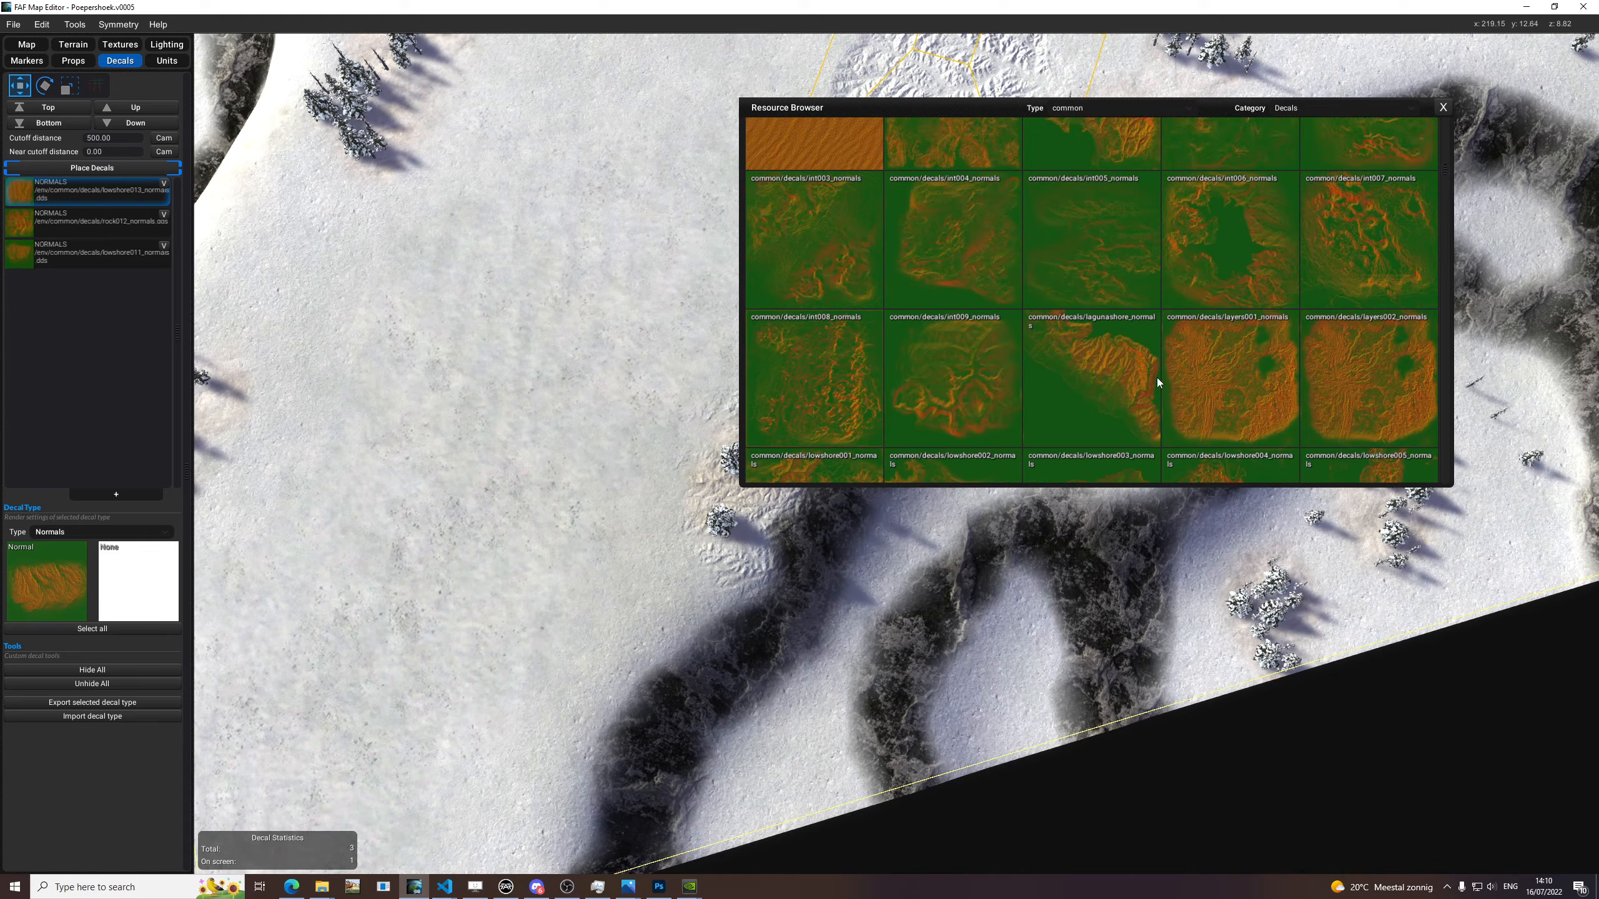
{"action": "left_click_drag", "start_coordinate": [460, 428], "coordinate": [51, 550]}
Try the lagunashore decal at several rotations across the snow and place it around the tree cluster above the dark cliff.
{"action": "key", "text": "e"}
{"action": "left_click_drag", "start_coordinate": [788, 112], "coordinate": [987, 164]}
{"action": "middle_click_drag", "start_coordinate": [557, 189], "coordinate": [658, 320]}
{"action": "key", "text": "e"}
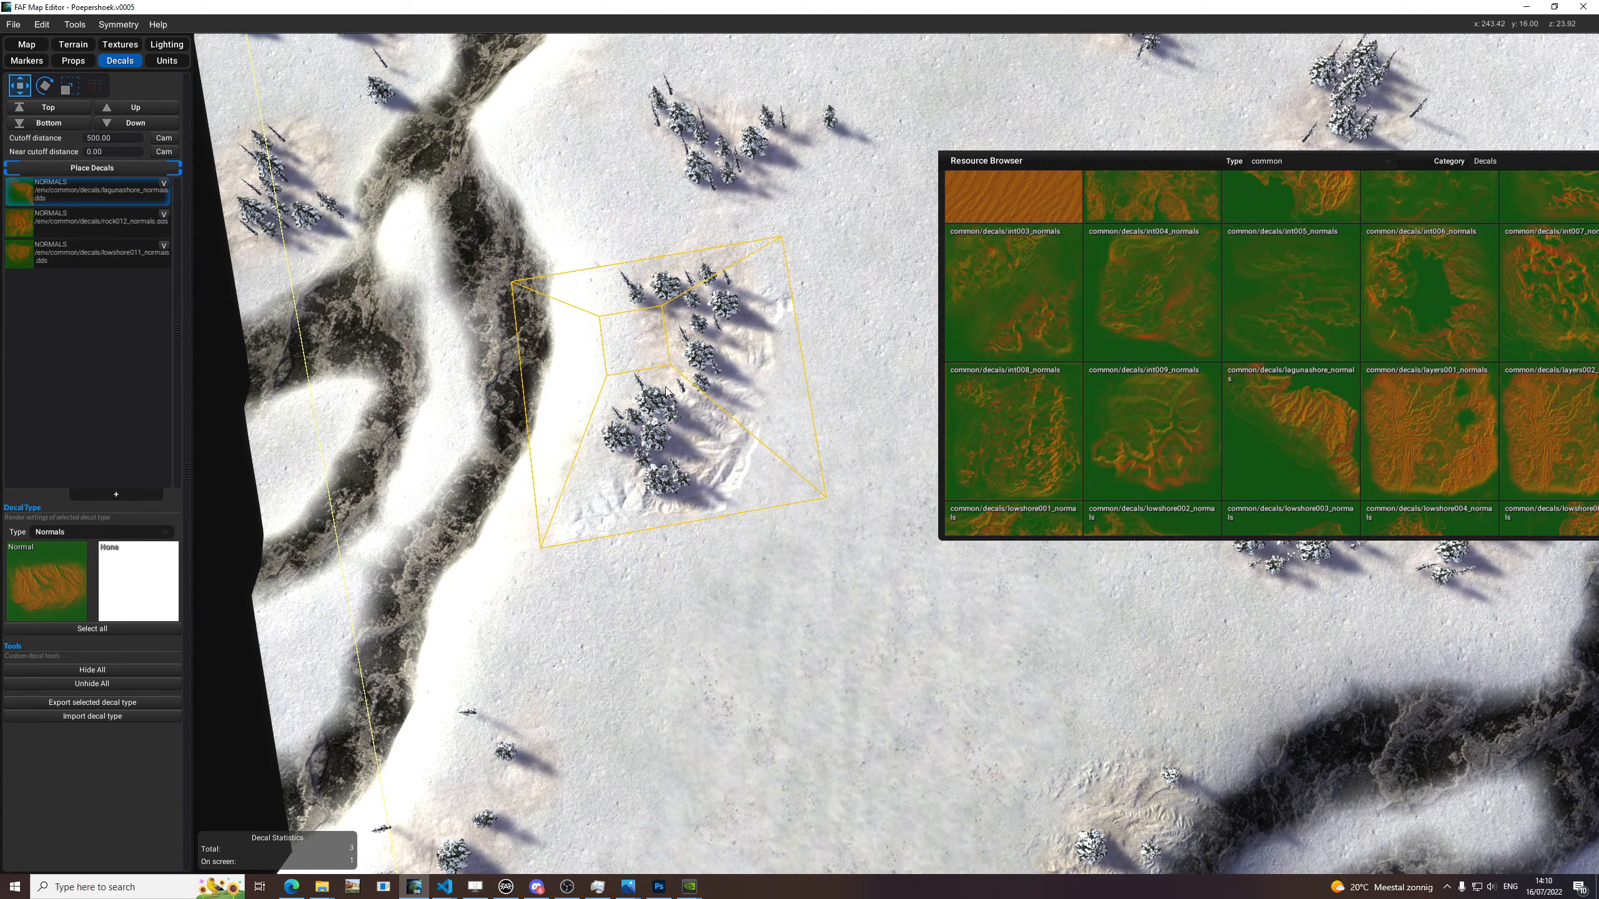
{"action": "middle_click_drag", "start_coordinate": [655, 397], "coordinate": [476, 440]}
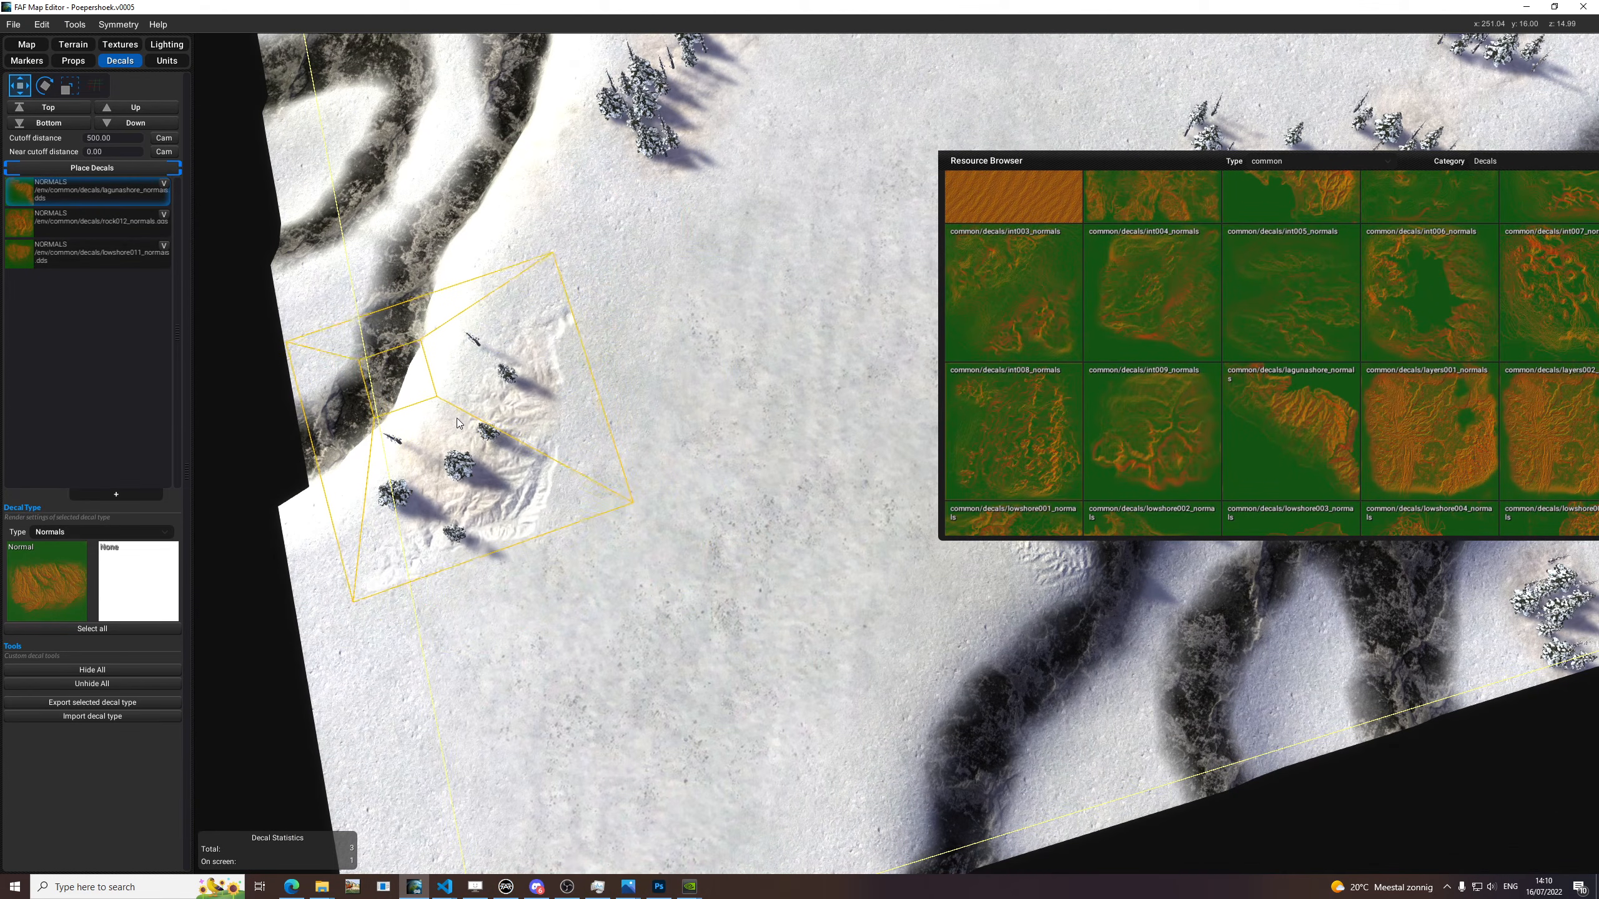
{"action": "middle_click_drag", "start_coordinate": [869, 277], "coordinate": [552, 370]}
{"action": "key", "text": "e"}
{"action": "middle_click_drag", "start_coordinate": [881, 321], "coordinate": [701, 385]}
{"action": "key", "text": "e"}
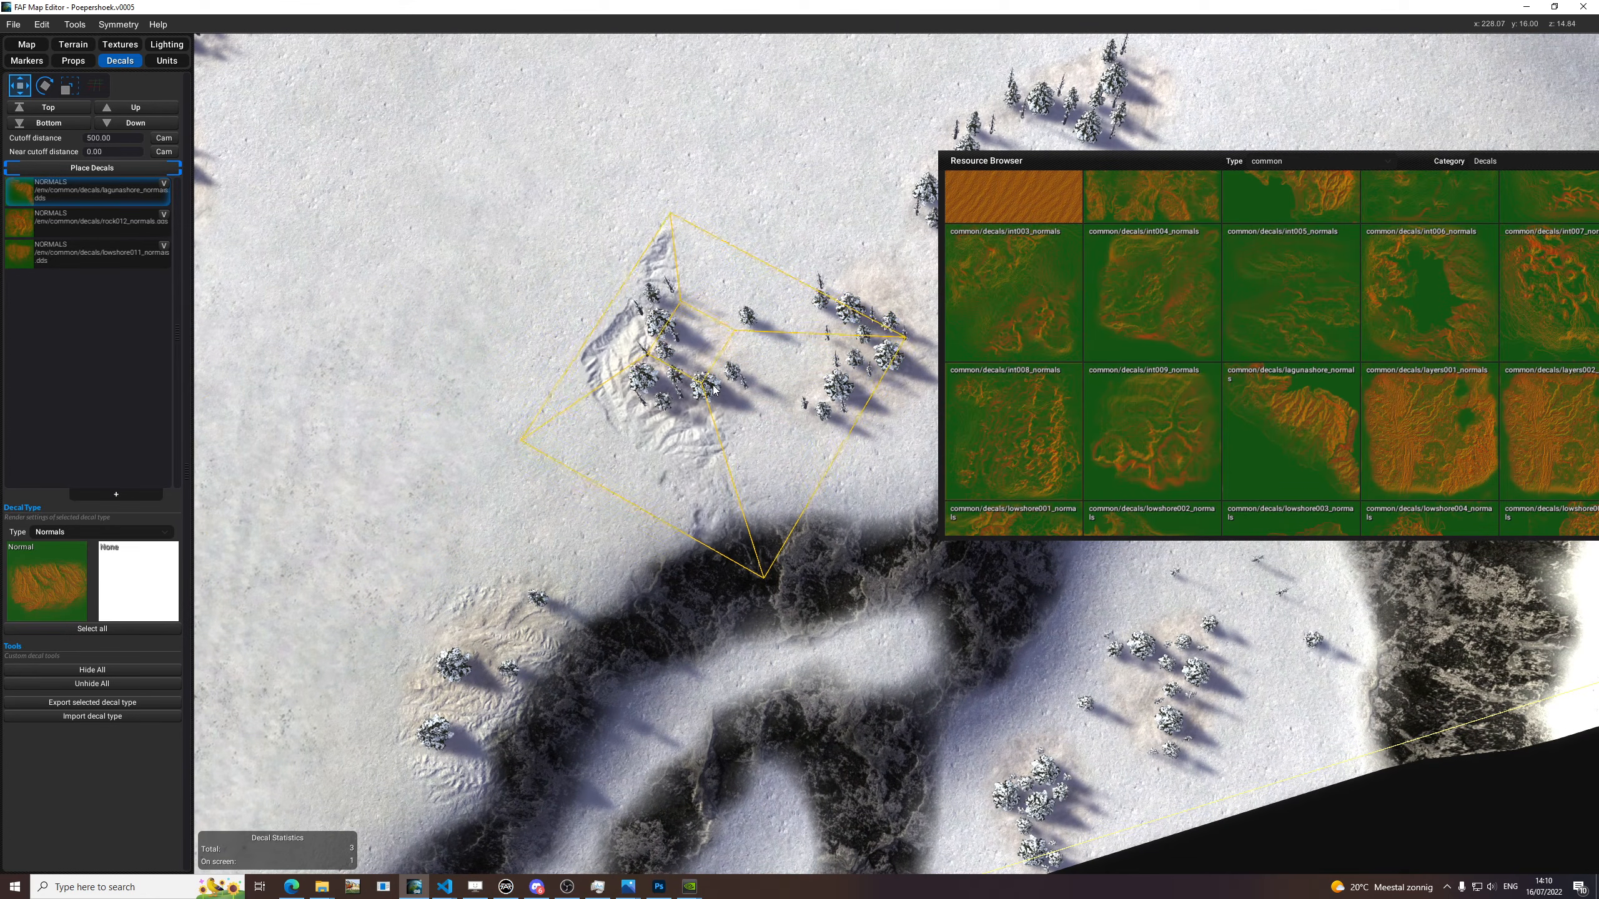
{"action": "left_click", "coordinate": [717, 379]}
Rotate and resize the lagunashore decal and place a second one along the row of trees near the curved cliff.
{"action": "middle_click_drag", "start_coordinate": [900, 258], "coordinate": [667, 435]}
{"action": "key", "text": "e"}
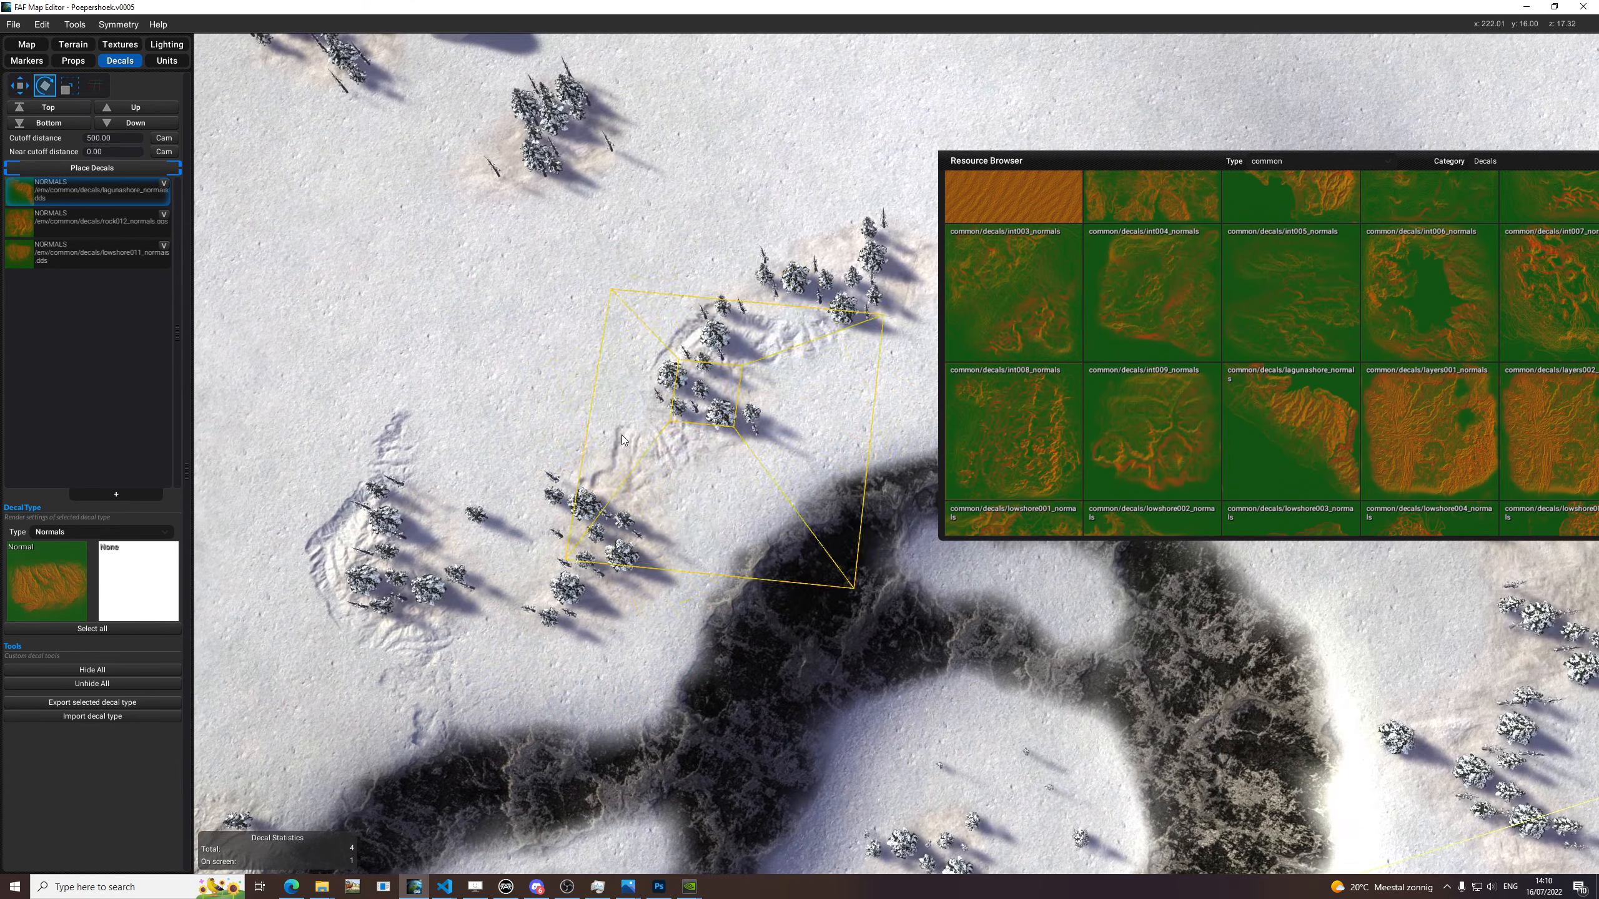
{"action": "middle_click_drag", "start_coordinate": [567, 403], "coordinate": [669, 472]}
{"action": "middle_click_drag", "start_coordinate": [925, 384], "coordinate": [712, 521]}
{"action": "key", "text": "e"}
{"action": "key", "text": "e"}
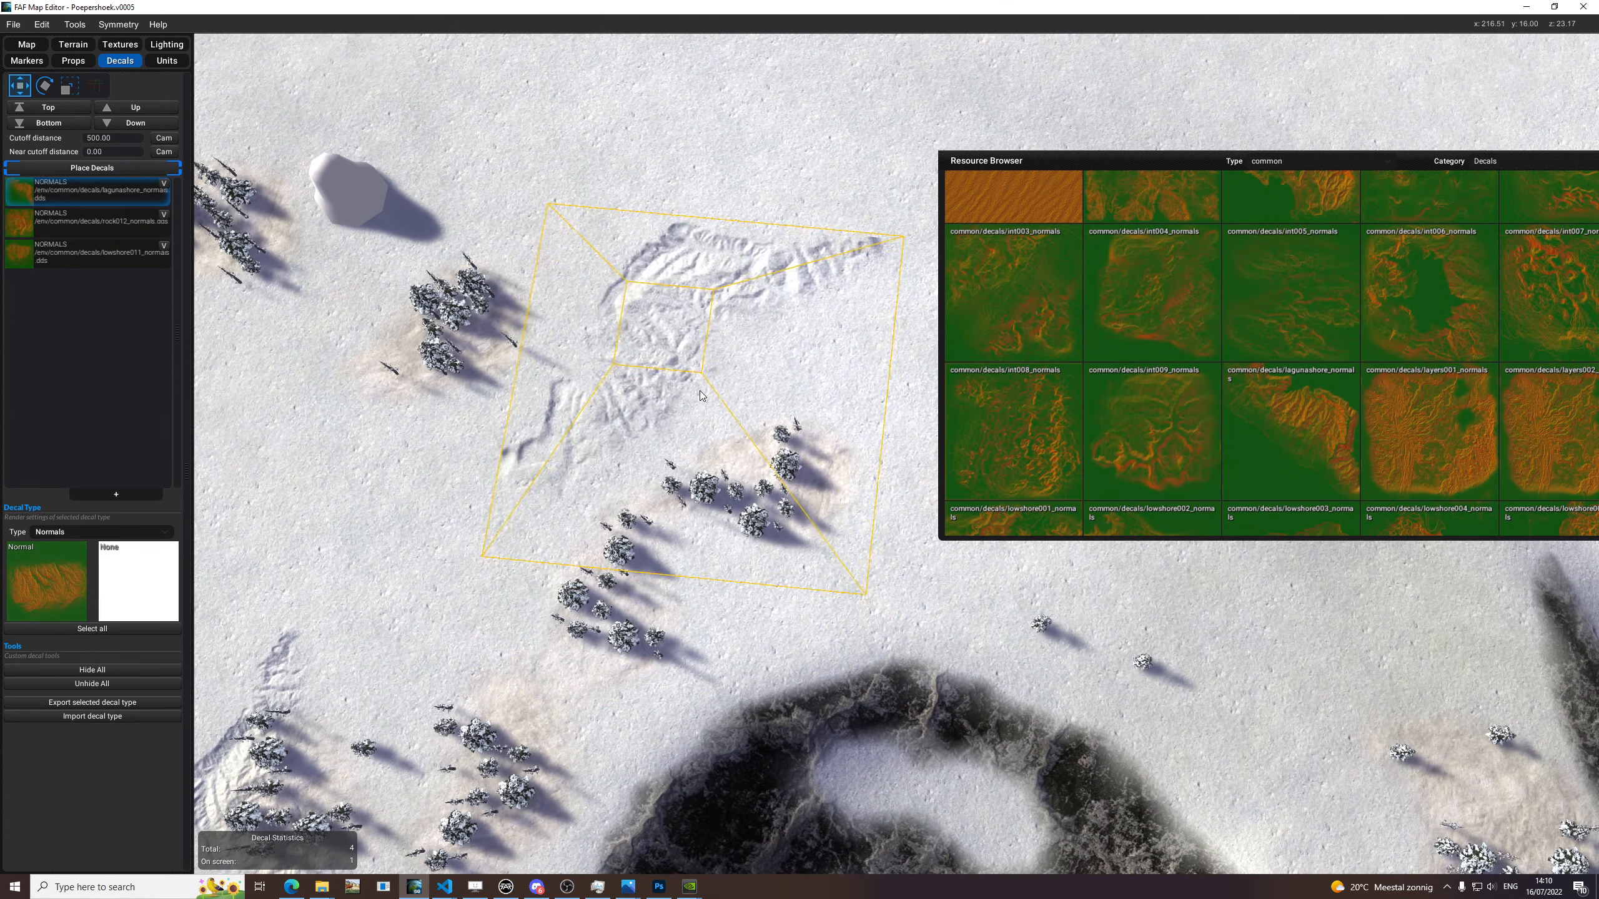
{"action": "key", "text": "e"}
{"action": "middle_click_drag", "start_coordinate": [738, 398], "coordinate": [686, 382]}
{"action": "key", "text": "r"}
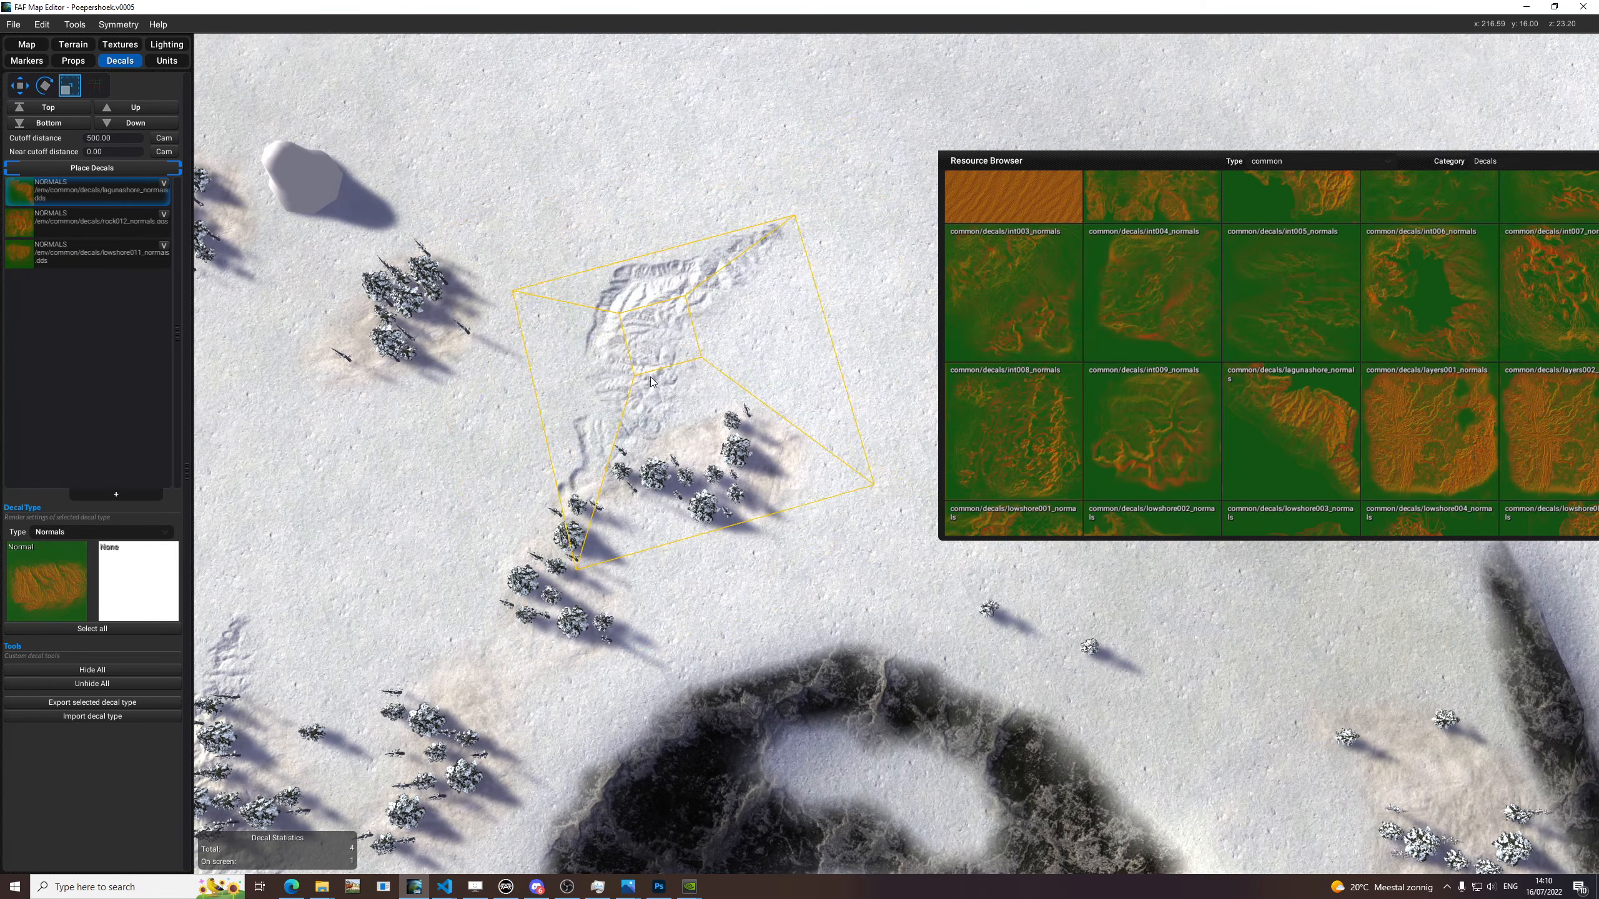
{"action": "middle_click_drag", "start_coordinate": [646, 445], "coordinate": [692, 437]}
{"action": "key", "text": "e"}
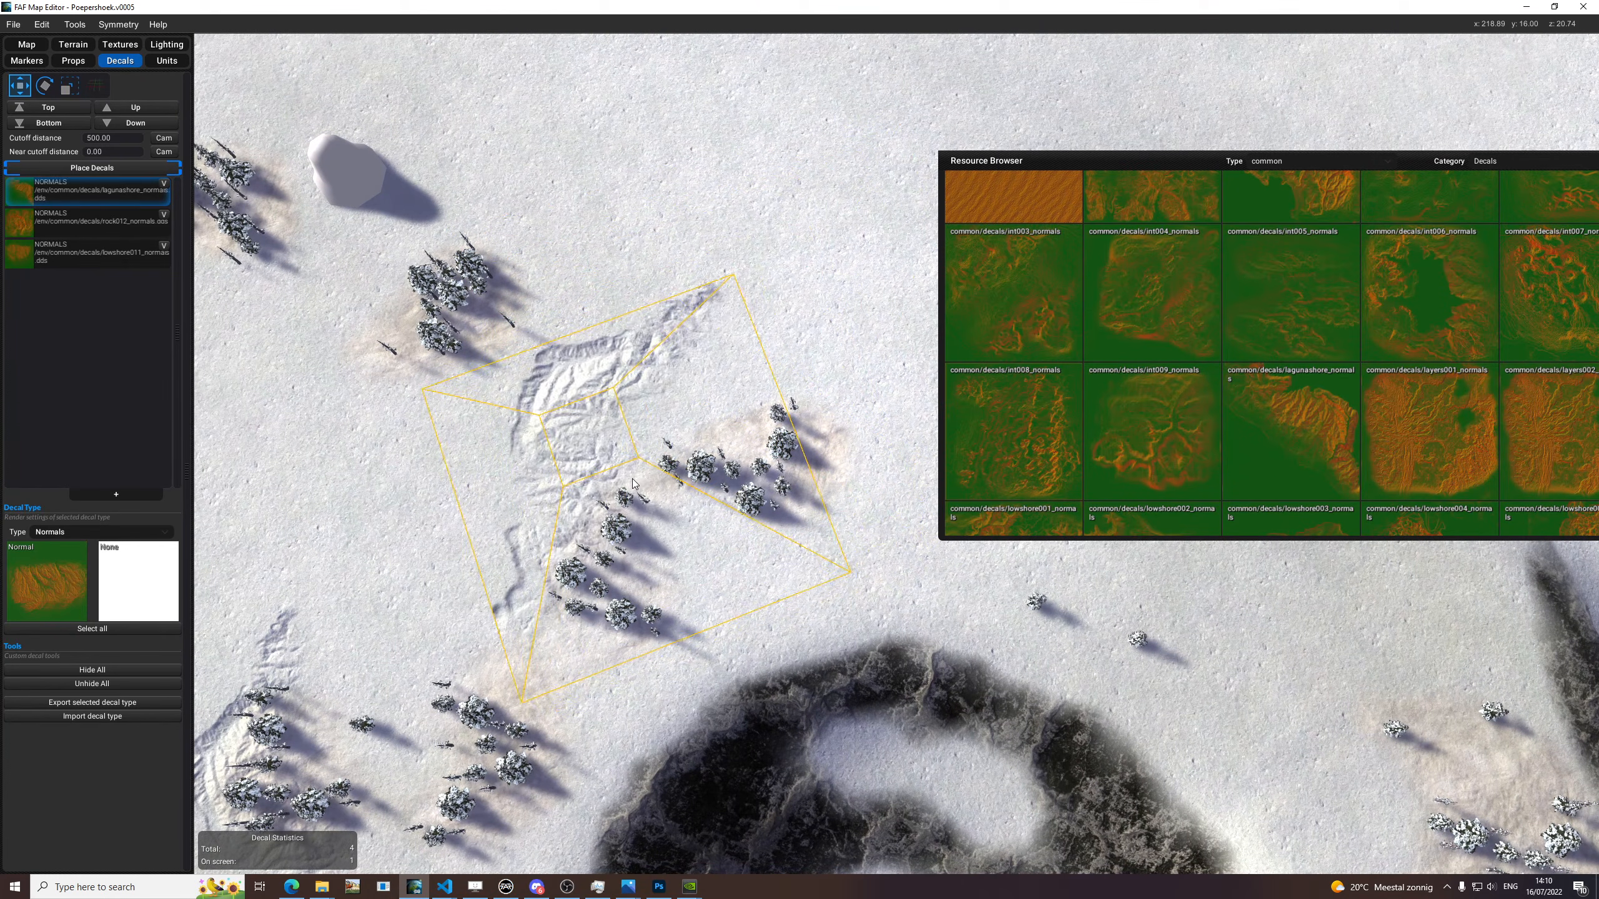
{"action": "key", "text": "e"}
{"action": "left_click", "coordinate": [695, 554]}
Stop placing decals and delete the lagunashore decal along the row of trees.
{"action": "scroll", "coordinate": [841, 277], "scroll_direction": "down", "scroll_amount": 4}
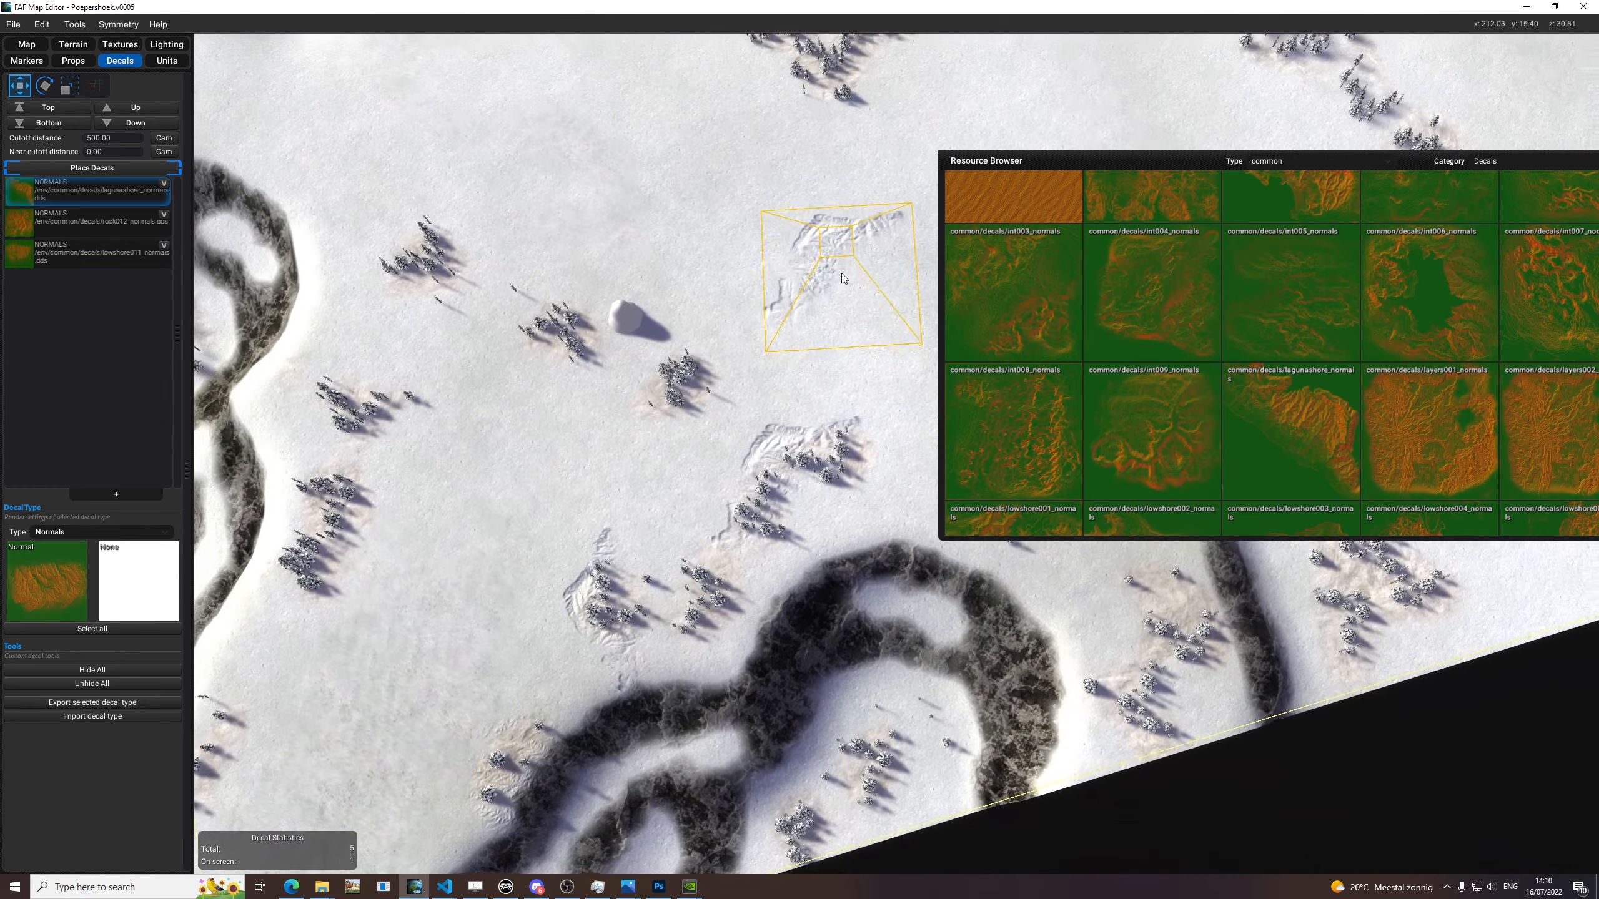
{"action": "scroll", "coordinate": [801, 330], "scroll_direction": "up", "scroll_amount": 1}
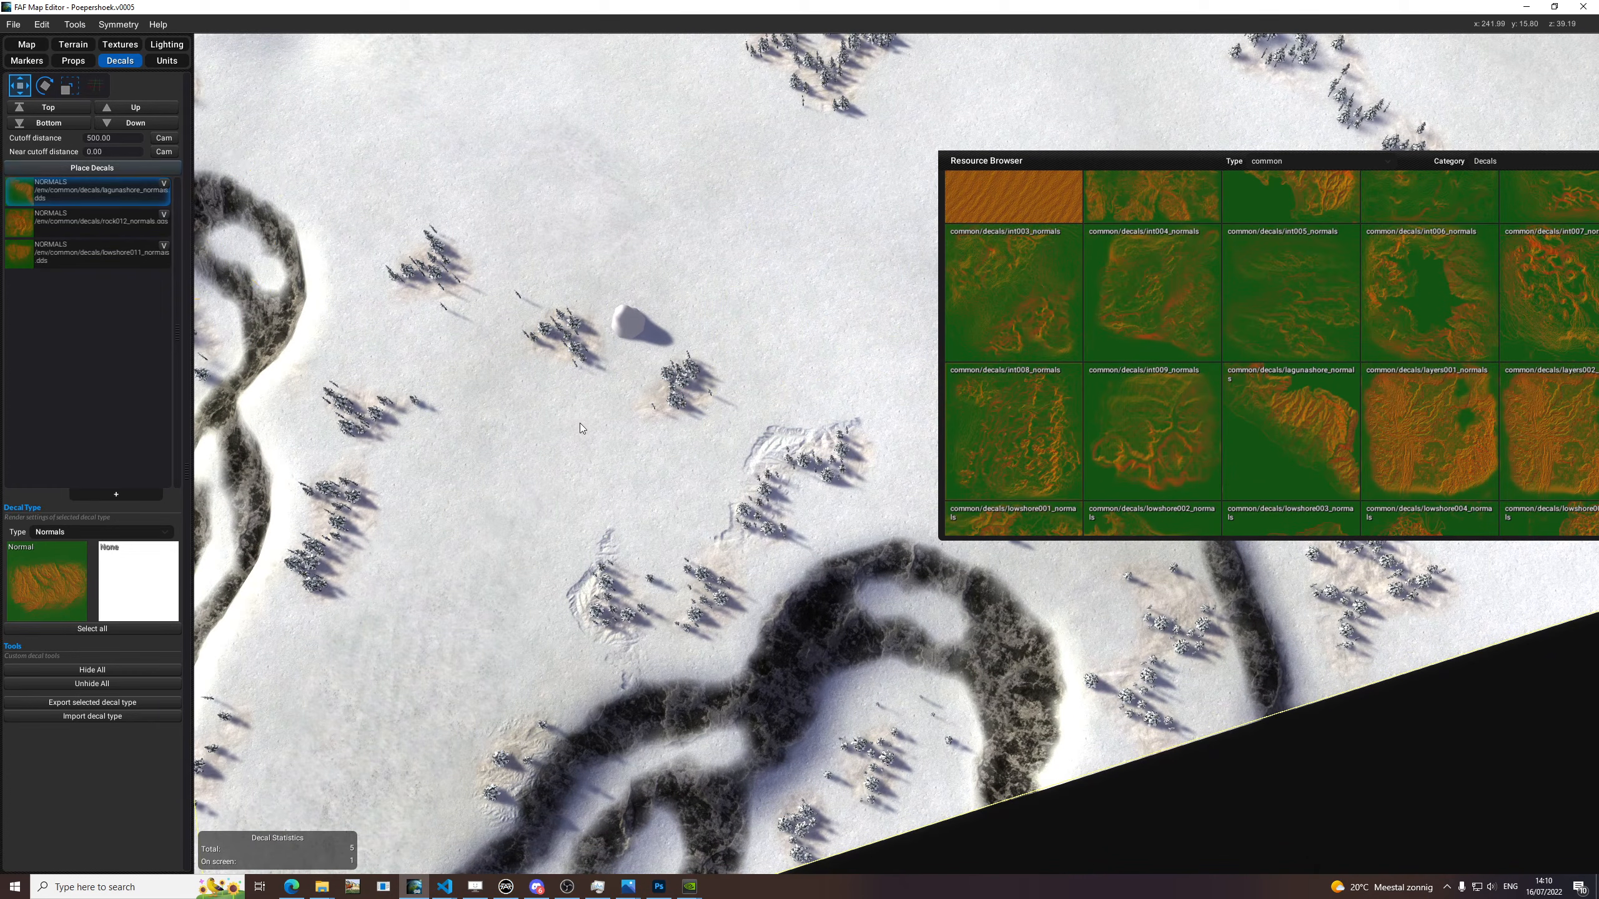
{"action": "scroll", "coordinate": [825, 424], "scroll_direction": "up", "scroll_amount": 5}
{"action": "left_click", "coordinate": [829, 420]}
{"action": "key", "text": "Delete"}
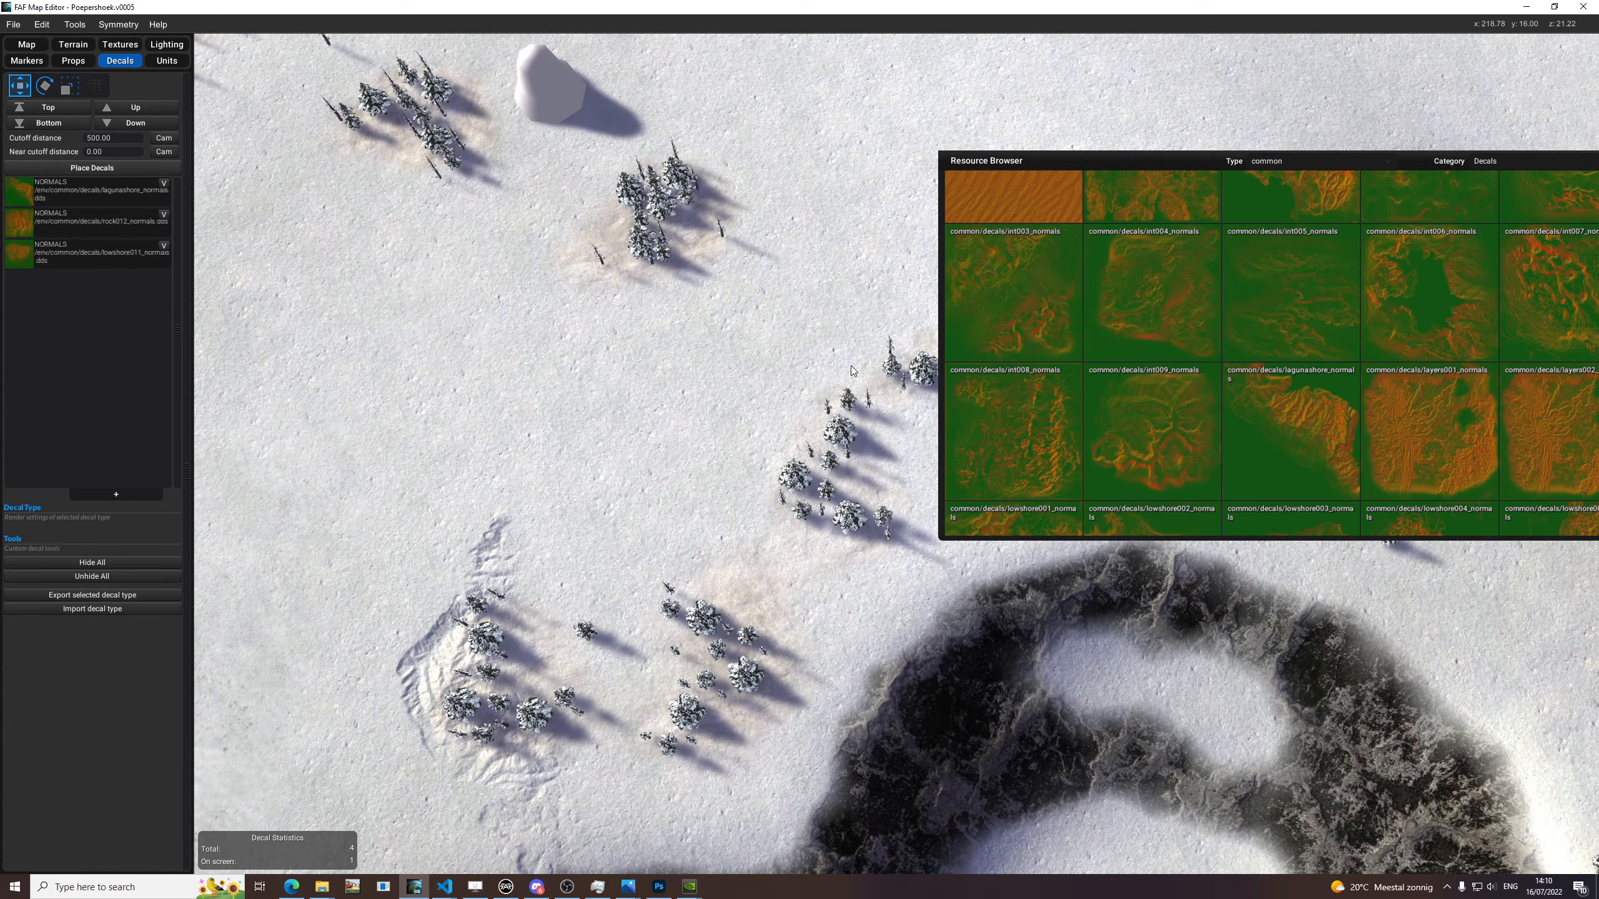
Add a new Normals decal type with common int009_normals and activate decal placement.
{"action": "scroll", "coordinate": [851, 368], "scroll_direction": "down", "scroll_amount": 4}
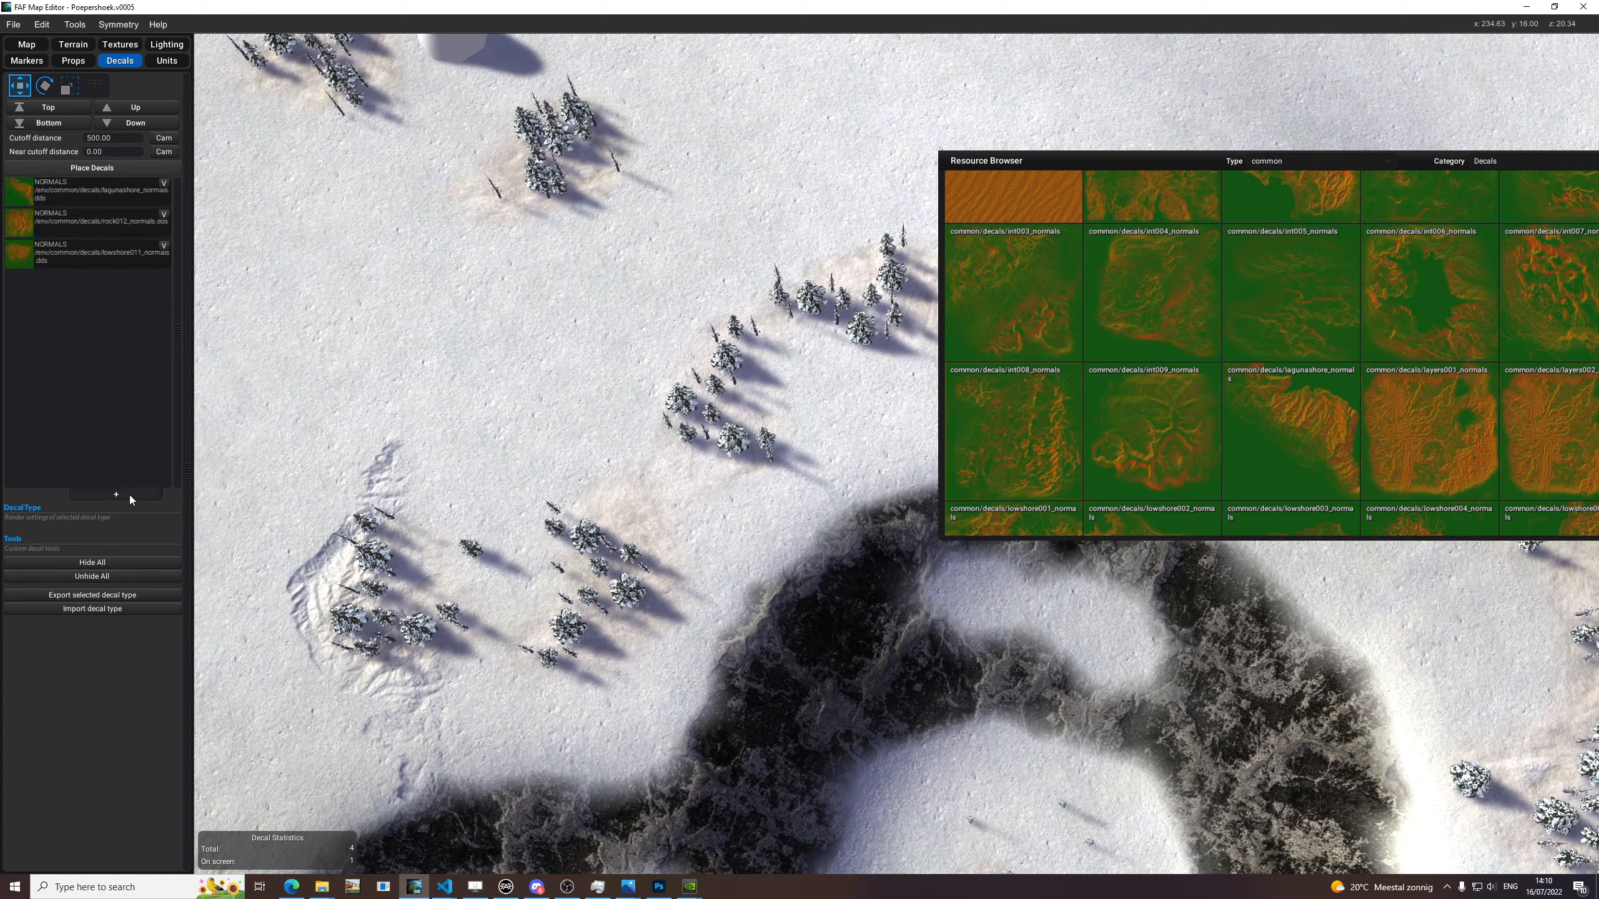
{"action": "left_click", "coordinate": [130, 496]}
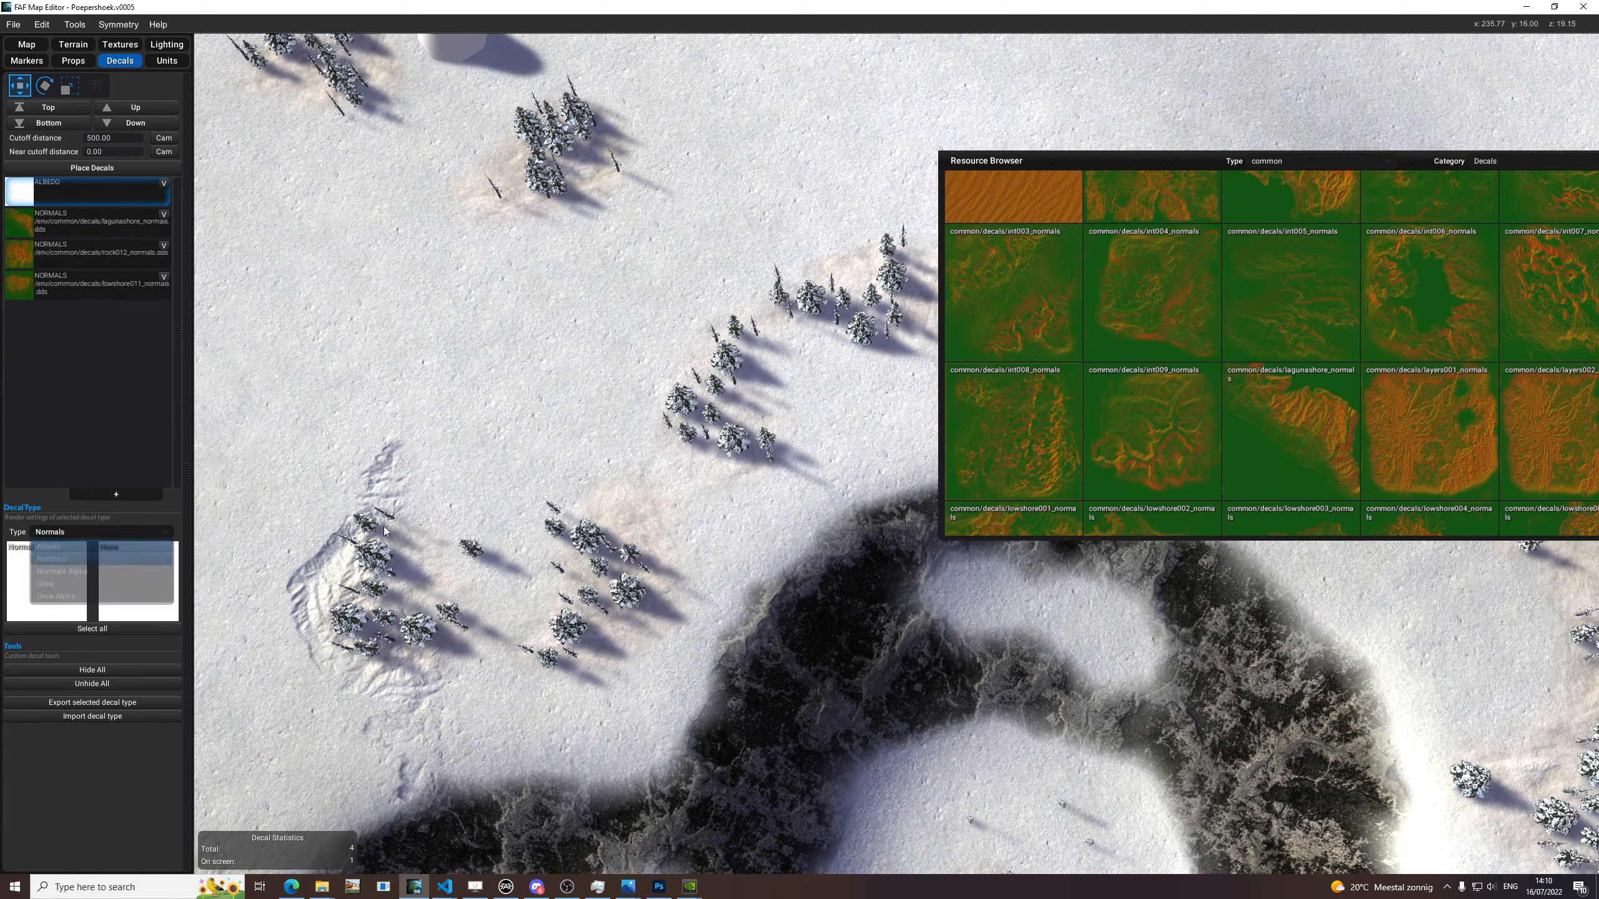
{"action": "left_click_drag", "start_coordinate": [434, 556], "coordinate": [48, 579]}
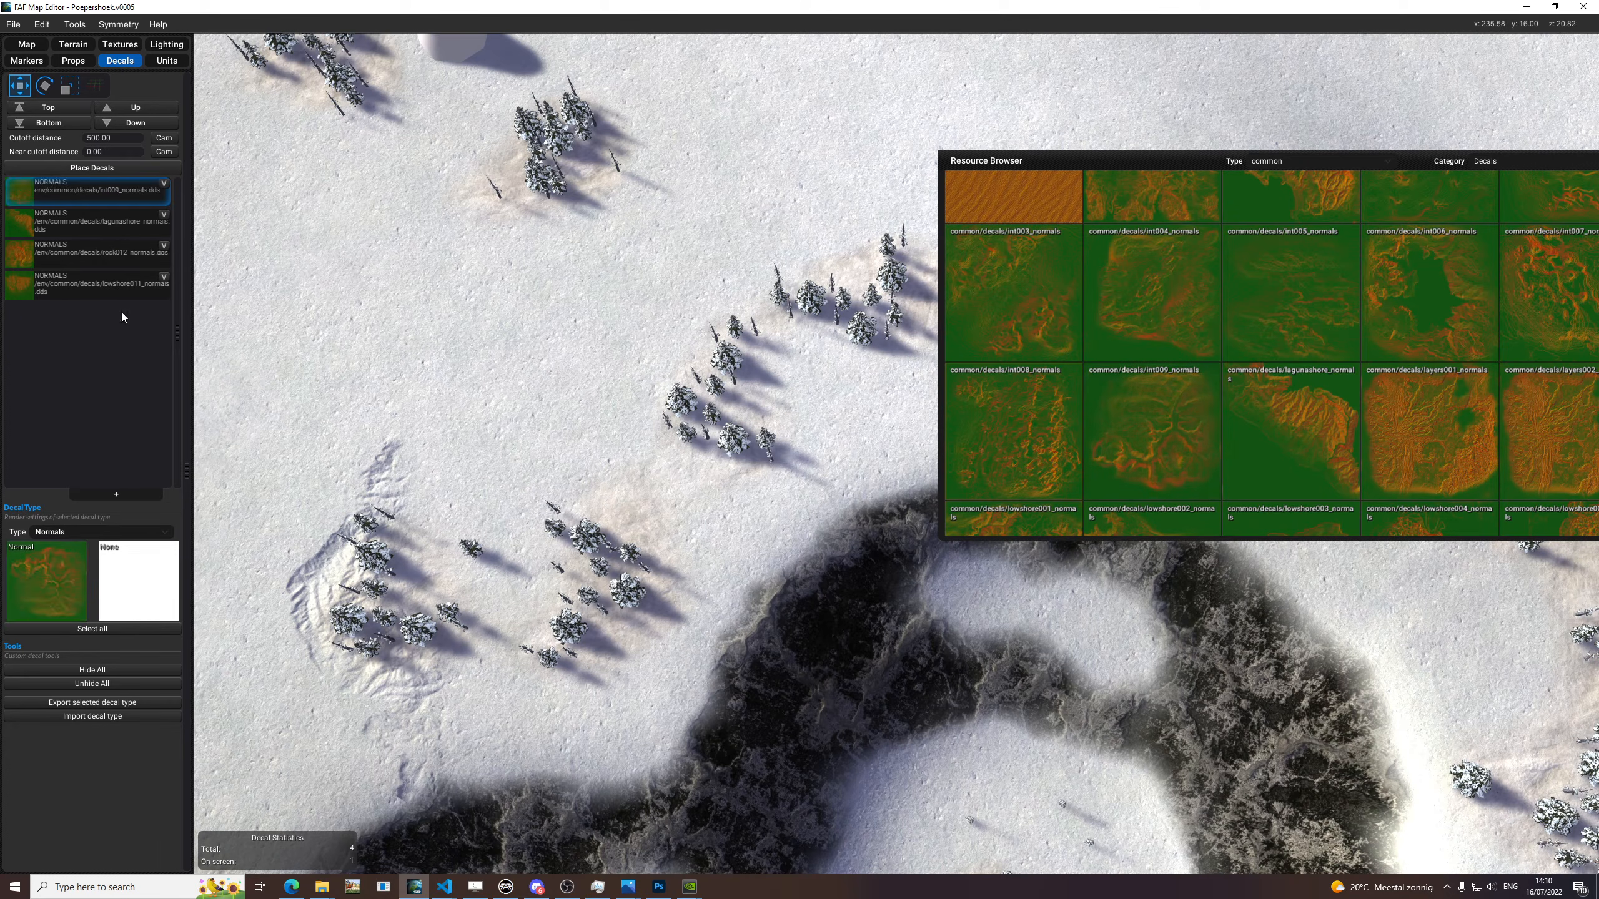
{"action": "left_click", "coordinate": [112, 165]}
Scale and rotate the int009 decal and place two of them on the open snow between the cliffs.
{"action": "scroll", "coordinate": [407, 365], "scroll_direction": "up", "scroll_amount": 3}
{"action": "scroll", "coordinate": [713, 290], "scroll_direction": "down", "scroll_amount": 1}
{"action": "middle_click_drag", "start_coordinate": [713, 290], "coordinate": [859, 114]}
{"action": "key", "text": "r"}
{"action": "key", "text": "e"}
{"action": "left_click", "coordinate": [764, 319]}
{"action": "key", "text": "e"}
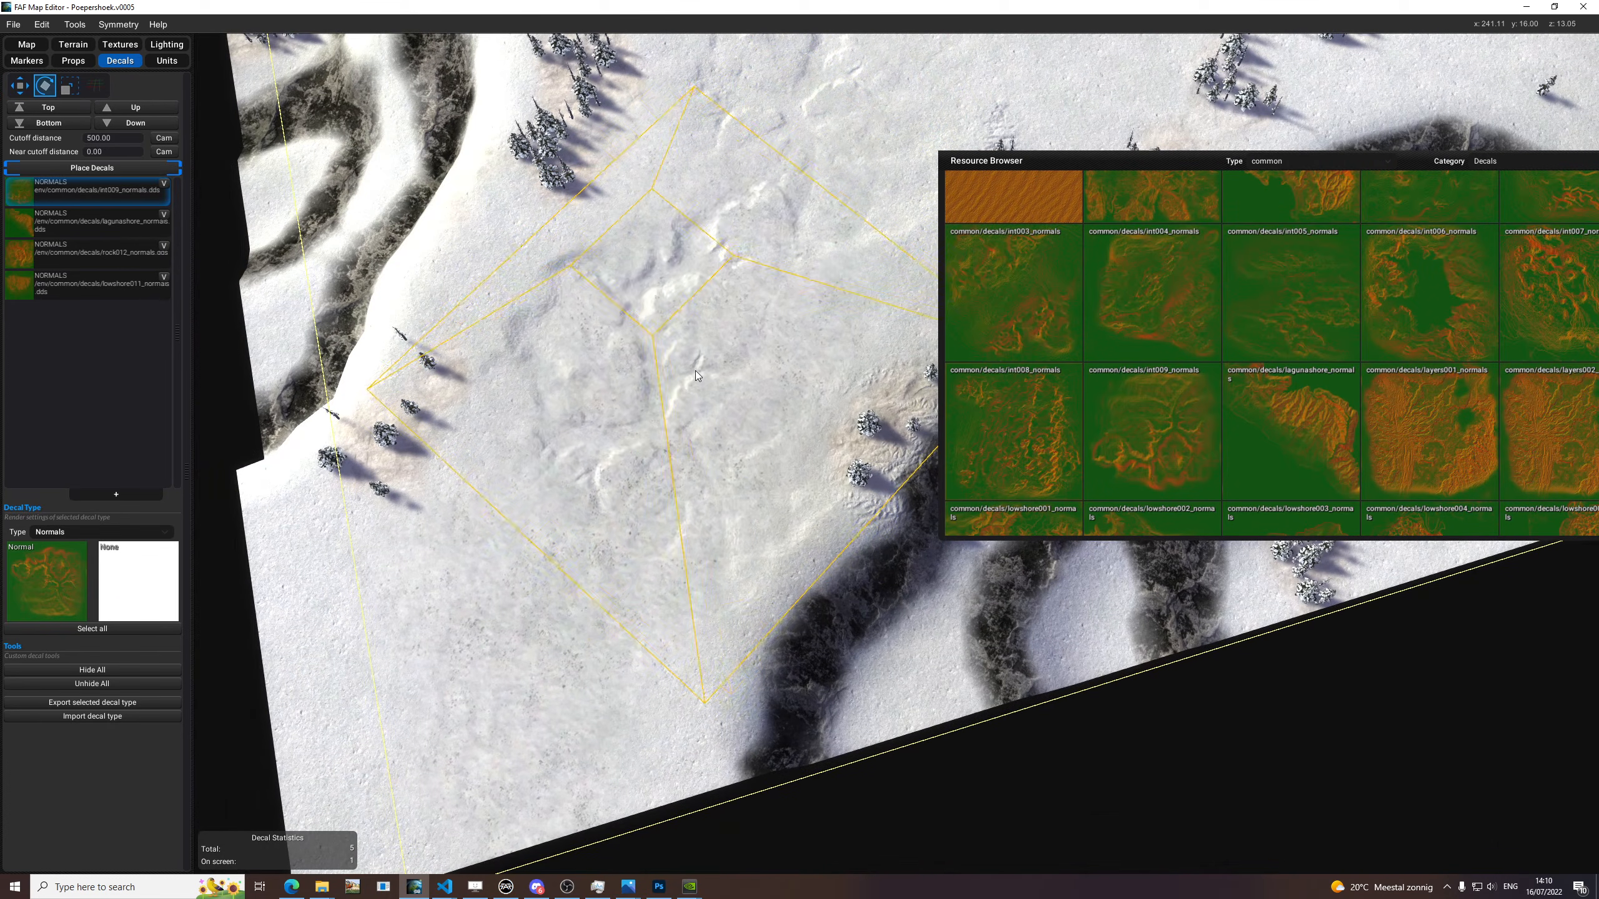
{"action": "left_click", "coordinate": [664, 397]}
{"action": "scroll", "coordinate": [835, 441], "scroll_direction": "down", "scroll_amount": 3}
{"action": "scroll", "coordinate": [787, 604], "scroll_direction": "up", "scroll_amount": 3}
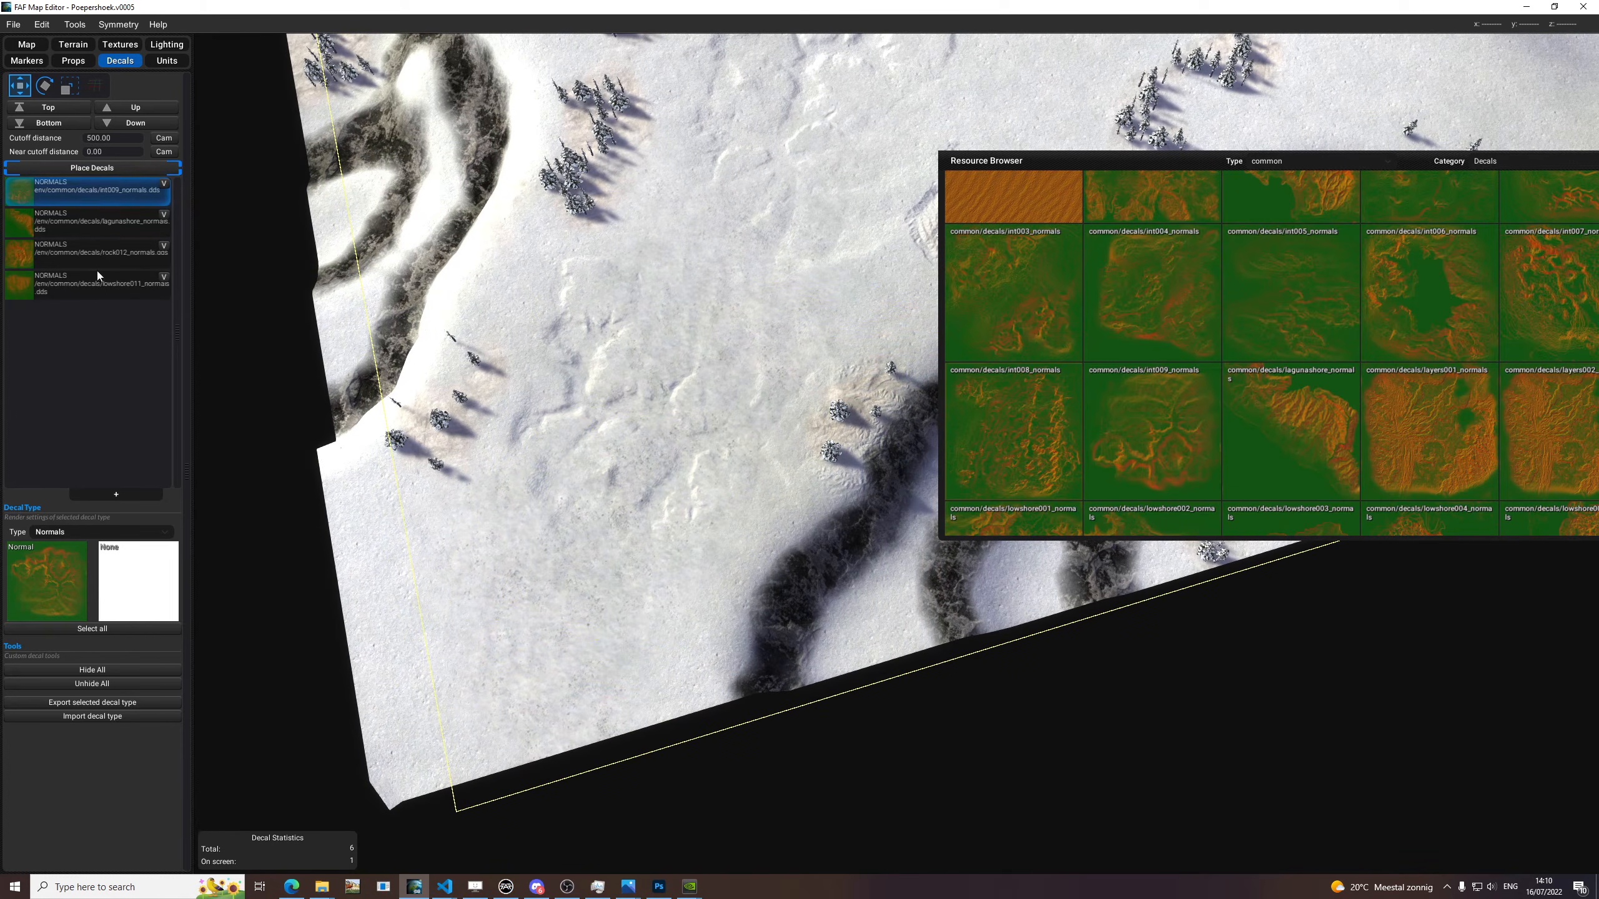
Add another Normals decal type using the common int005_normals texture.
{"action": "left_click", "coordinate": [78, 545]}
{"action": "left_click", "coordinate": [69, 534]}
{"action": "left_click", "coordinate": [62, 560]}
{"action": "left_click_drag", "start_coordinate": [1293, 301], "coordinate": [67, 573]}
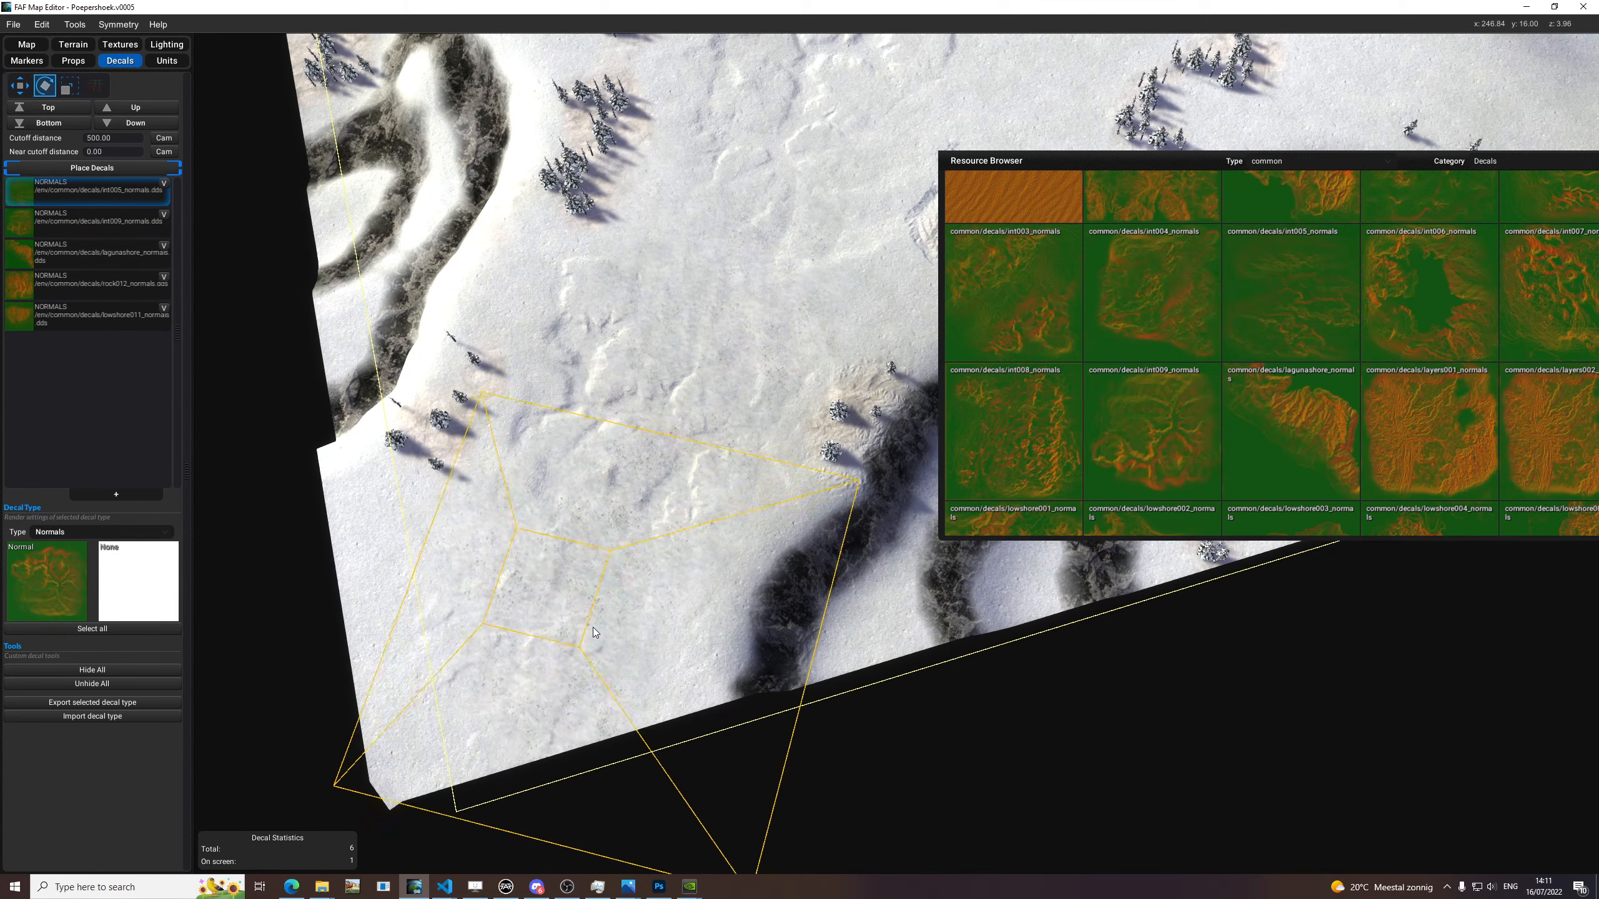
Place two int005 decals over the open snow between the cliffs and end decal placement.
{"action": "left_click", "coordinate": [792, 280]}
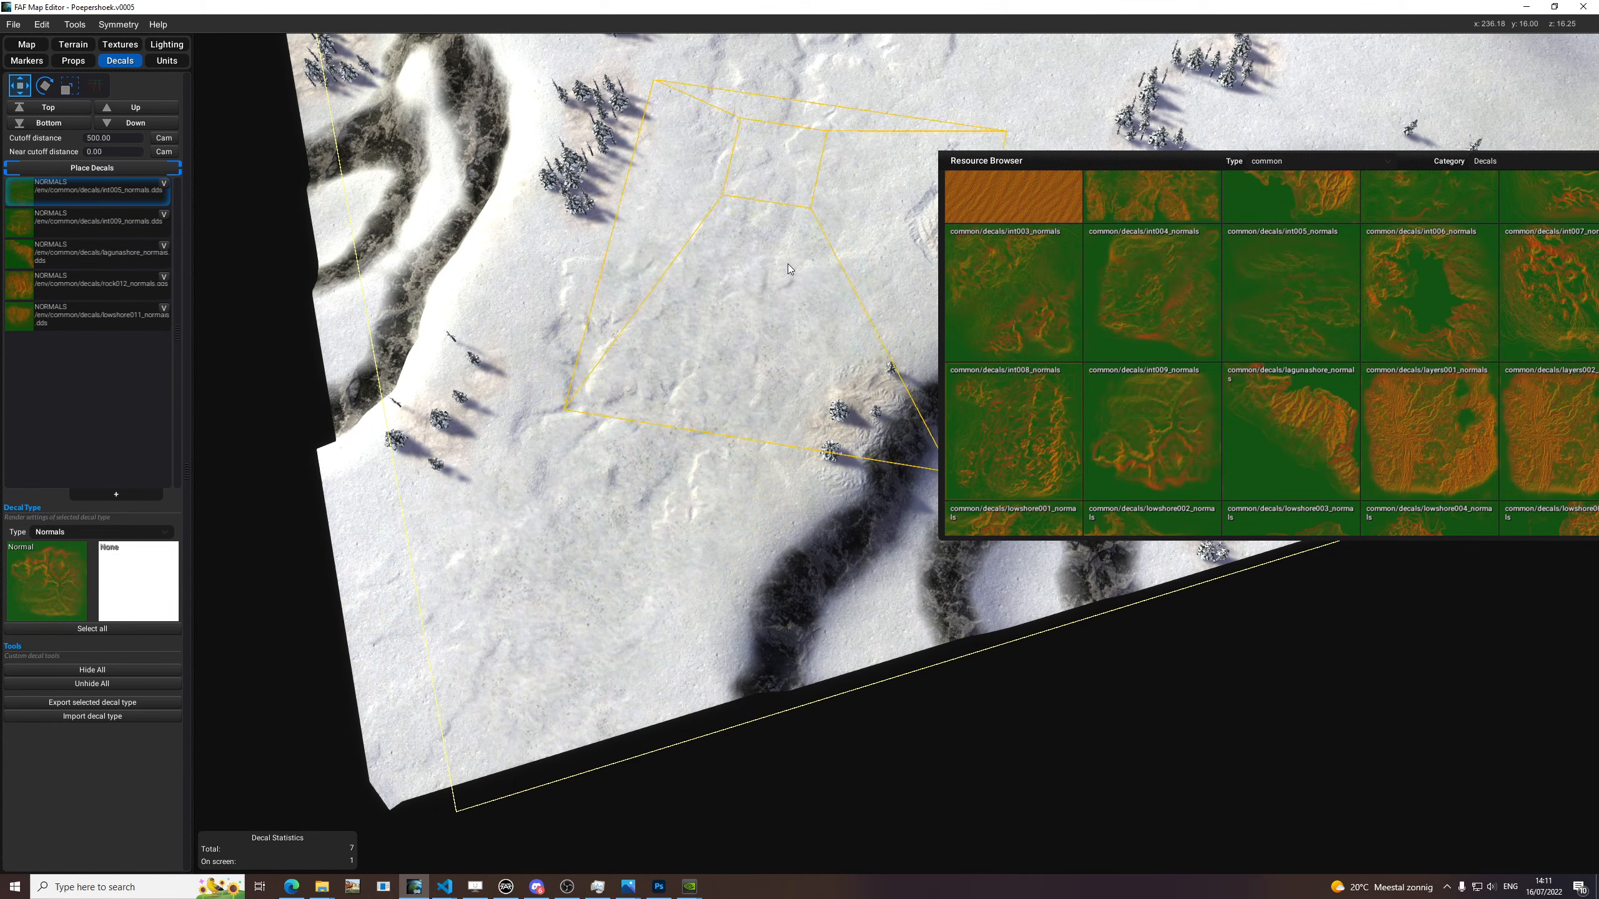
{"action": "left_click", "coordinate": [777, 242]}
{"action": "left_click", "coordinate": [149, 166]}
Switch the Resource Browser to the geothermal decals to find more normal textures.
{"action": "middle_click_drag", "start_coordinate": [761, 356], "coordinate": [1244, 229]}
{"action": "left_click_drag", "start_coordinate": [1063, 163], "coordinate": [904, 137]}
{"action": "scroll", "coordinate": [1257, 376], "scroll_direction": "up", "scroll_amount": 2}
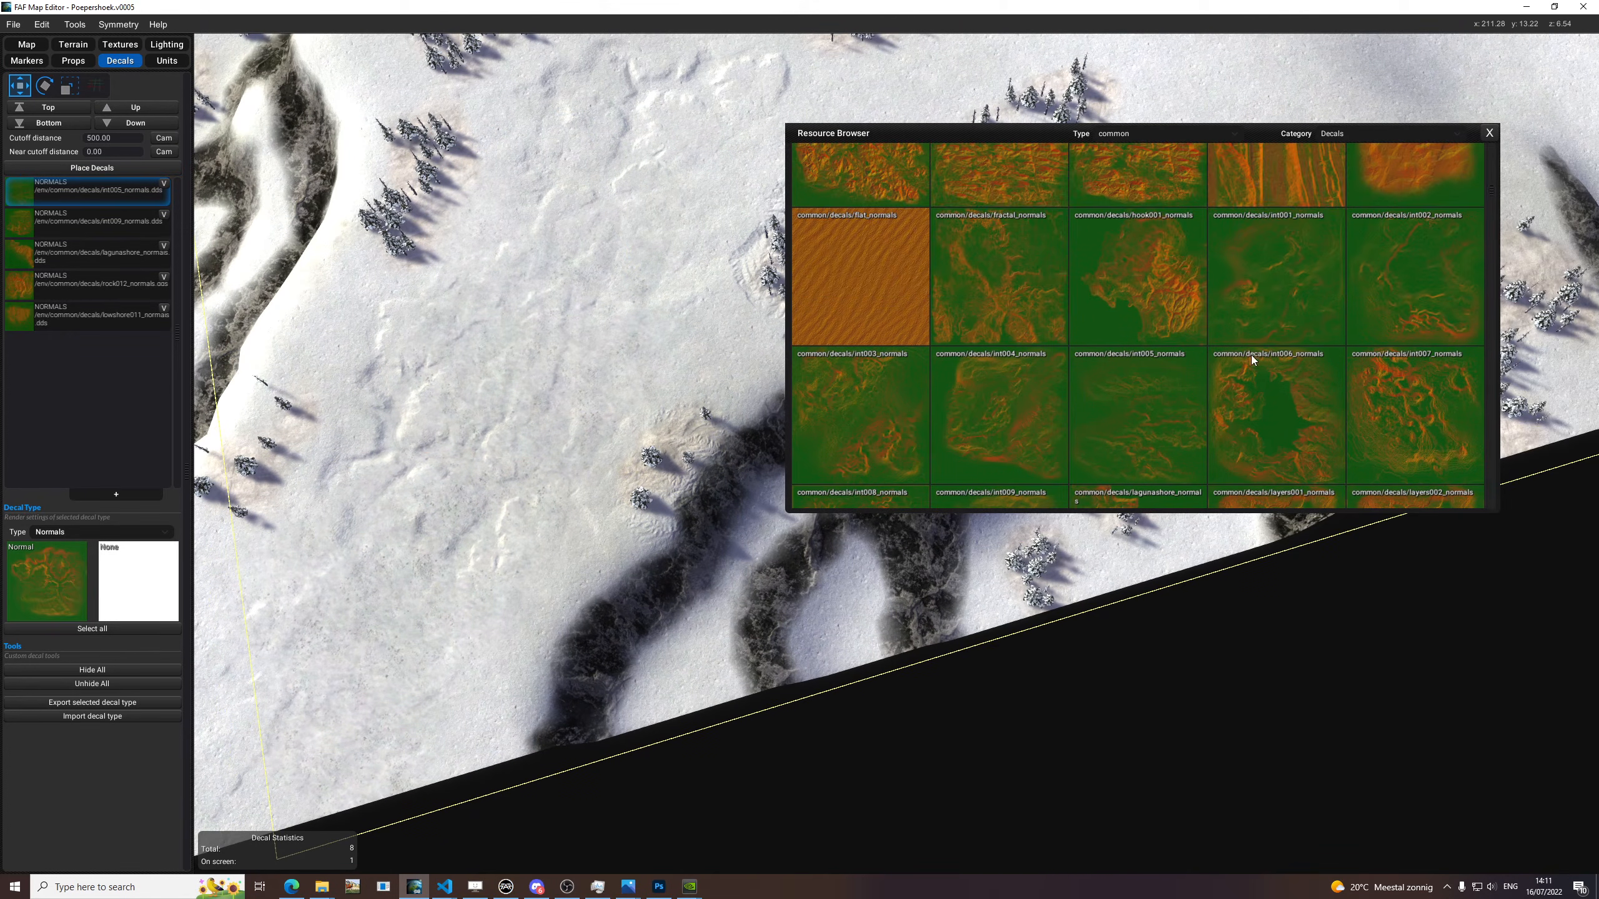
{"action": "left_click", "coordinate": [1126, 134]}
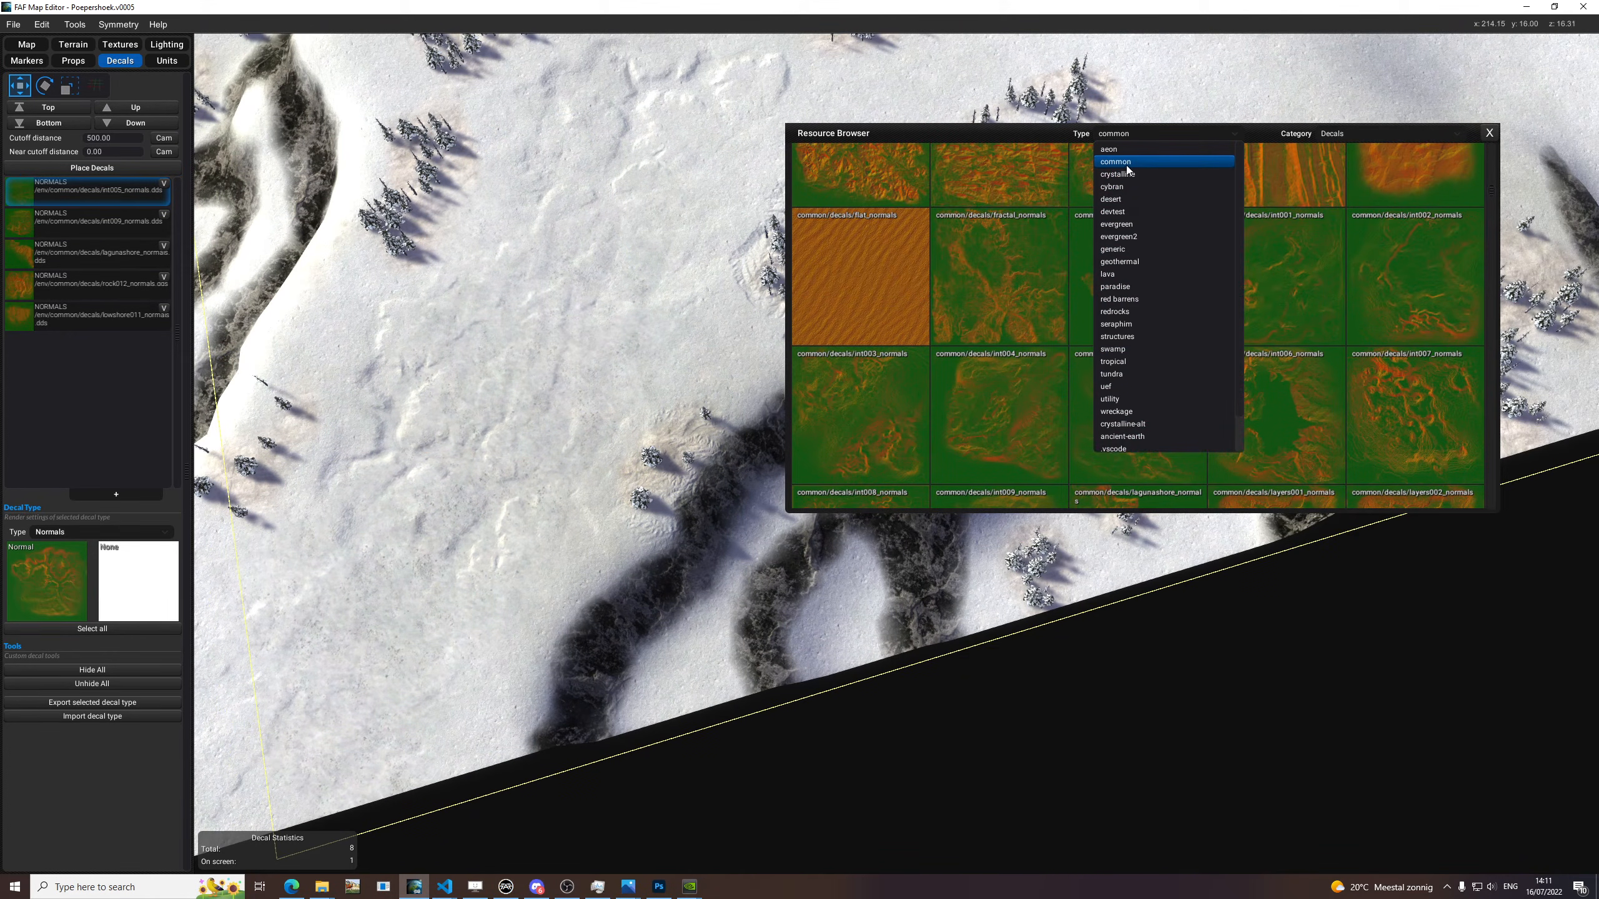
{"action": "left_click", "coordinate": [1139, 263]}
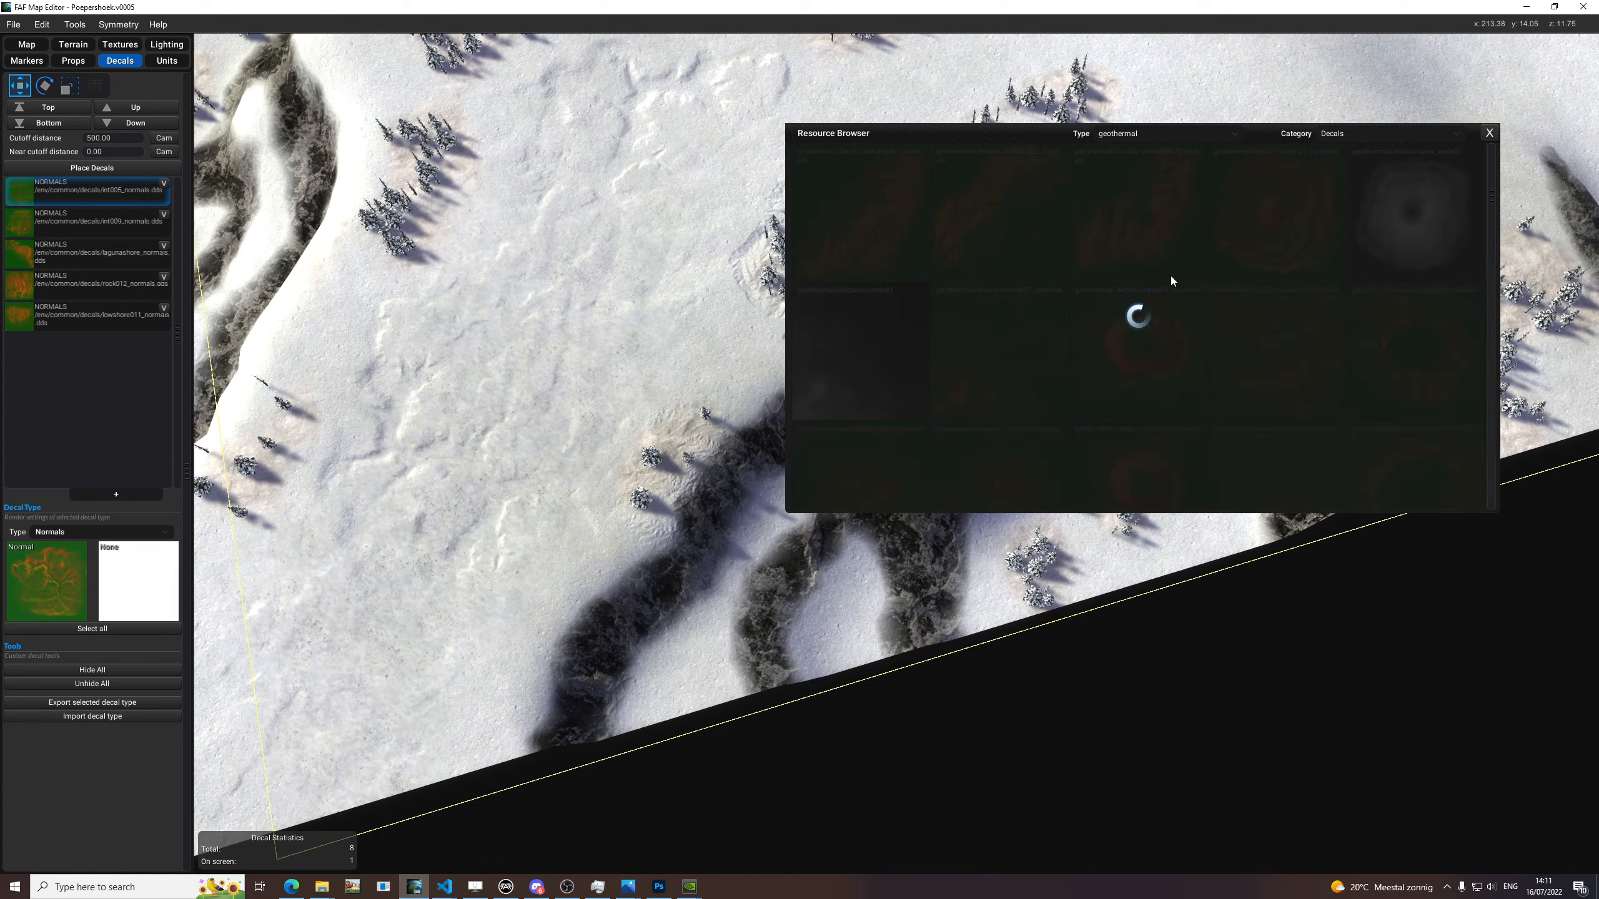
{"action": "scroll", "coordinate": [507, 348], "scroll_direction": "up", "scroll_amount": 8}
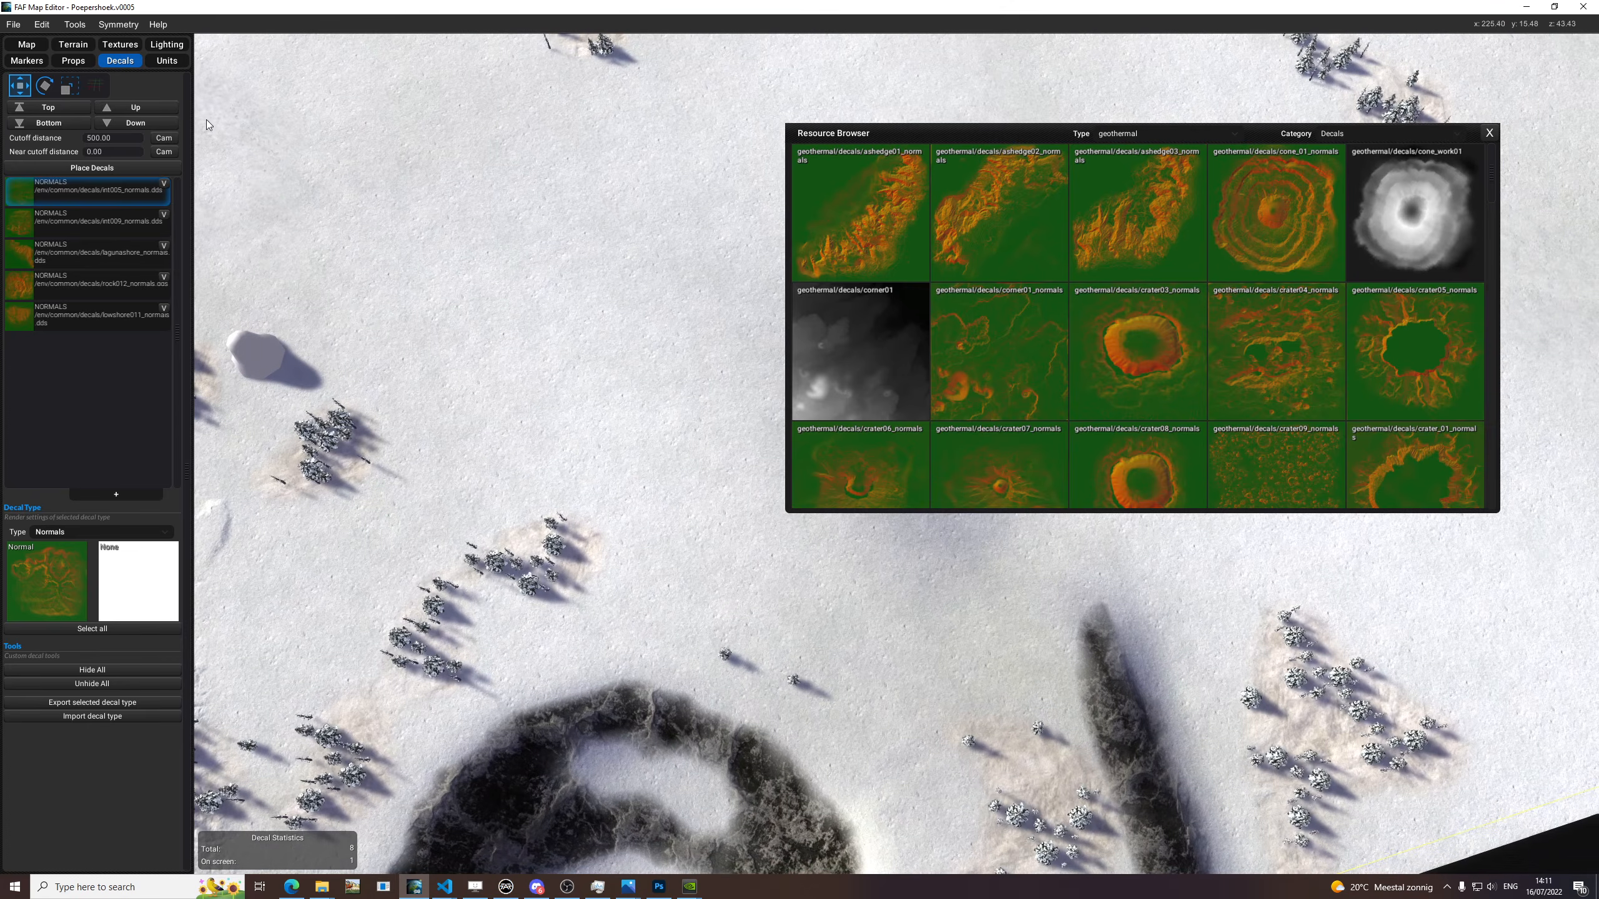
Add a new Normals decal type with geothermal crater03_normals and try it on the snow near the curved cliff.
{"action": "middle_click_drag", "start_coordinate": [1241, 617], "coordinate": [1138, 464]}
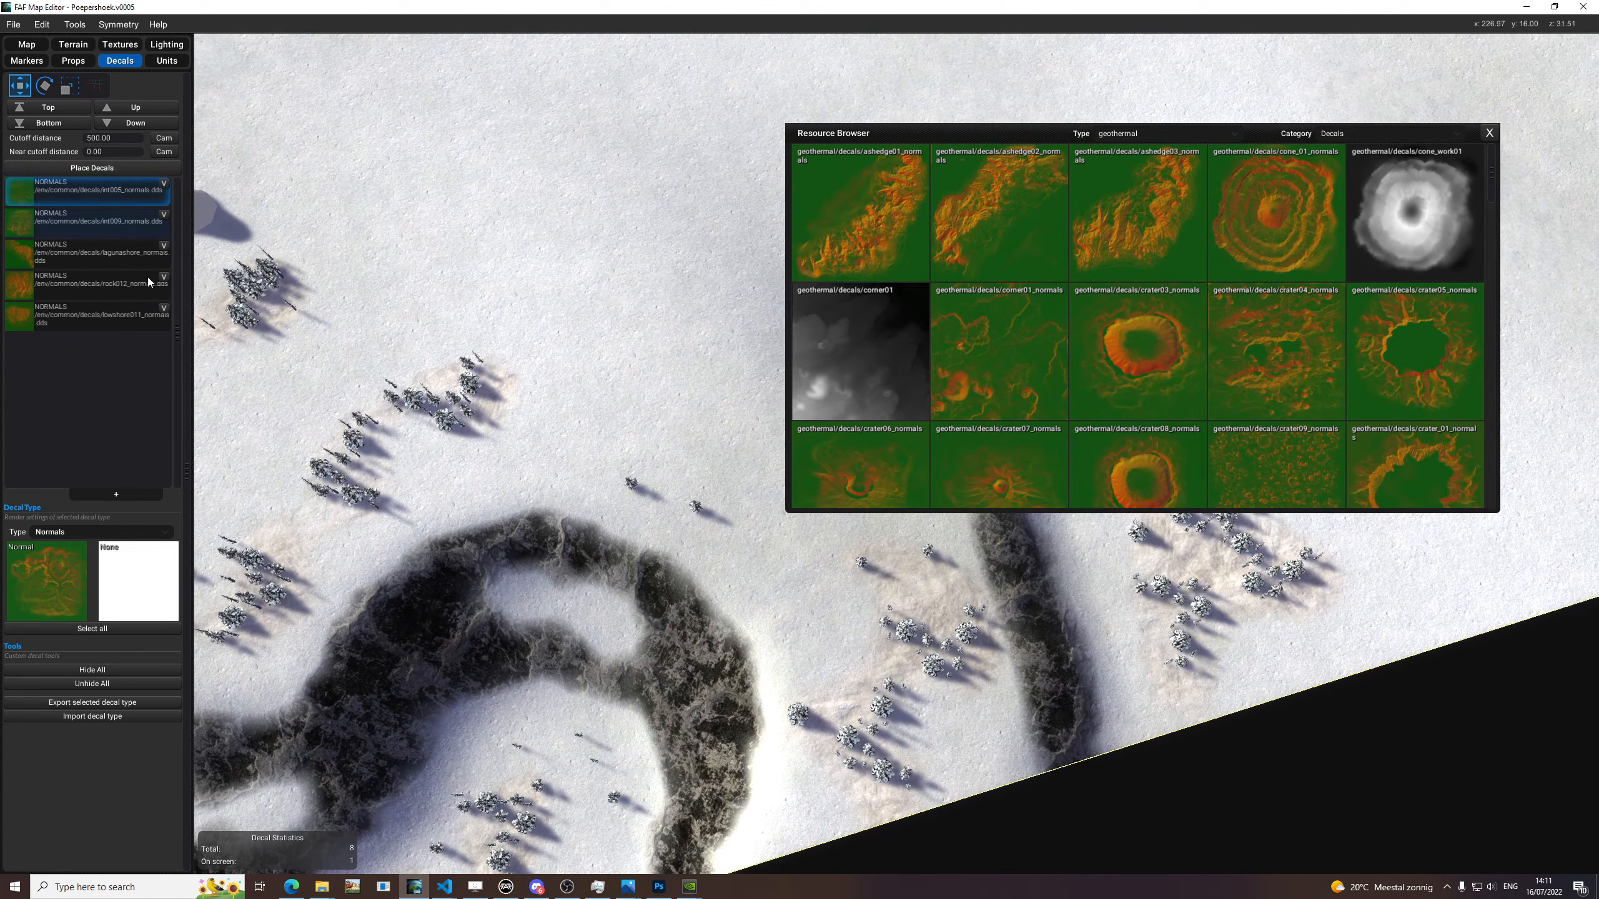
{"action": "left_click", "coordinate": [112, 495]}
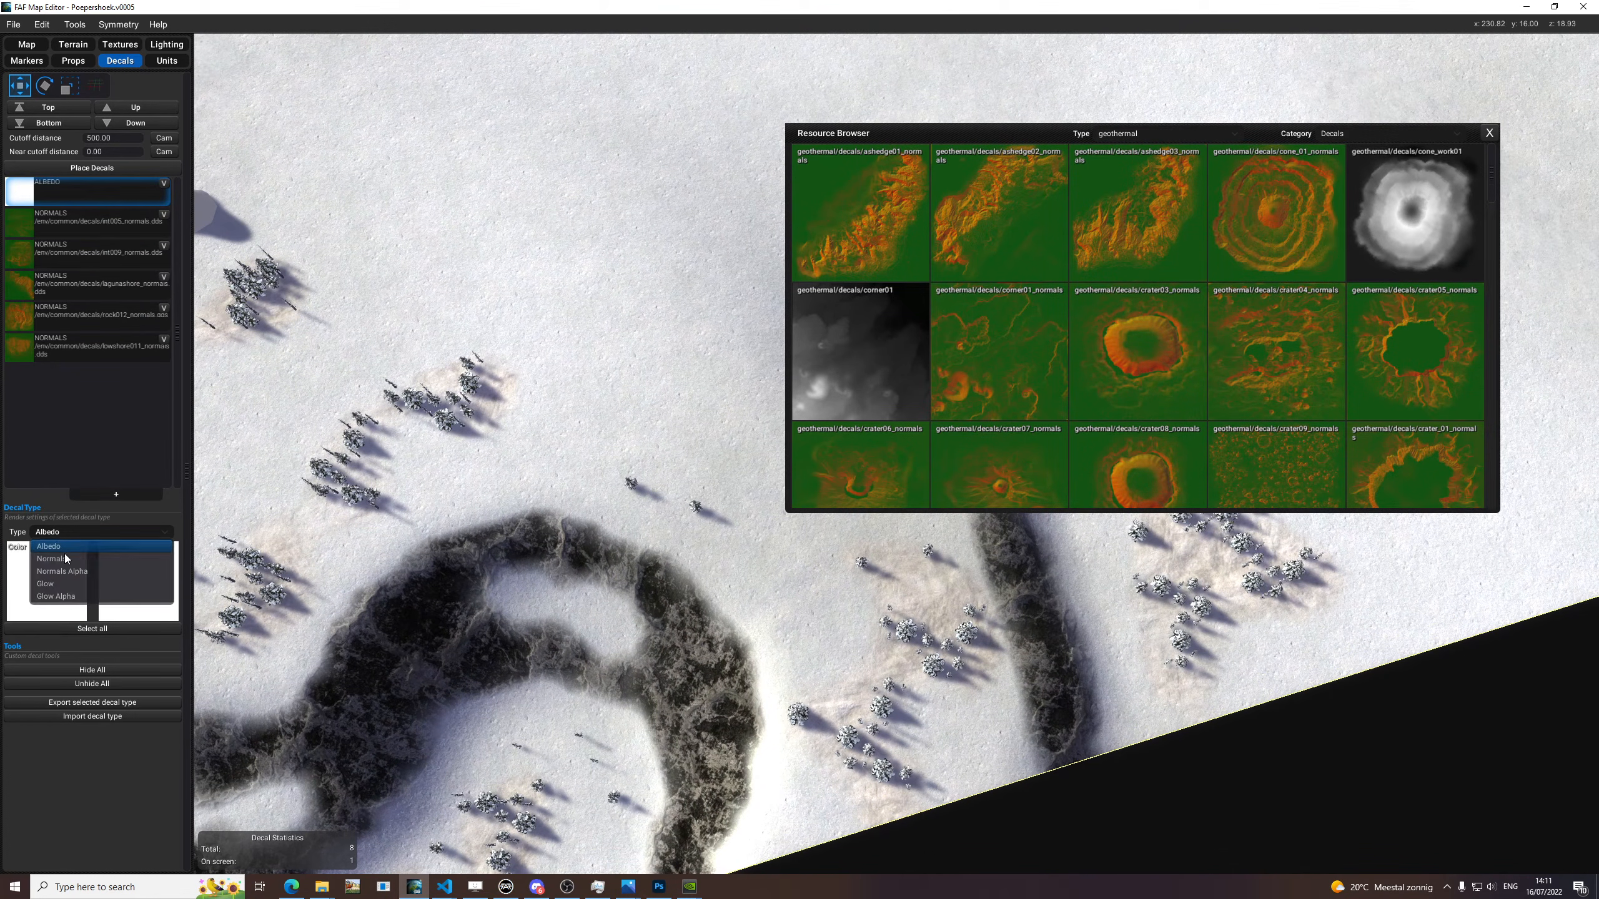
{"action": "left_click_drag", "start_coordinate": [547, 502], "coordinate": [47, 580]}
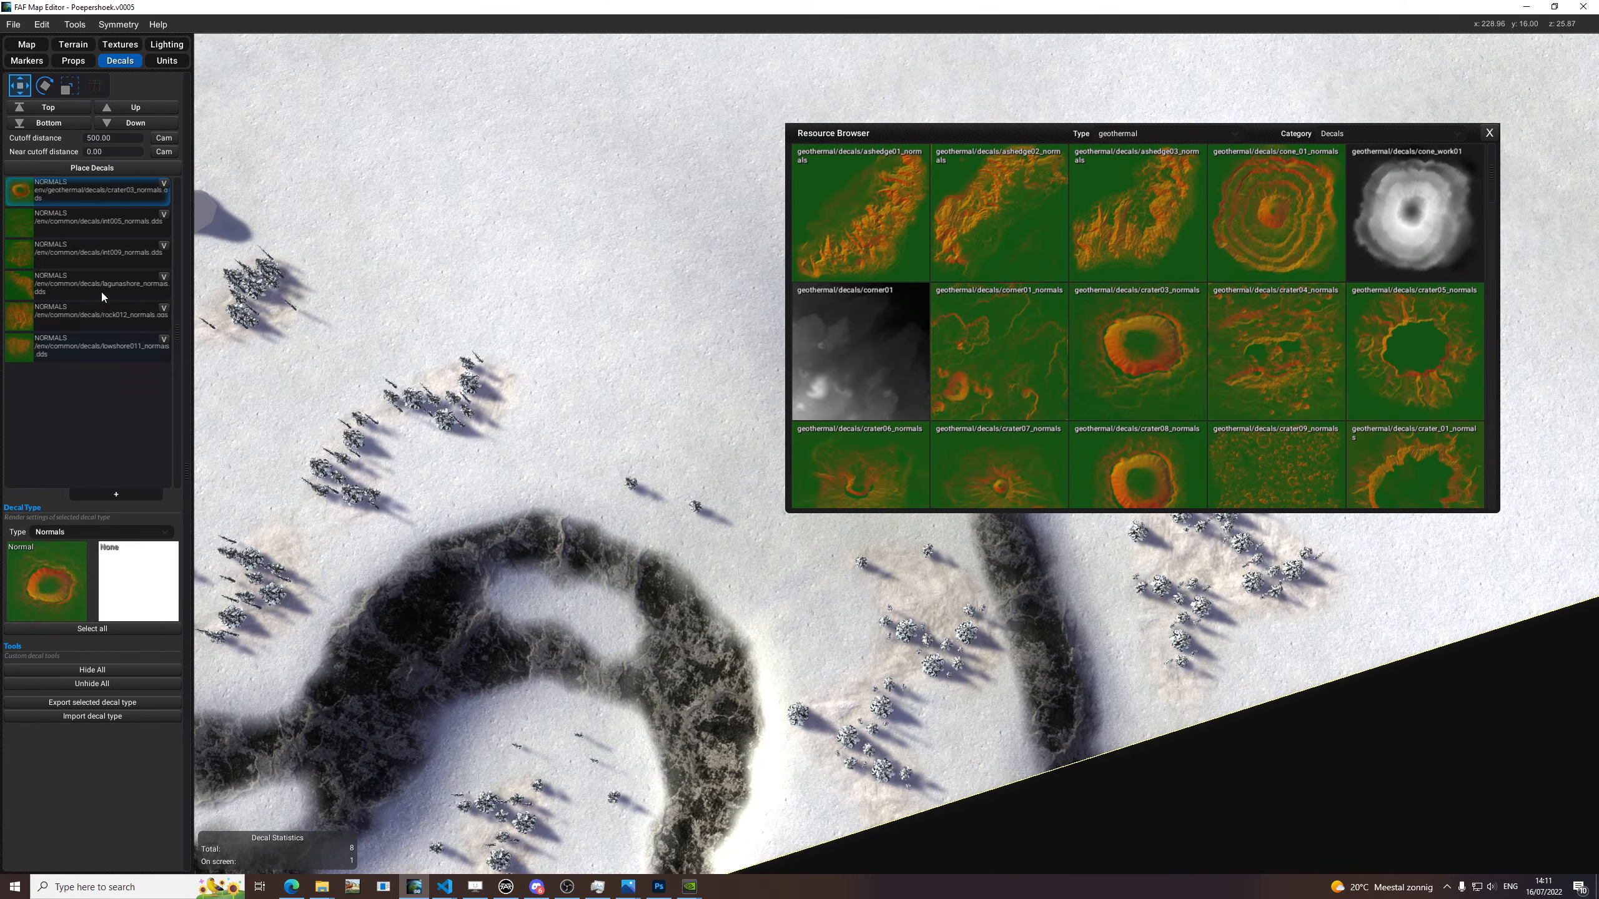
{"action": "left_click_drag", "start_coordinate": [480, 235], "coordinate": [818, 419]}
{"action": "middle_click_drag", "start_coordinate": [818, 420], "coordinate": [736, 372]}
Replace the crater03 texture with geothermal corner01_normals and place the decal on the snow beside the curved cliff.
{"action": "left_click_drag", "start_coordinate": [966, 400], "coordinate": [47, 580]}
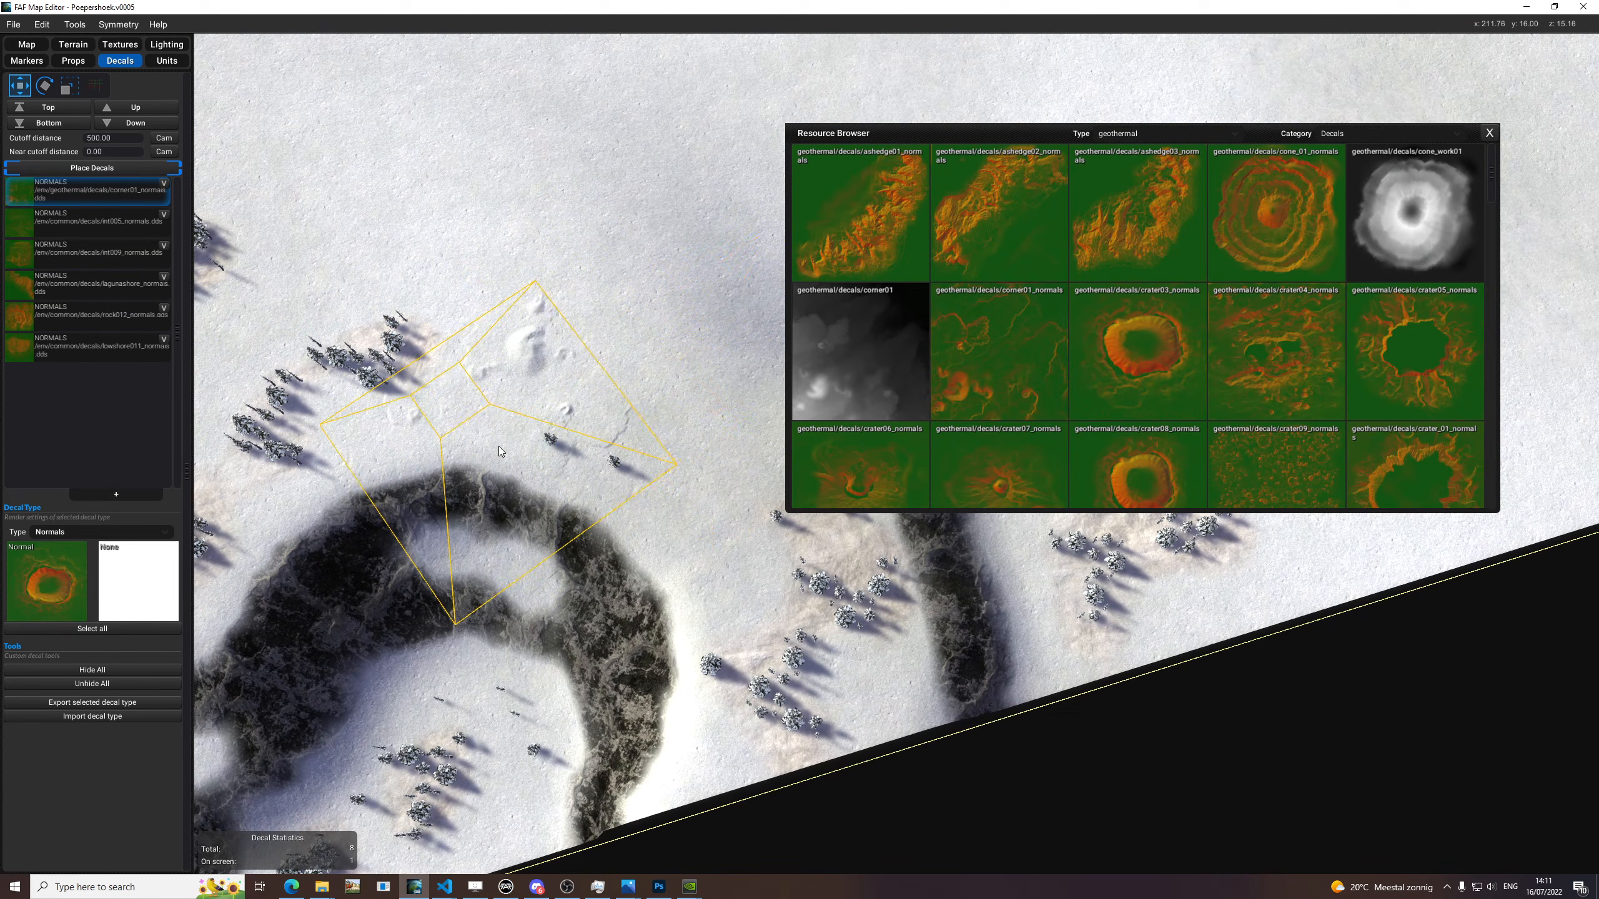
{"action": "left_click", "coordinate": [448, 482]}
{"action": "key", "text": "e"}
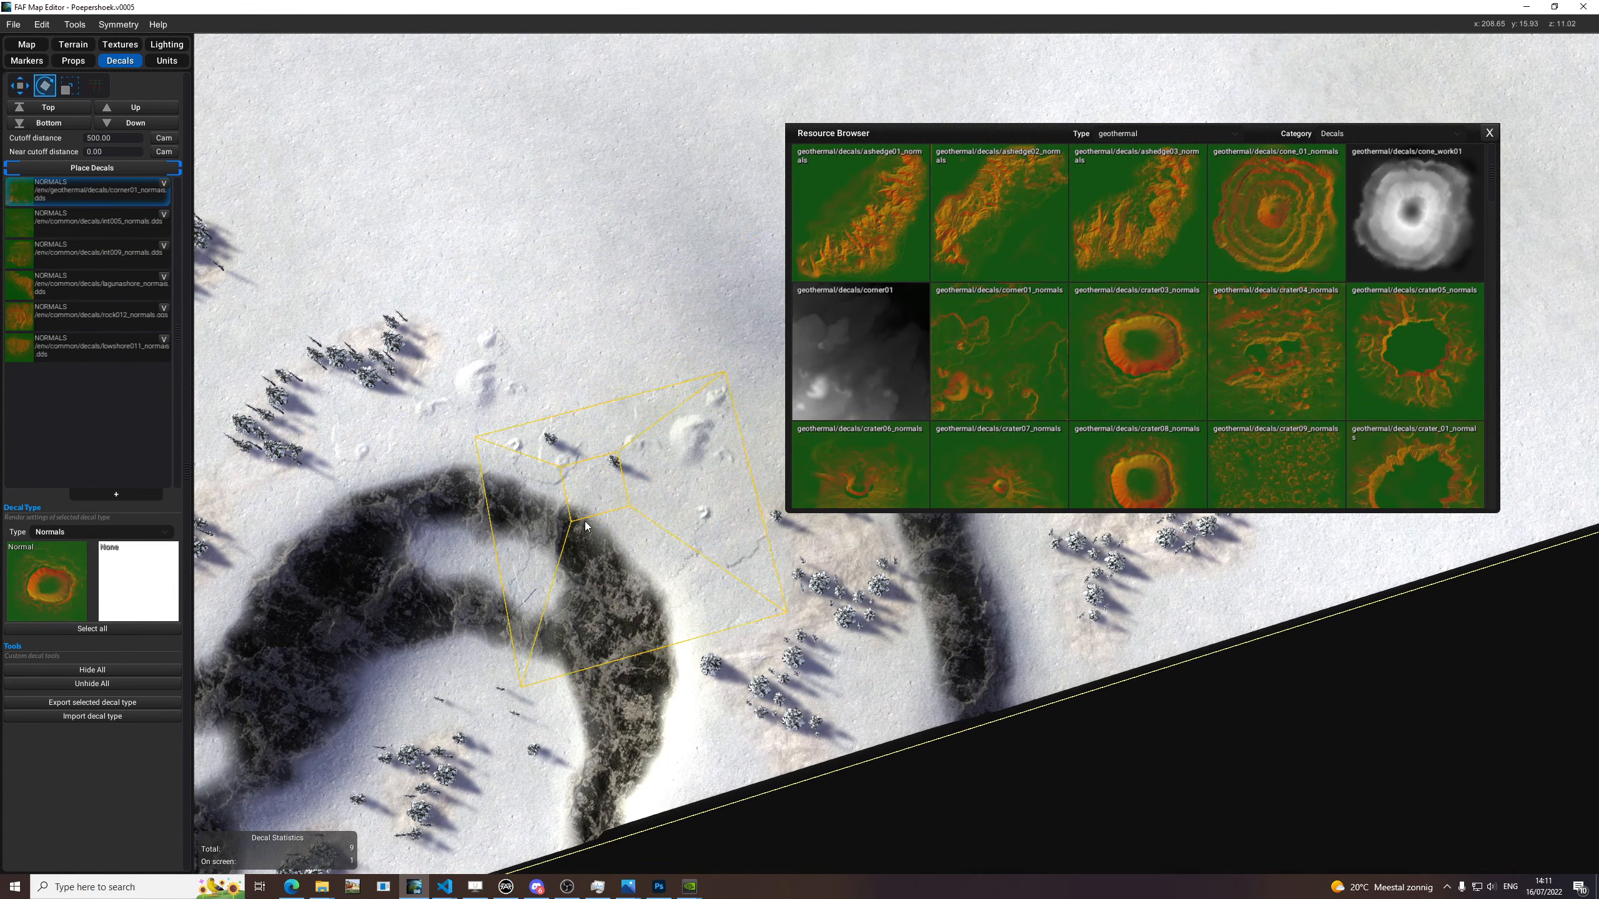
Try the corner01_normals decal around the curved cliff, rotate it and place one on the snow along the map-edge cliffs.
{"action": "middle_click_drag", "start_coordinate": [629, 525], "coordinate": [562, 501]}
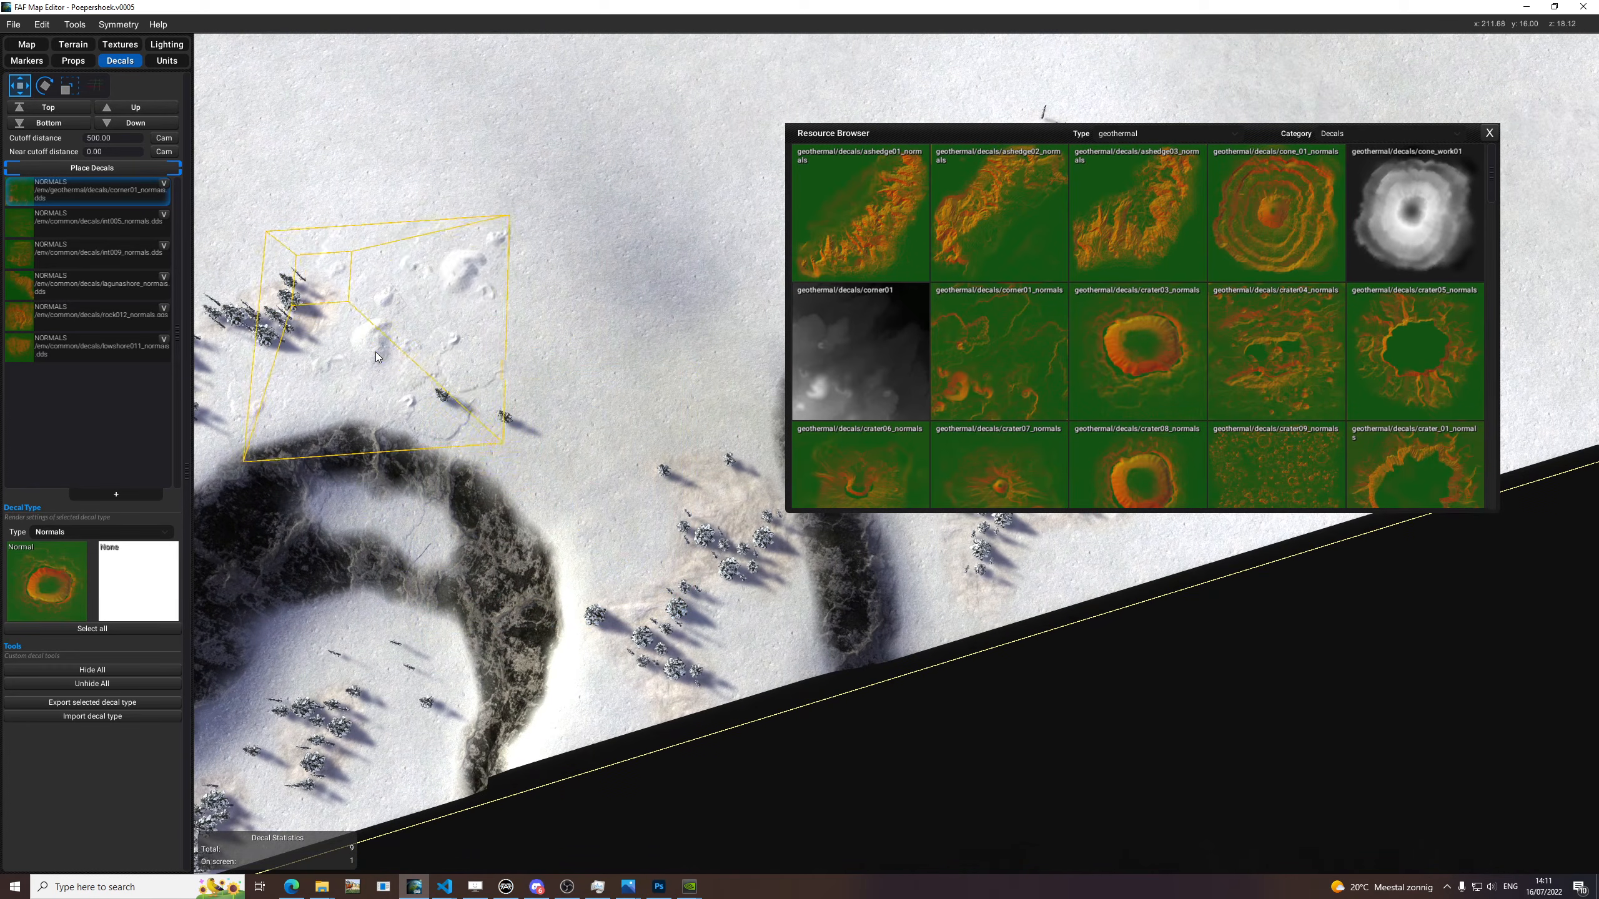
{"action": "middle_click_drag", "start_coordinate": [377, 360], "coordinate": [607, 488]}
{"action": "key", "text": "e"}
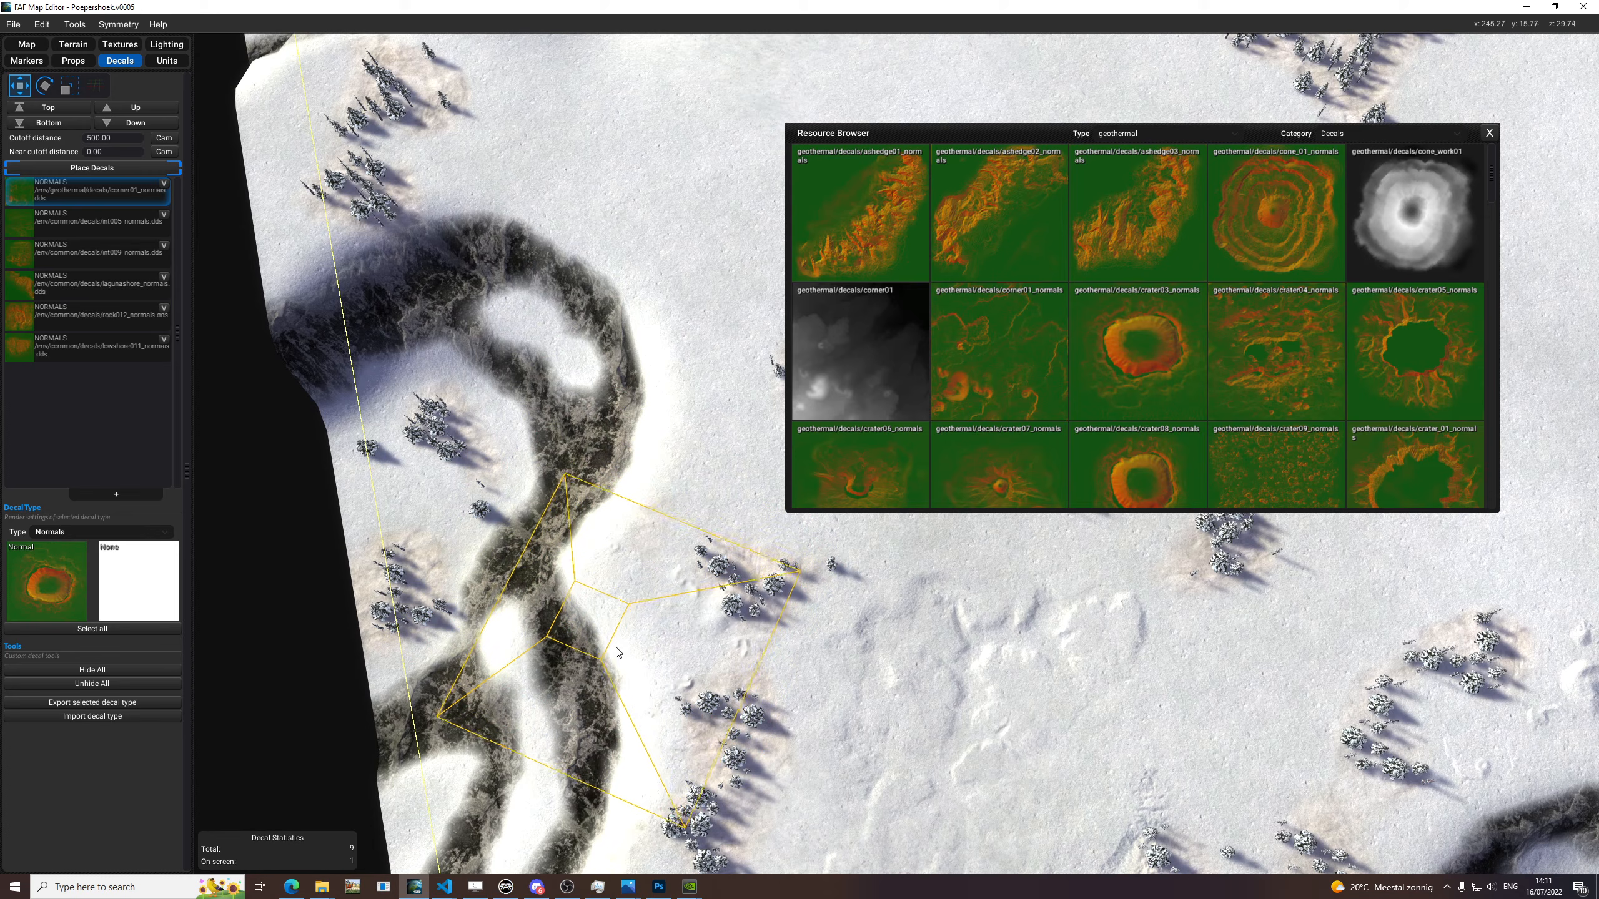
{"action": "left_click", "coordinate": [602, 640]}
{"action": "middle_click_drag", "start_coordinate": [1070, 780], "coordinate": [862, 608]}
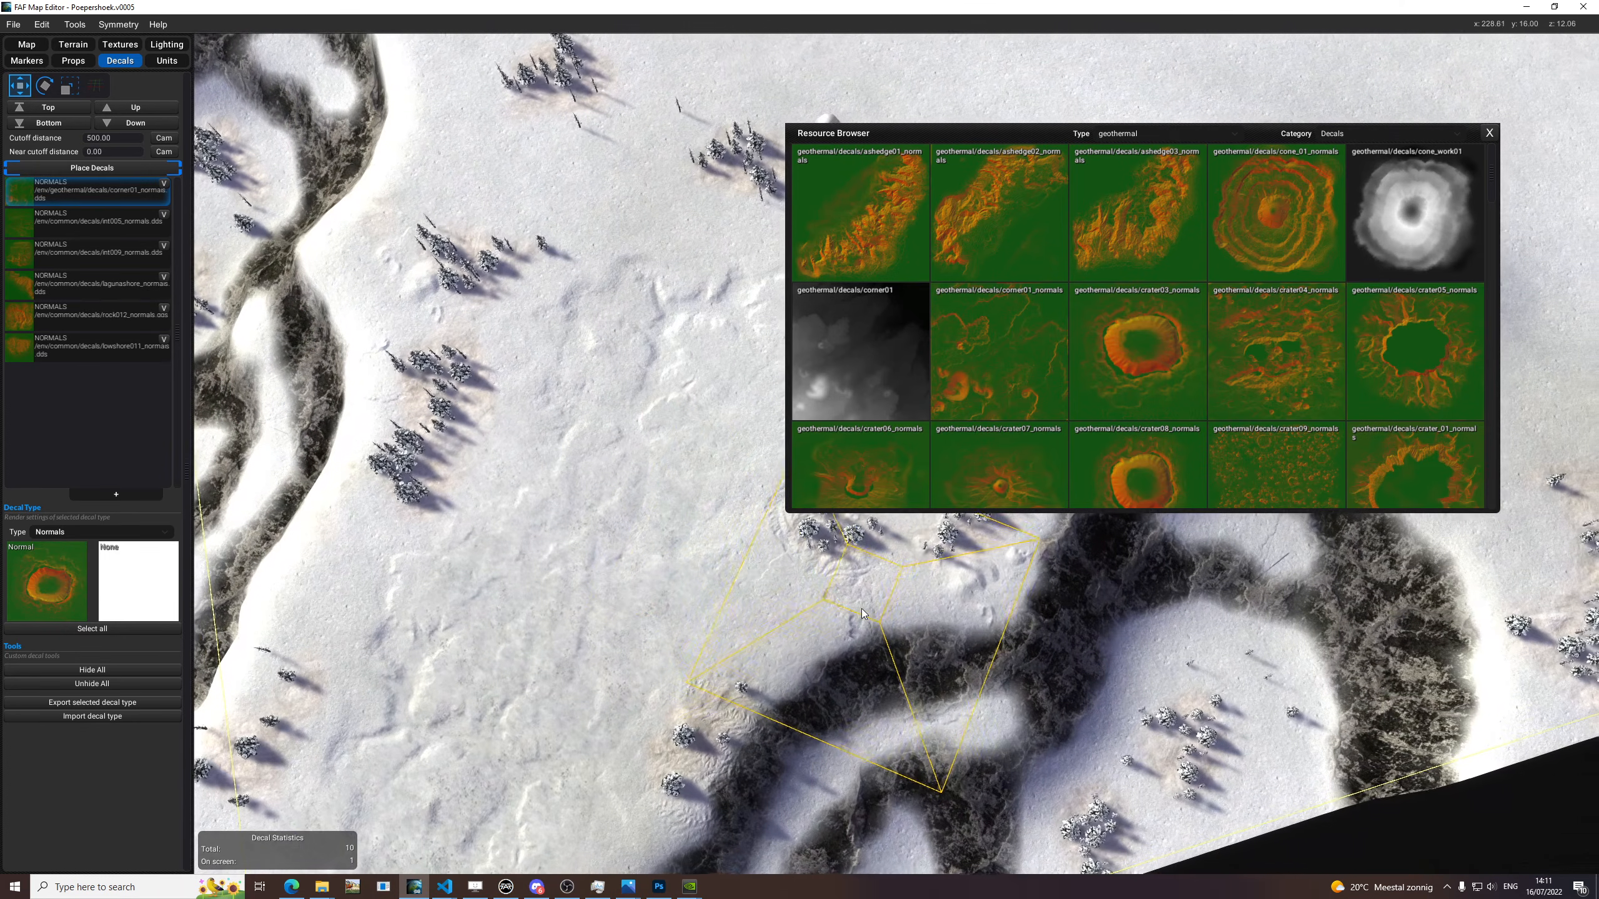
Add a new Normals decal type with geothermal ashedge03_normals and try it on the snow between the cliffs.
{"action": "left_click", "coordinate": [110, 498]}
{"action": "left_click", "coordinate": [83, 531]}
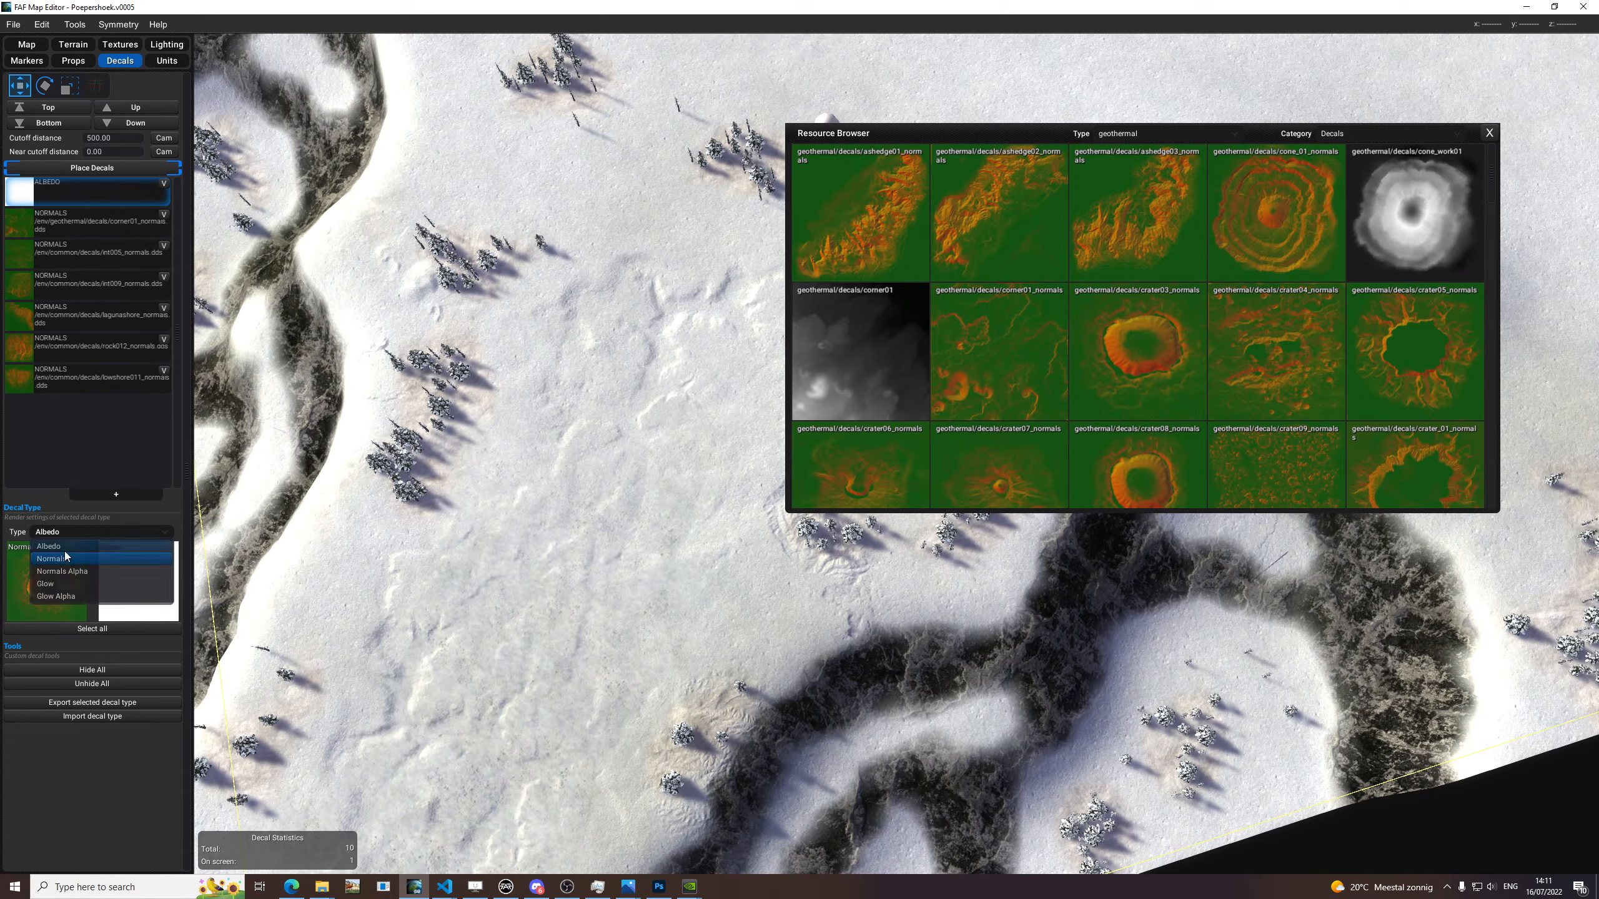
{"action": "left_click", "coordinate": [62, 531]}
{"action": "left_click", "coordinate": [65, 557]}
{"action": "scroll", "coordinate": [1350, 369], "scroll_direction": "down", "scroll_amount": 3}
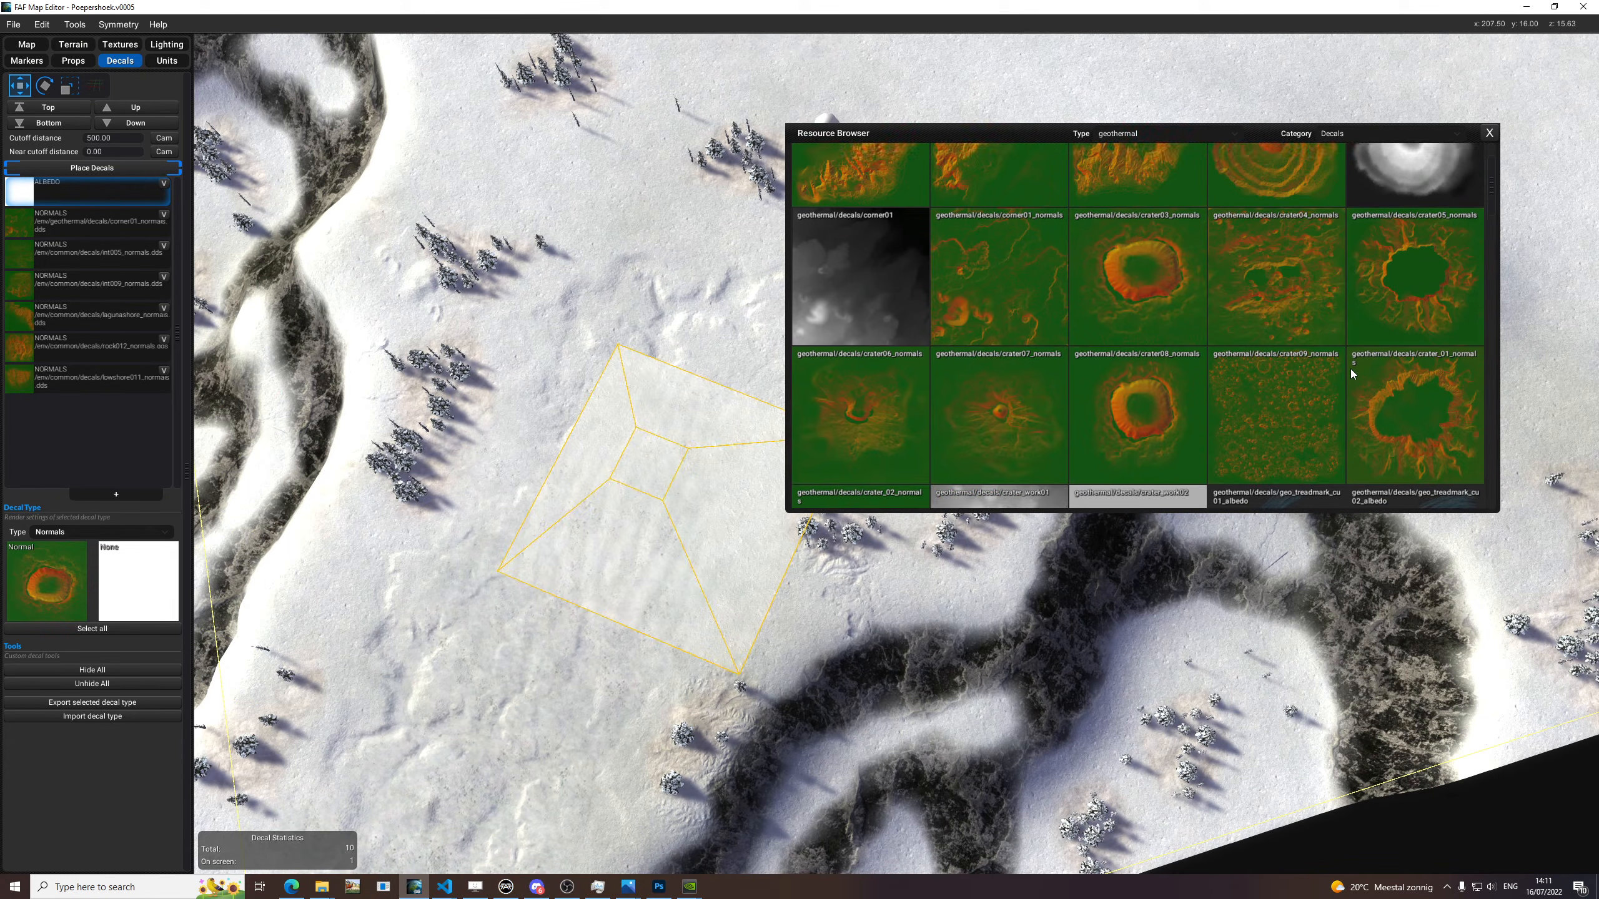
{"action": "scroll", "coordinate": [1350, 369], "scroll_direction": "down", "scroll_amount": 3}
{"action": "scroll", "coordinate": [1326, 362], "scroll_direction": "up", "scroll_amount": 6}
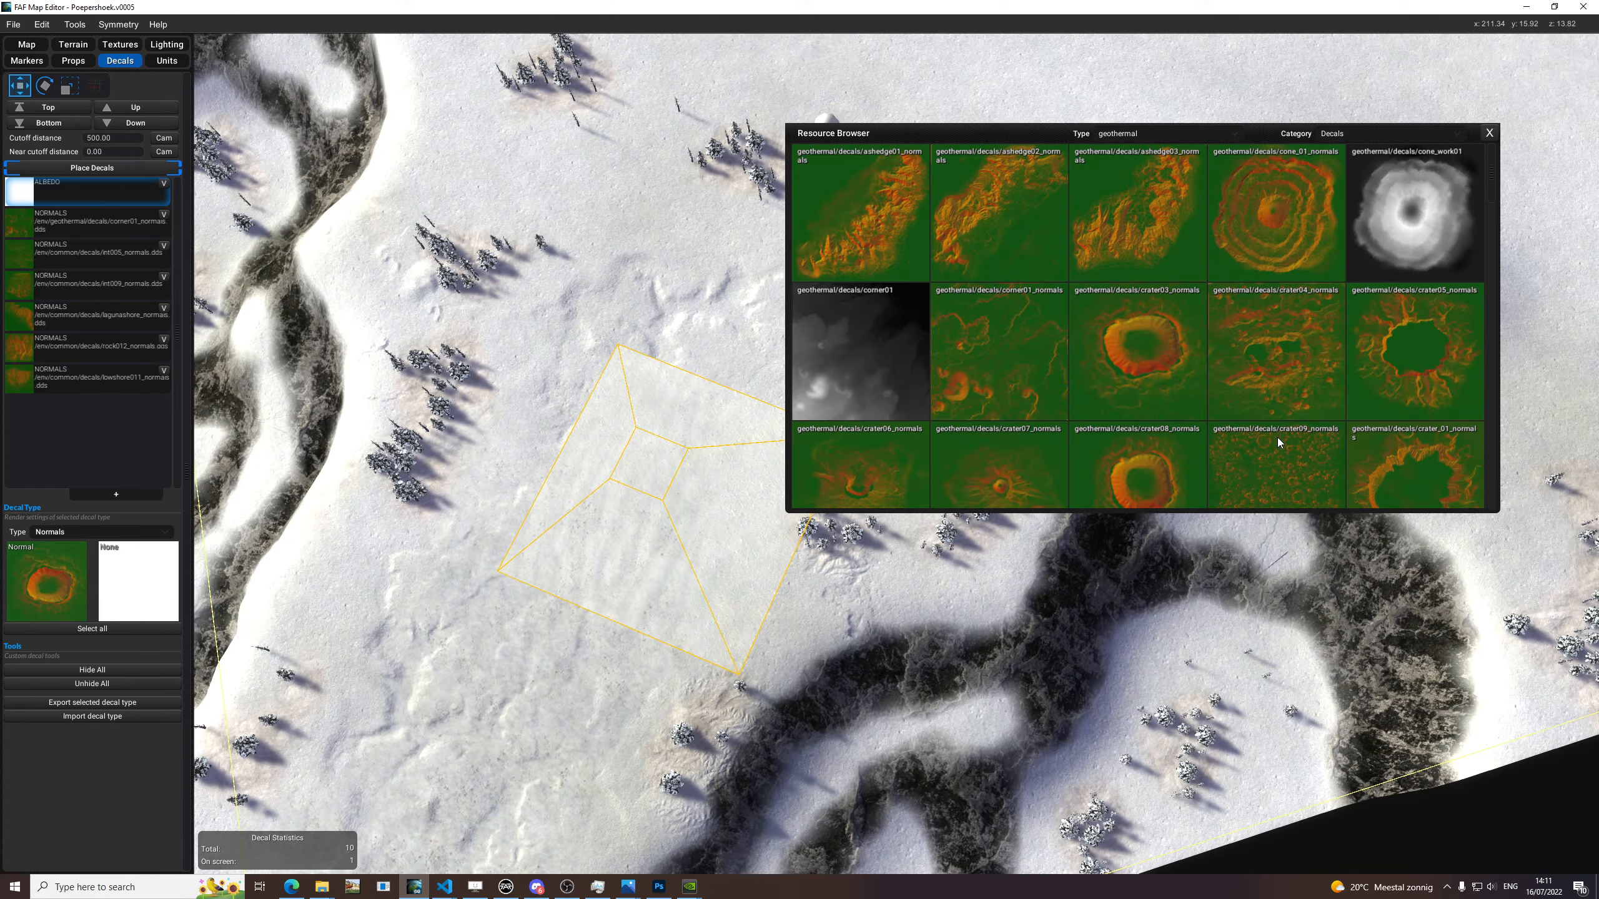
{"action": "left_click_drag", "start_coordinate": [1109, 247], "coordinate": [64, 563]}
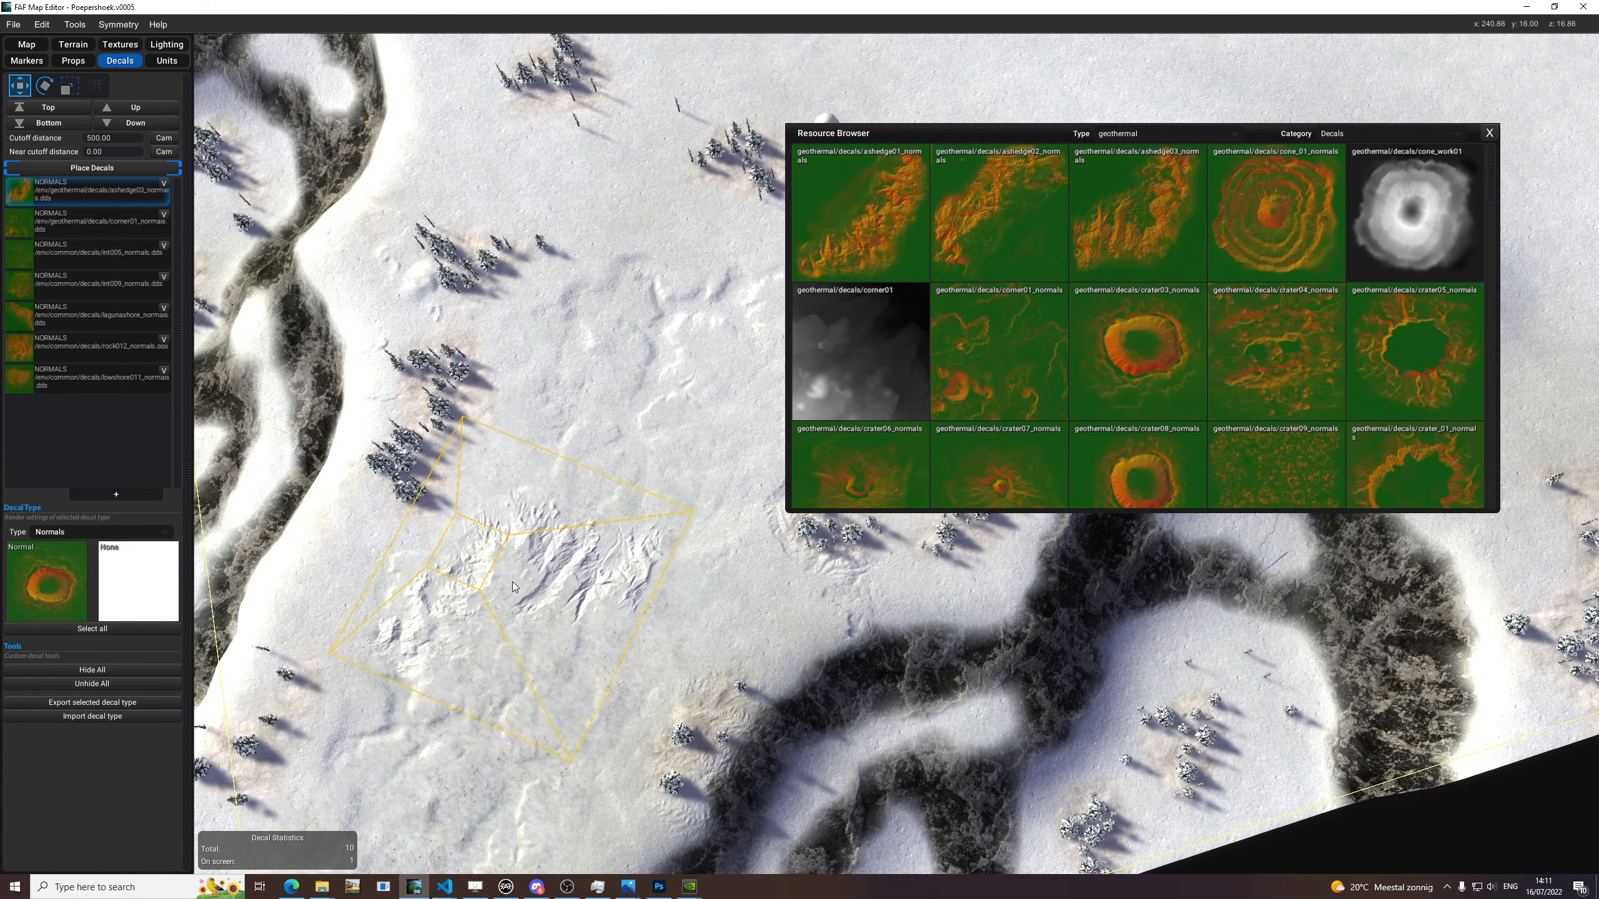
{"action": "middle_click_drag", "start_coordinate": [521, 575], "coordinate": [561, 549]}
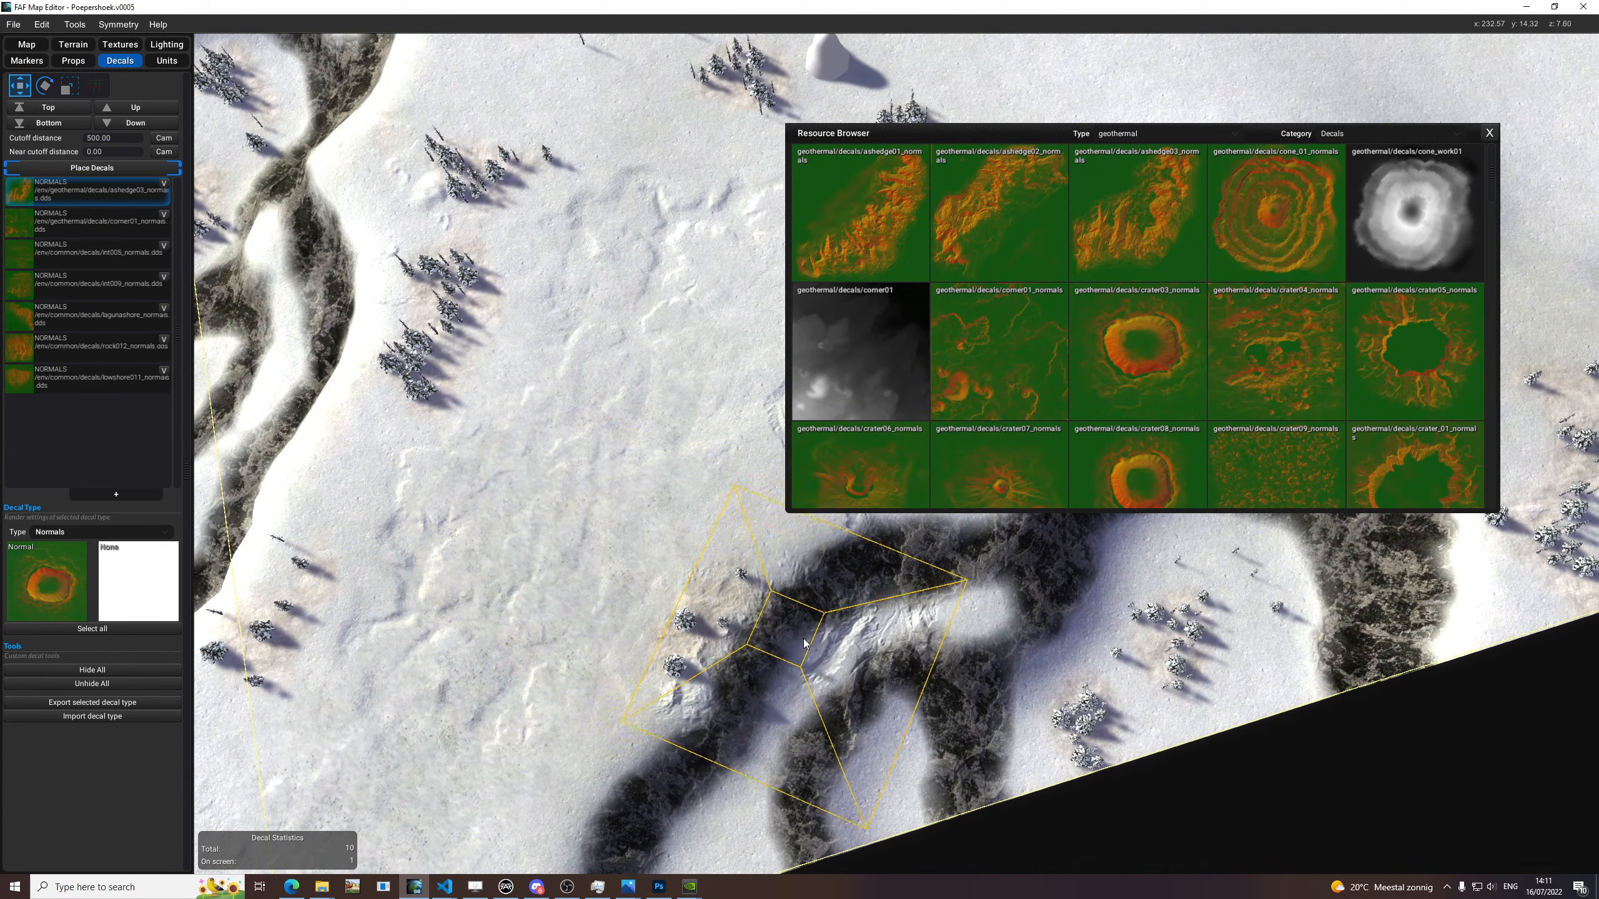
Switch the Resource Browser to the tundra decals and look through the available textures.
{"action": "left_click", "coordinate": [1143, 137]}
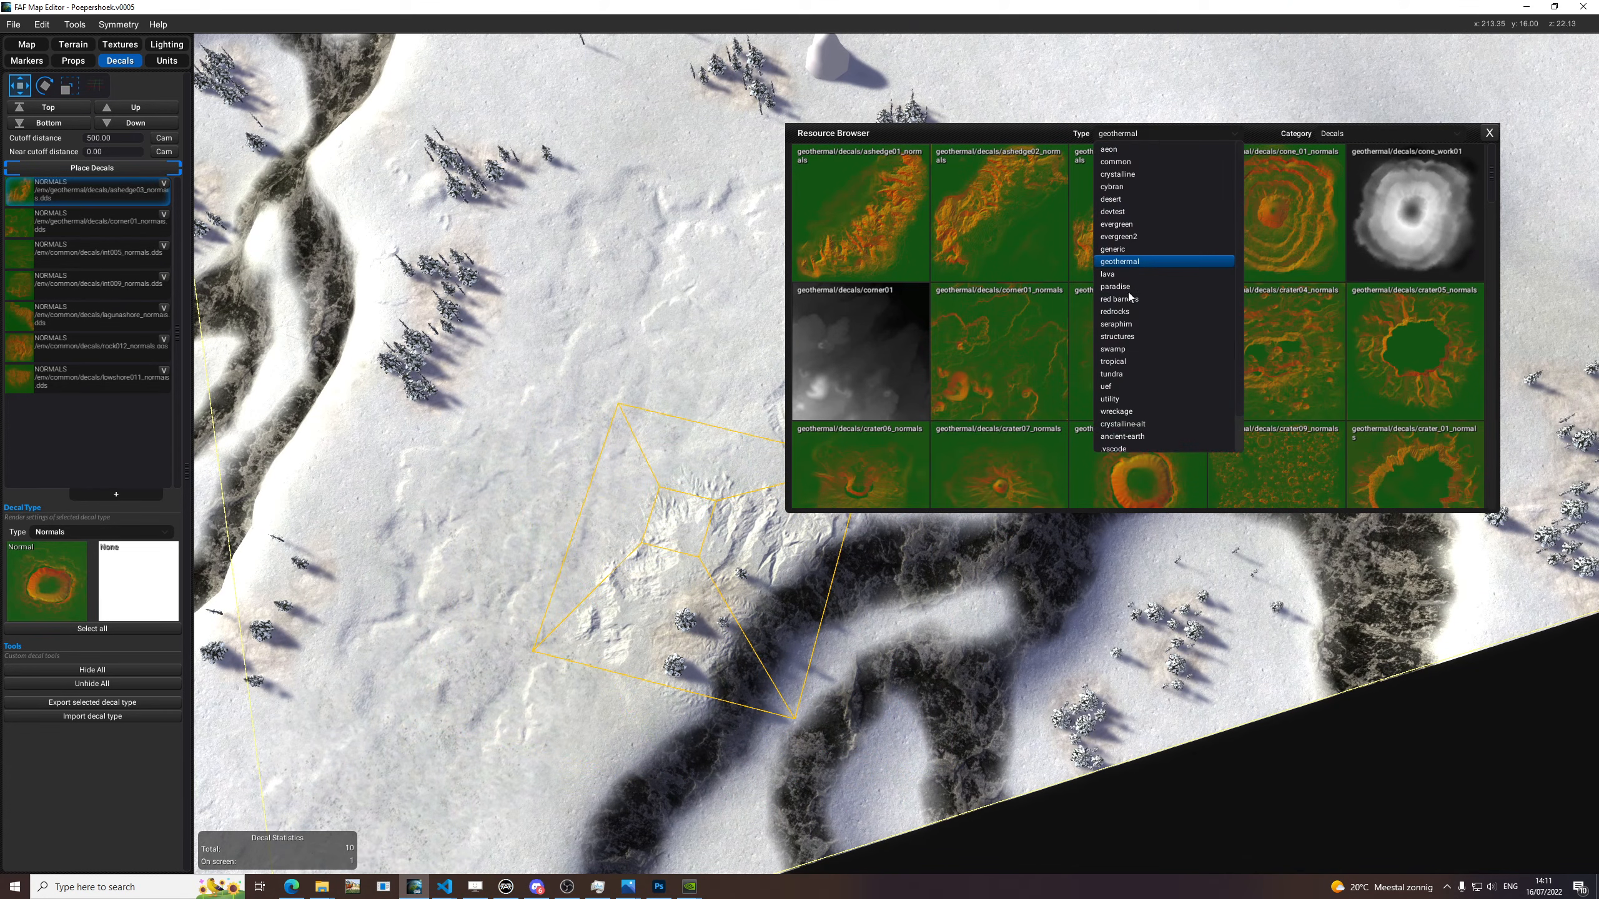
{"action": "left_click", "coordinate": [1111, 374]}
{"action": "scroll", "coordinate": [1133, 290], "scroll_direction": "down", "scroll_amount": 5}
{"action": "scroll", "coordinate": [1137, 262], "scroll_direction": "down", "scroll_amount": 6}
{"action": "scroll", "coordinate": [1138, 257], "scroll_direction": "down", "scroll_amount": 6}
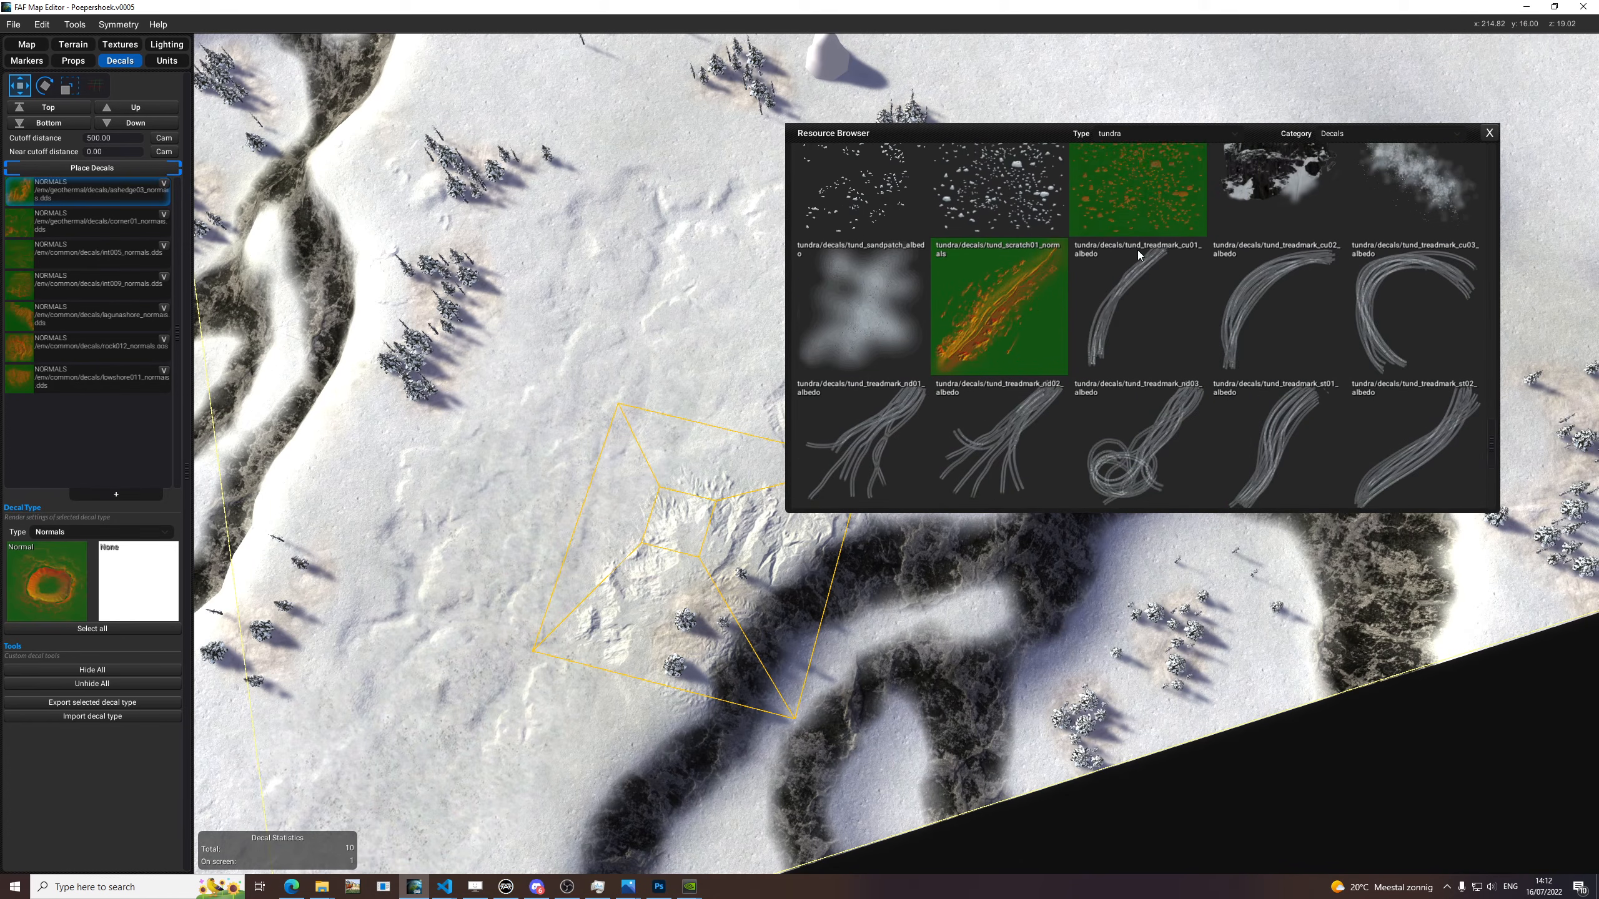
{"action": "scroll", "coordinate": [1137, 250], "scroll_direction": "down", "scroll_amount": 4}
{"action": "left_click_drag", "start_coordinate": [901, 340], "coordinate": [876, 316]}
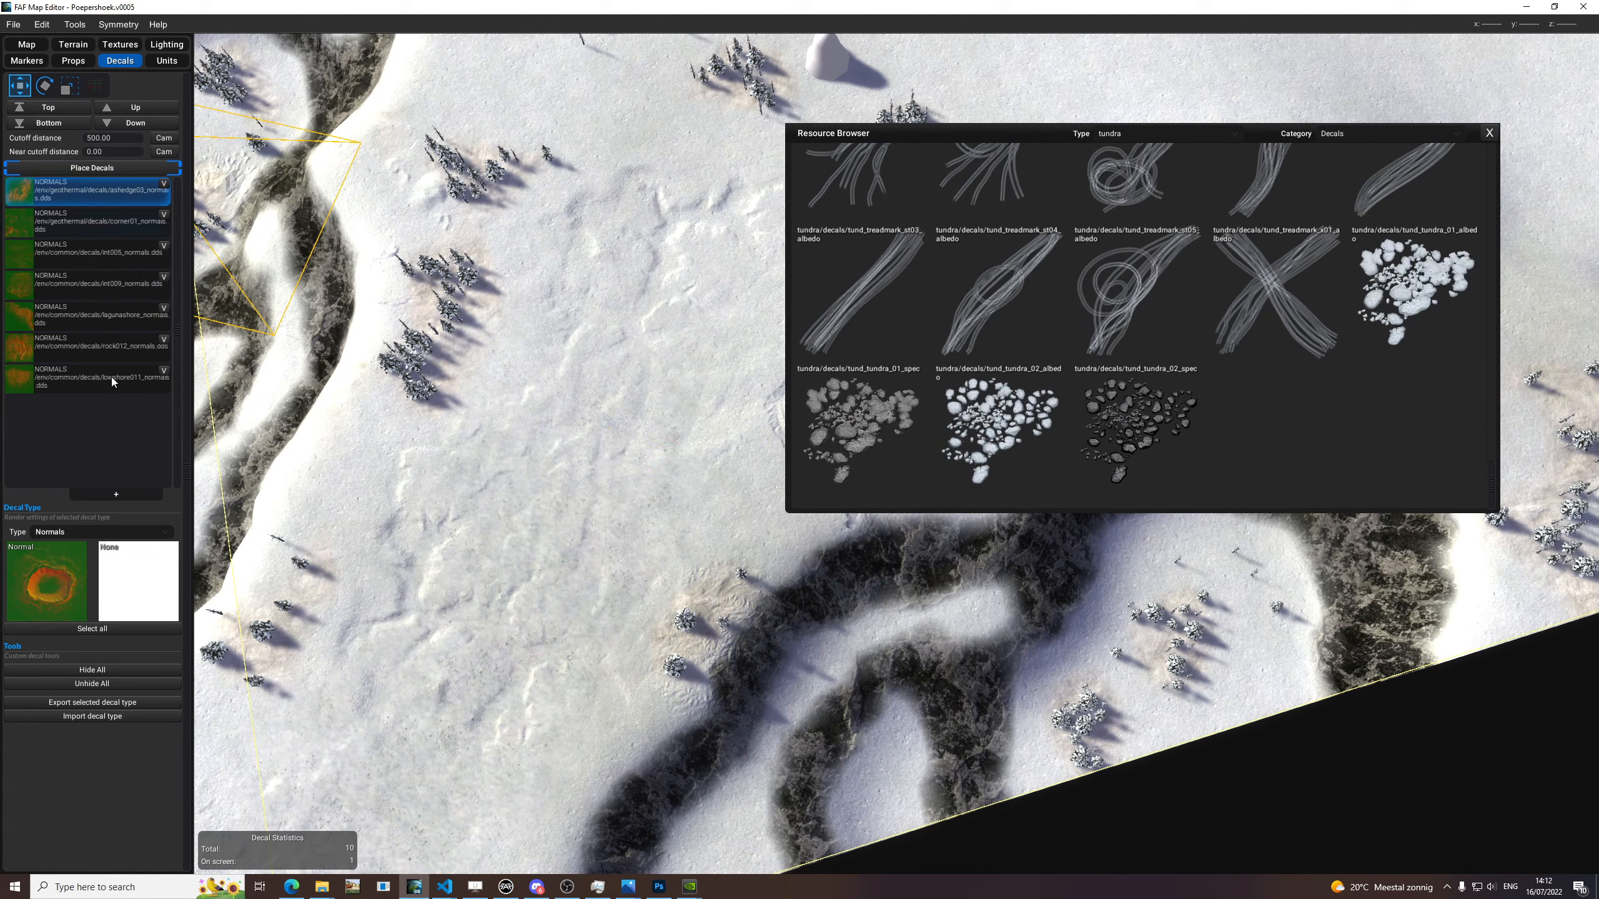
Add a new Albedo decal type with tund_treadmark_st03_albedo and move the Resource Browser aside to free the map view.
{"action": "left_click", "coordinate": [116, 496]}
{"action": "left_click", "coordinate": [62, 546]}
{"action": "scroll", "coordinate": [583, 570], "scroll_direction": "down", "scroll_amount": 8}
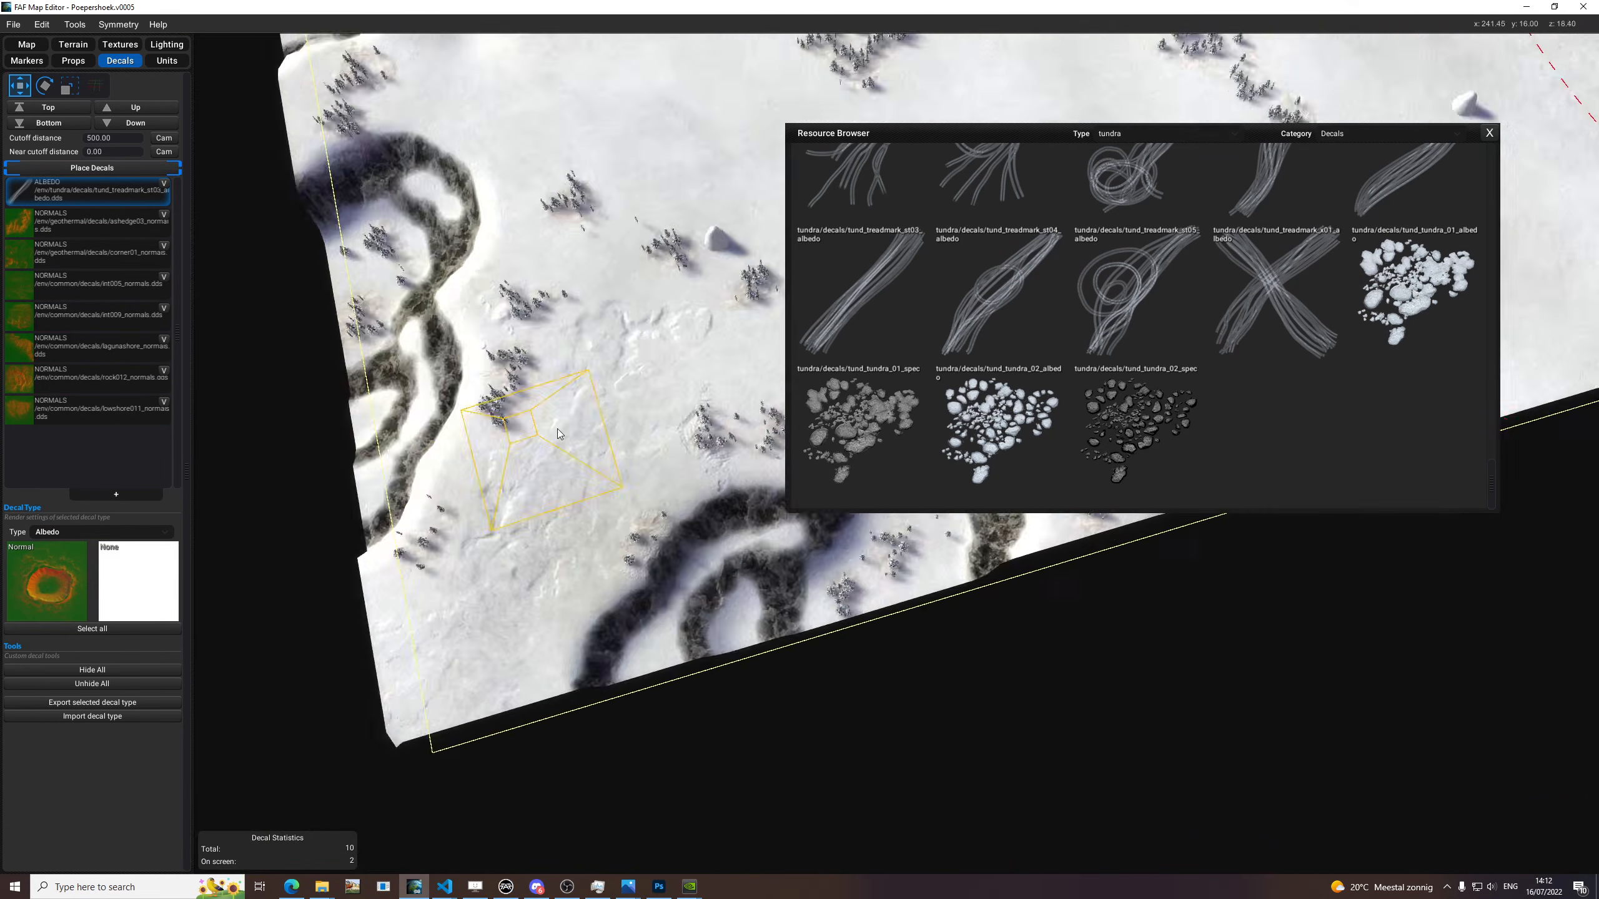
{"action": "left_click_drag", "start_coordinate": [1079, 140], "coordinate": [1598, 175]}
Try a rotated tread-mark decal on the open snow east of the dark cliff, then delete the placed decal.
{"action": "scroll", "coordinate": [1227, 409], "scroll_direction": "up", "scroll_amount": 8}
{"action": "middle_click_drag", "start_coordinate": [1249, 403], "coordinate": [921, 490]}
{"action": "key", "text": "e"}
{"action": "middle_click_drag", "start_coordinate": [1020, 438], "coordinate": [977, 406]}
{"action": "key", "text": "e"}
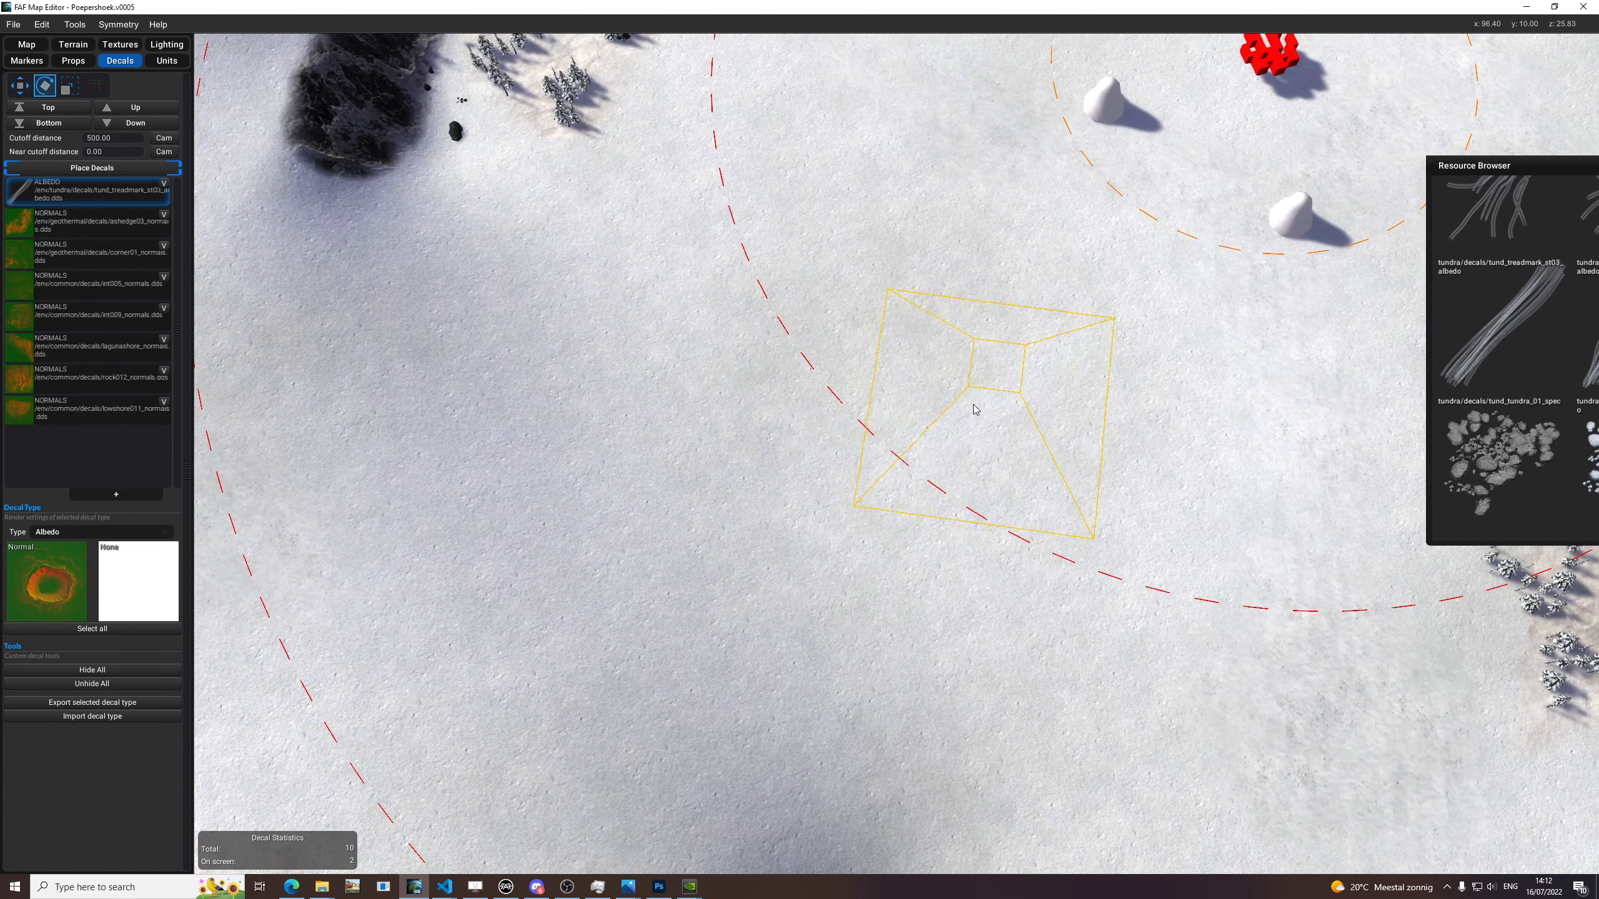
{"action": "scroll", "coordinate": [1258, 428], "scroll_direction": "down", "scroll_amount": 8}
{"action": "scroll", "coordinate": [1053, 490], "scroll_direction": "up", "scroll_amount": 10}
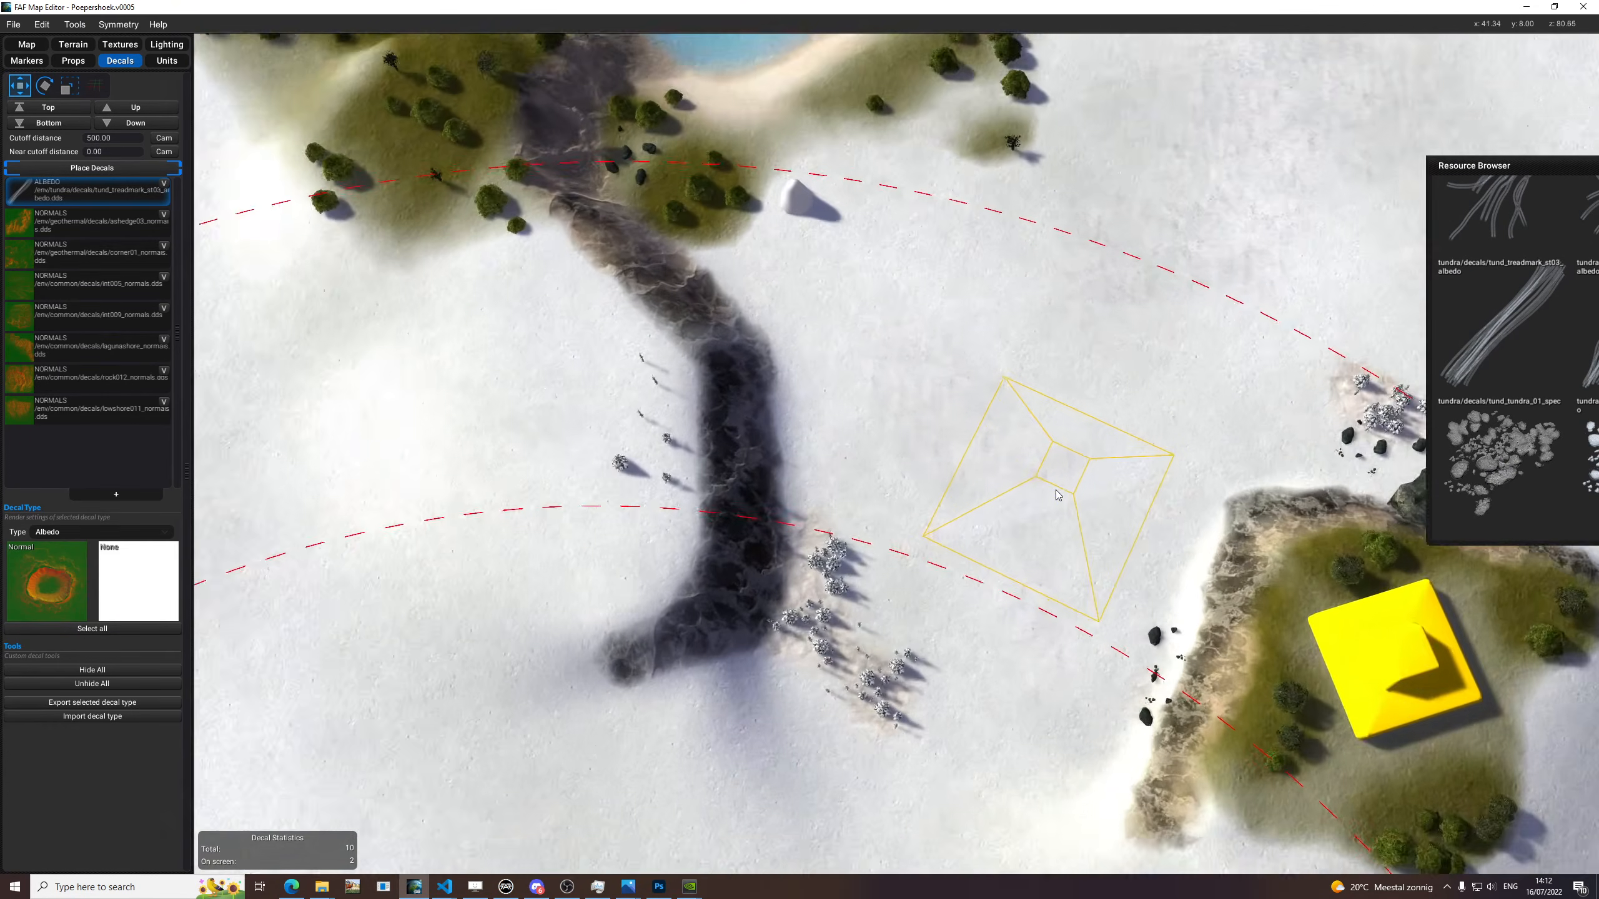
{"action": "middle_click_drag", "start_coordinate": [1053, 490], "coordinate": [985, 478]}
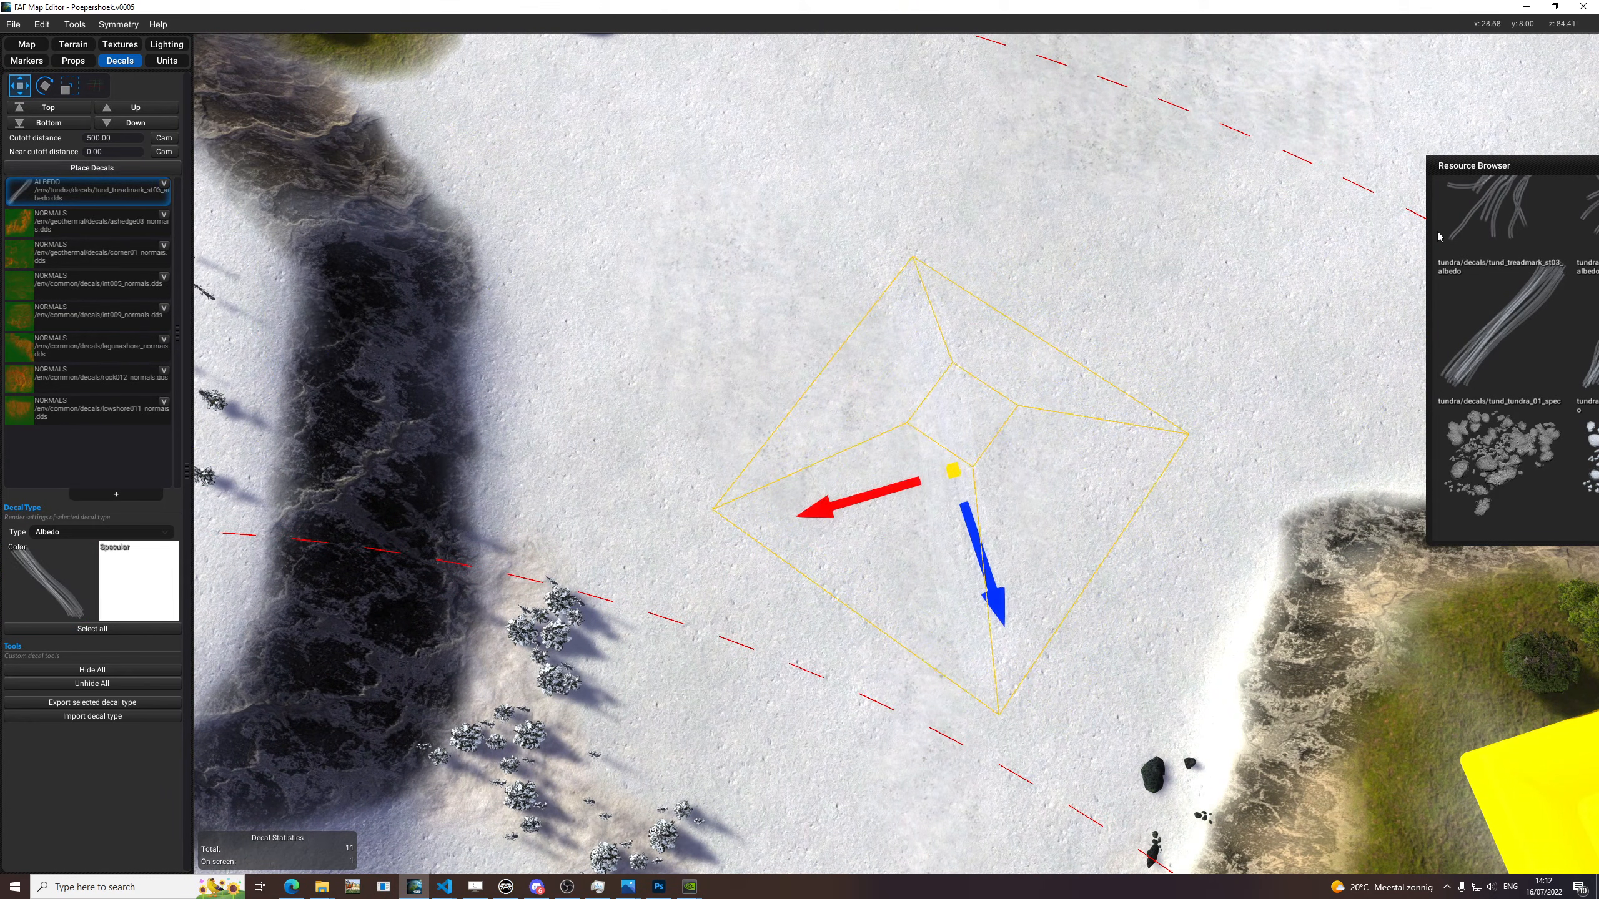
{"action": "key", "text": "Delete"}
Reselect the tread-mark decal type, replace its texture with tund_tundra_02_albedo and try it rotated beside the dark cliff.
{"action": "left_click_drag", "start_coordinate": [1506, 170], "coordinate": [1025, 127]}
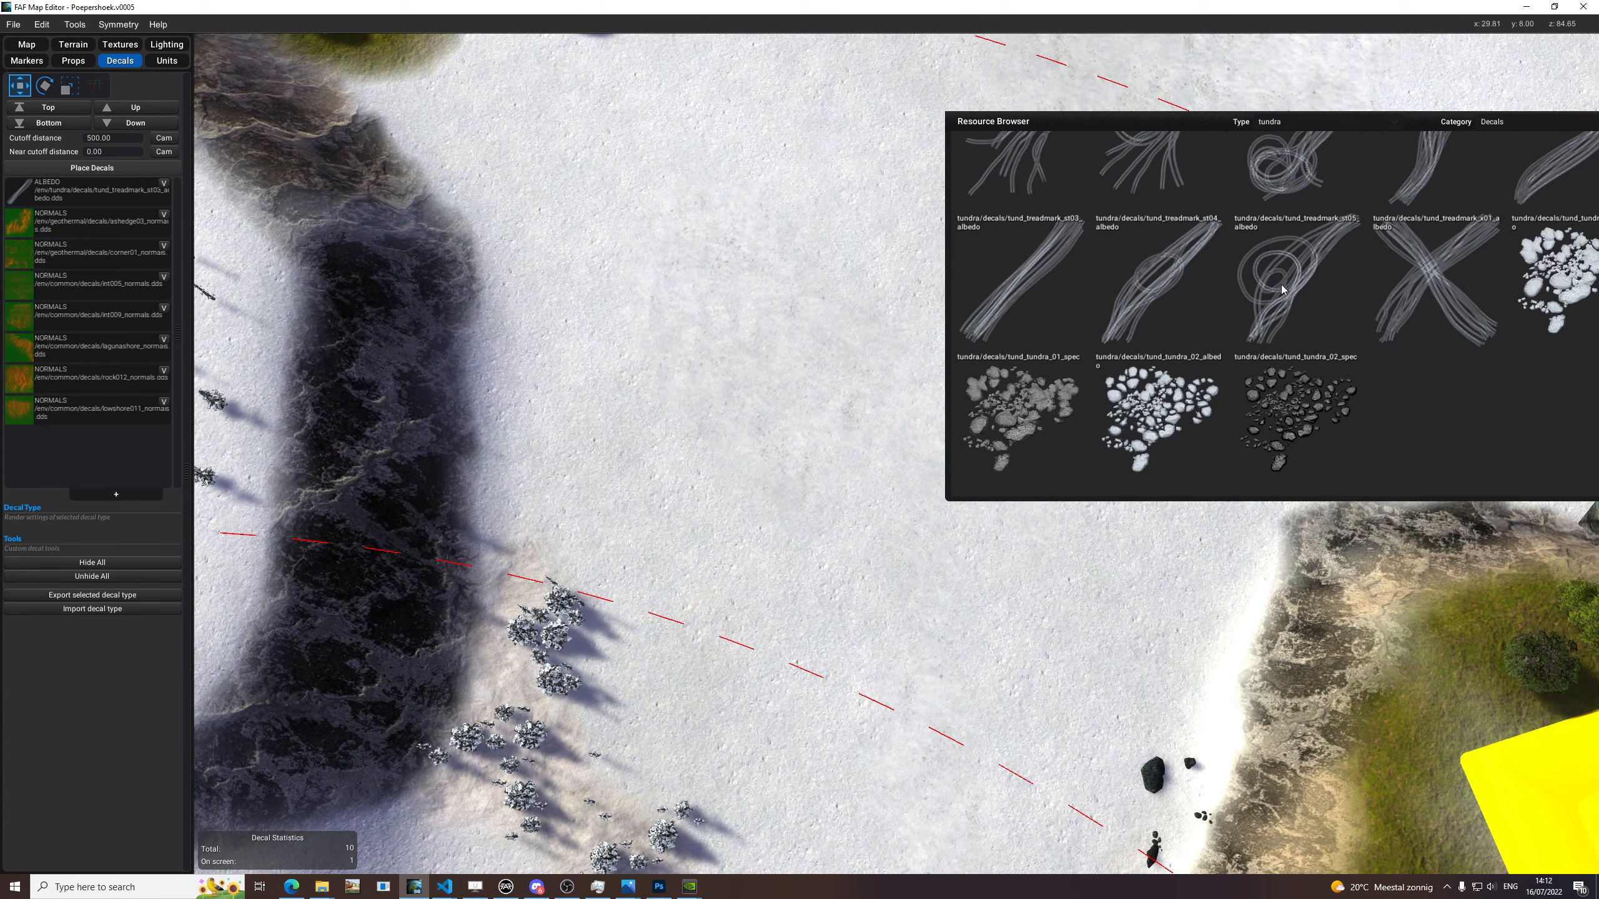
{"action": "left_click", "coordinate": [86, 182]}
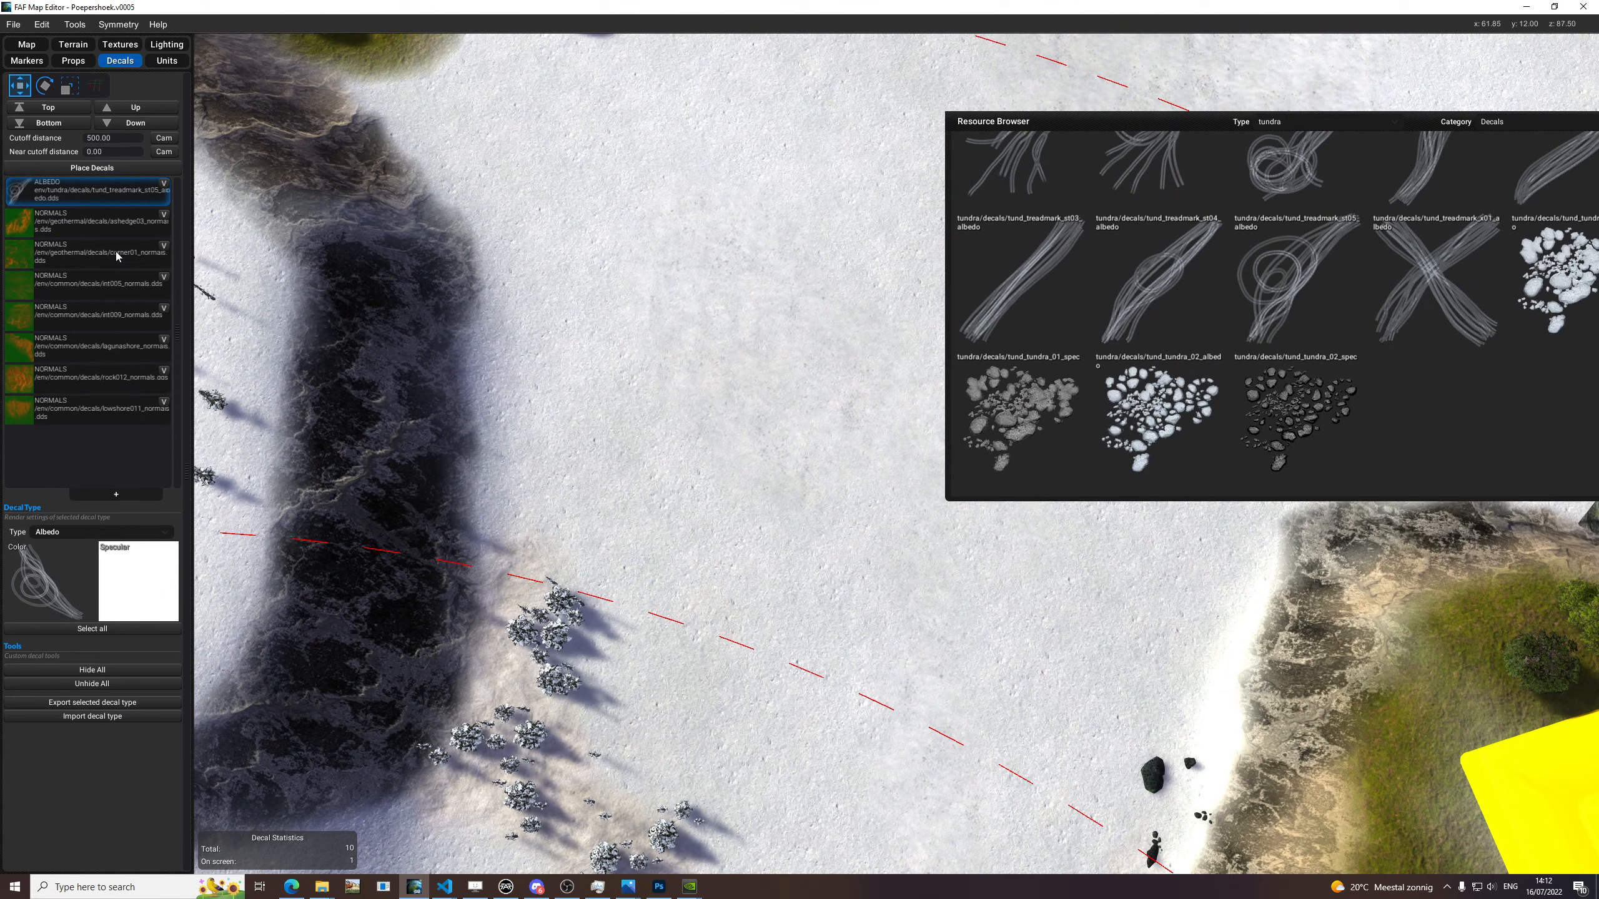
{"action": "left_click", "coordinate": [124, 168]}
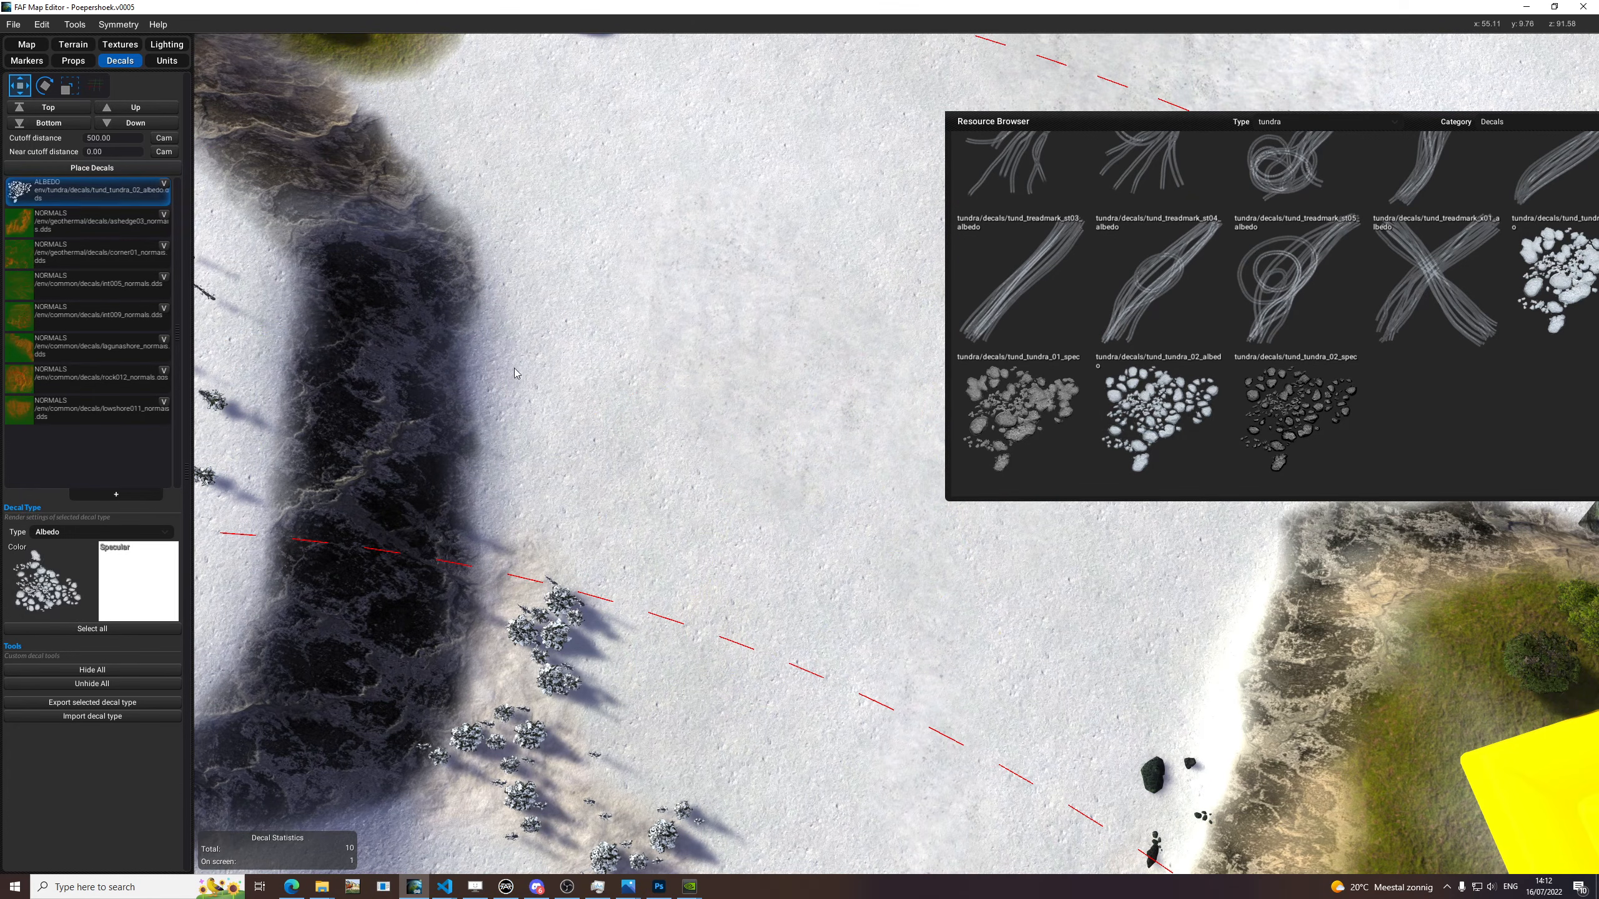
{"action": "key", "text": "e"}
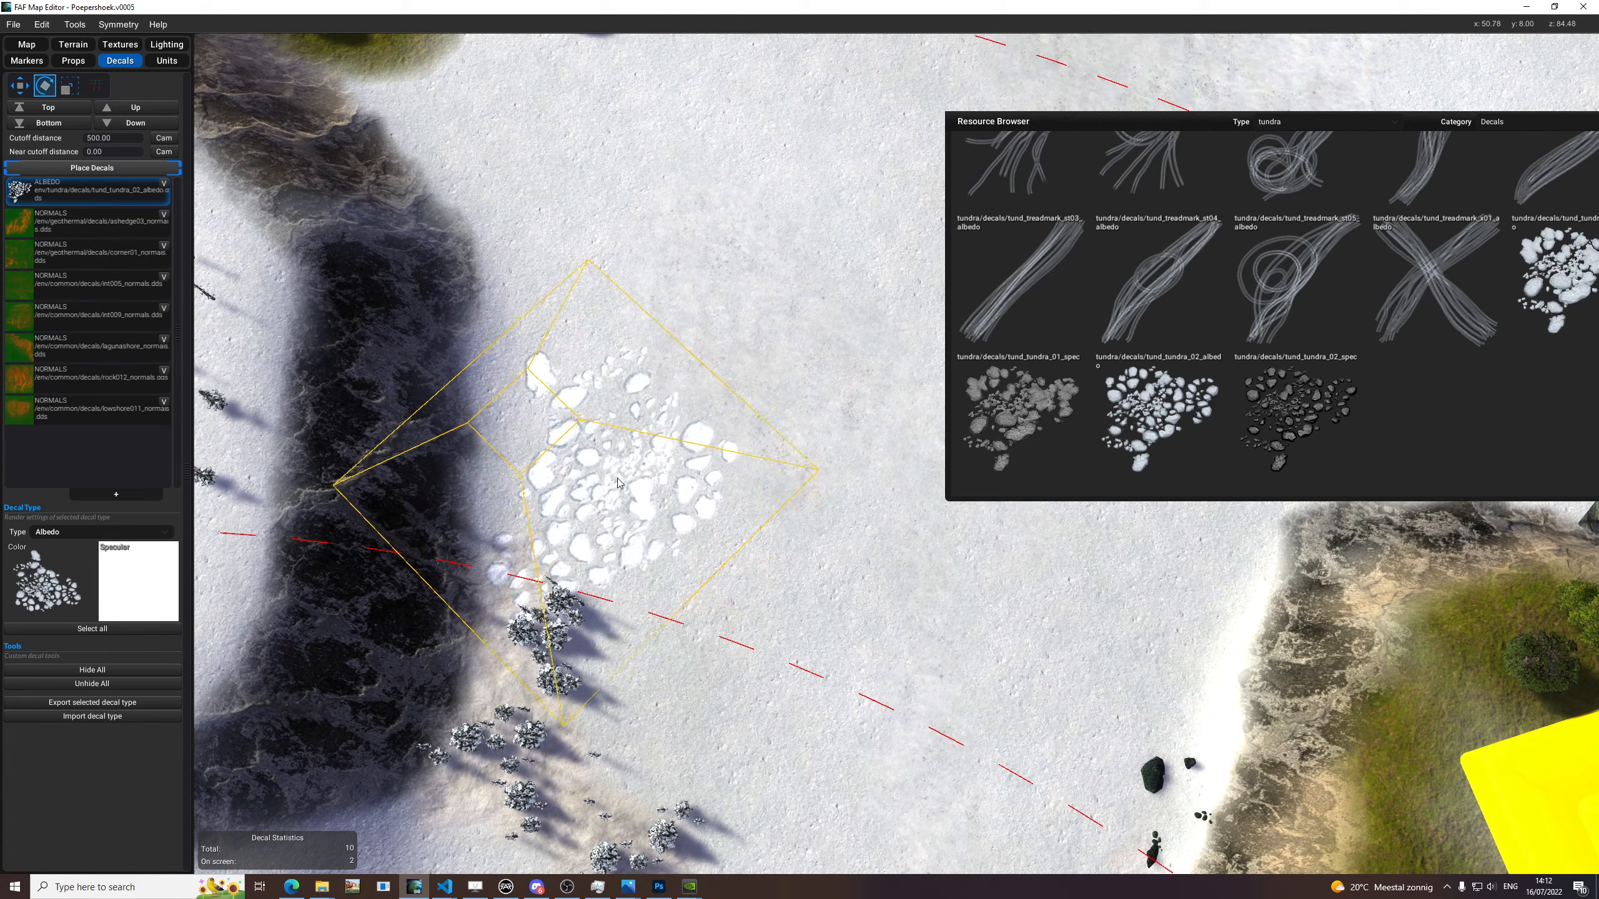
Change the color texture to tund_tundra_01_spec, shrink the decal and try it on the cliff and around the black rocks.
{"action": "left_click_drag", "start_coordinate": [1021, 424], "coordinate": [47, 586]}
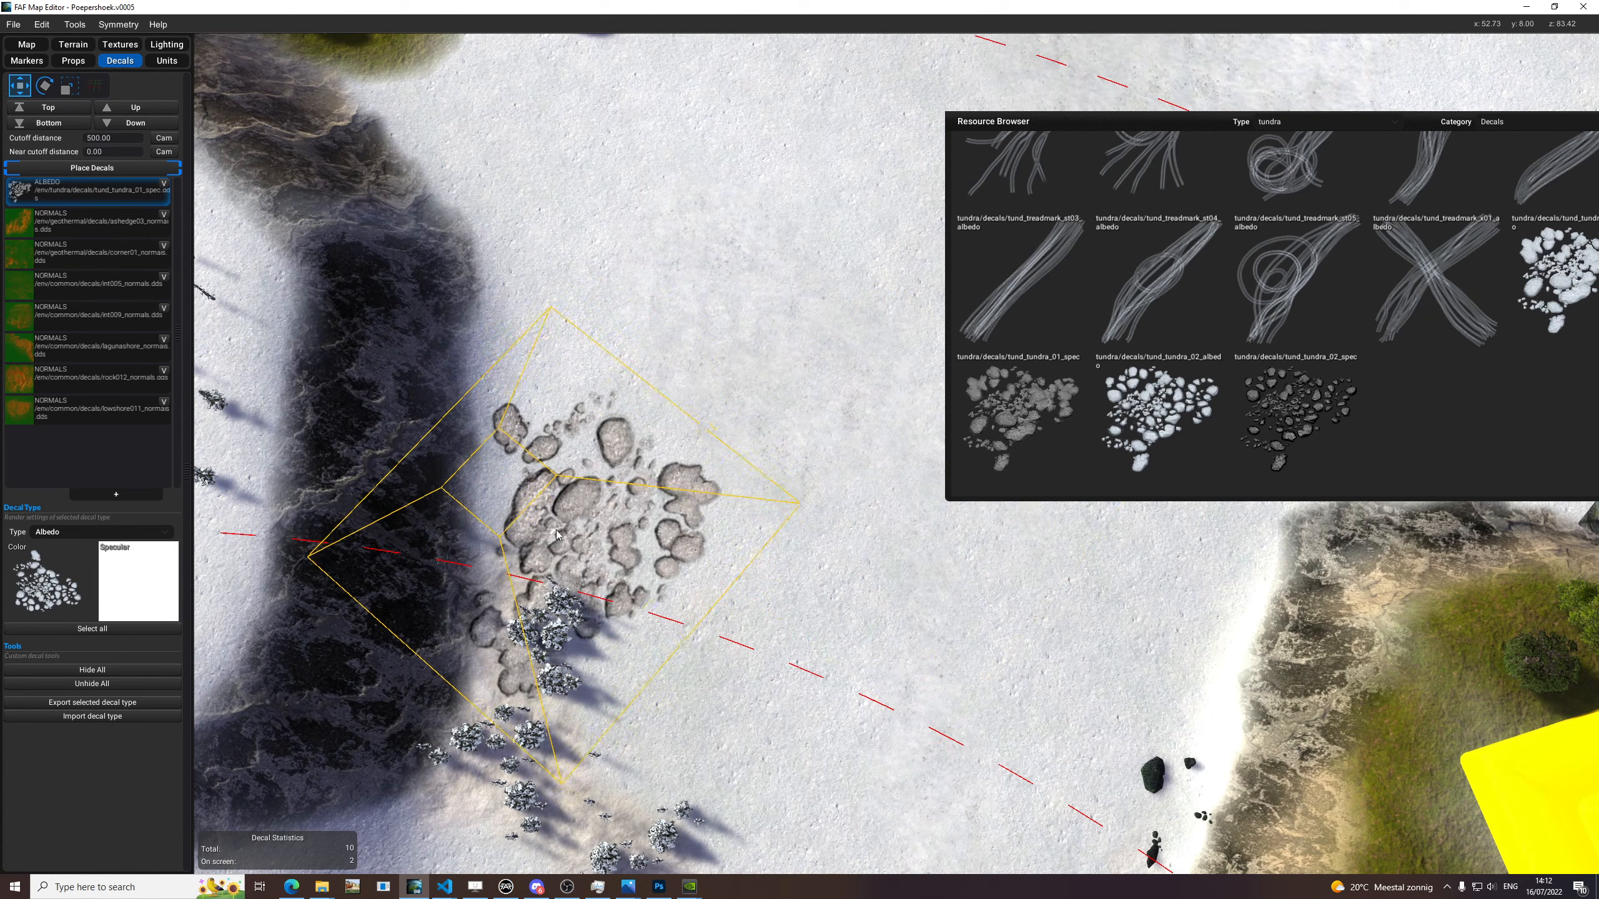
{"action": "key", "text": "r"}
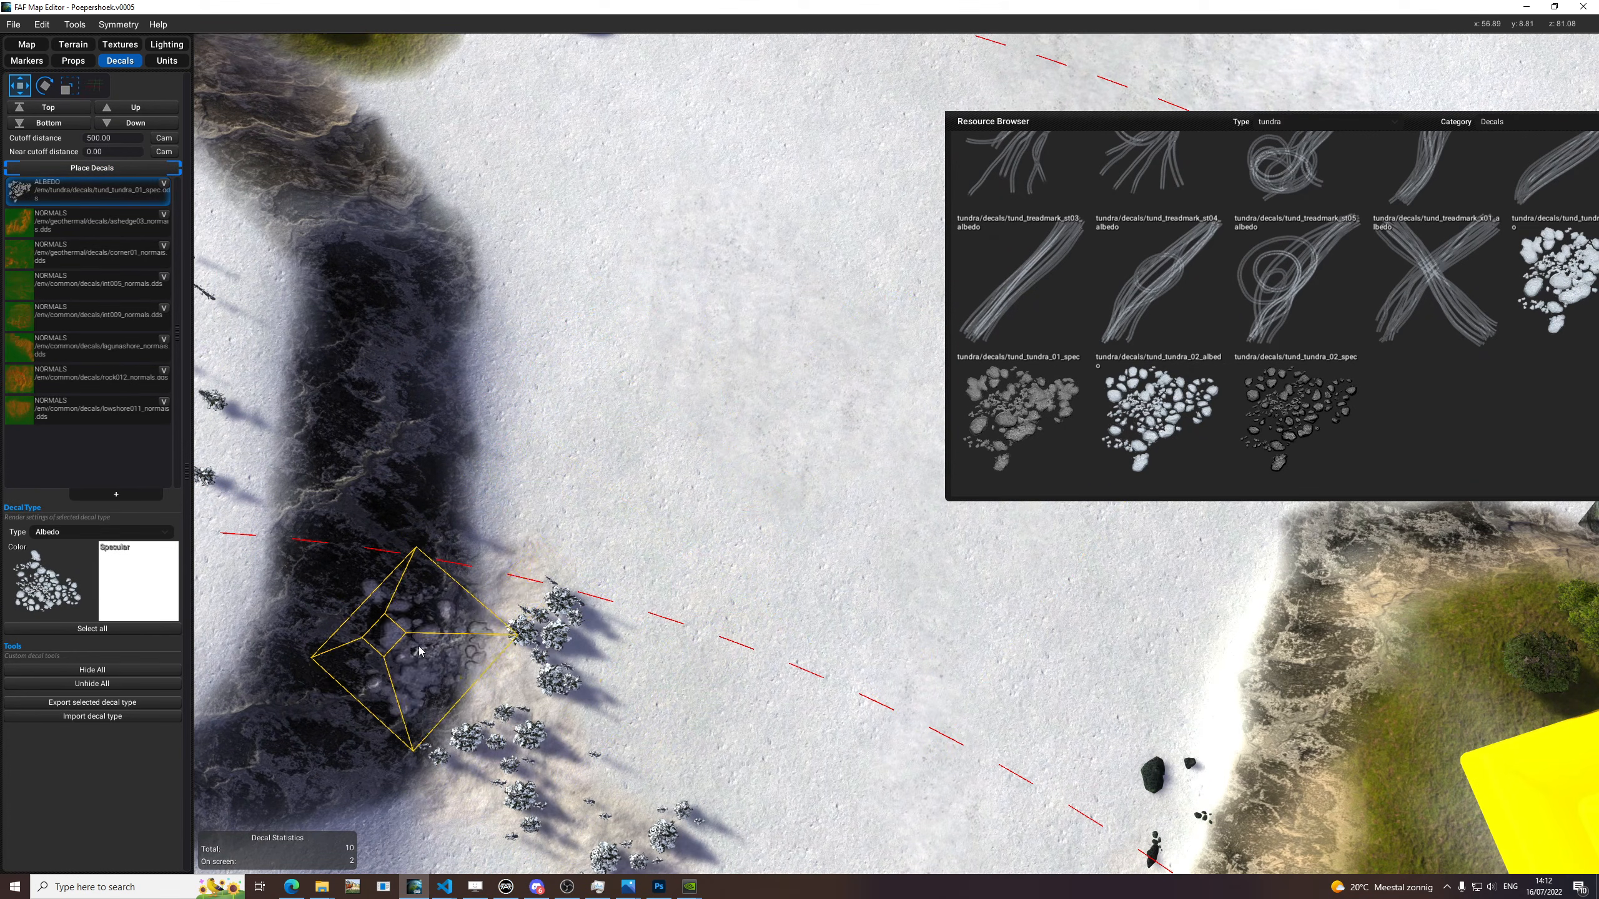
{"action": "middle_click_drag", "start_coordinate": [510, 576], "coordinate": [856, 476]}
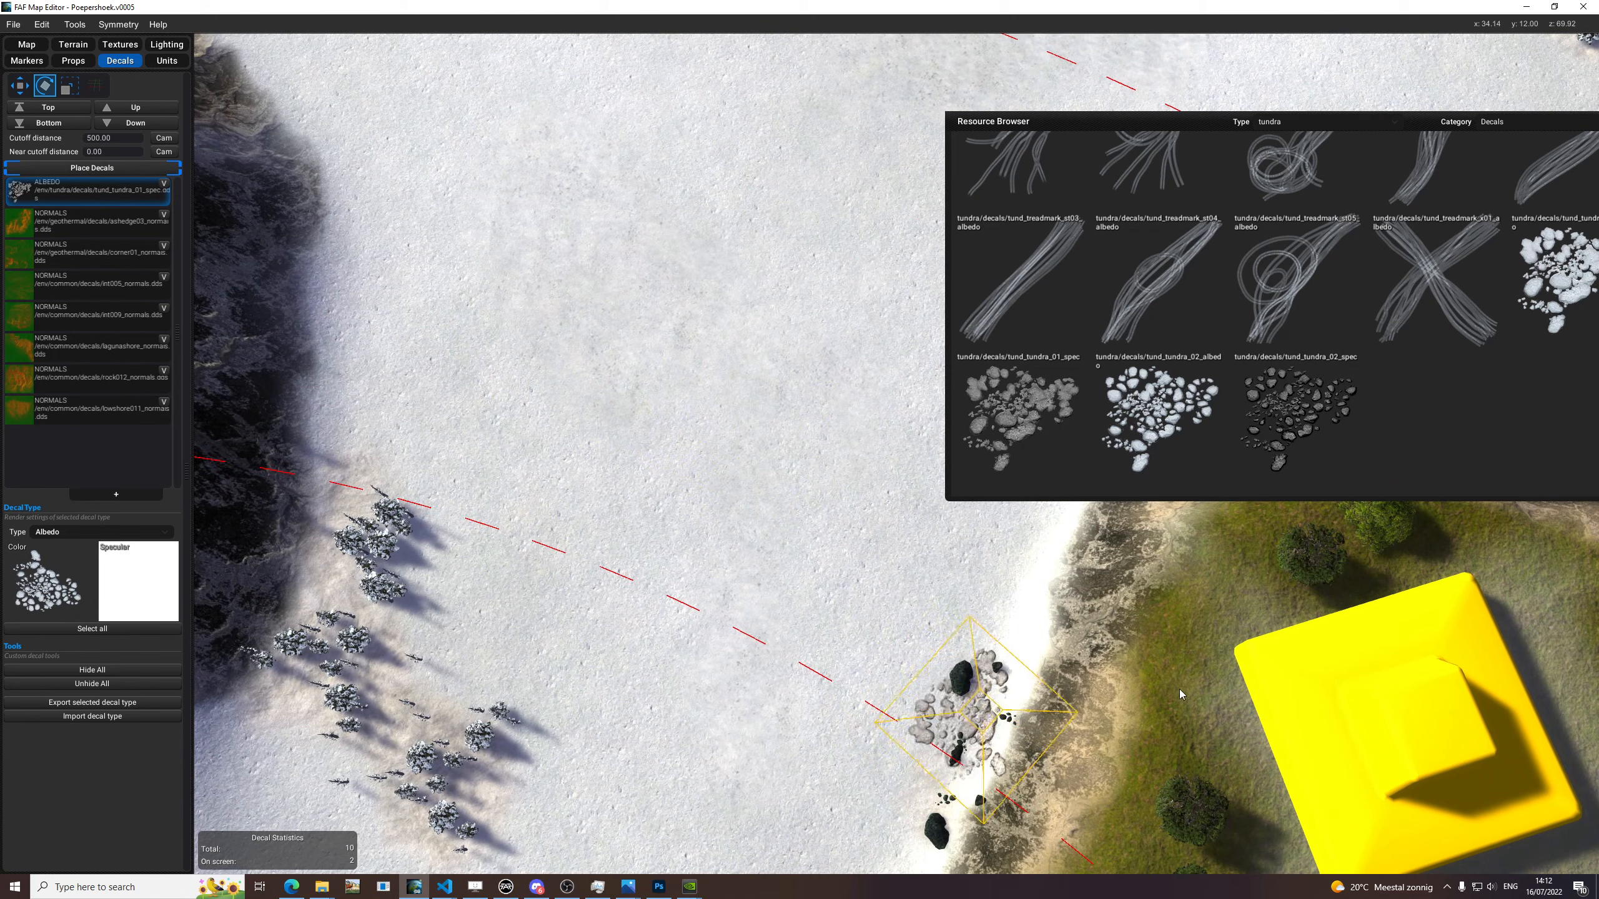
{"action": "scroll", "coordinate": [1032, 736], "scroll_direction": "up", "scroll_amount": 8}
Change the color texture to tund_tundra_02_spec and try it at the grassy plateau's edge and on the open snow.
{"action": "middle_click_drag", "start_coordinate": [1330, 570], "coordinate": [1292, 441]}
{"action": "left_click", "coordinate": [1291, 441]}
{"action": "scroll", "coordinate": [707, 608], "scroll_direction": "down", "scroll_amount": 5}
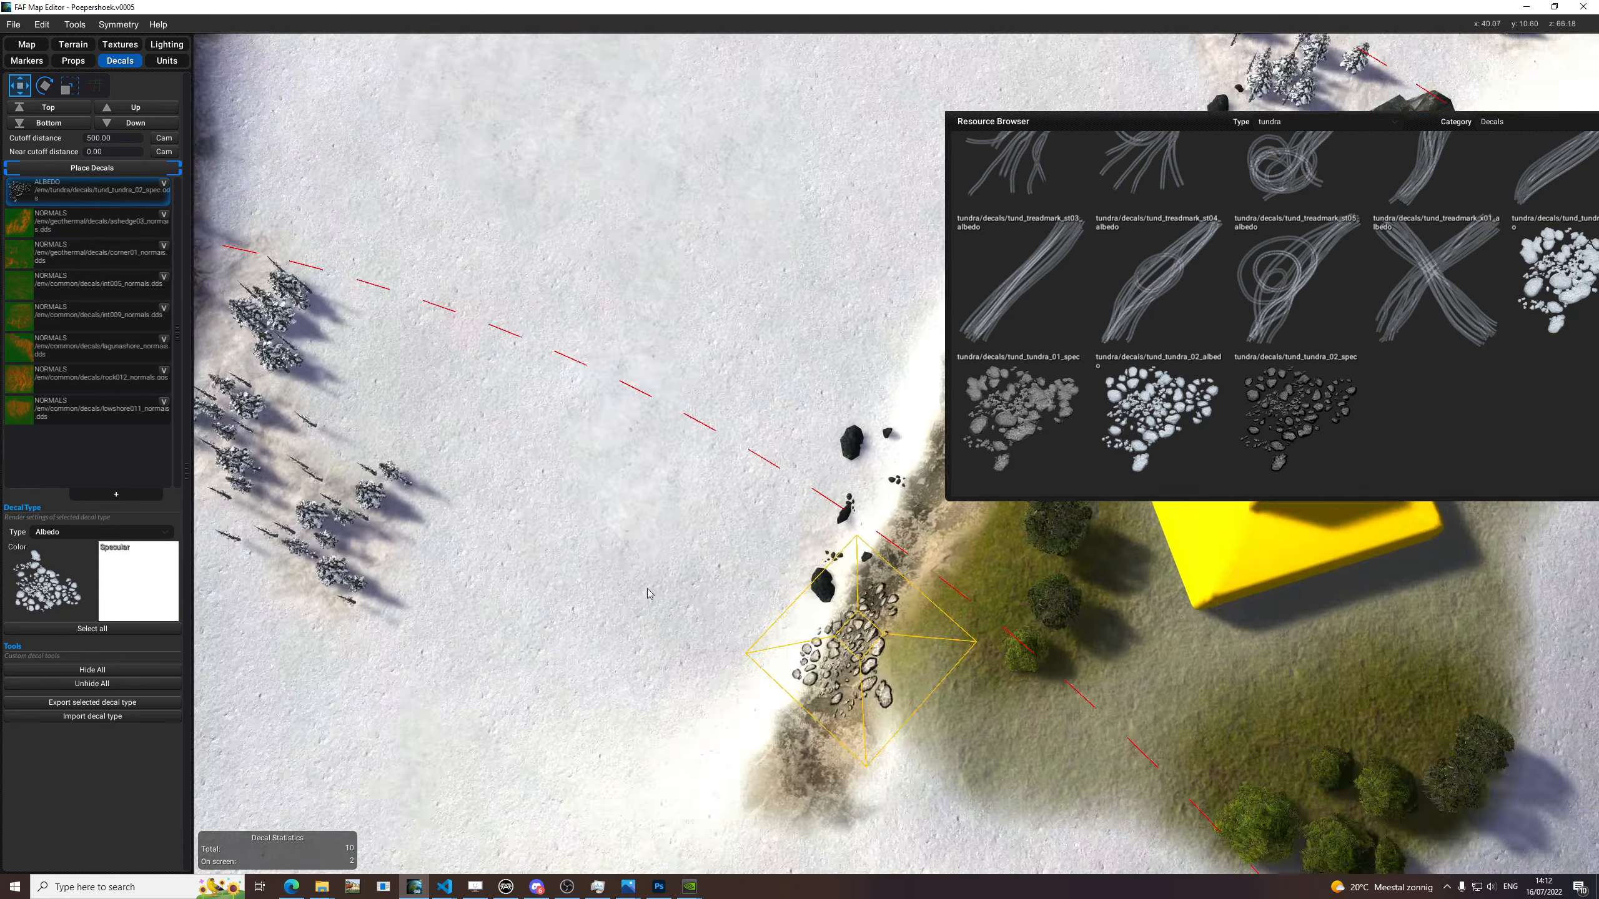
{"action": "middle_click_drag", "start_coordinate": [642, 592], "coordinate": [790, 554]}
{"action": "middle_click_drag", "start_coordinate": [265, 251], "coordinate": [560, 504]}
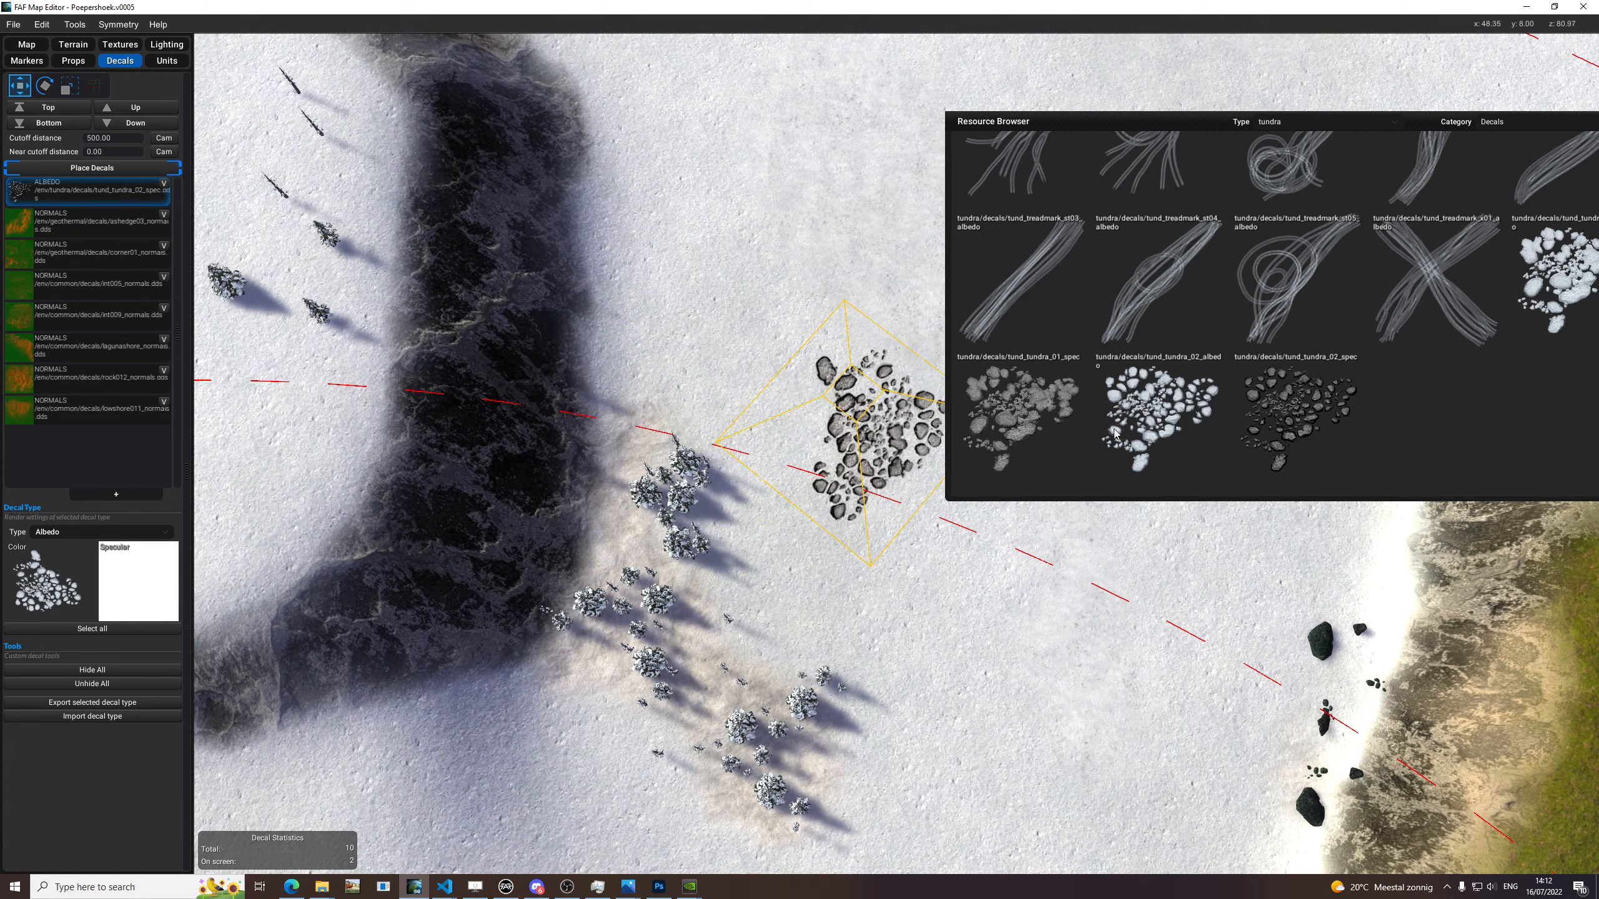
Find tund_rock017_albedo among the tundra decals, assign it and try it on the snow with different rotation and scale.
{"action": "left_click_drag", "start_coordinate": [1069, 121], "coordinate": [777, 151]}
{"action": "scroll", "coordinate": [1220, 448], "scroll_direction": "up", "scroll_amount": 3}
{"action": "scroll", "coordinate": [1124, 435], "scroll_direction": "up", "scroll_amount": 10}
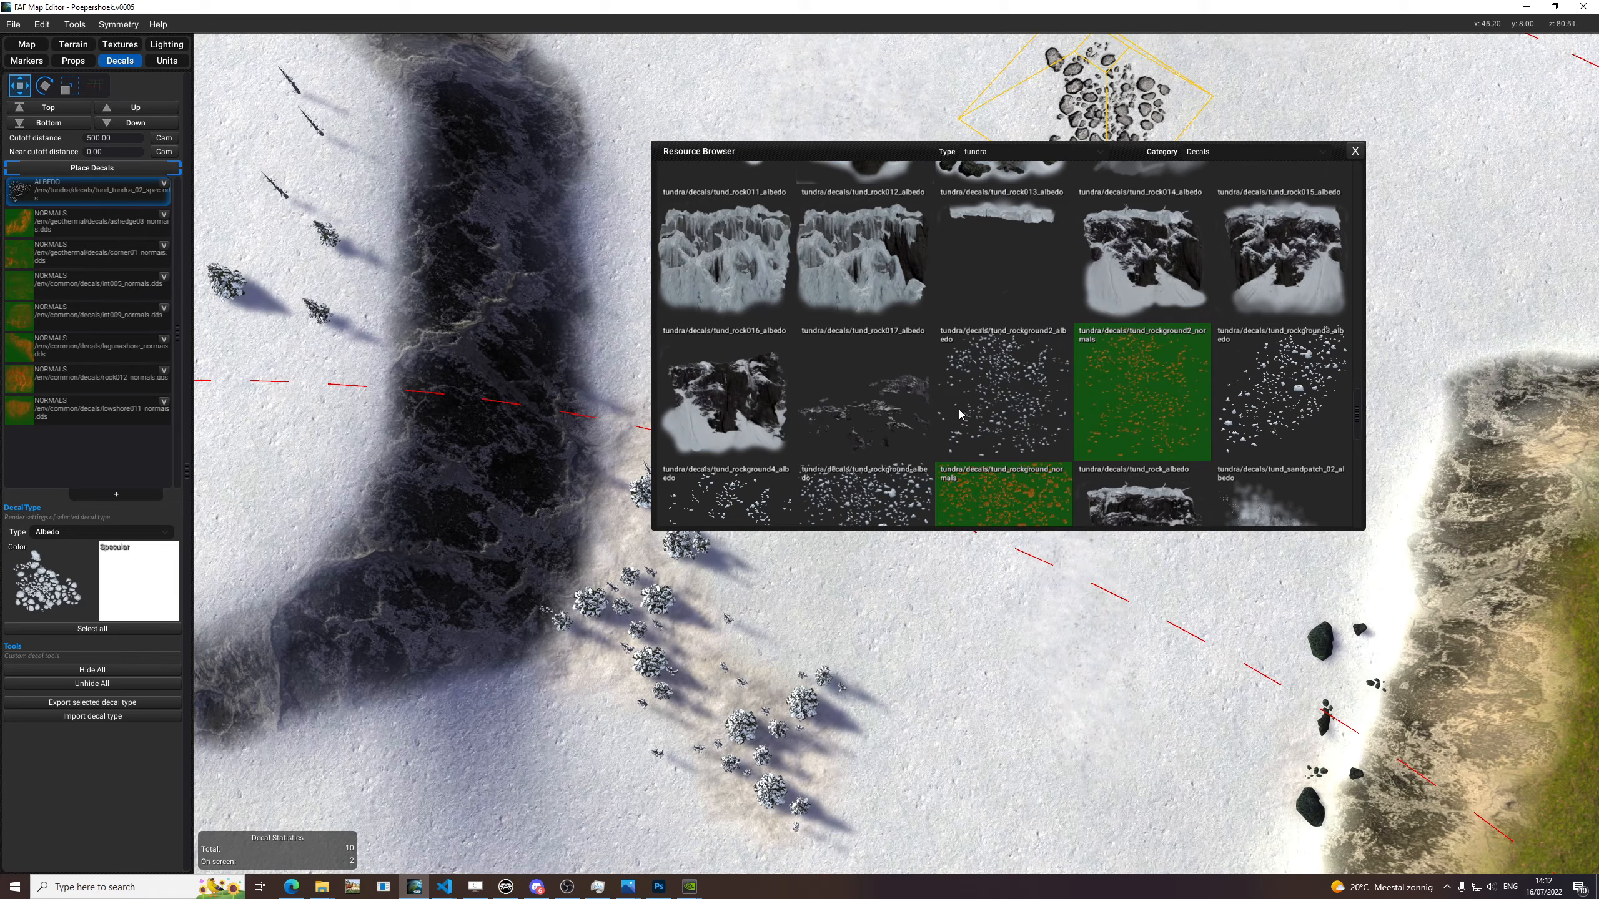
{"action": "left_click", "coordinate": [962, 415]}
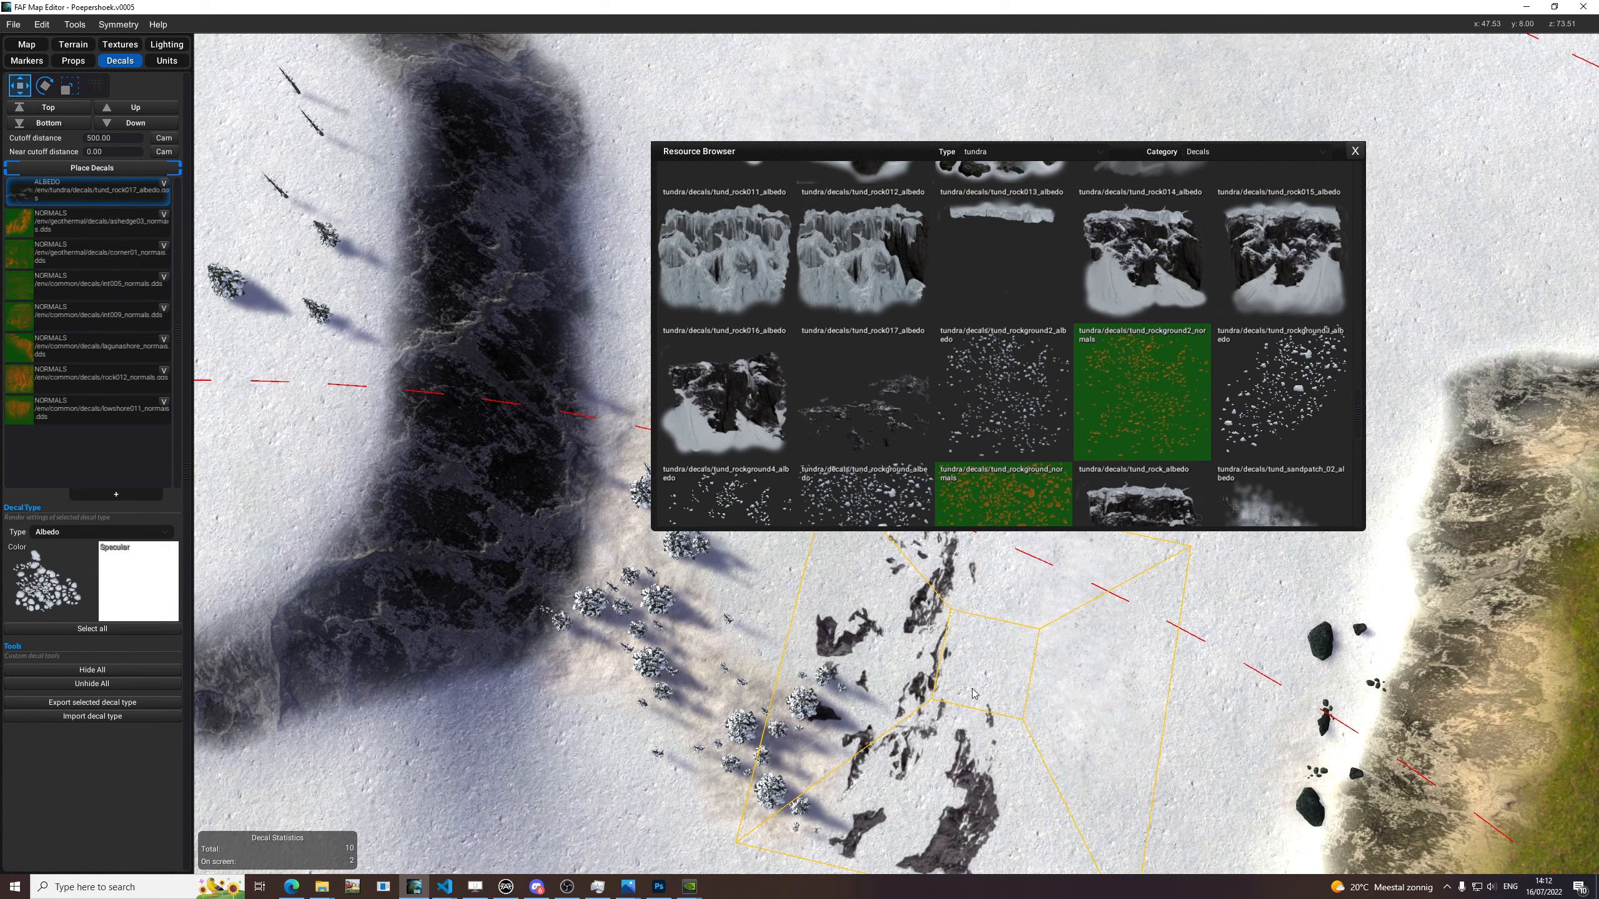
{"action": "key", "text": "e"}
{"action": "key", "text": "r"}
{"action": "key", "text": "w"}
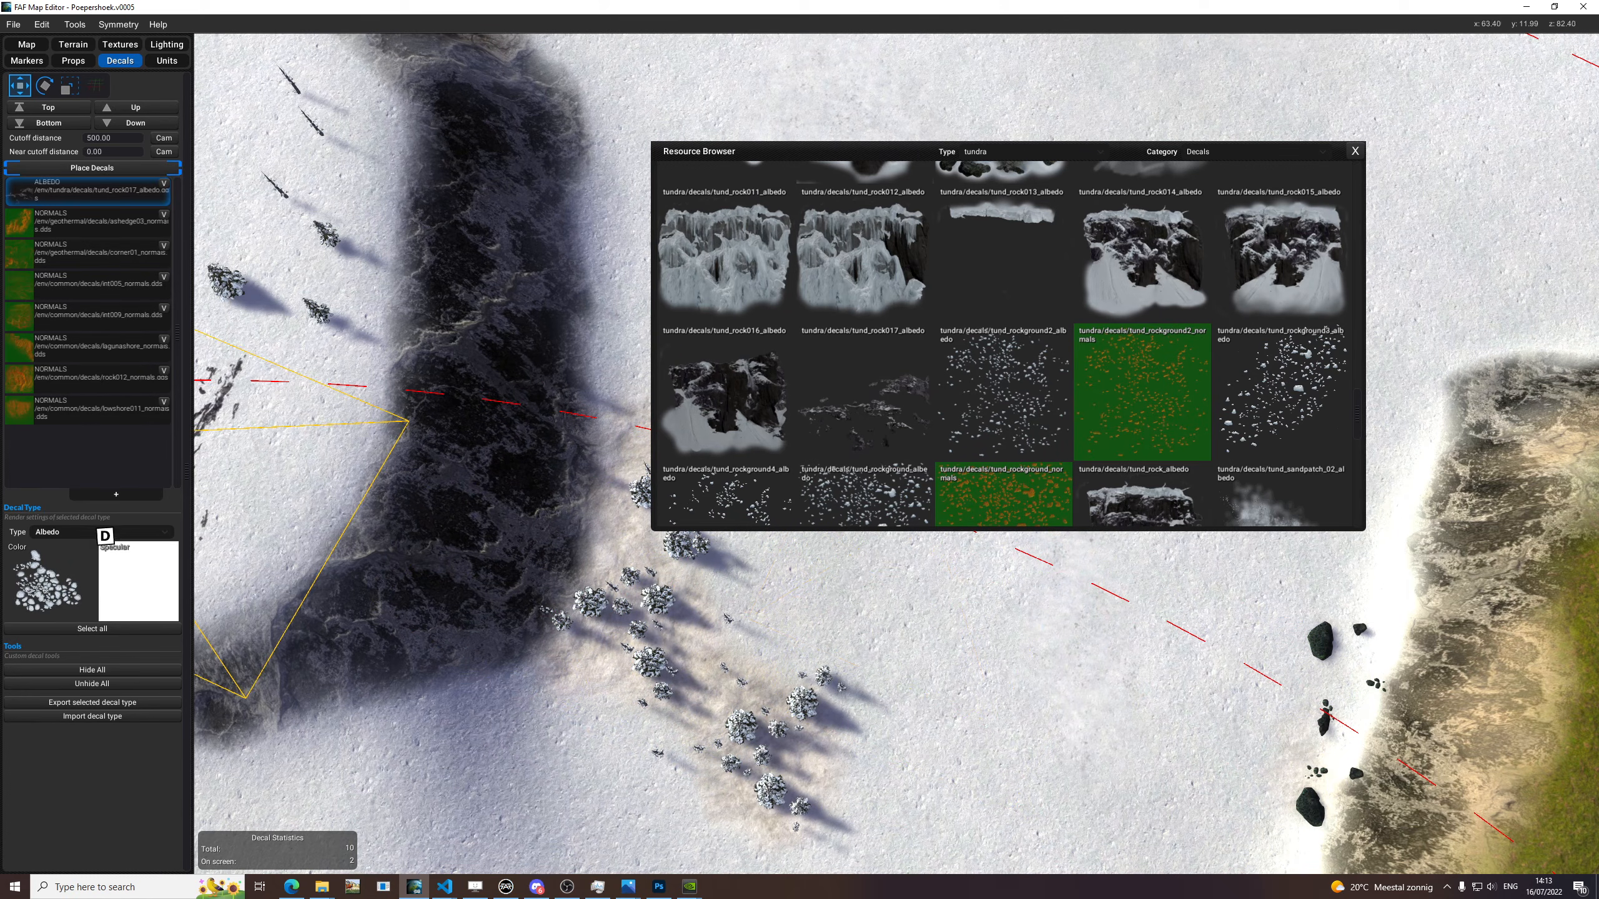
Replace the color texture with tund_rock016_albedo and rotate the decal to fit over the dark cliff.
{"action": "left_click_drag", "start_coordinate": [127, 528], "coordinate": [62, 572]}
{"action": "key", "text": "e"}
{"action": "key", "text": "e"}
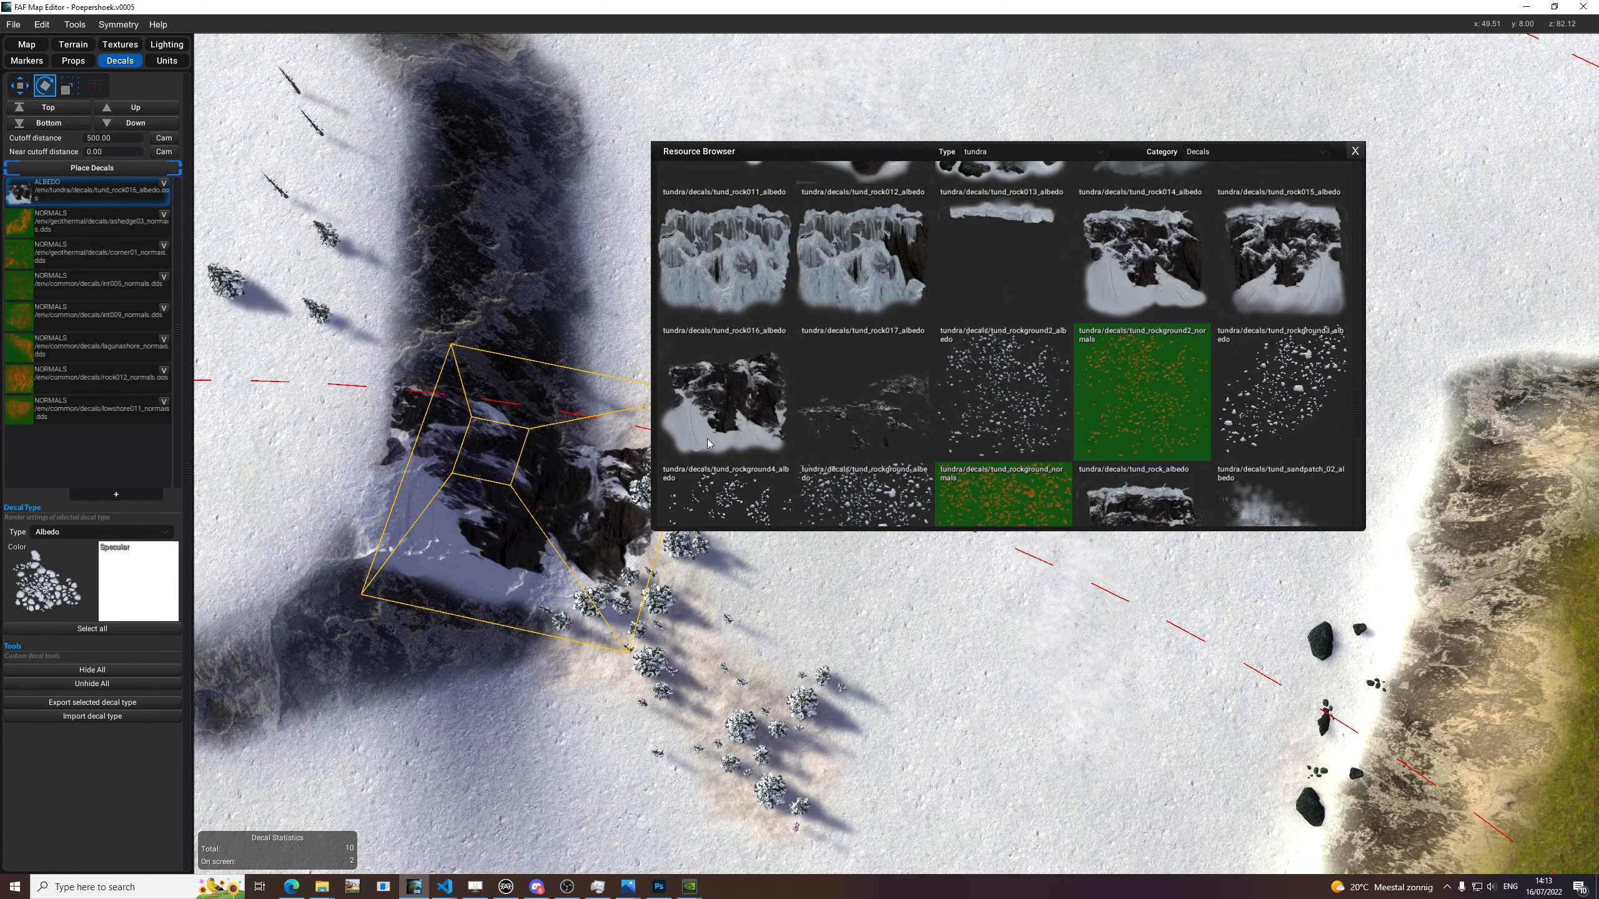
{"action": "key", "text": "w"}
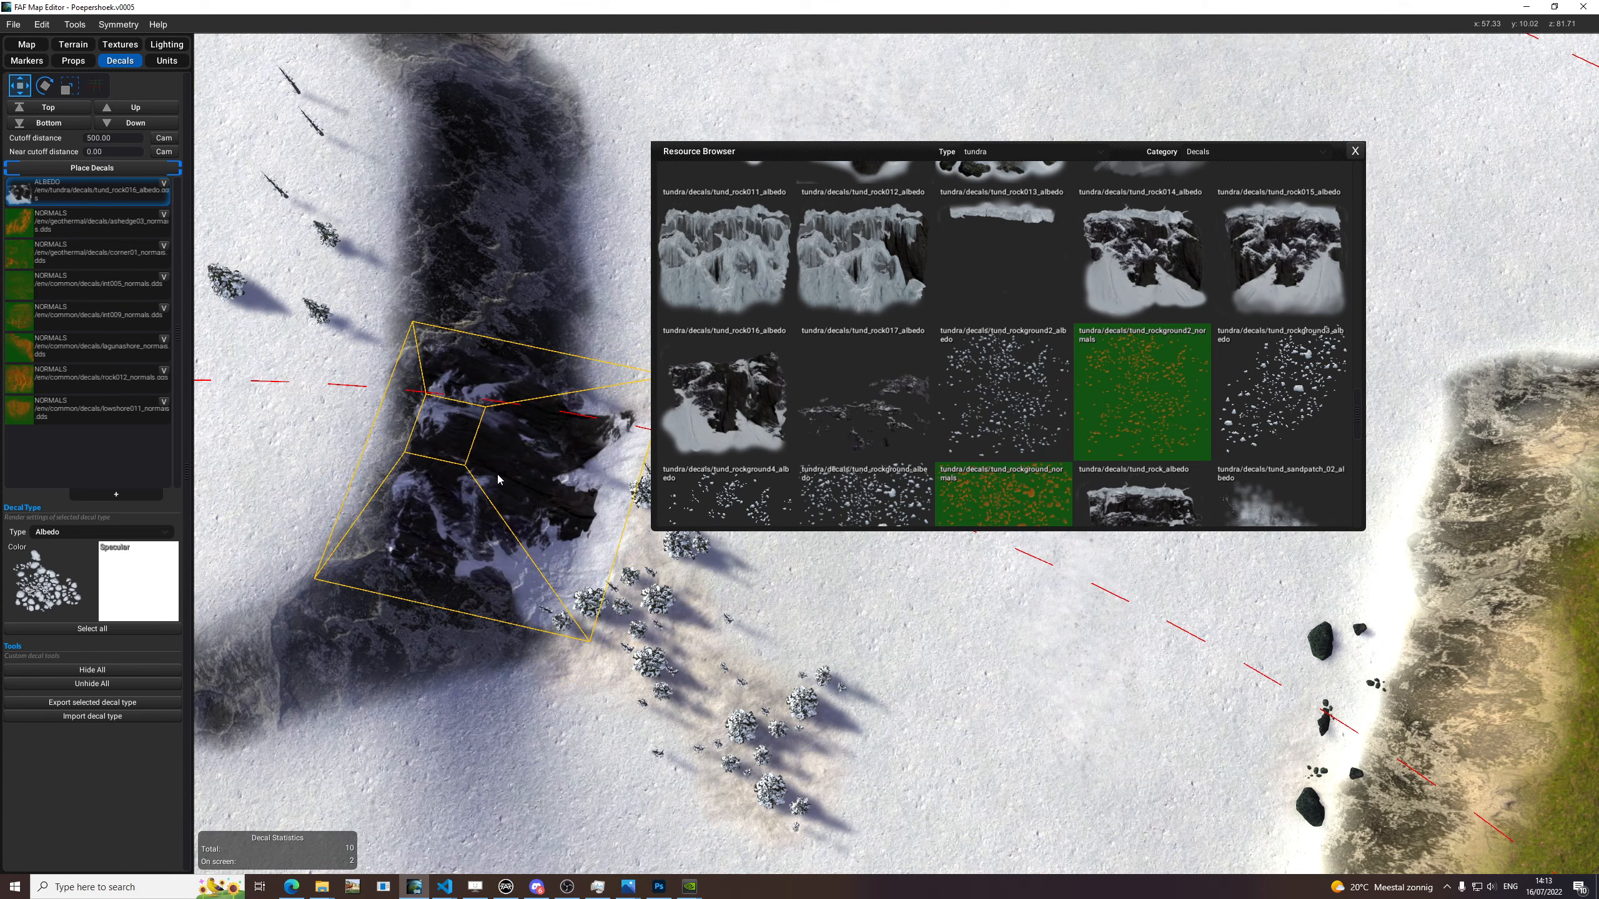
Replace the color texture with tund_rock011_albedo and try the rotated decal on the same cliff.
{"action": "left_click_drag", "start_coordinate": [747, 307], "coordinate": [66, 581]}
{"action": "key", "text": "e"}
{"action": "key", "text": "w"}
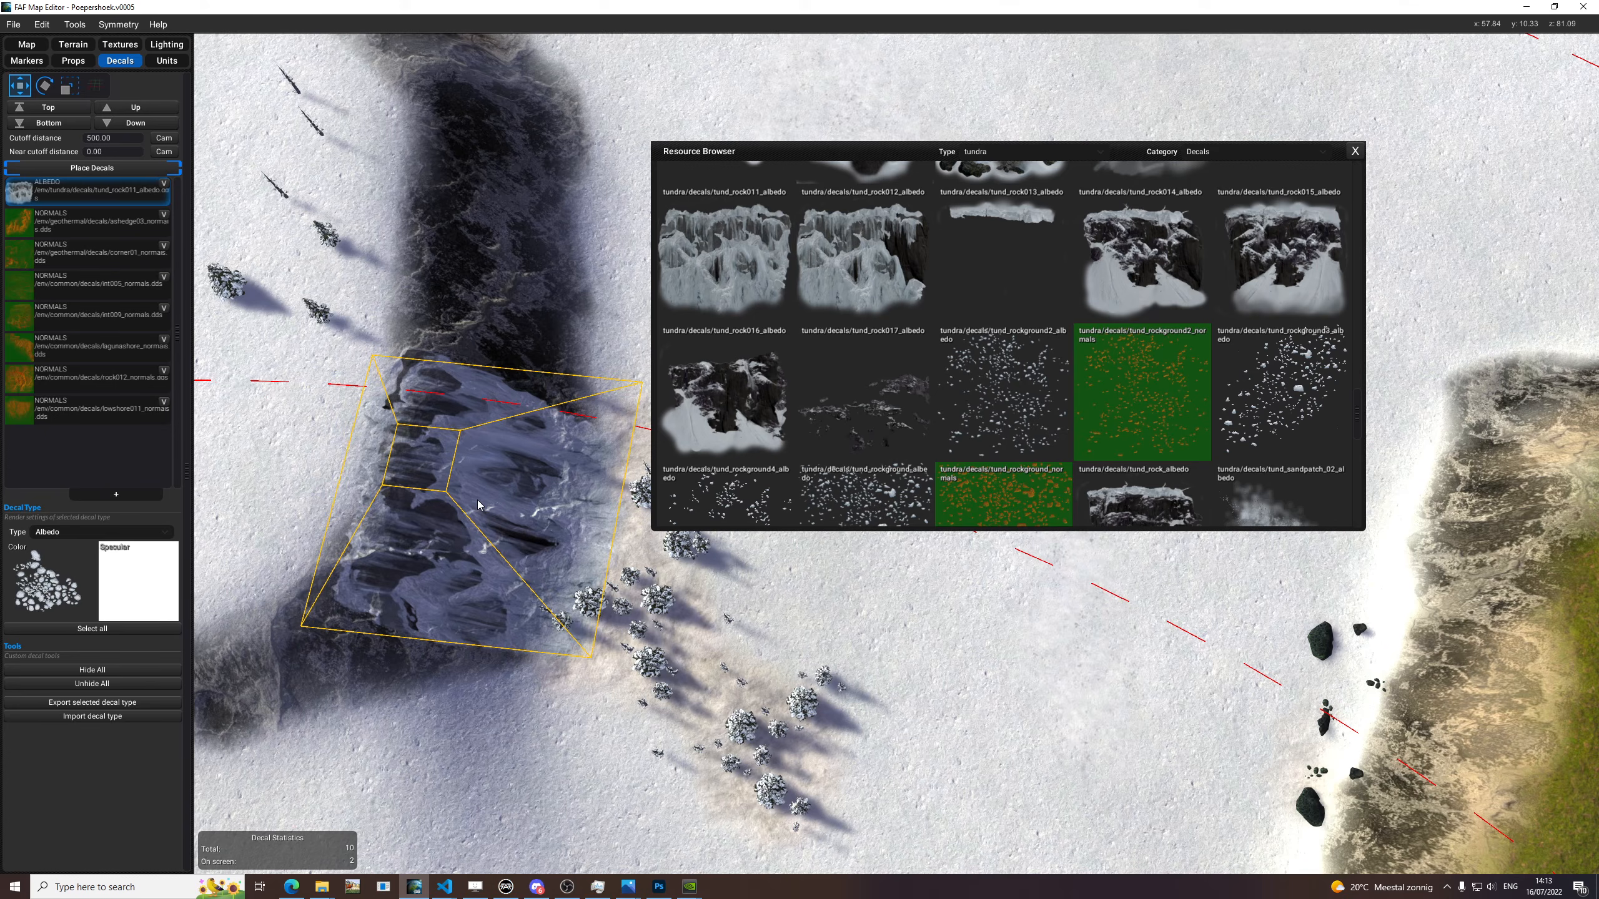
Assign tund_rawground_02_albedo as the color texture and try it, rotated and scaled, under the trees beside the dark cliff.
{"action": "scroll", "coordinate": [1114, 416], "scroll_direction": "up", "scroll_amount": 2}
{"action": "scroll", "coordinate": [1114, 416], "scroll_direction": "up", "scroll_amount": 4}
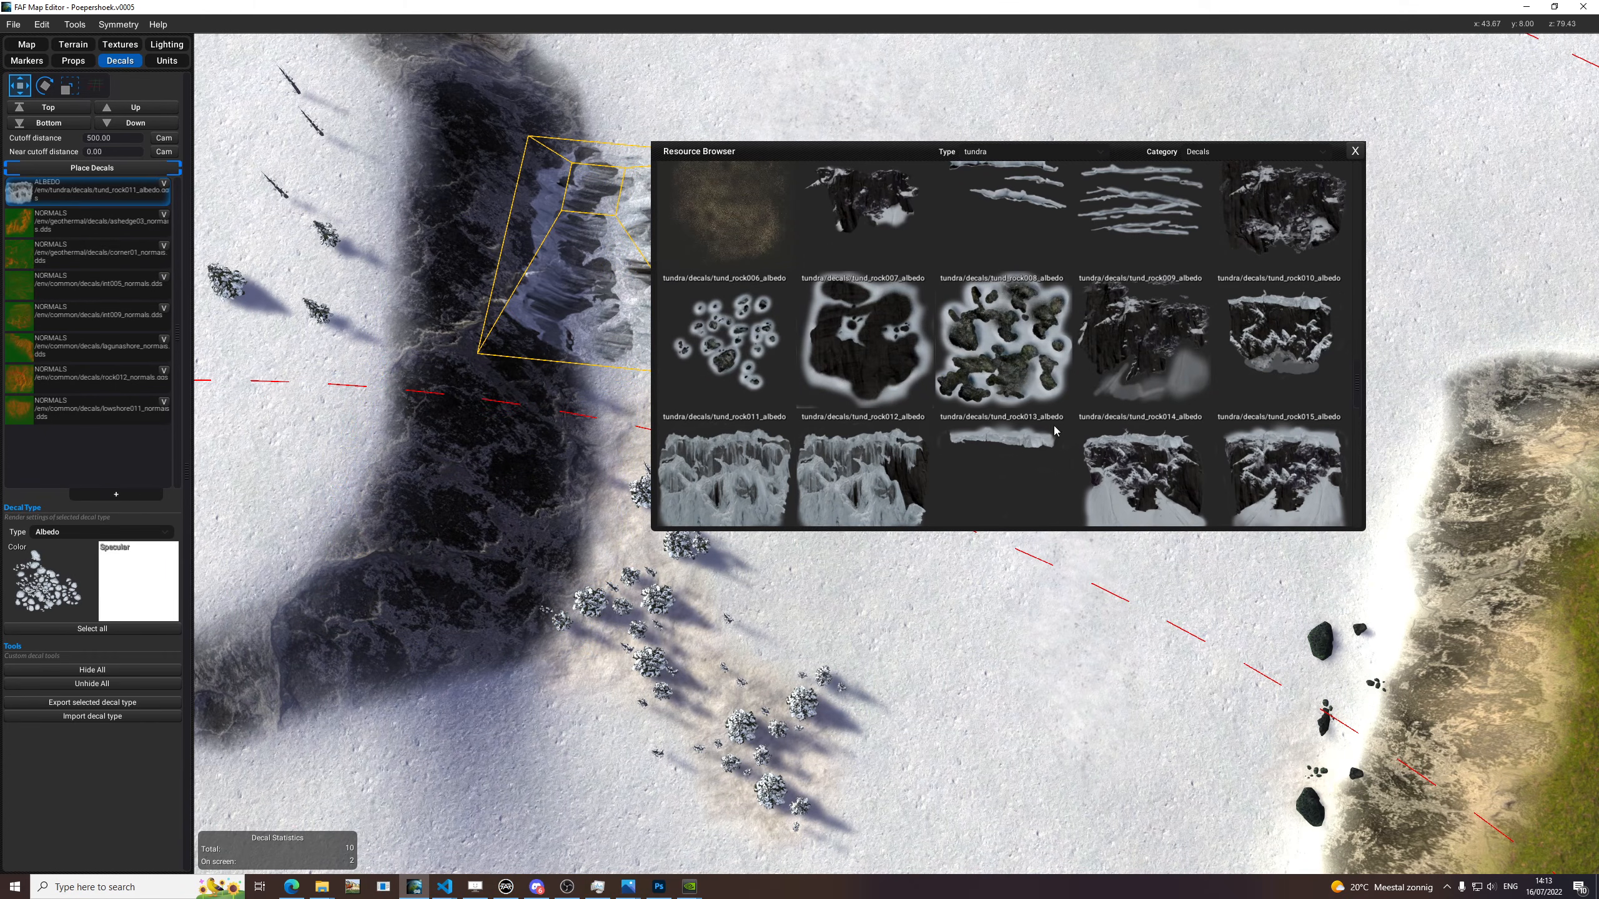
{"action": "left_click_drag", "start_coordinate": [41, 575], "coordinate": [43, 576]}
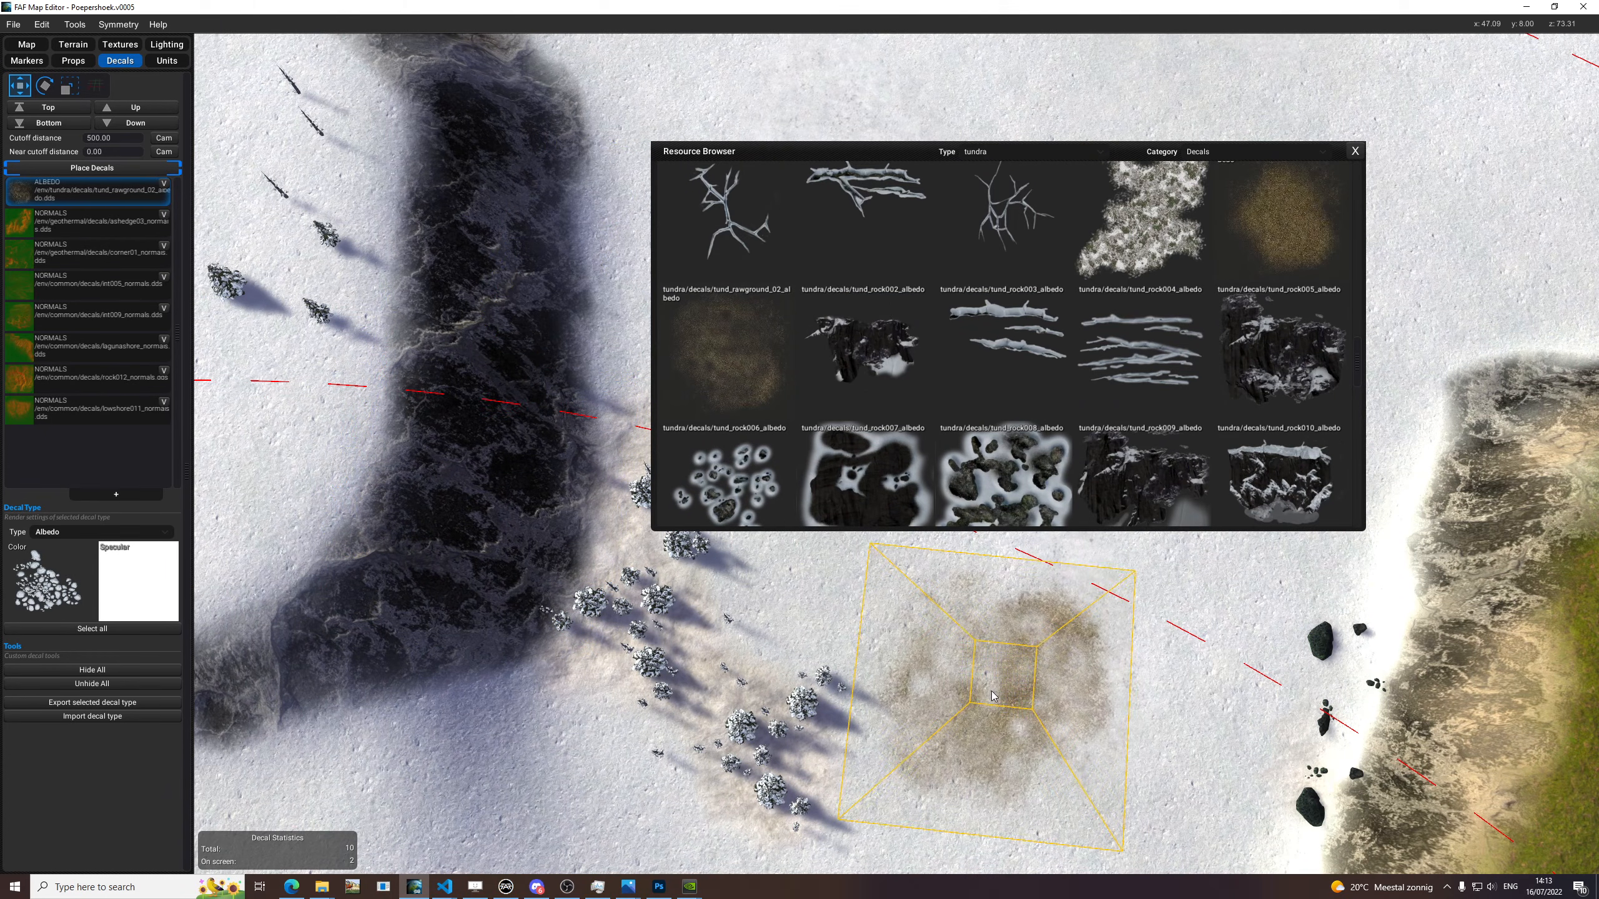
{"action": "key", "text": "e"}
{"action": "key", "text": "r"}
{"action": "key", "text": "w"}
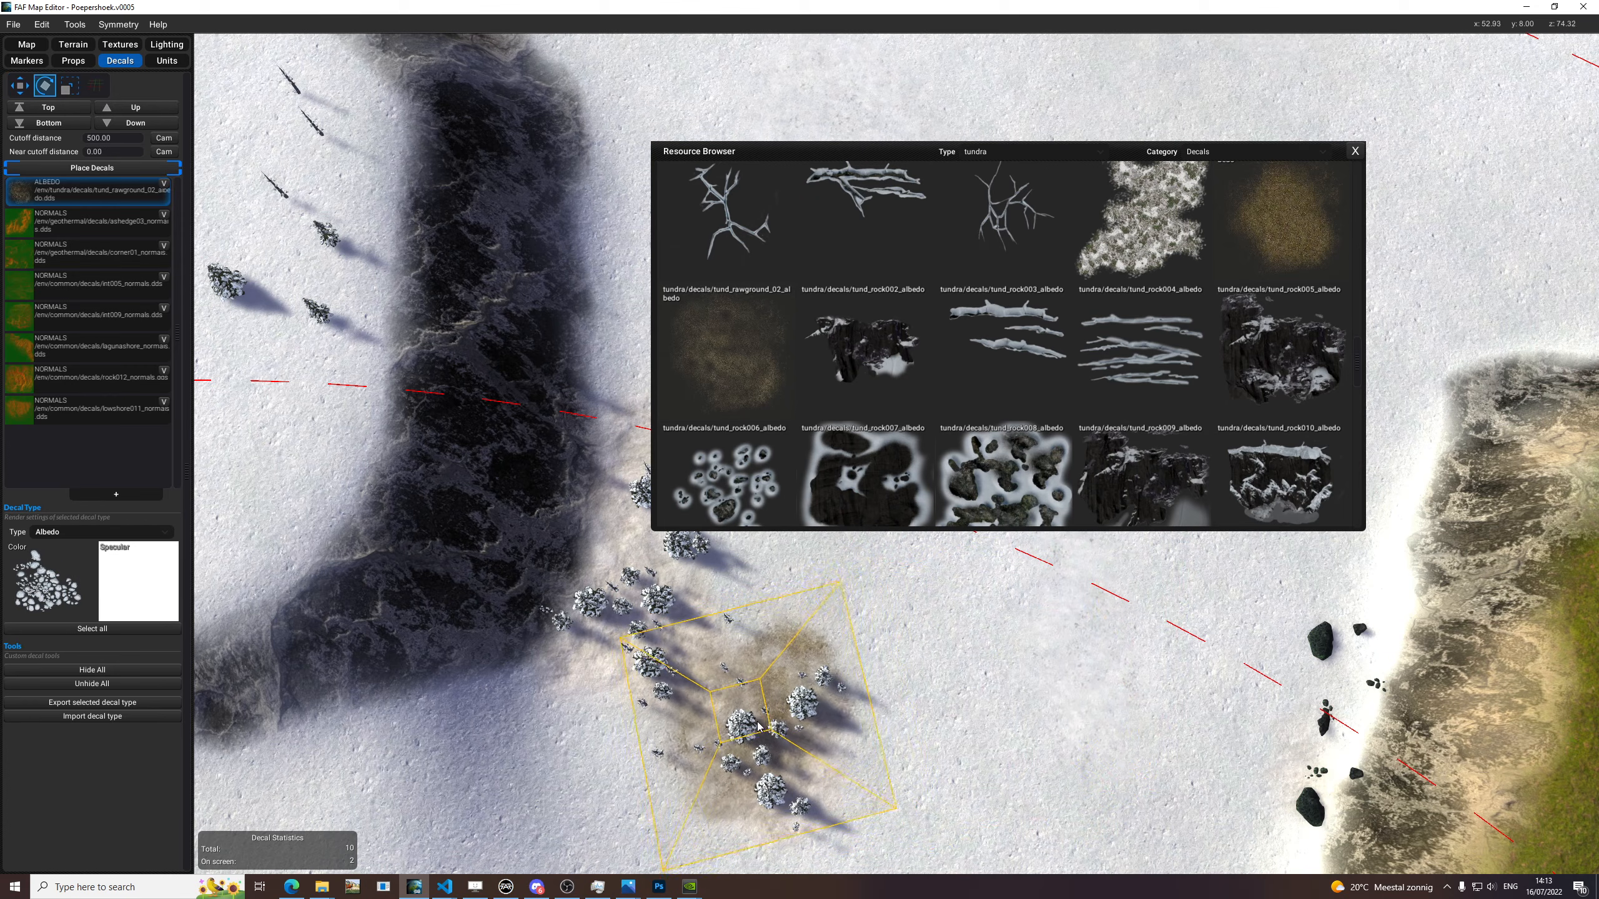
Rotate and scale the tund_rawground_02_albedo decal and place it under the tree group on the snow mound near the dark cliffs.
{"action": "scroll", "coordinate": [765, 727], "scroll_direction": "down", "scroll_amount": 5}
{"action": "middle_click_drag", "start_coordinate": [820, 714], "coordinate": [1126, 315]}
{"action": "middle_click_drag", "start_coordinate": [440, 736], "coordinate": [1093, 629]}
{"action": "scroll", "coordinate": [850, 696], "scroll_direction": "up", "scroll_amount": 4}
{"action": "middle_click_drag", "start_coordinate": [705, 403], "coordinate": [781, 693]}
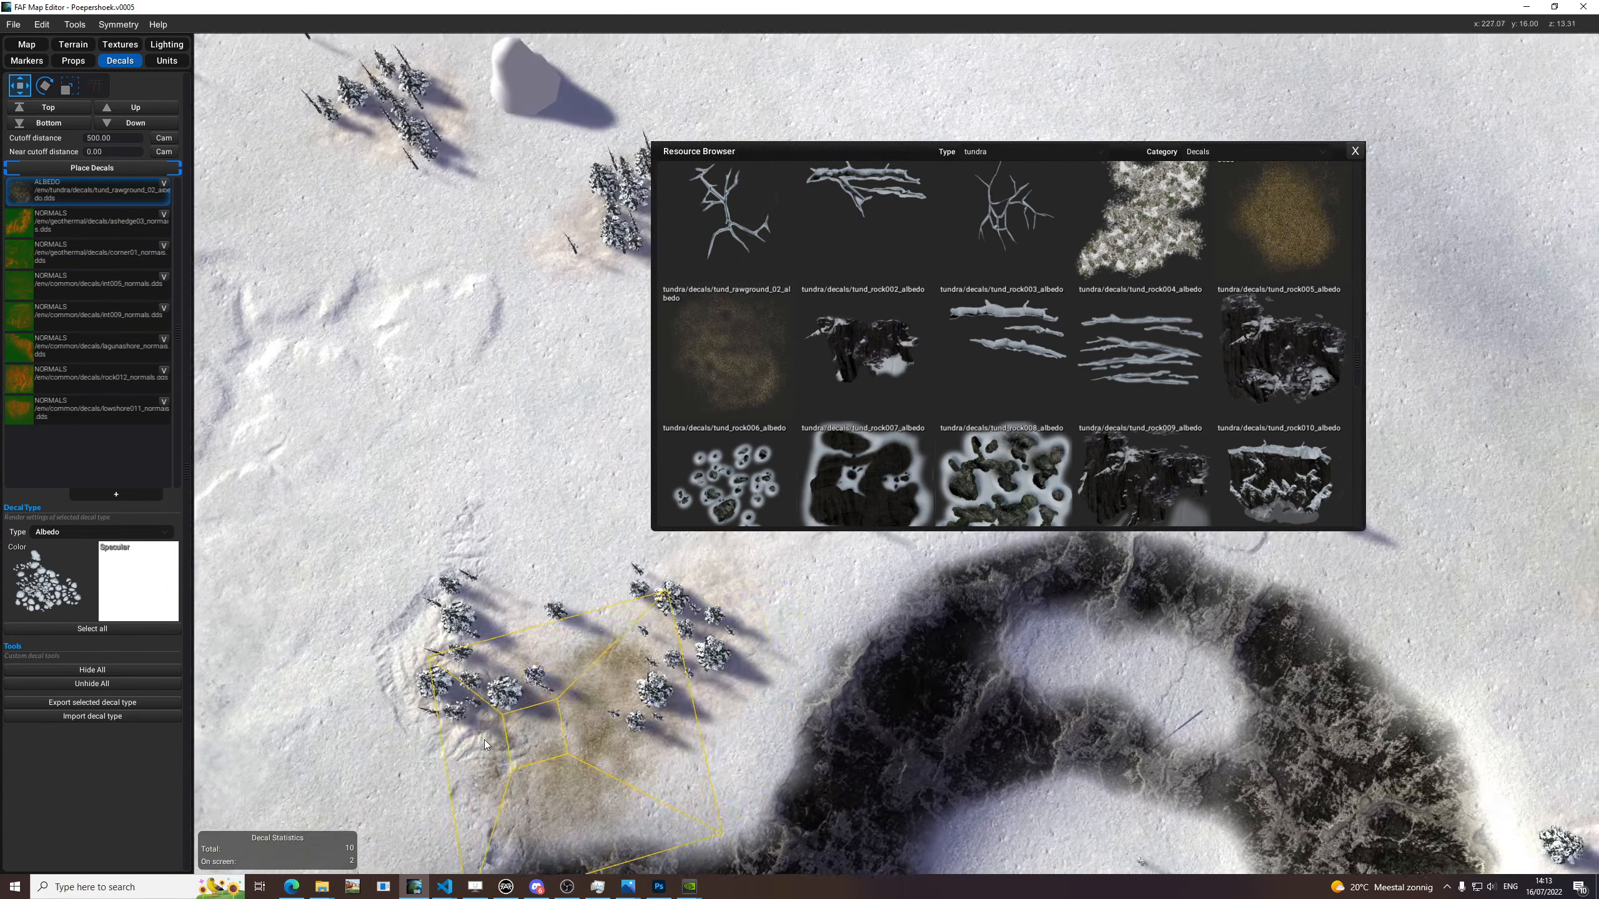
{"action": "scroll", "coordinate": [566, 689], "scroll_direction": "up", "scroll_amount": 3}
{"action": "key", "text": "r"}
{"action": "key", "text": "w"}
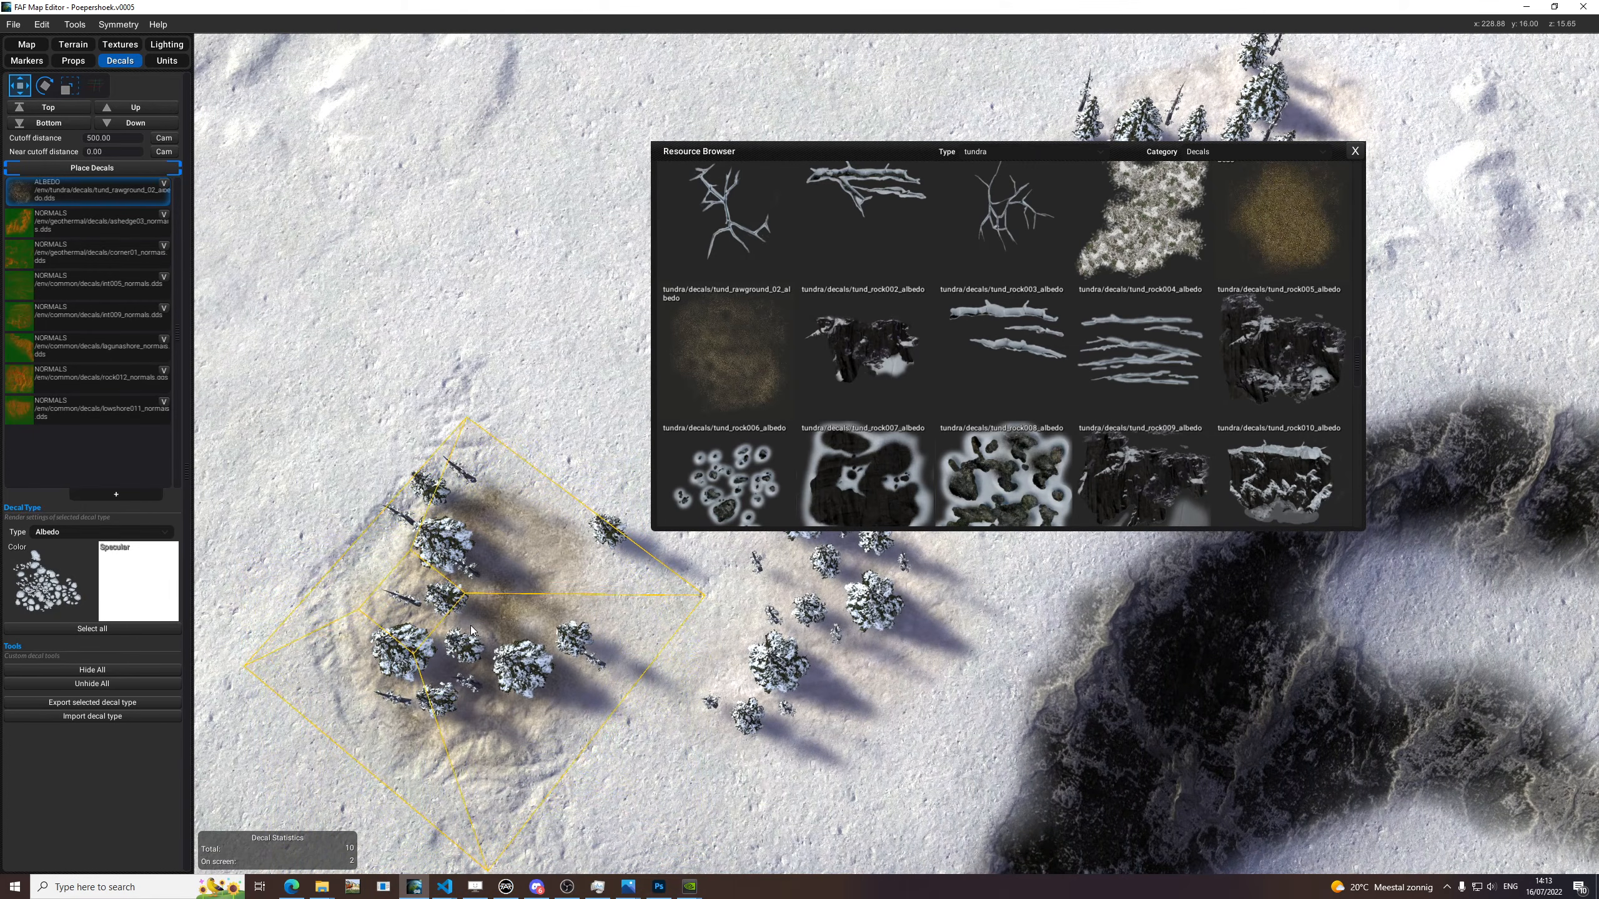
{"action": "left_click", "coordinate": [459, 628]}
Try two more tund_rawground_02_albedo decals under and beside the neighbouring tree group with a different rotation.
{"action": "key", "text": "e"}
{"action": "middle_click_drag", "start_coordinate": [889, 705], "coordinate": [730, 765]}
{"action": "key", "text": "e"}
{"action": "left_click", "coordinate": [636, 719]}
{"action": "left_click", "coordinate": [711, 617]}
{"action": "scroll", "coordinate": [793, 586], "scroll_direction": "down", "scroll_amount": 5}
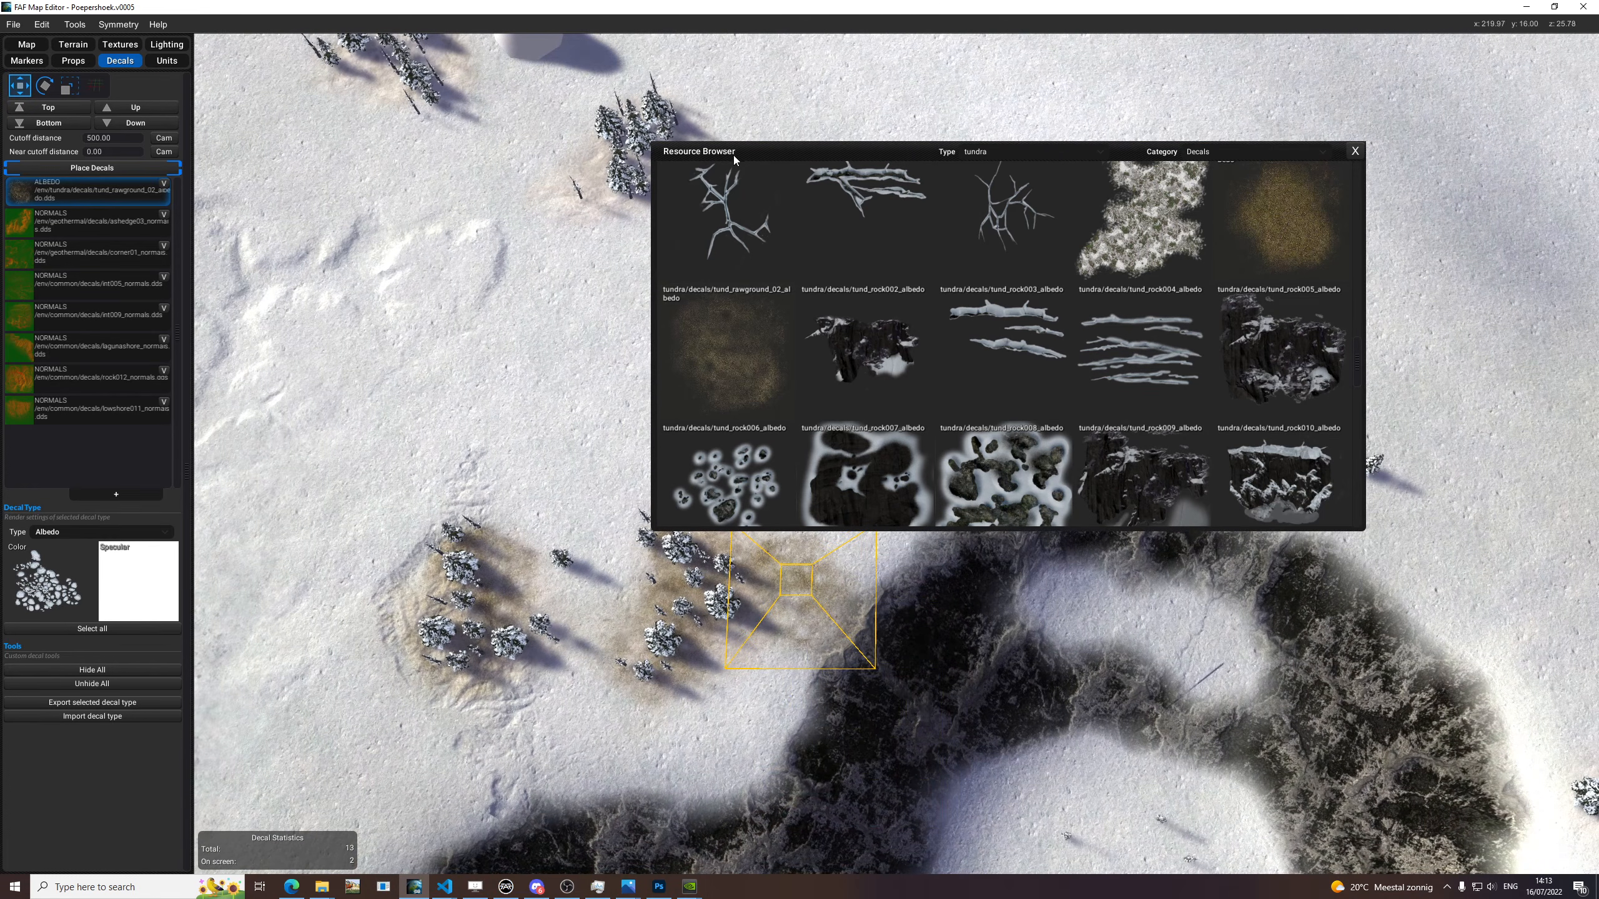
Change the resource browser's decal type from tundra to swamp.
{"action": "left_click_drag", "start_coordinate": [735, 157], "coordinate": [1158, 142]}
{"action": "scroll", "coordinate": [944, 478], "scroll_direction": "up", "scroll_amount": 8}
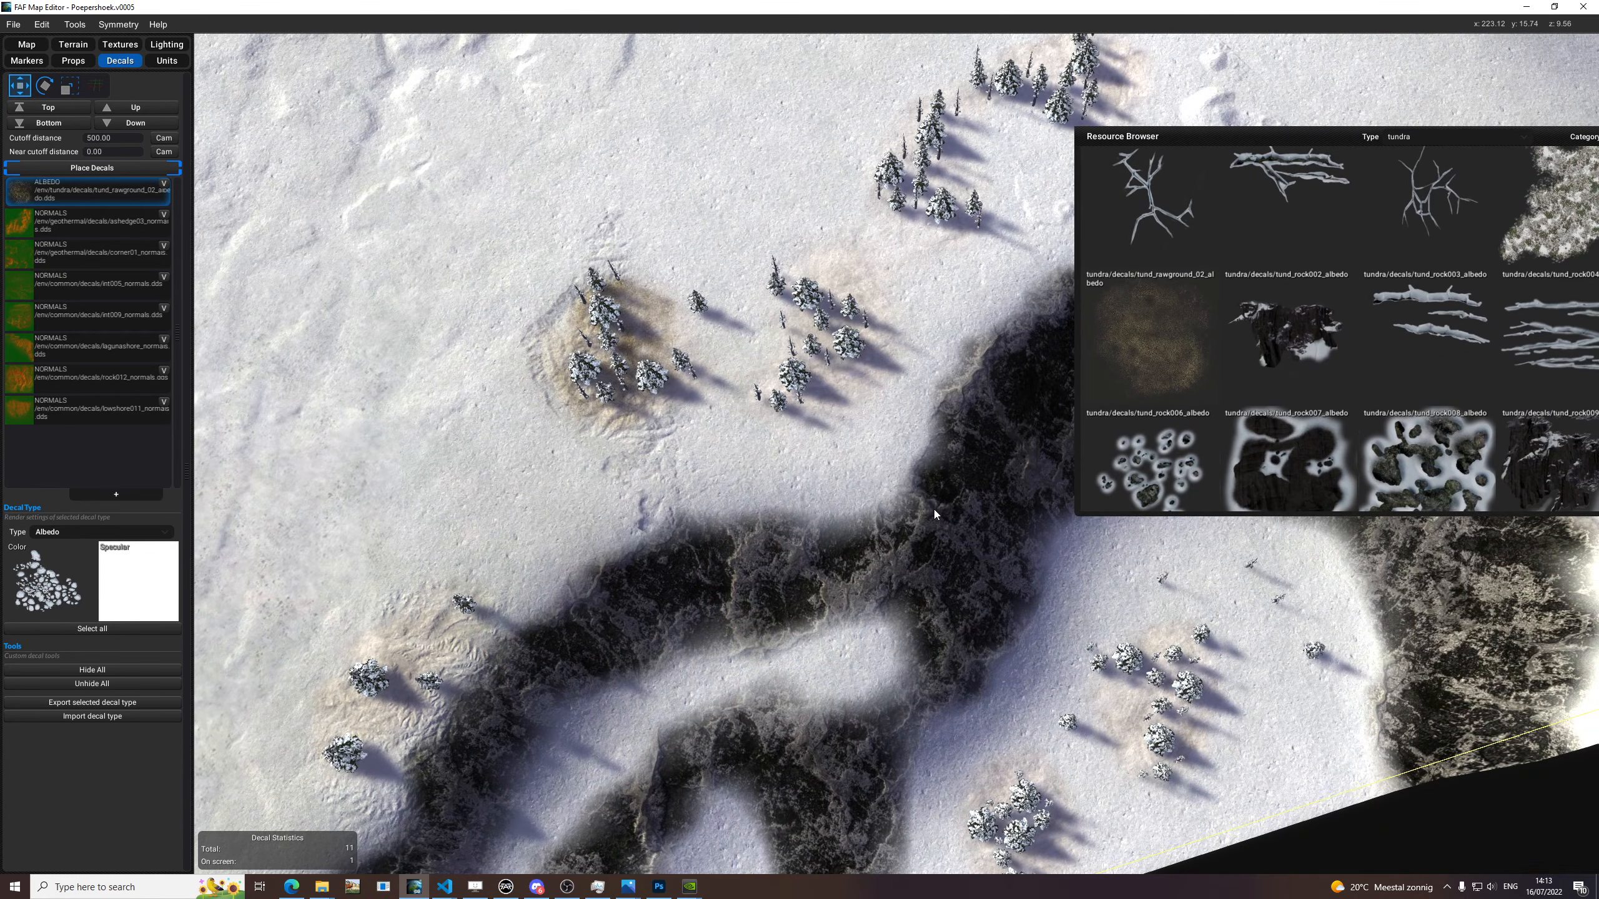
{"action": "scroll", "coordinate": [934, 514], "scroll_direction": "down", "scroll_amount": 5}
{"action": "left_click_drag", "start_coordinate": [1148, 140], "coordinate": [774, 186]}
{"action": "scroll", "coordinate": [1312, 327], "scroll_direction": "up", "scroll_amount": 5}
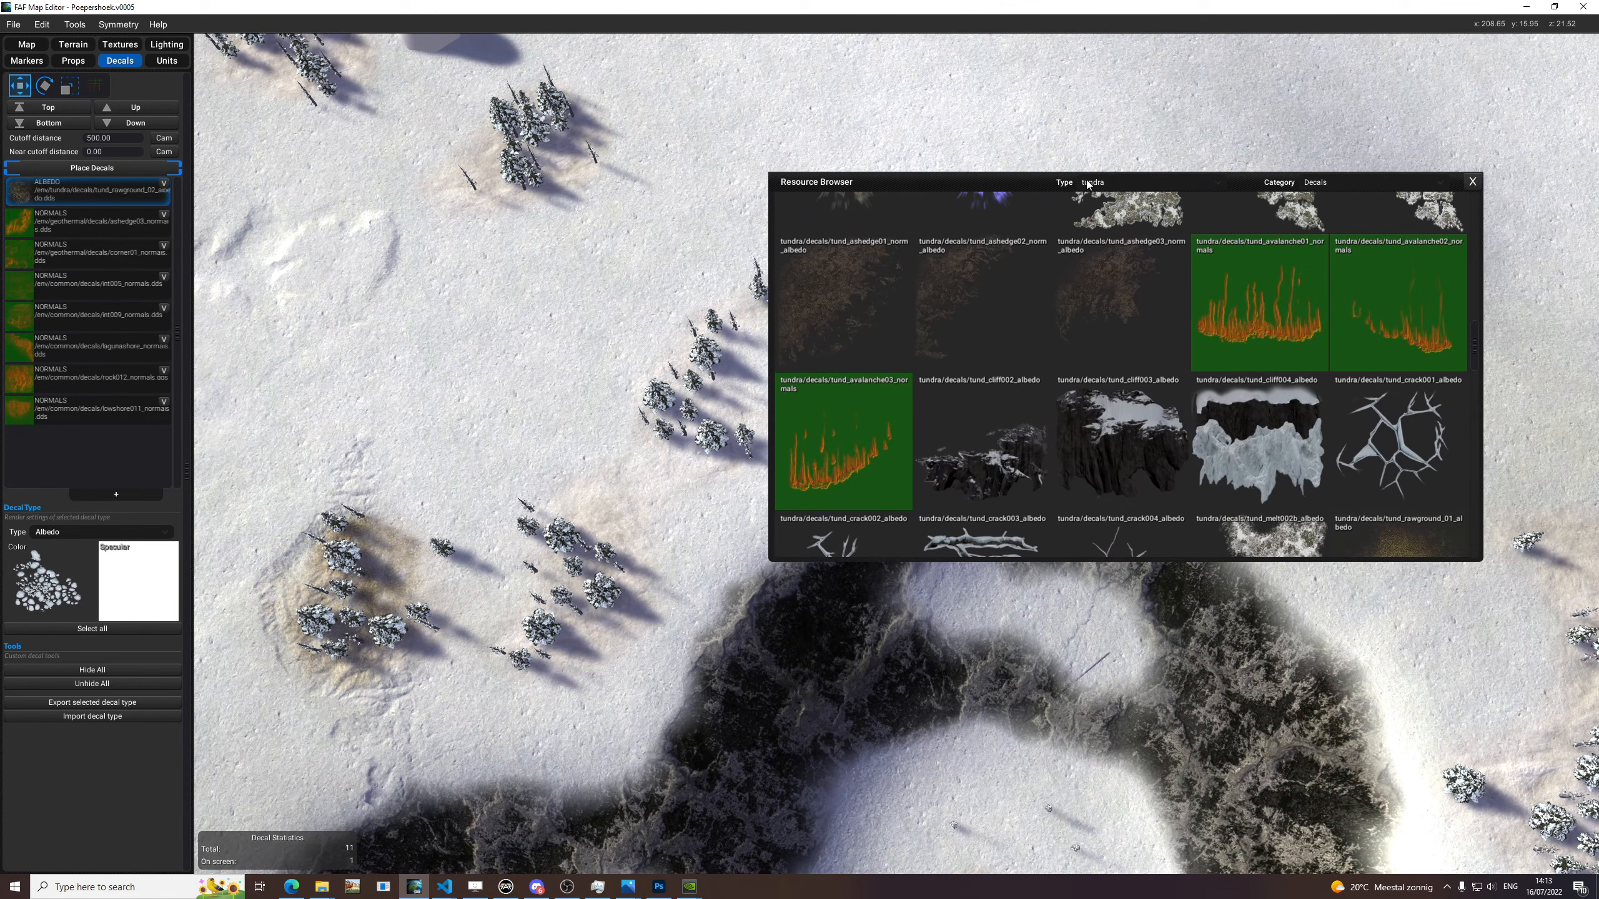
{"action": "left_click", "coordinate": [1089, 181]}
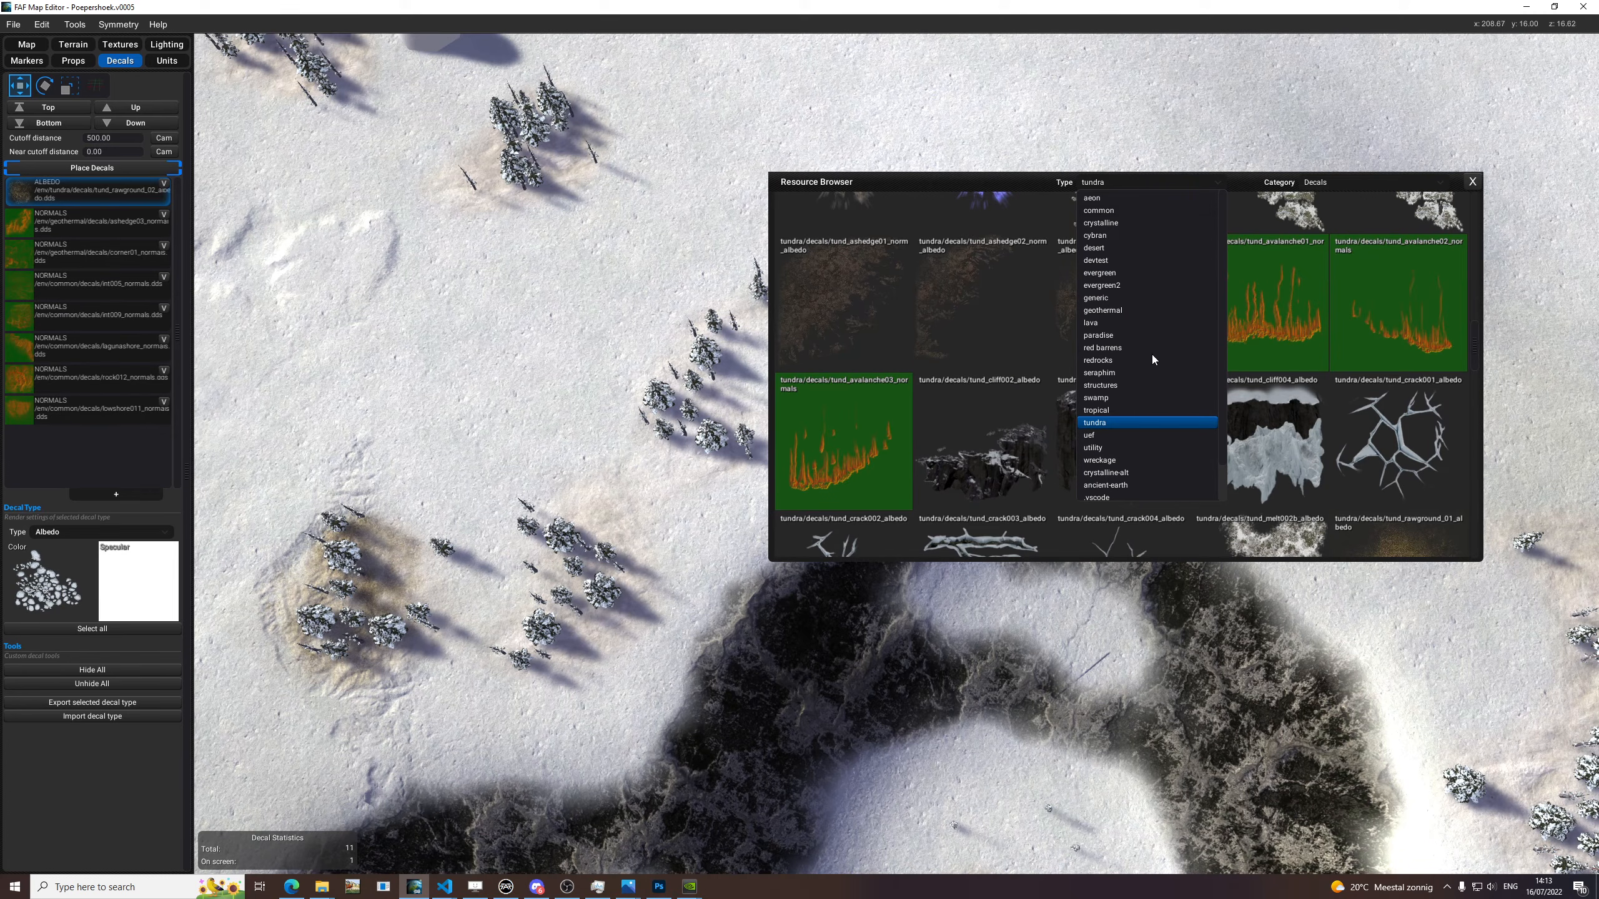
{"action": "left_click", "coordinate": [1114, 398]}
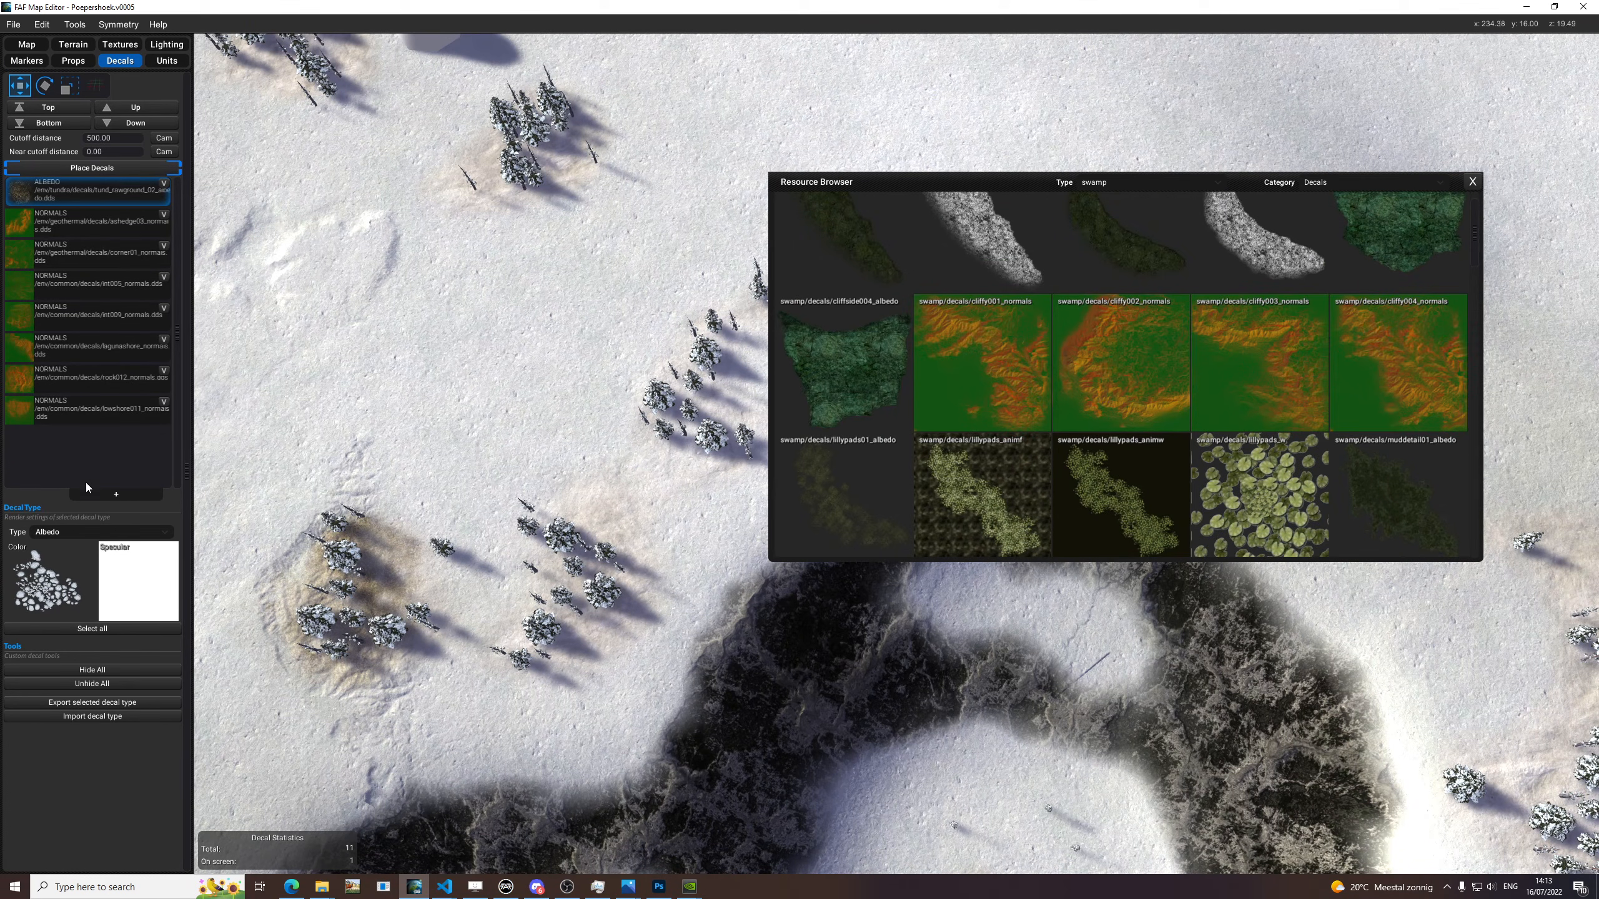
Add a decal type, set it to Normals and assign cliffy002_normals from the swamp decals as its normal texture.
{"action": "left_click", "coordinate": [115, 494]}
{"action": "left_click", "coordinate": [72, 535]}
{"action": "left_click", "coordinate": [52, 558]}
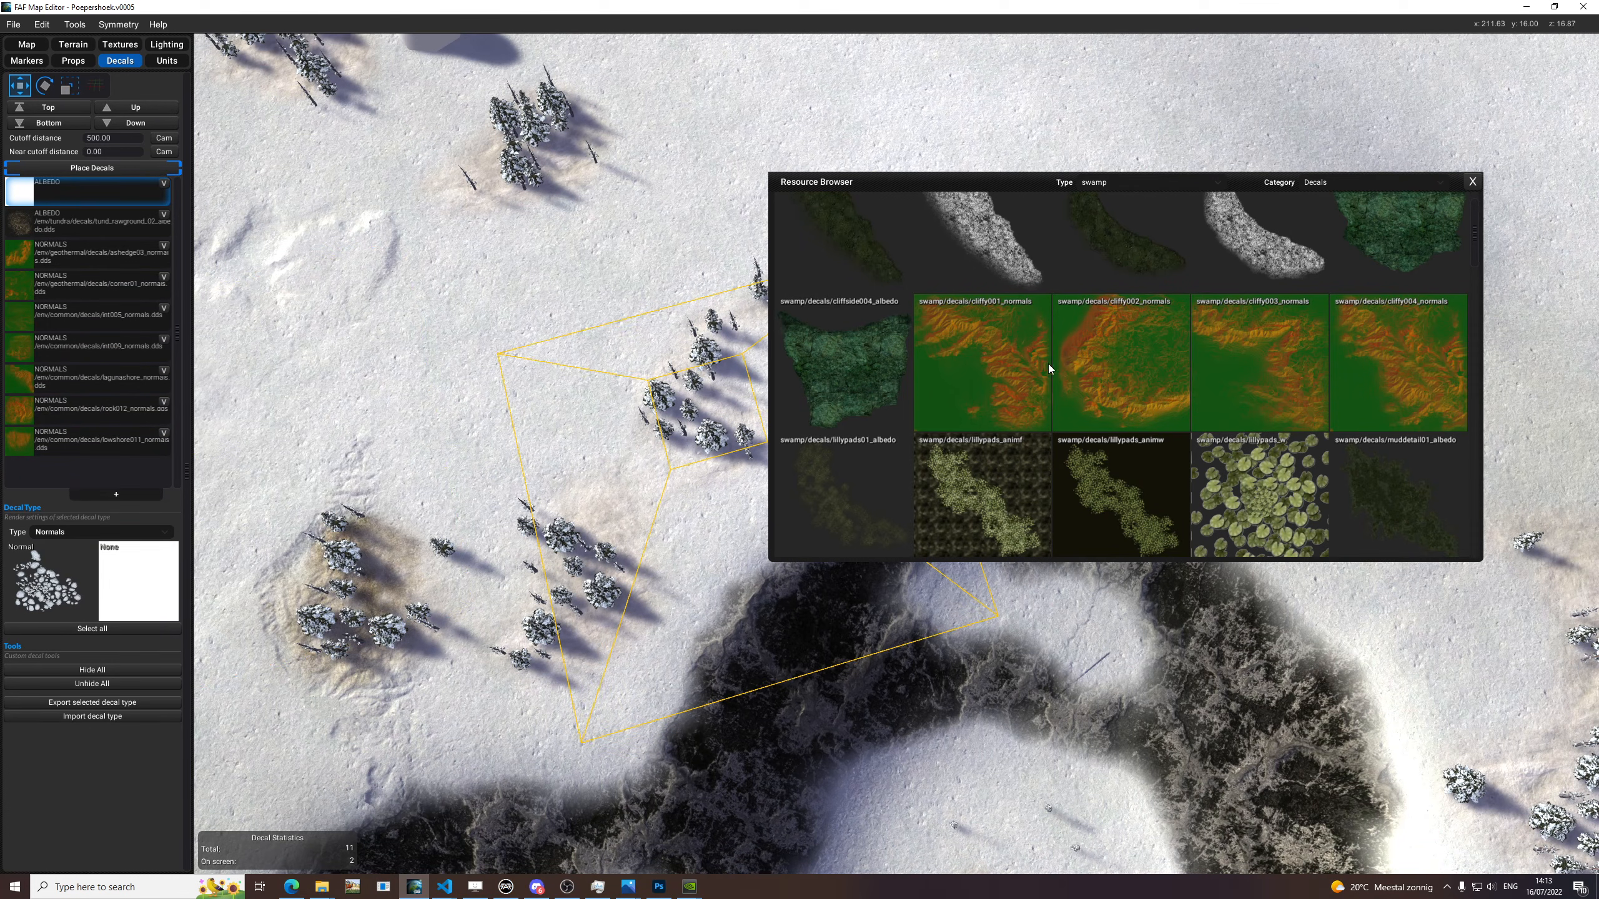
{"action": "left_click_drag", "start_coordinate": [67, 566], "coordinate": [66, 567]}
Rotate the cliffy002_normals decal and try it on the open snow between the cliffs.
{"action": "scroll", "coordinate": [486, 399], "scroll_direction": "down", "scroll_amount": 3}
{"action": "key", "text": "e"}
{"action": "middle_click_drag", "start_coordinate": [554, 403], "coordinate": [672, 392]}
{"action": "key", "text": "w"}
{"action": "left_click_drag", "start_coordinate": [672, 393], "coordinate": [336, 343]}
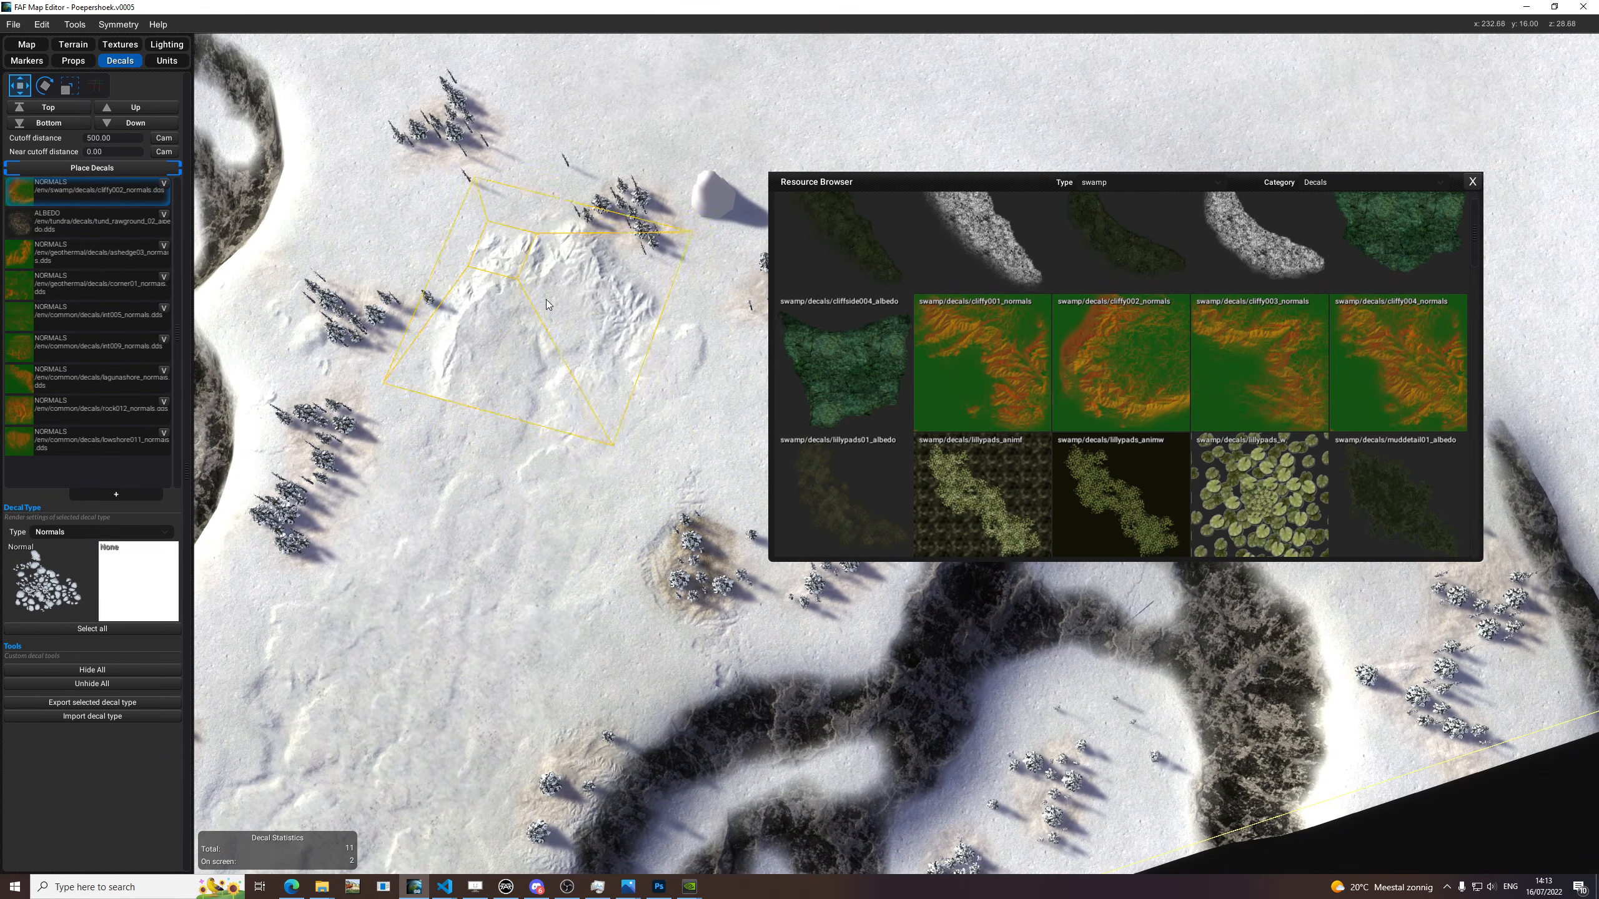
{"action": "scroll", "coordinate": [636, 211], "scroll_direction": "down", "scroll_amount": 4}
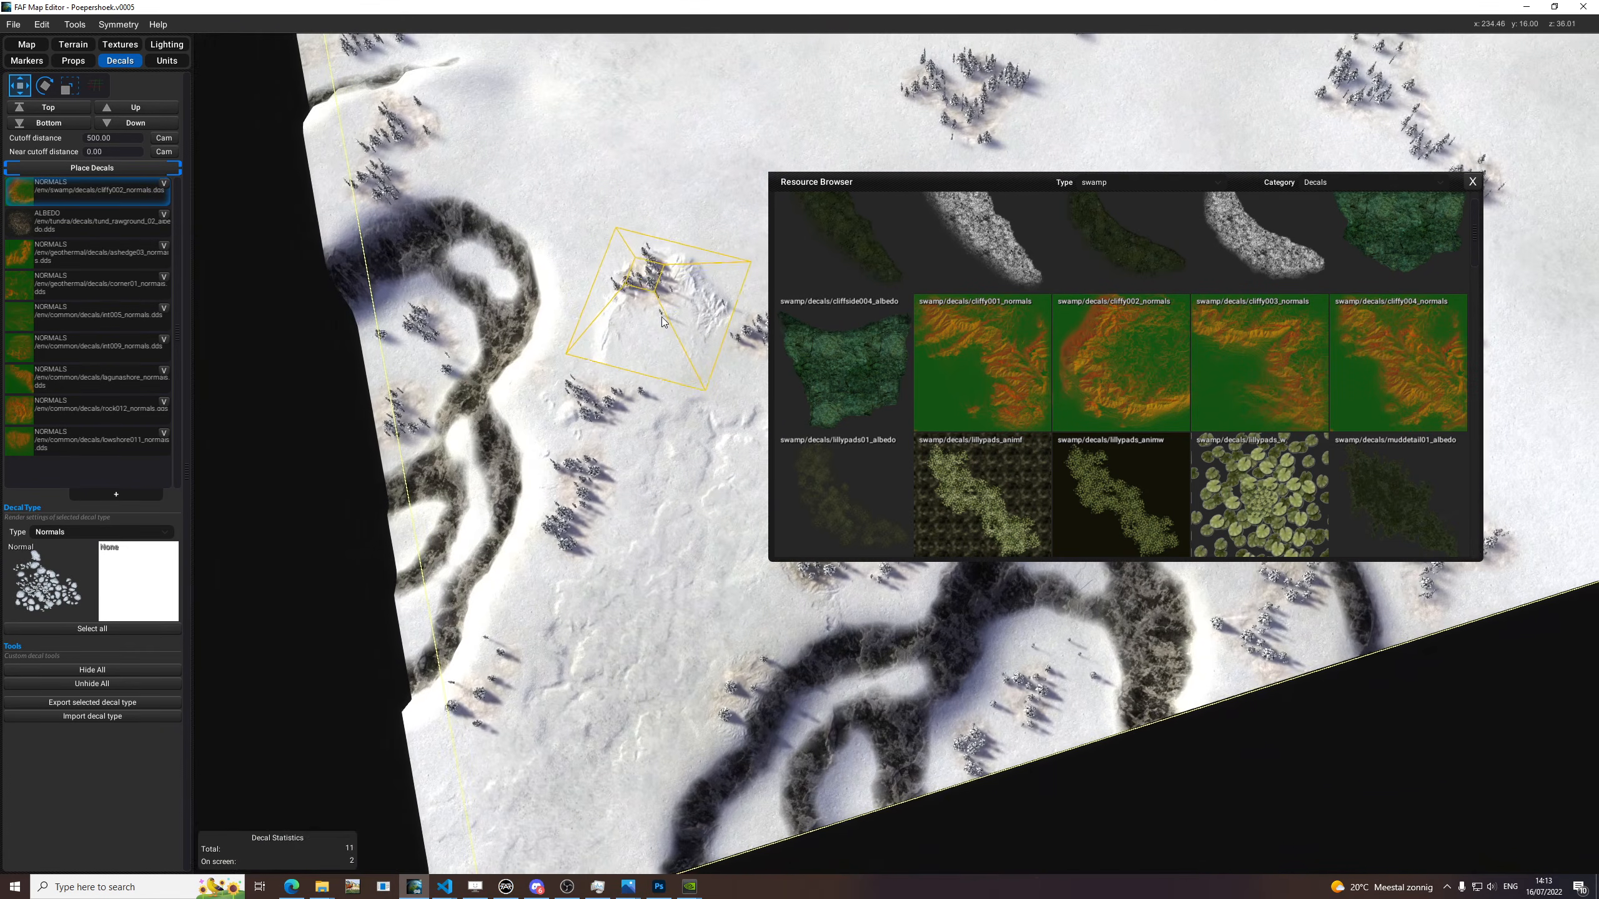
{"action": "scroll", "coordinate": [465, 286], "scroll_direction": "up", "scroll_amount": 2}
{"action": "scroll", "coordinate": [462, 290], "scroll_direction": "up", "scroll_amount": 3}
Scale and rotate the cliffy002_normals decal to fit and place it over the looping dark cliff at the map's edge.
{"action": "key", "text": "r"}
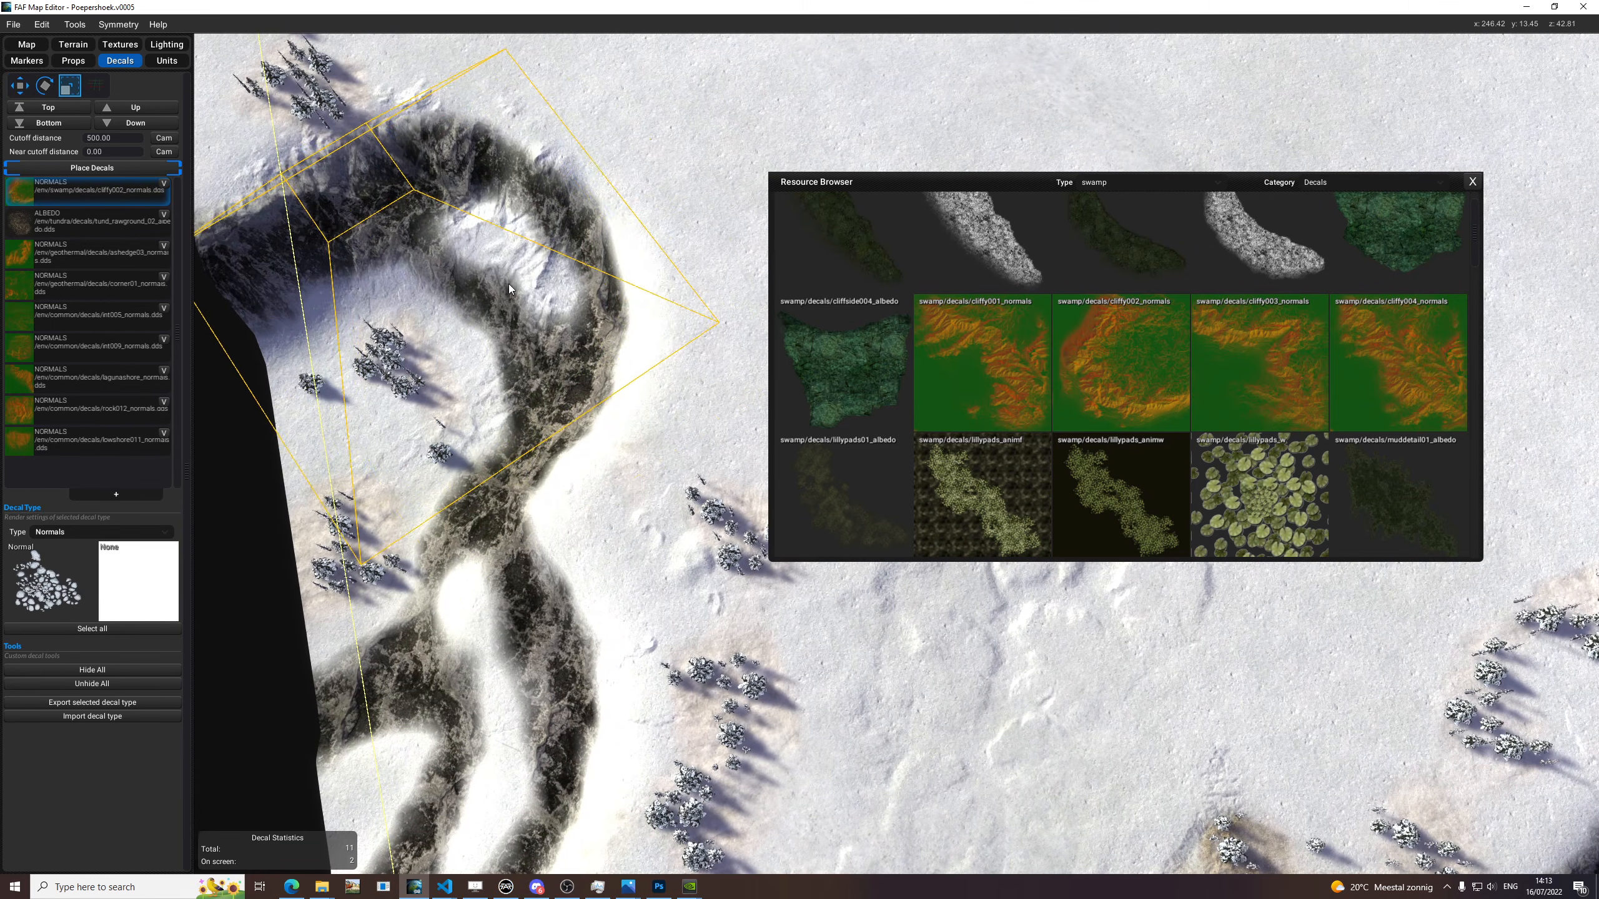
{"action": "key", "text": "w"}
{"action": "left_click_drag", "start_coordinate": [523, 305], "coordinate": [455, 346]}
{"action": "key", "text": "e"}
{"action": "key", "text": "w"}
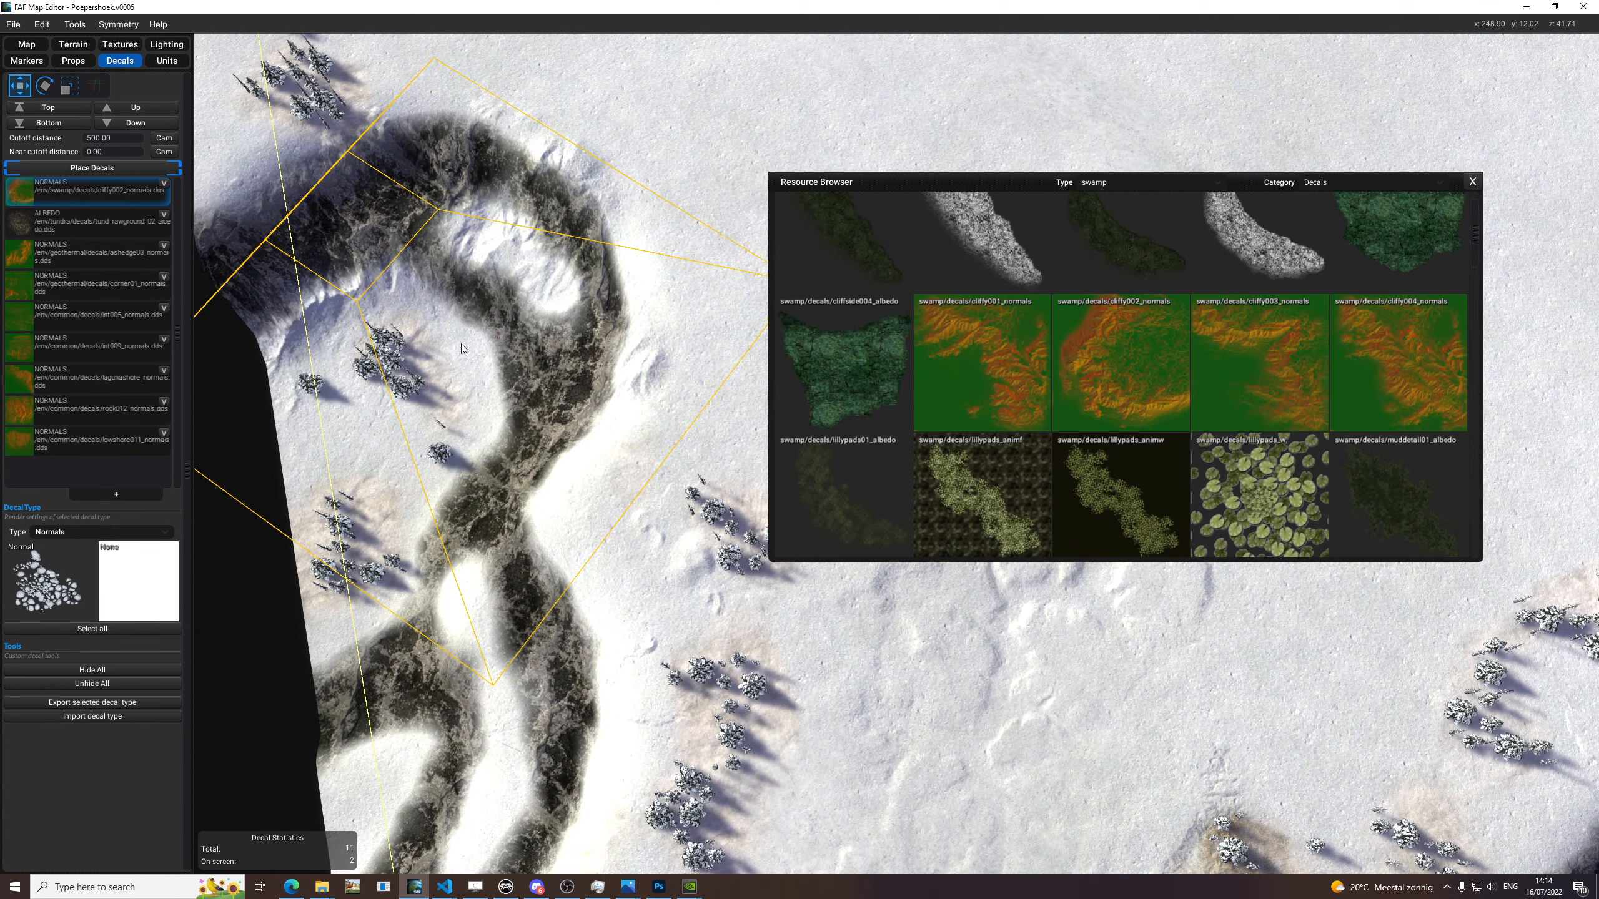
{"action": "left_click", "coordinate": [462, 341]}
Add another Normals decal type and assign cliffy001_normals from the swamp decals as its normal texture.
{"action": "key", "text": "space"}
{"action": "key", "text": "space"}
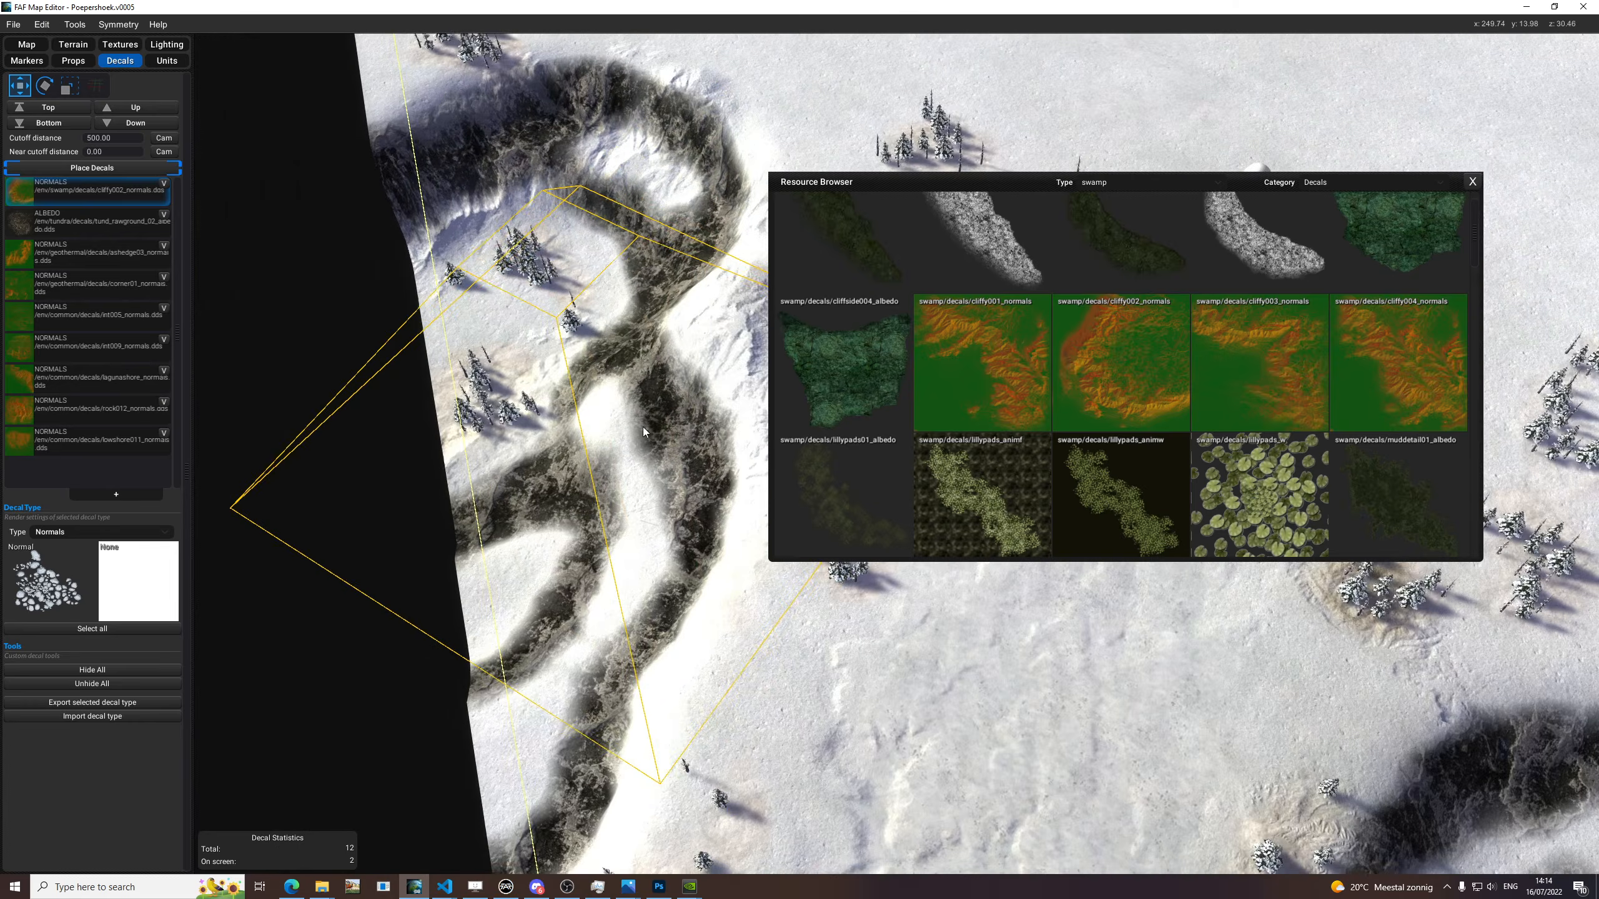
{"action": "key", "text": "space"}
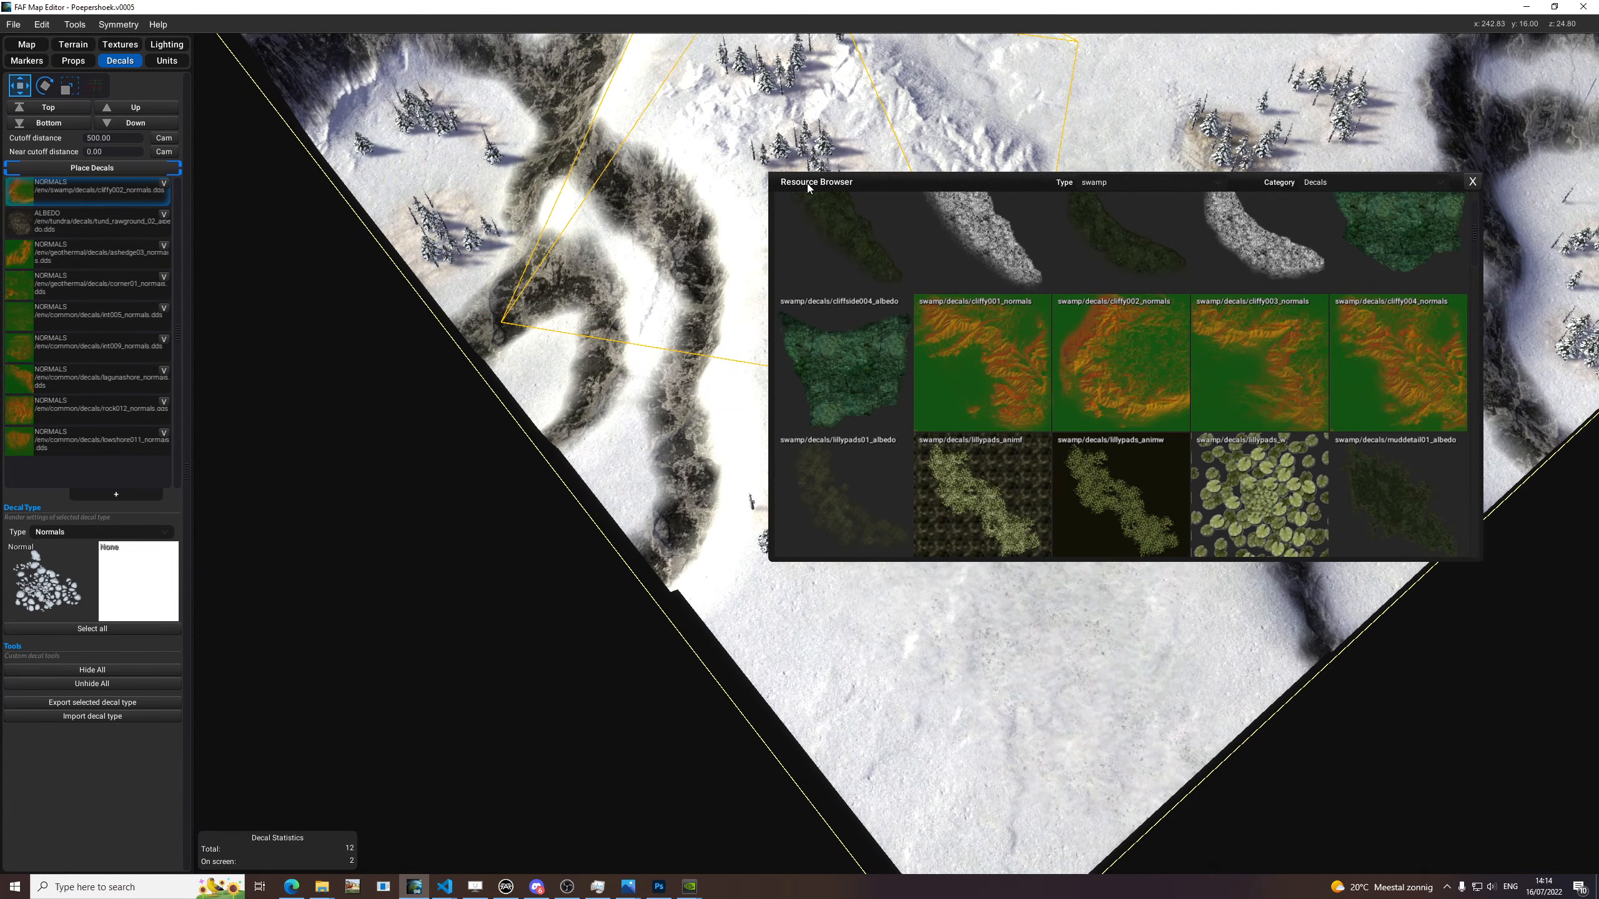
{"action": "left_click", "coordinate": [99, 497]}
{"action": "left_click", "coordinate": [87, 531]}
{"action": "left_click", "coordinate": [70, 546]}
{"action": "left_click", "coordinate": [66, 532]}
{"action": "left_click", "coordinate": [62, 559]}
{"action": "left_click_drag", "start_coordinate": [1189, 410], "coordinate": [52, 586]}
Rotate and scale the cliffy001_normals decal and place it over the branching cliffs near the map corner.
{"action": "key", "text": "e"}
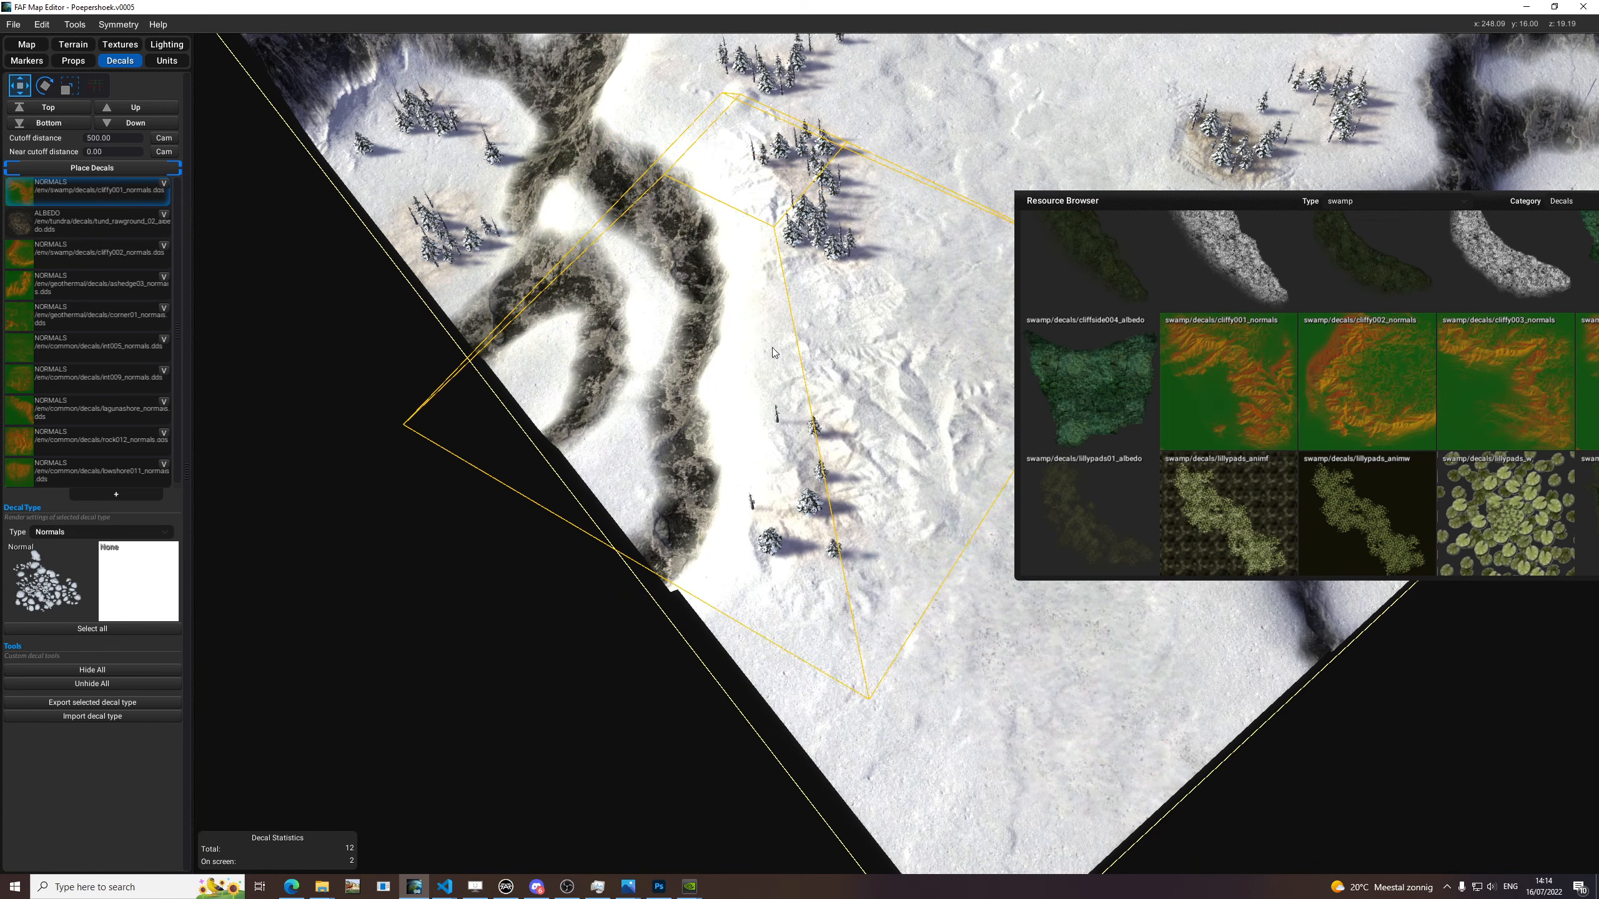
{"action": "key", "text": "e"}
{"action": "key", "text": "e"}
{"action": "key", "text": "r"}
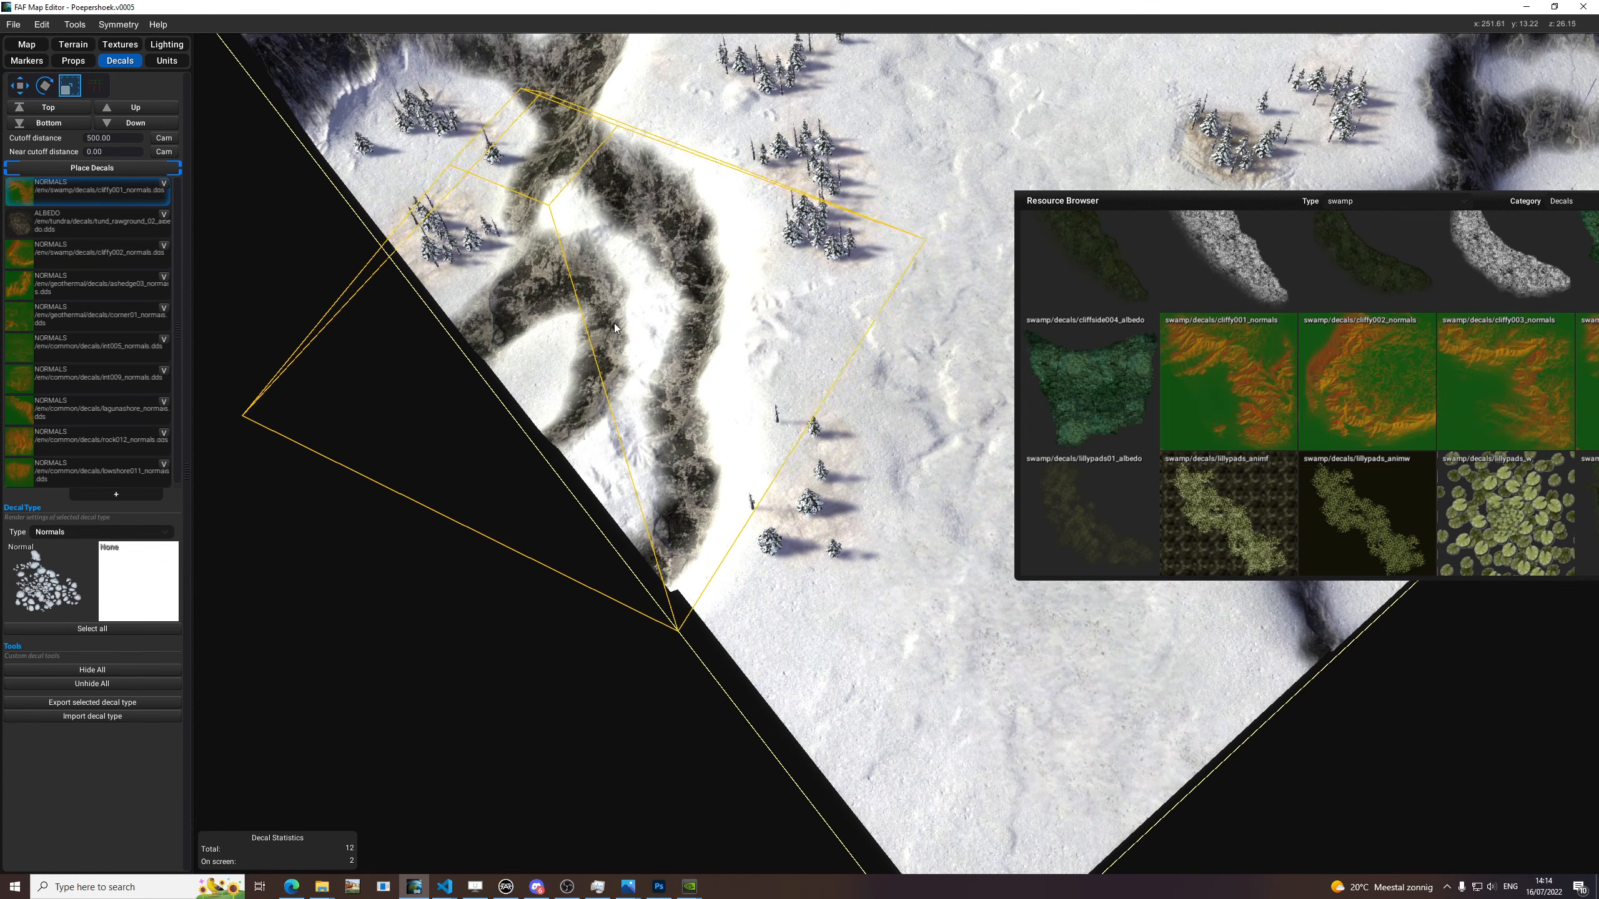
Rotate the cliffy001_normals decal again and place a second copy over the branching cliffs on the opposite map edge.
{"action": "key", "text": "e"}
{"action": "left_click", "coordinate": [595, 344]}
{"action": "middle_click_drag", "start_coordinate": [982, 327], "coordinate": [652, 427]}
{"action": "key", "text": "e"}
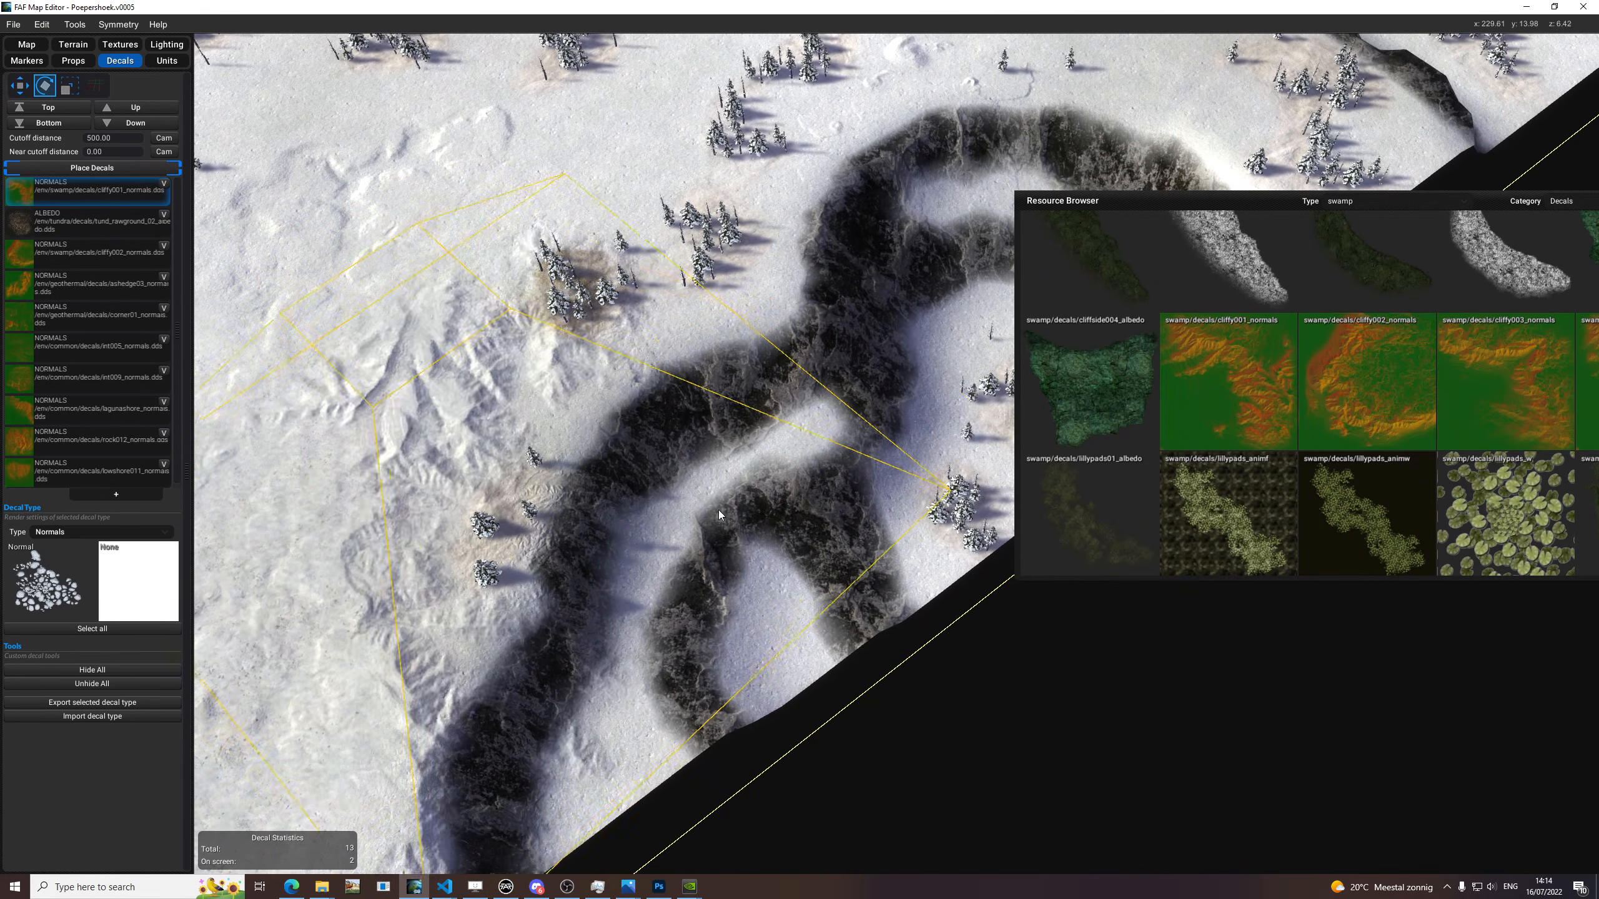
{"action": "scroll", "coordinate": [672, 474], "scroll_direction": "up", "scroll_amount": 5}
{"action": "key", "text": "e"}
{"action": "left_click", "coordinate": [596, 521]}
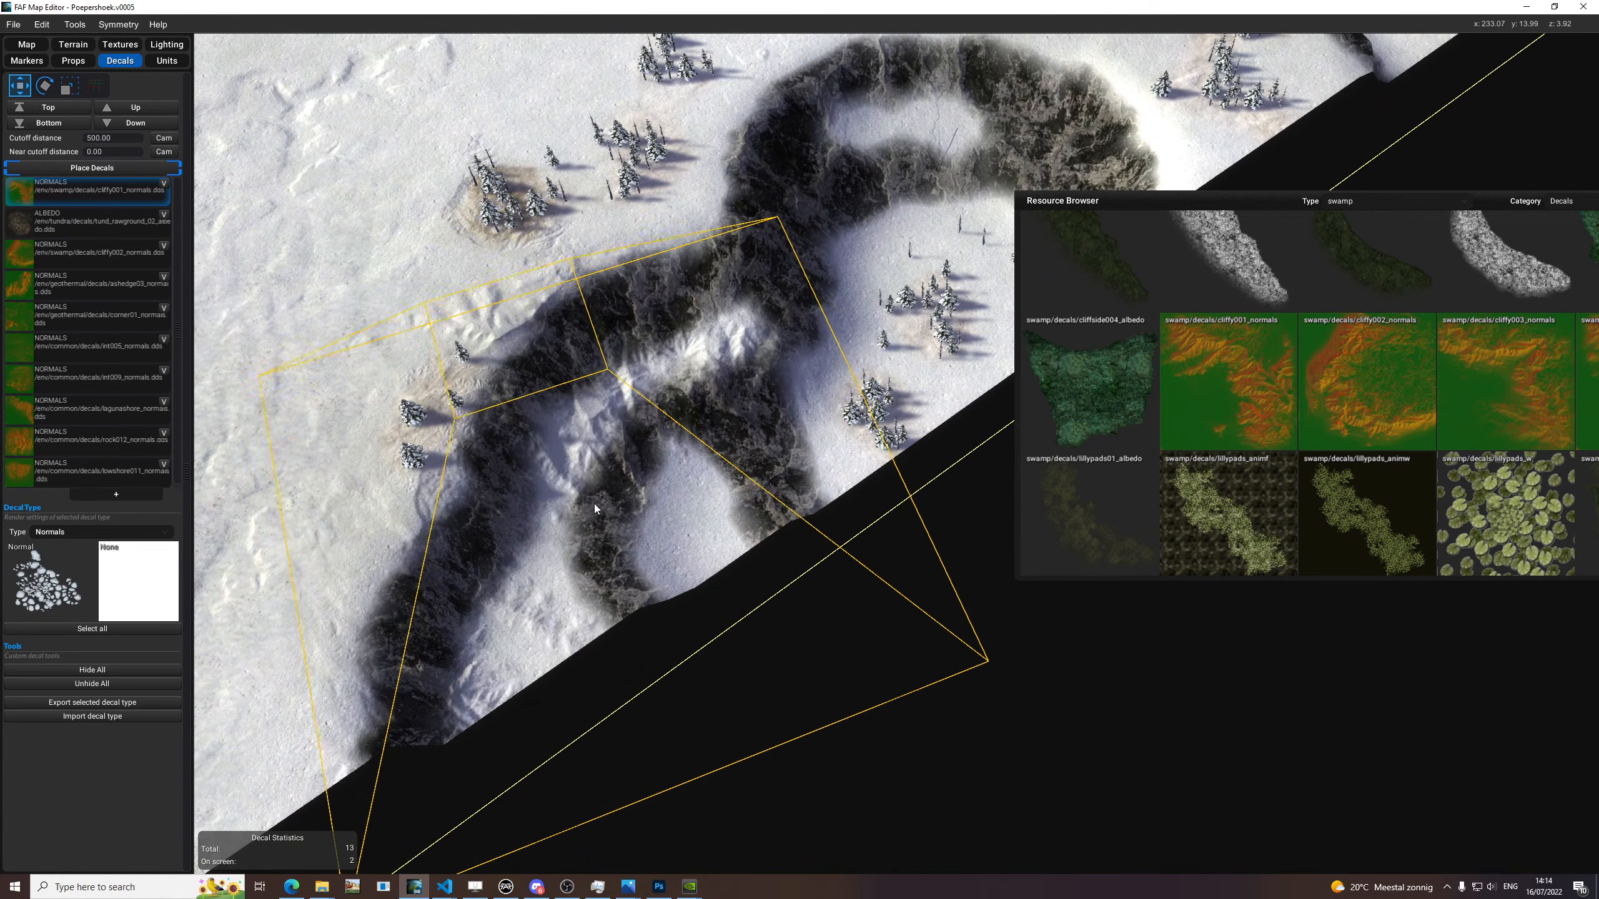
Add another Normals decal type and assign cliffy004_normals from the swamp decals as its normal texture.
{"action": "scroll", "coordinate": [587, 495], "scroll_direction": "down", "scroll_amount": 6}
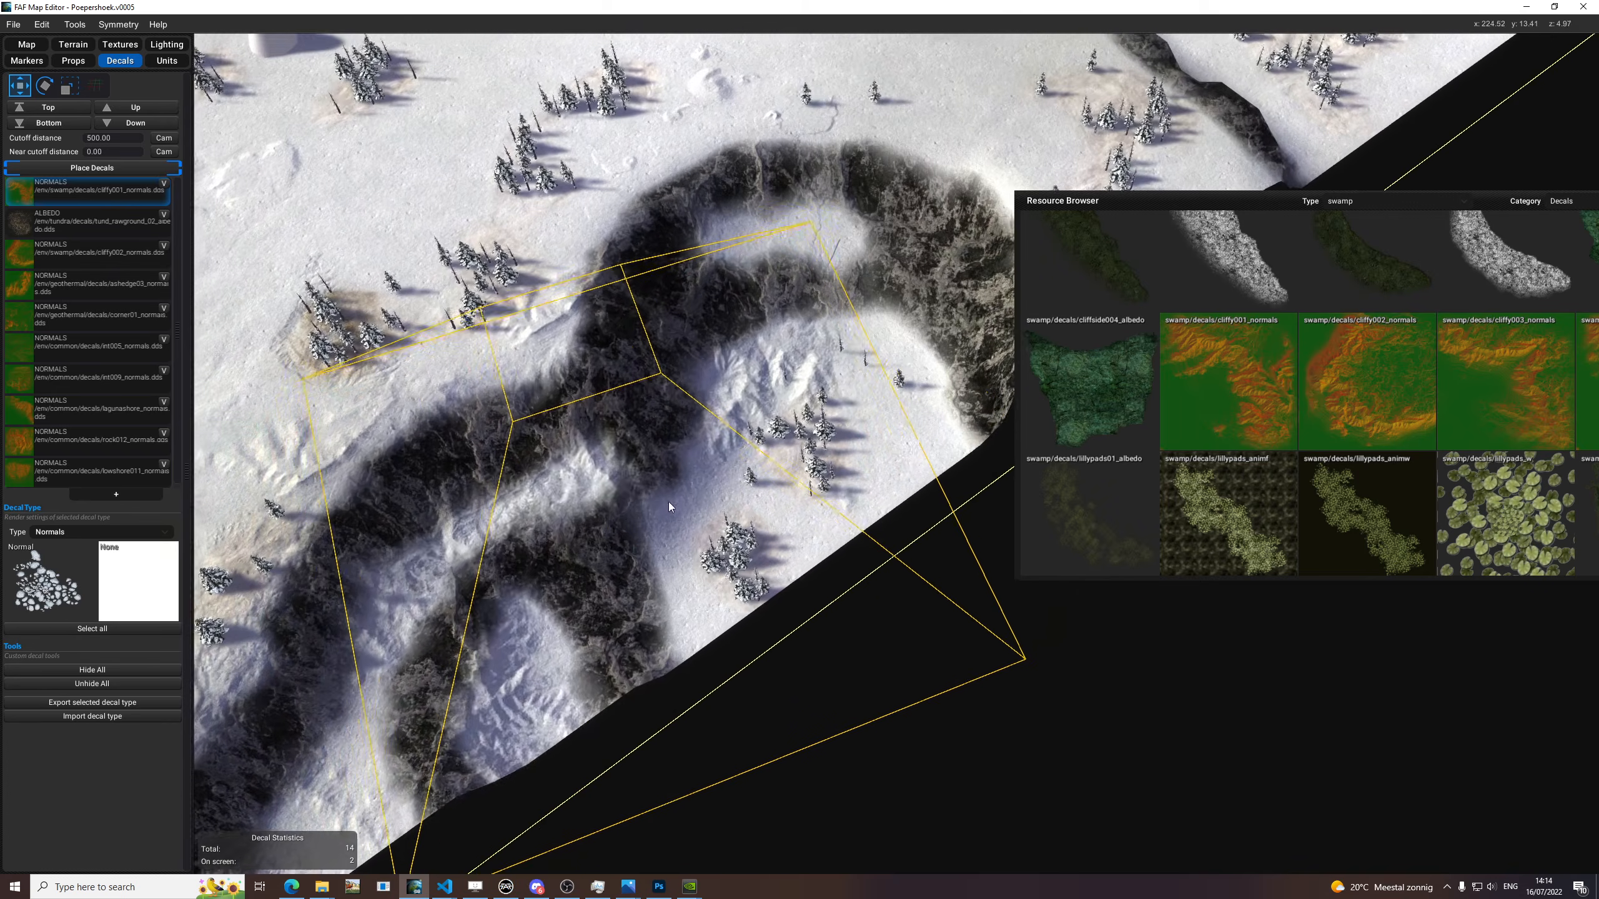
{"action": "left_click", "coordinate": [115, 495]}
{"action": "left_click", "coordinate": [84, 532]}
{"action": "left_click", "coordinate": [60, 541]}
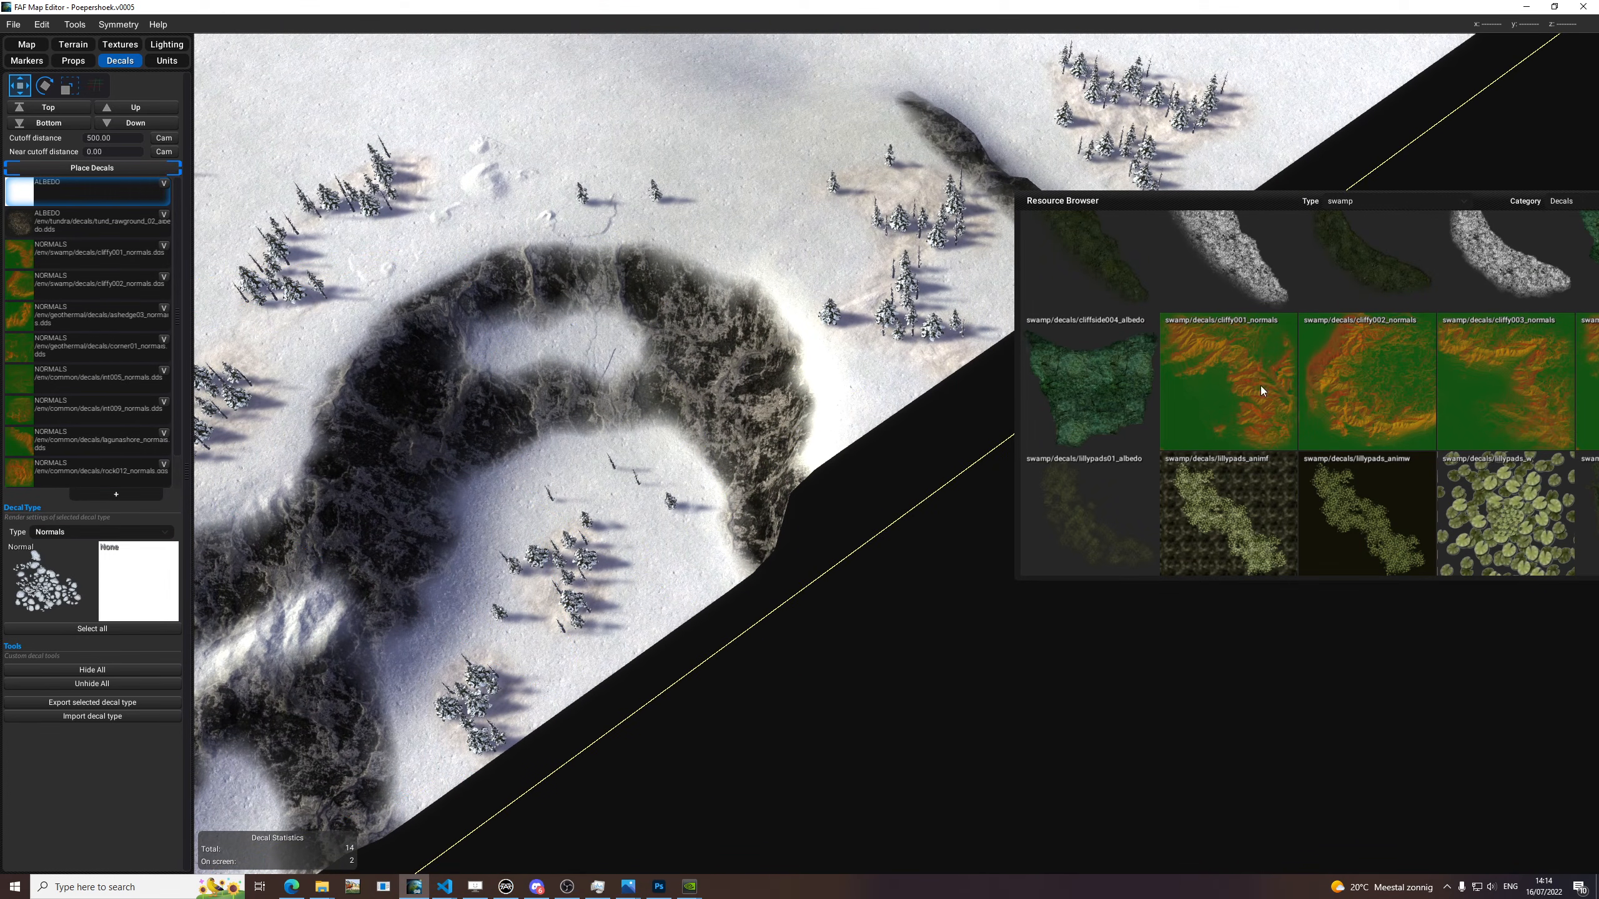
{"action": "left_click_drag", "start_coordinate": [1191, 203], "coordinate": [923, 210]}
{"action": "left_click_drag", "start_coordinate": [1277, 412], "coordinate": [73, 584]}
{"action": "left_click_drag", "start_coordinate": [803, 207], "coordinate": [999, 233]}
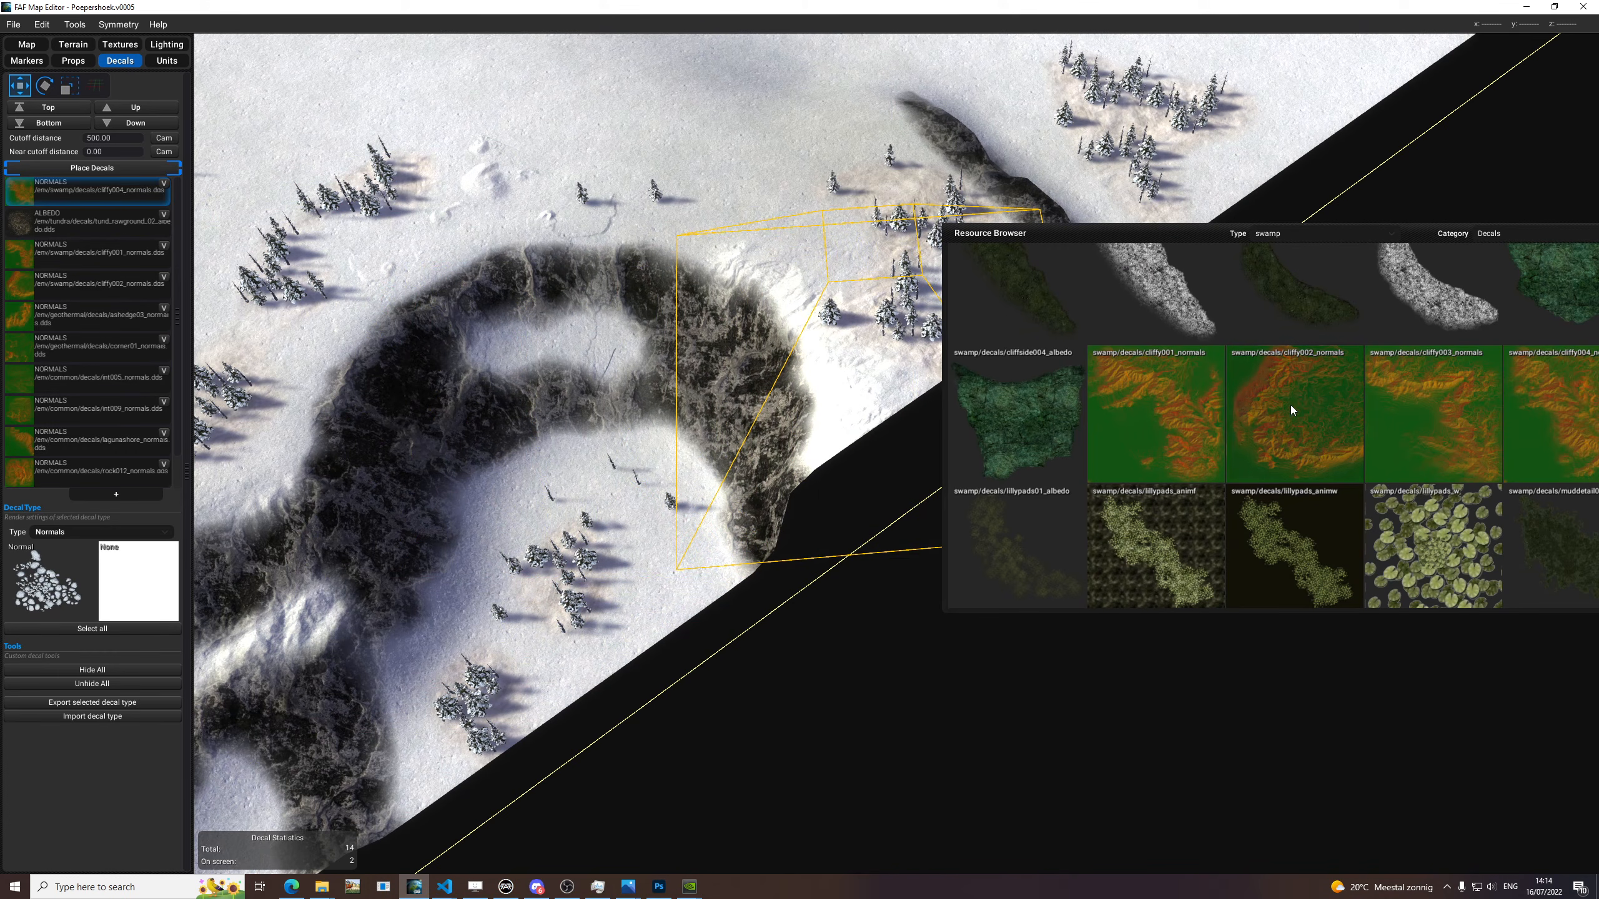
Switch back to the cliffy002_normals decal type, rotate and scale it, and place it over the horseshoe-shaped cliff.
{"action": "left_click", "coordinate": [111, 282]}
{"action": "key", "text": "e"}
{"action": "key", "text": "r"}
{"action": "key", "text": "e"}
{"action": "key", "text": "w"}
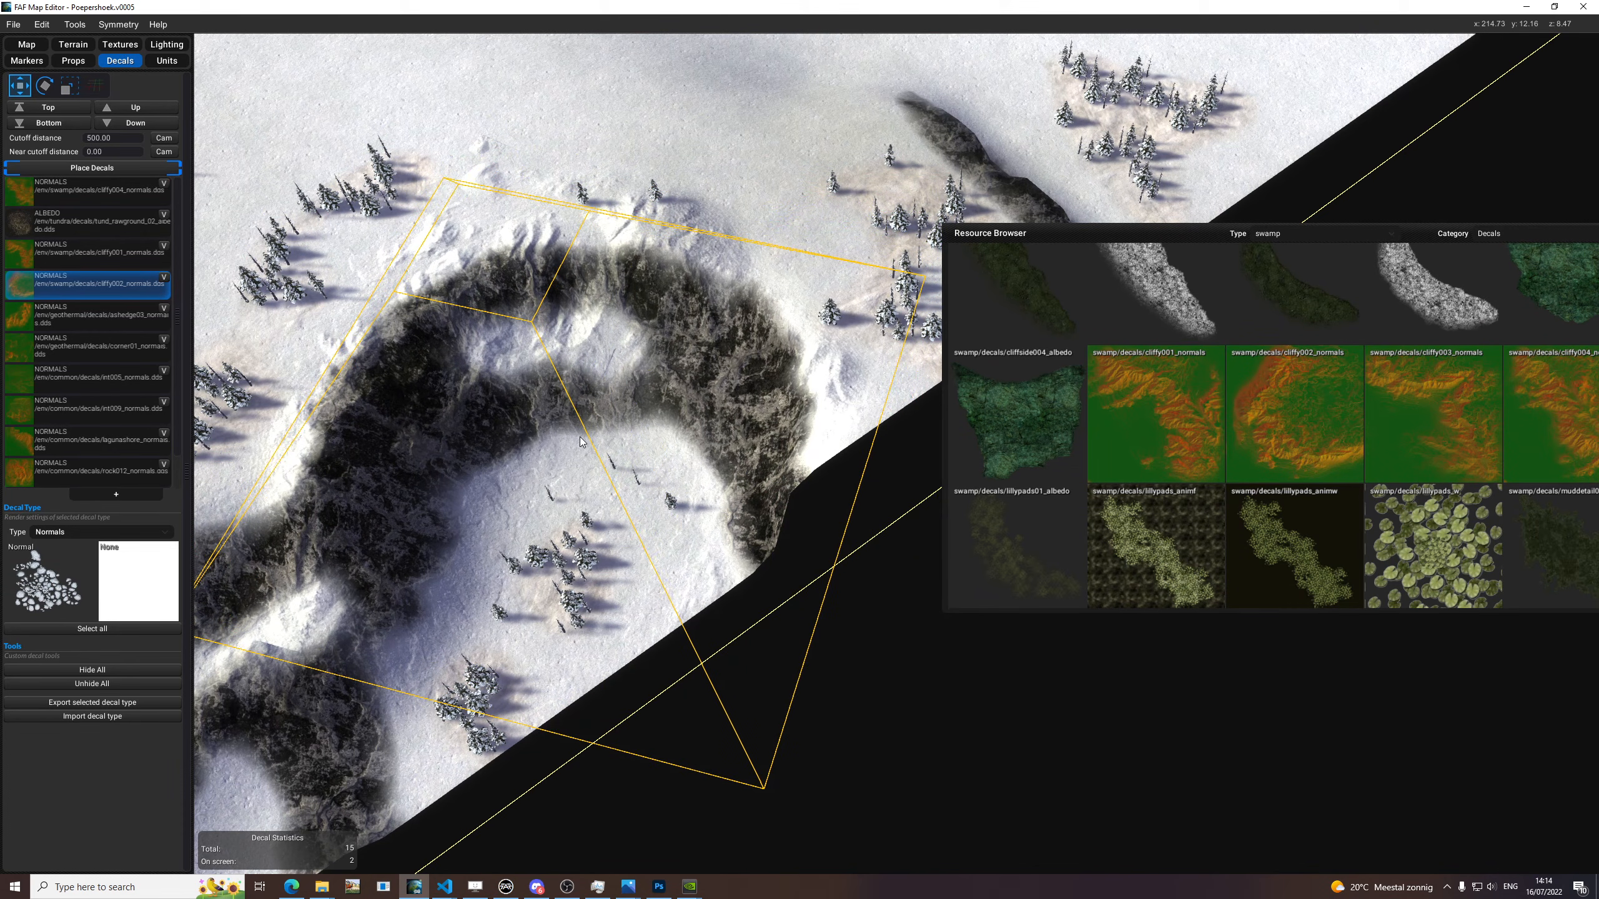
{"action": "left_click", "coordinate": [579, 441]}
{"action": "scroll", "coordinate": [579, 442], "scroll_direction": "down", "scroll_amount": 3}
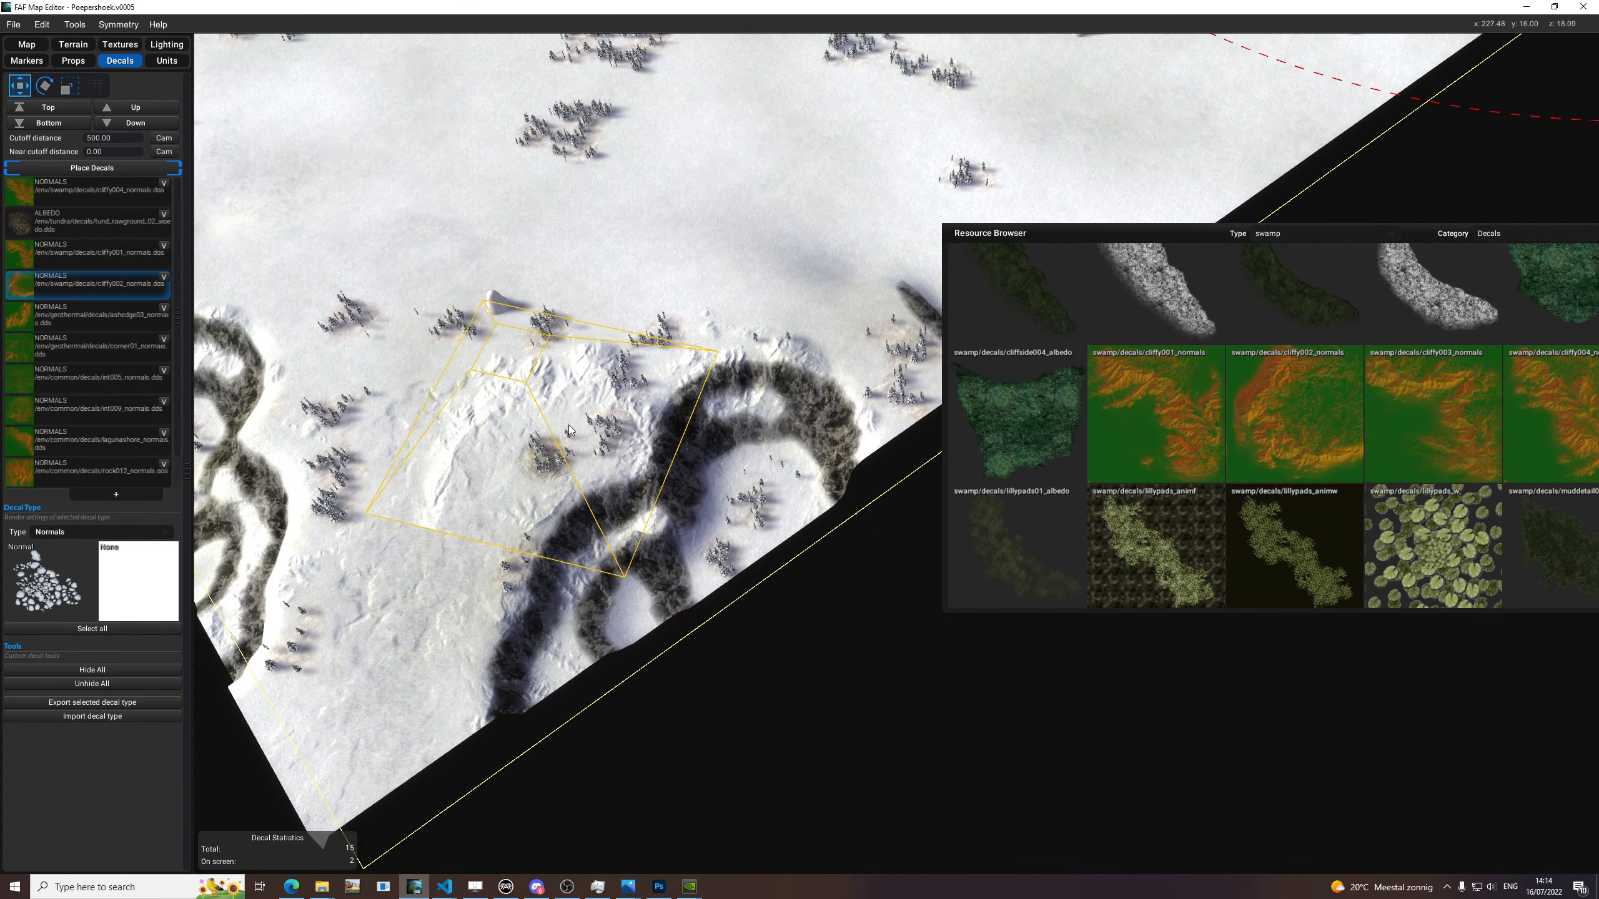
{"action": "middle_click_drag", "start_coordinate": [568, 431], "coordinate": [705, 381]}
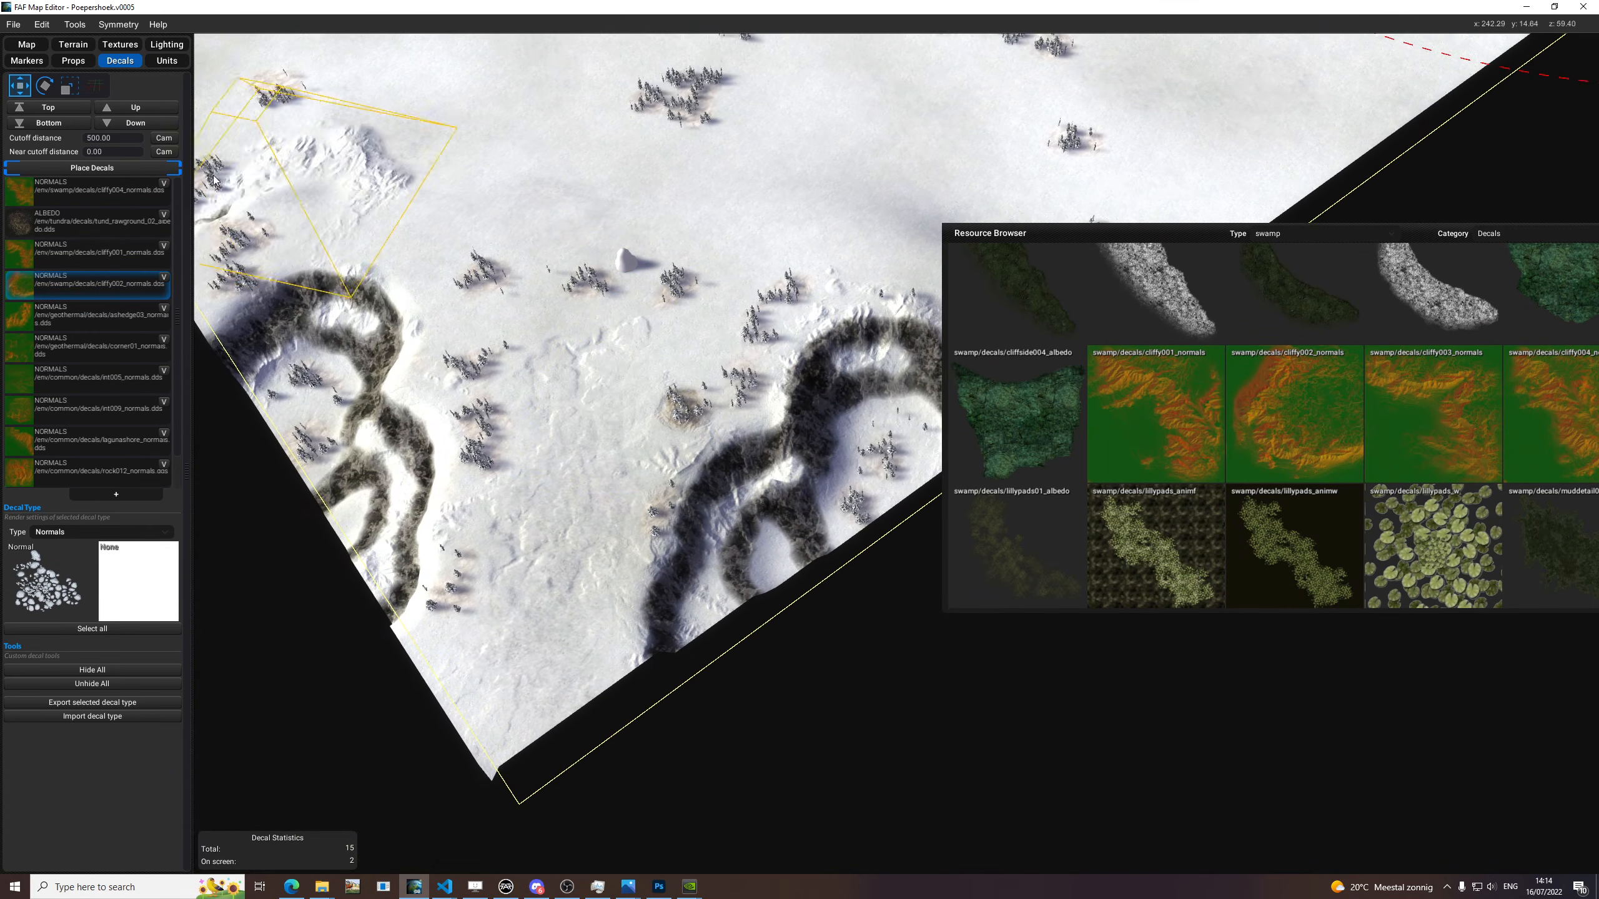
Stop placing decals, examine the decorated cliffs on both map edges and select the cliffy002_normals decal on the horseshoe-shaped cliff.
{"action": "left_click", "coordinate": [122, 169]}
{"action": "scroll", "coordinate": [552, 587], "scroll_direction": "up", "scroll_amount": 6}
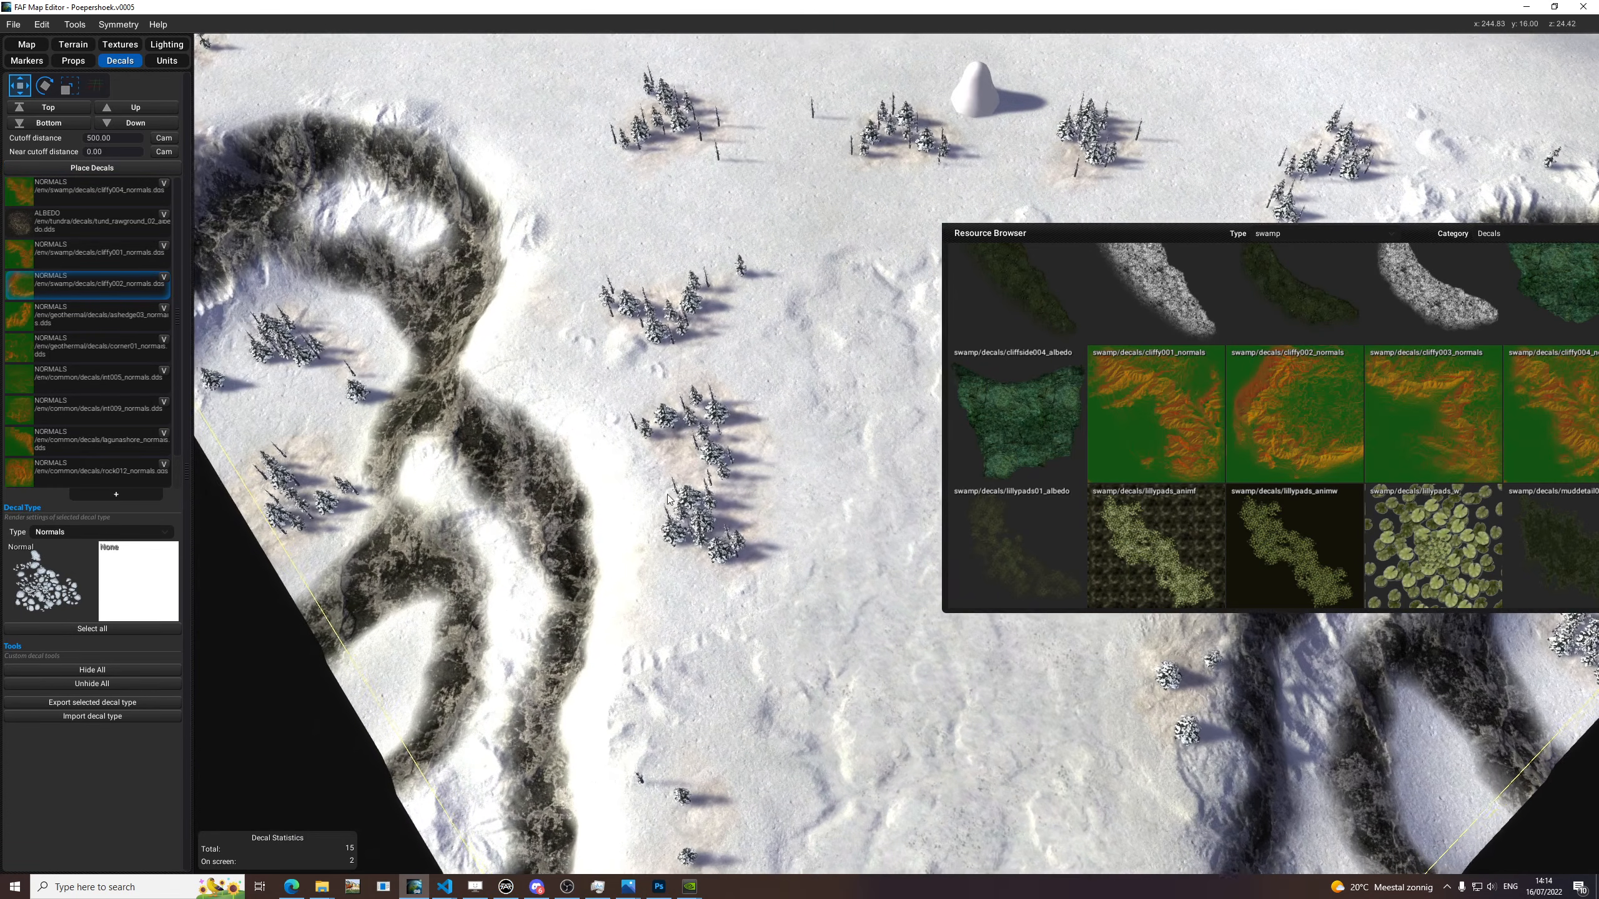
{"action": "scroll", "coordinate": [667, 496], "scroll_direction": "down", "scroll_amount": 2}
{"action": "left_click_drag", "start_coordinate": [982, 235], "coordinate": [1321, 286]}
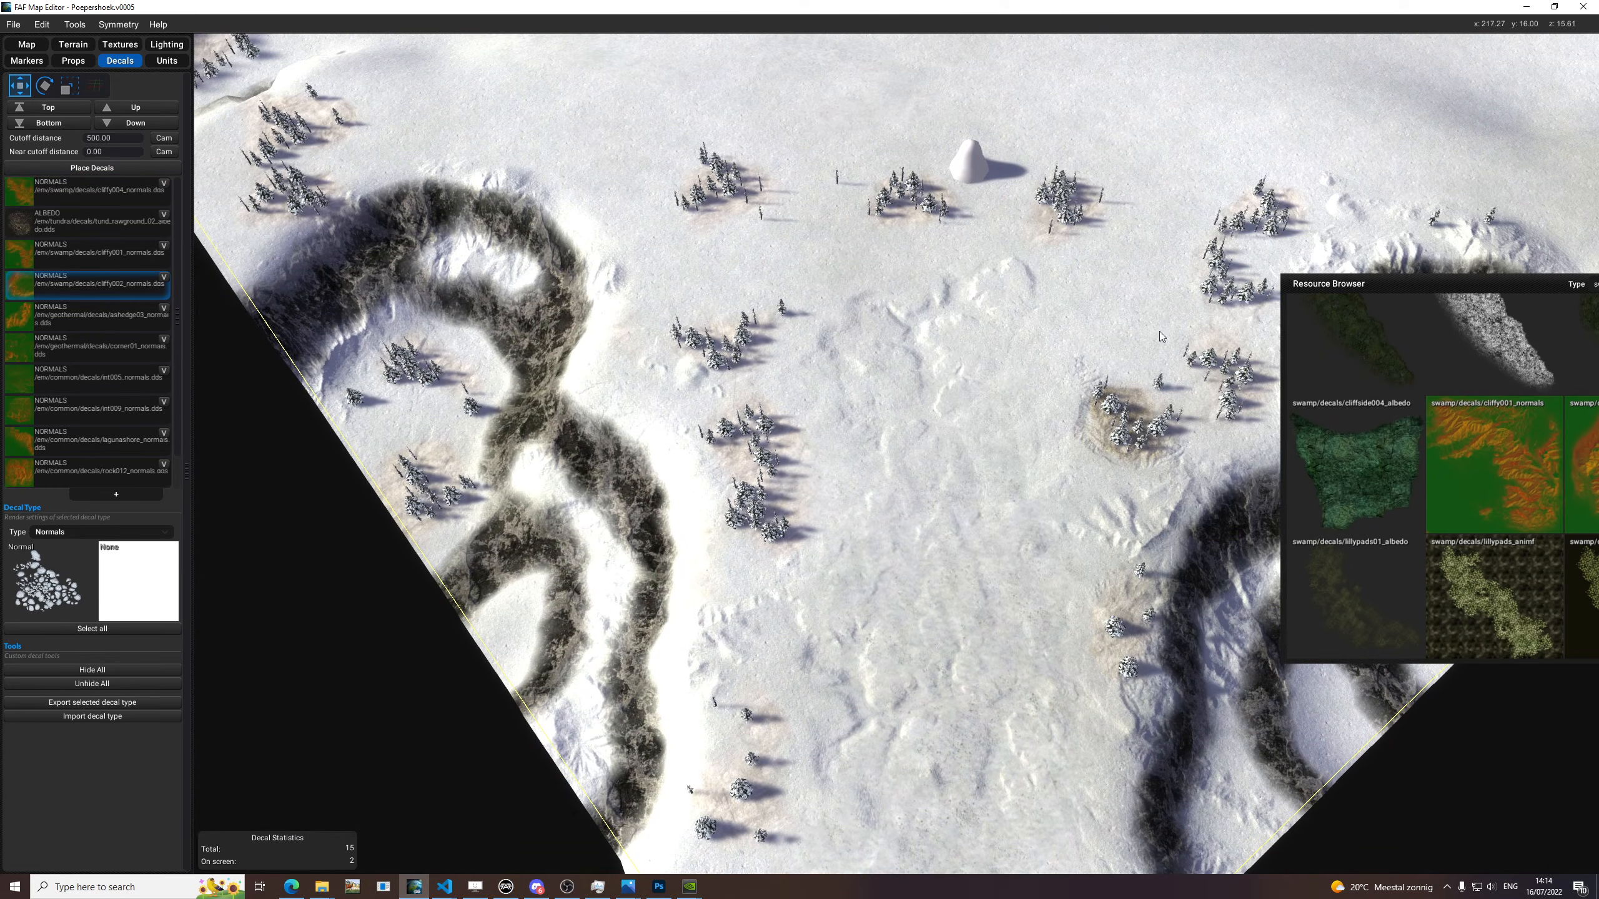
{"action": "middle_click_drag", "start_coordinate": [1168, 434], "coordinate": [884, 299]}
{"action": "scroll", "coordinate": [884, 298], "scroll_direction": "down", "scroll_amount": 2}
{"action": "middle_click_drag", "start_coordinate": [862, 408], "coordinate": [866, 527]}
{"action": "left_click_drag", "start_coordinate": [1345, 285], "coordinate": [1190, 198]}
{"action": "middle_click_drag", "start_coordinate": [1012, 519], "coordinate": [780, 426]}
{"action": "scroll", "coordinate": [934, 310], "scroll_direction": "up", "scroll_amount": 3}
{"action": "middle_click_drag", "start_coordinate": [1001, 271], "coordinate": [834, 293]}
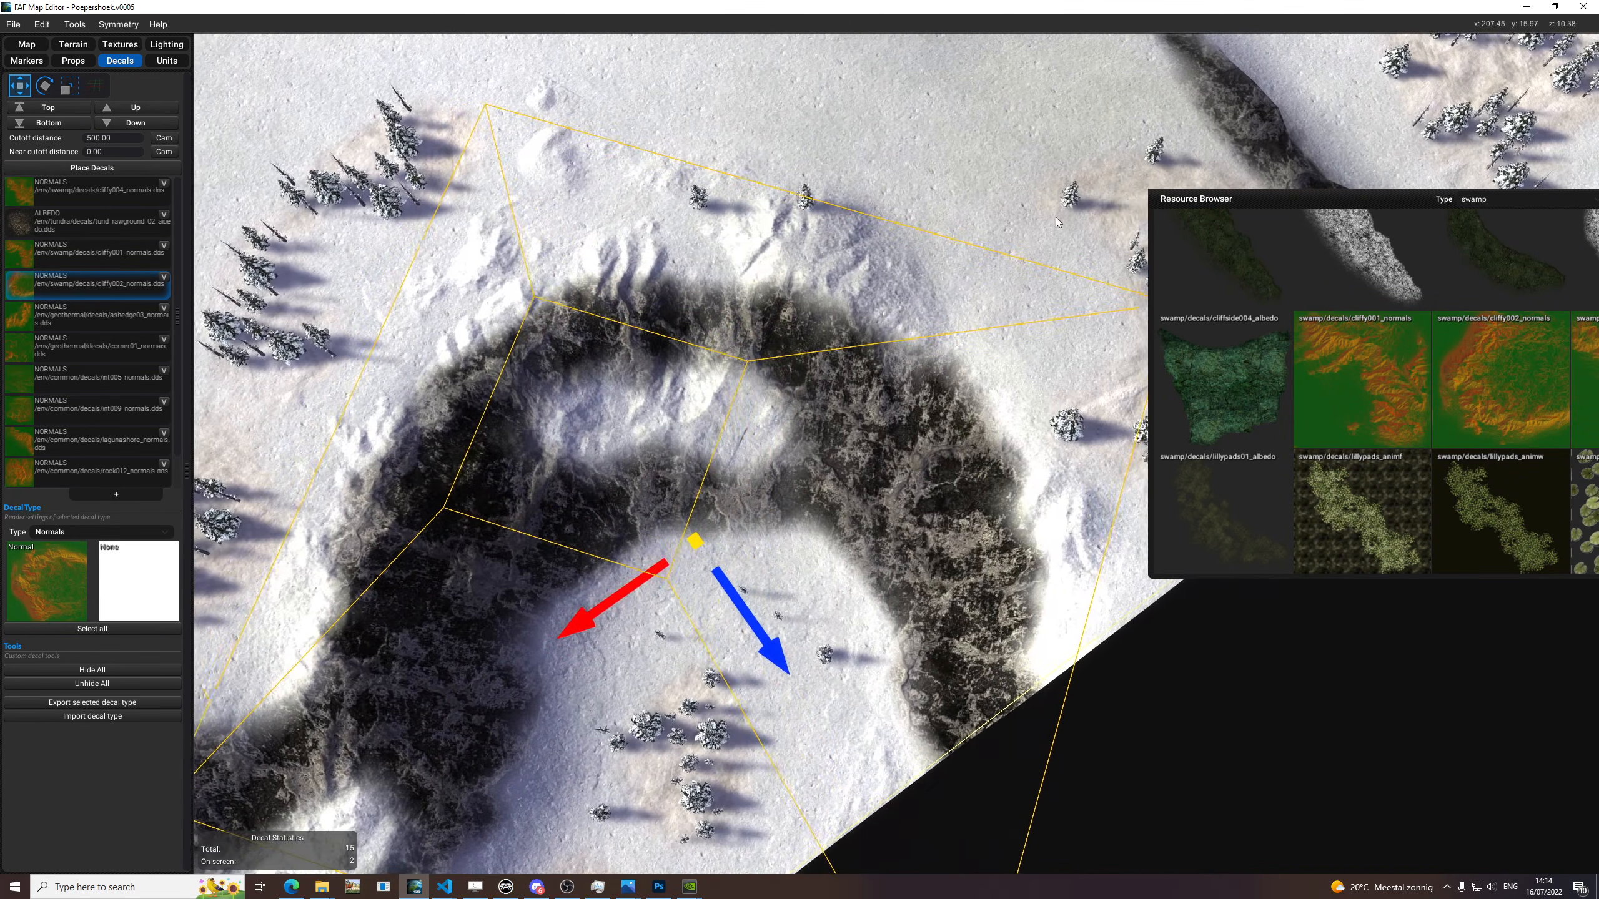
Find sw002_normals among the swamp decals and assign it to a new Normals decal type.
{"action": "left_click_drag", "start_coordinate": [1186, 201], "coordinate": [820, 201]}
{"action": "scroll", "coordinate": [1107, 285], "scroll_direction": "up", "scroll_amount": 1}
{"action": "left_click", "coordinate": [1115, 200]}
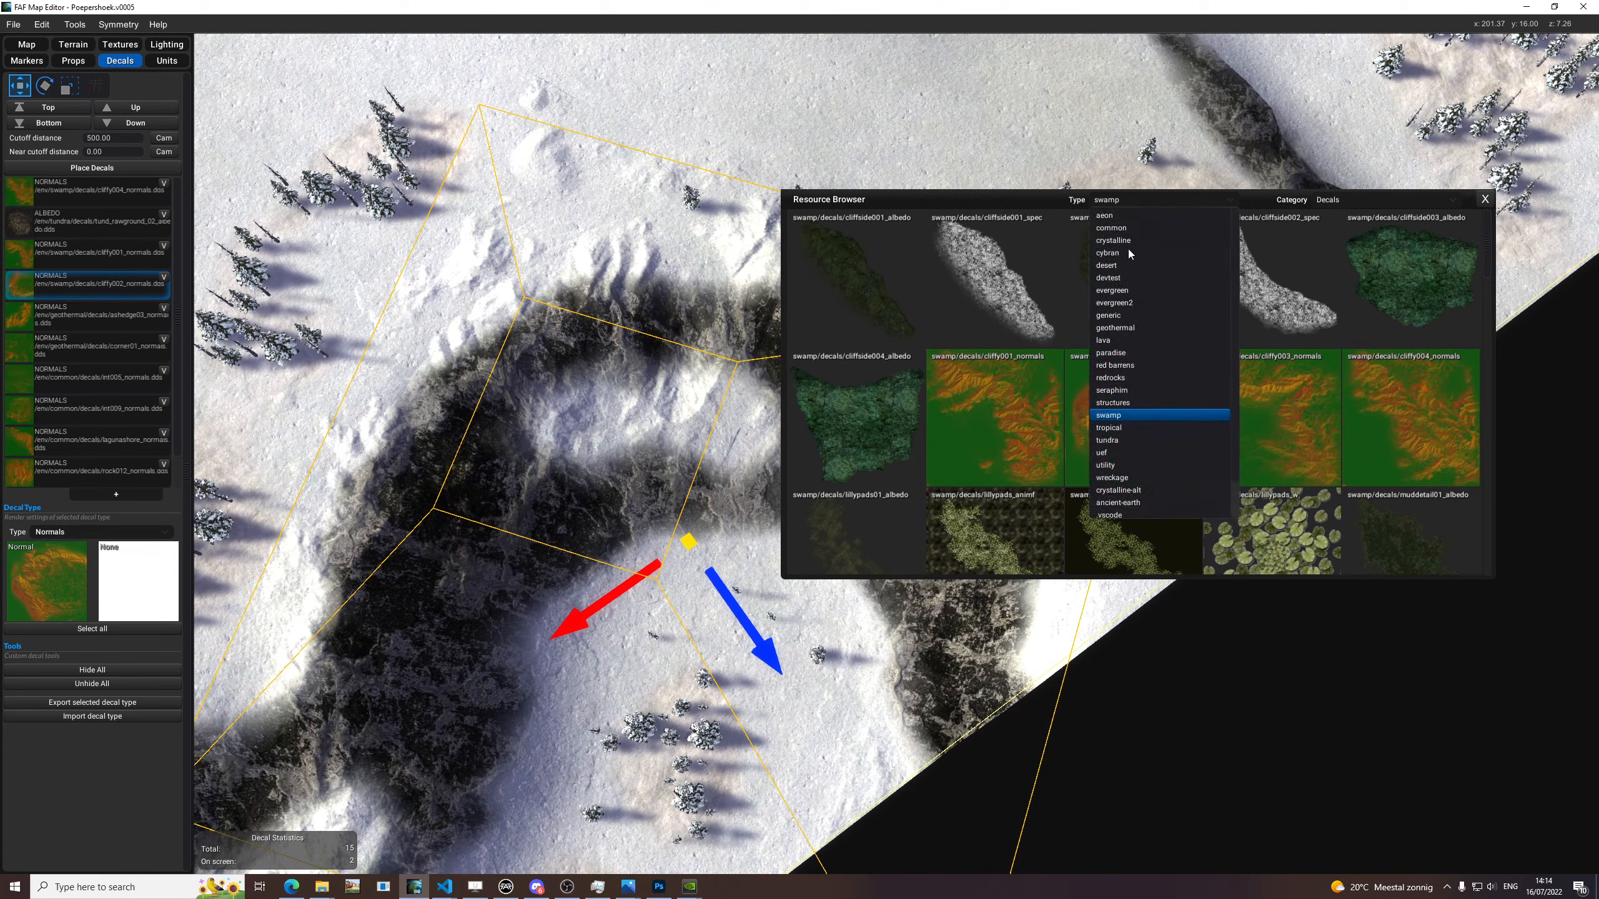
{"action": "left_click", "coordinate": [1341, 342]}
{"action": "scroll", "coordinate": [1348, 381], "scroll_direction": "down", "scroll_amount": 10}
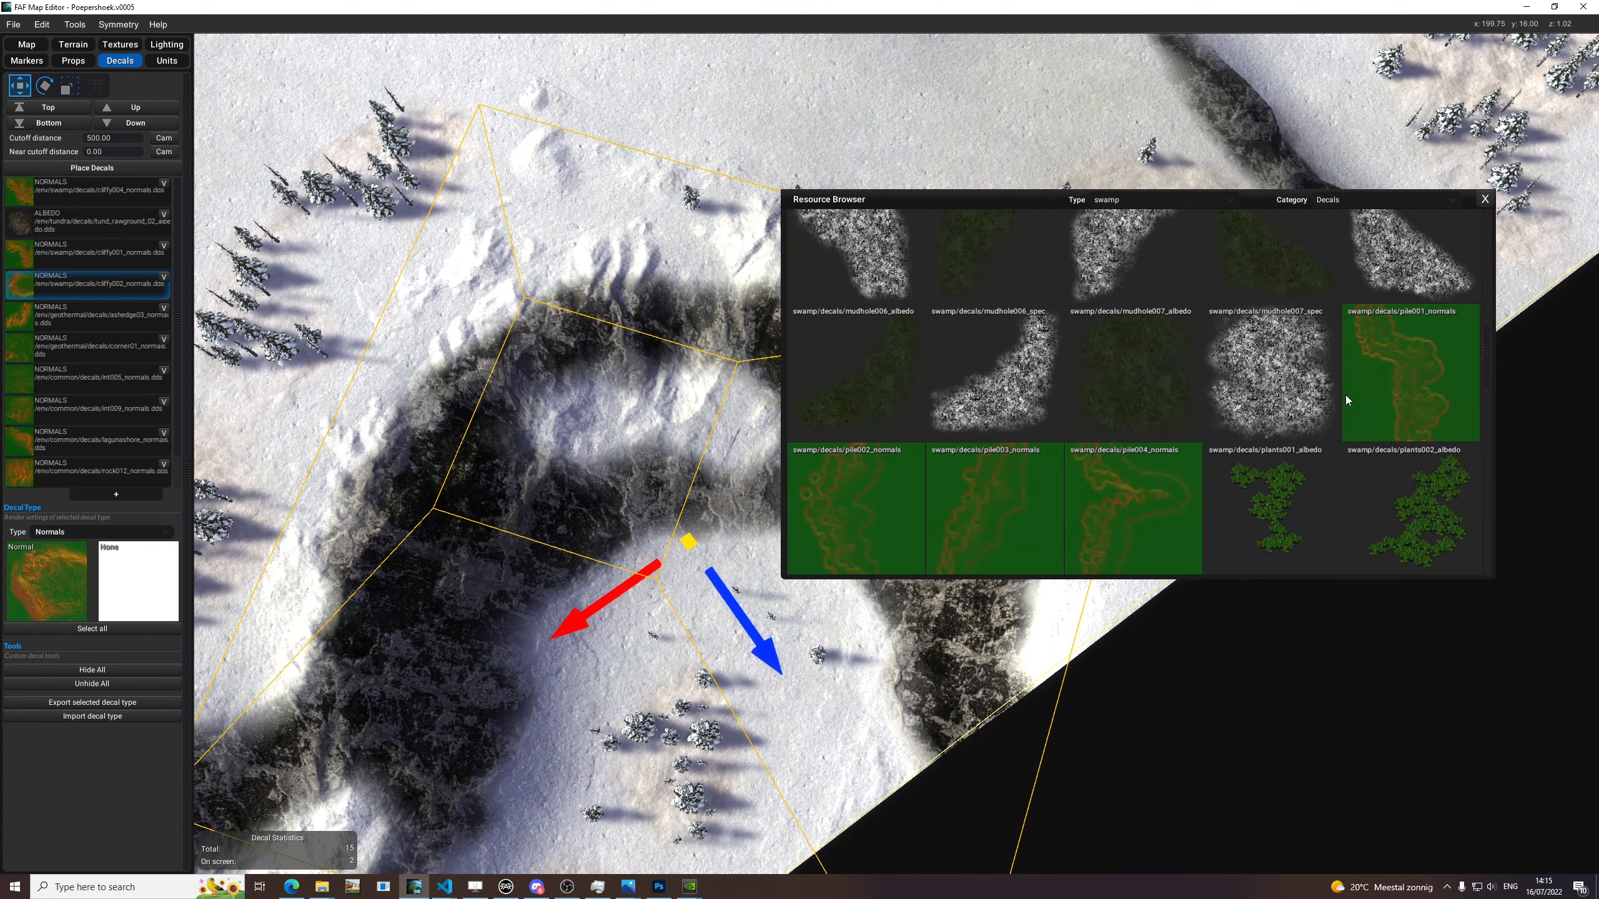
{"action": "scroll", "coordinate": [1043, 433], "scroll_direction": "down", "scroll_amount": 6}
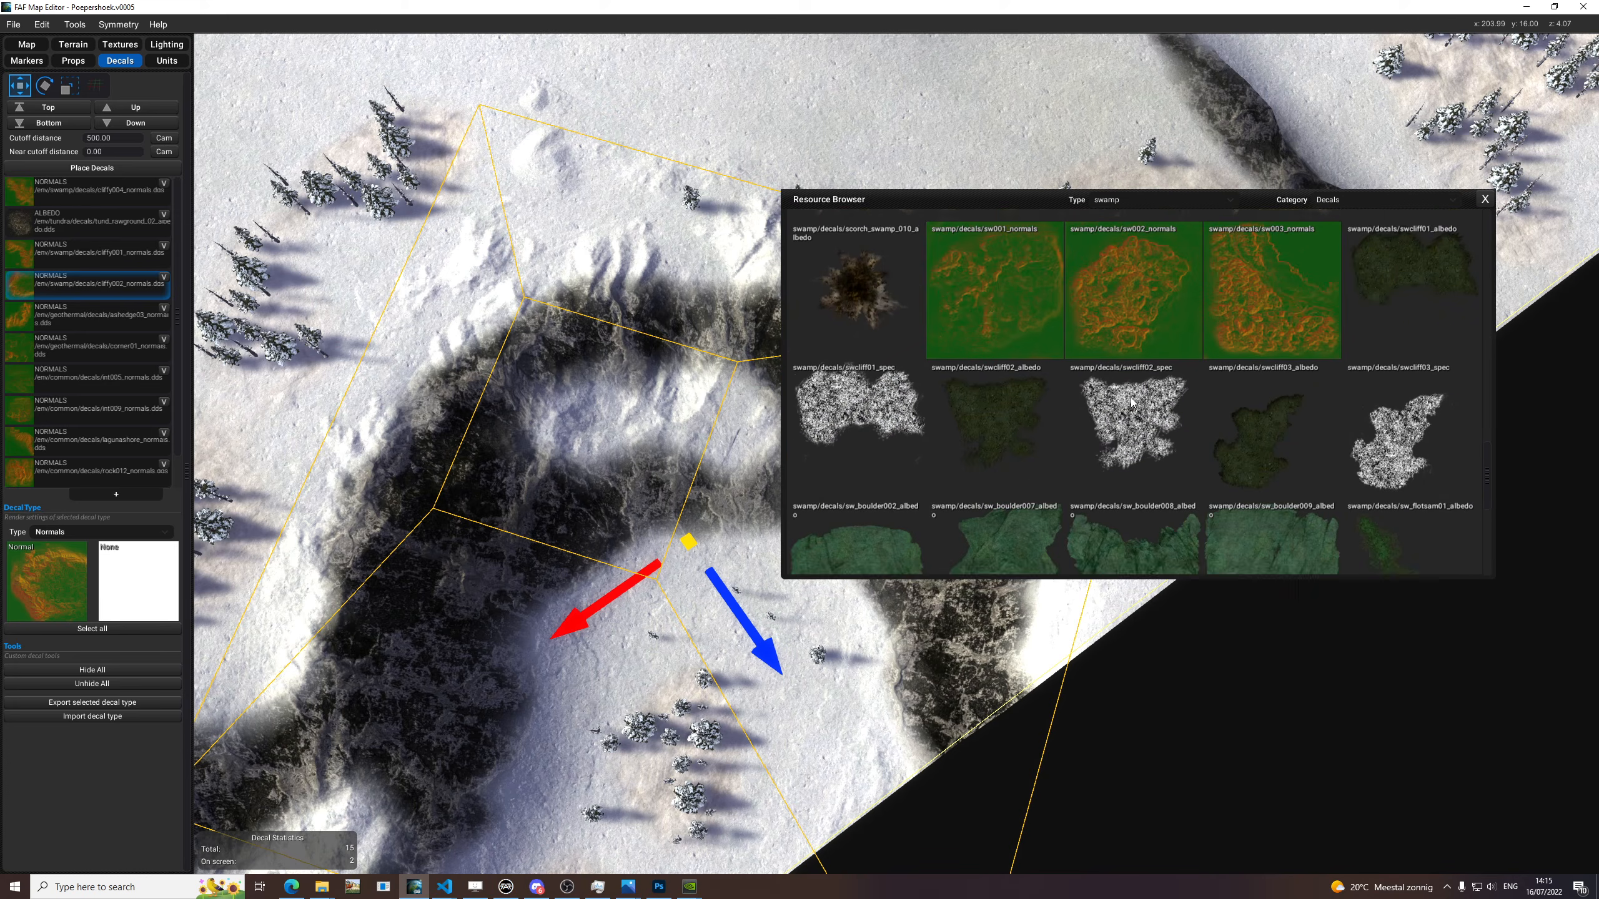
{"action": "left_click", "coordinate": [110, 498]}
{"action": "left_click", "coordinate": [86, 532]}
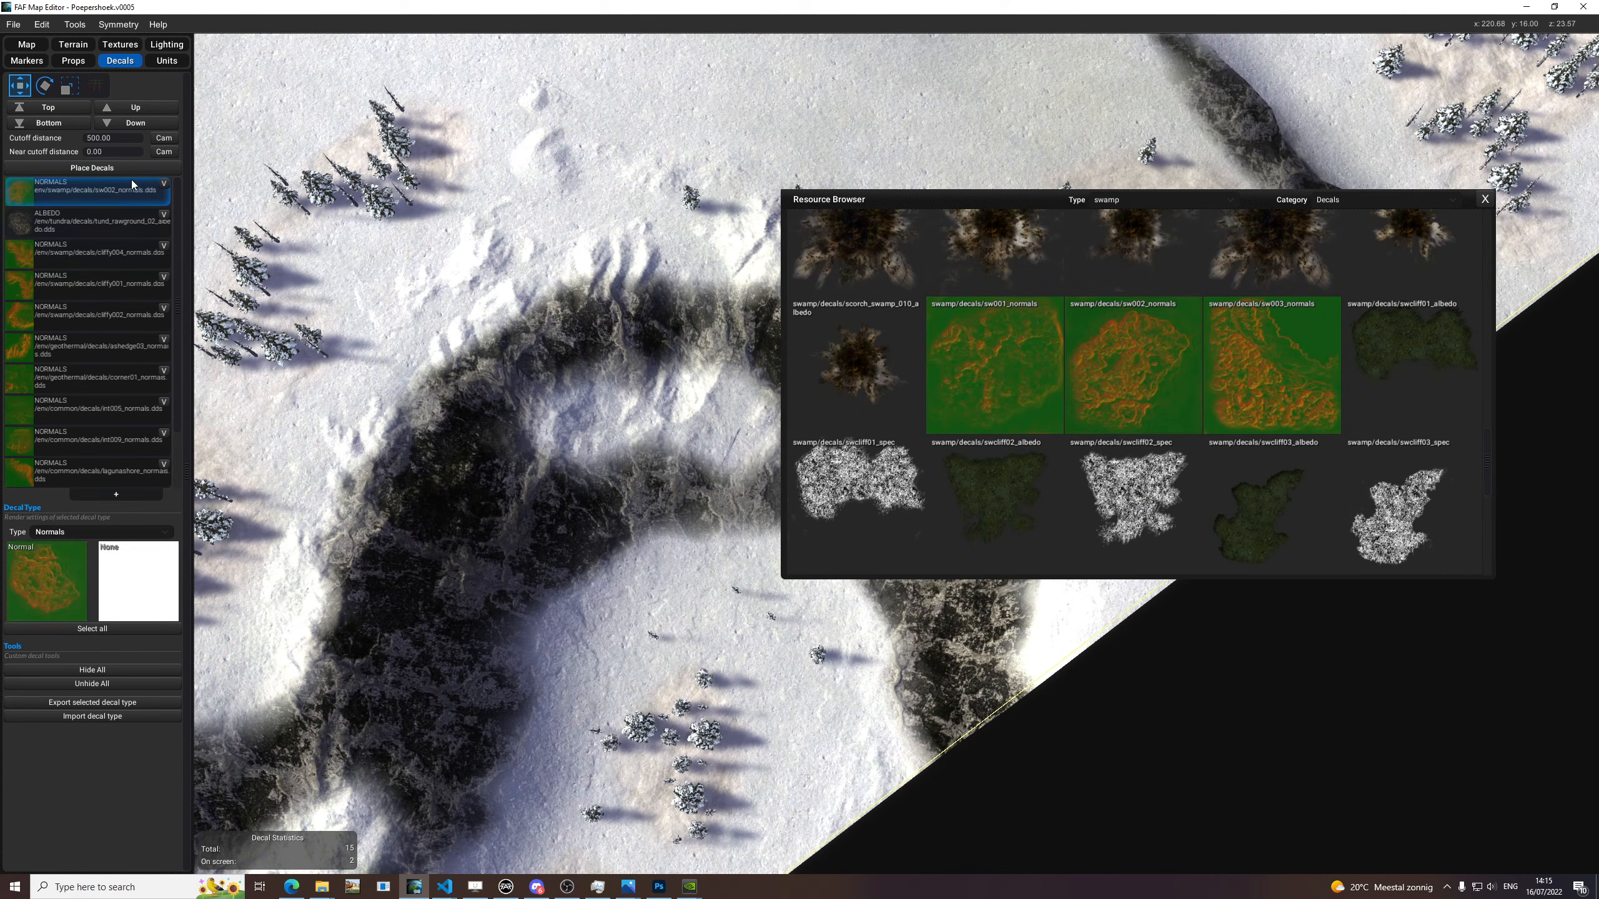
Replace the normal texture with sw001_normals and try the decal on the snow beside the horseshoe-shaped cliff.
{"action": "middle_click_drag", "start_coordinate": [667, 126], "coordinate": [506, 277]}
{"action": "left_click_drag", "start_coordinate": [1024, 385], "coordinate": [78, 597]}
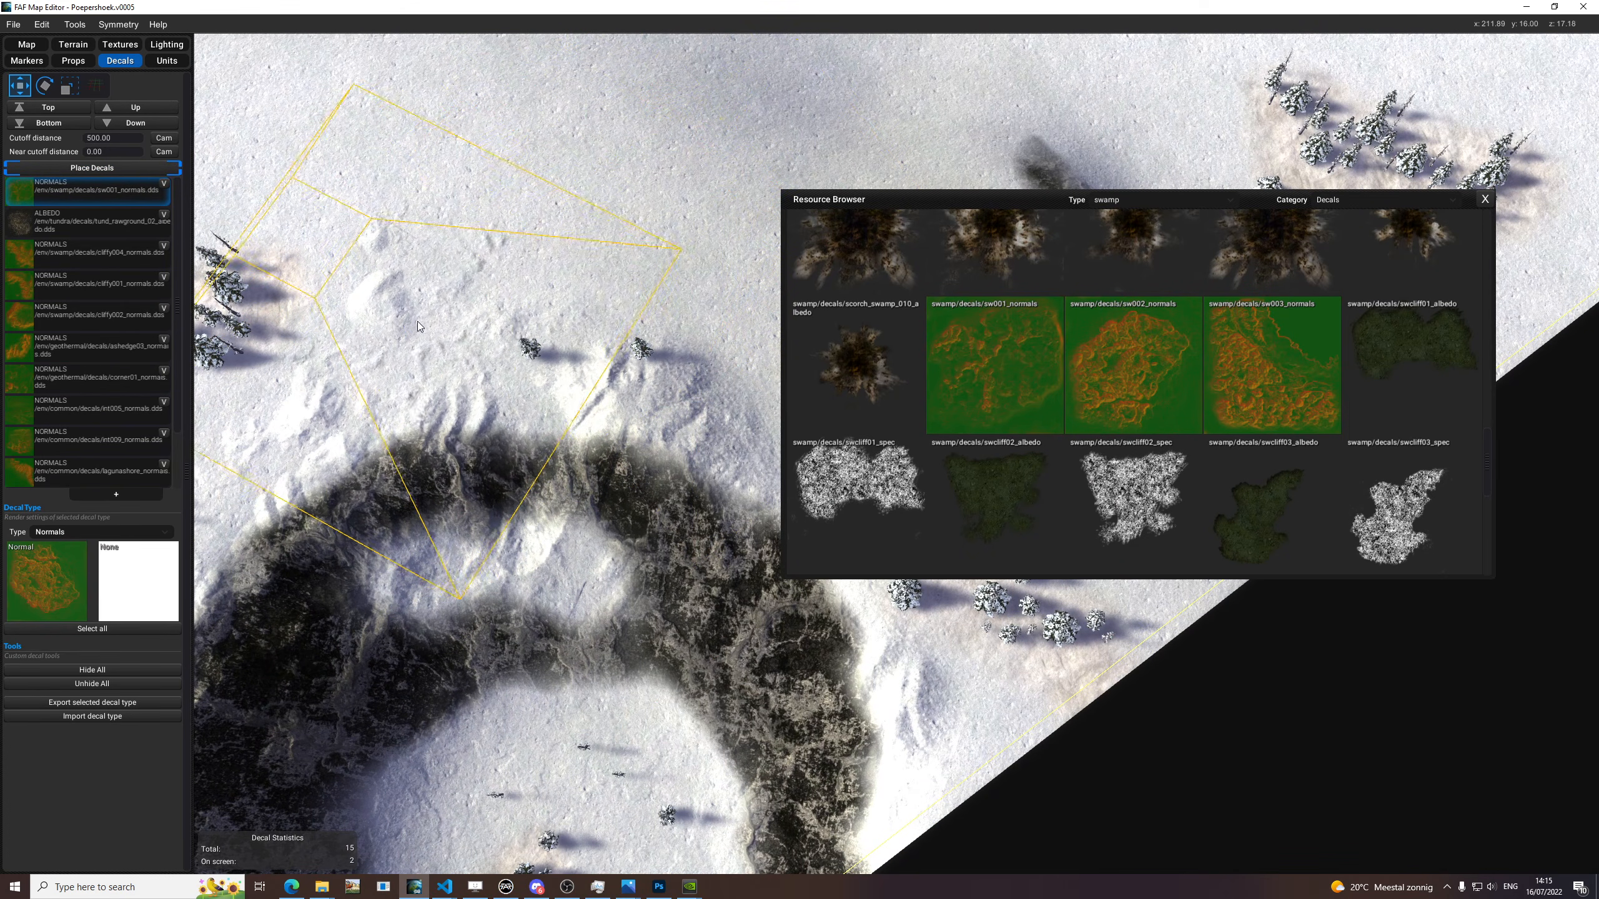
{"action": "scroll", "coordinate": [1207, 504], "scroll_direction": "down", "scroll_amount": 5}
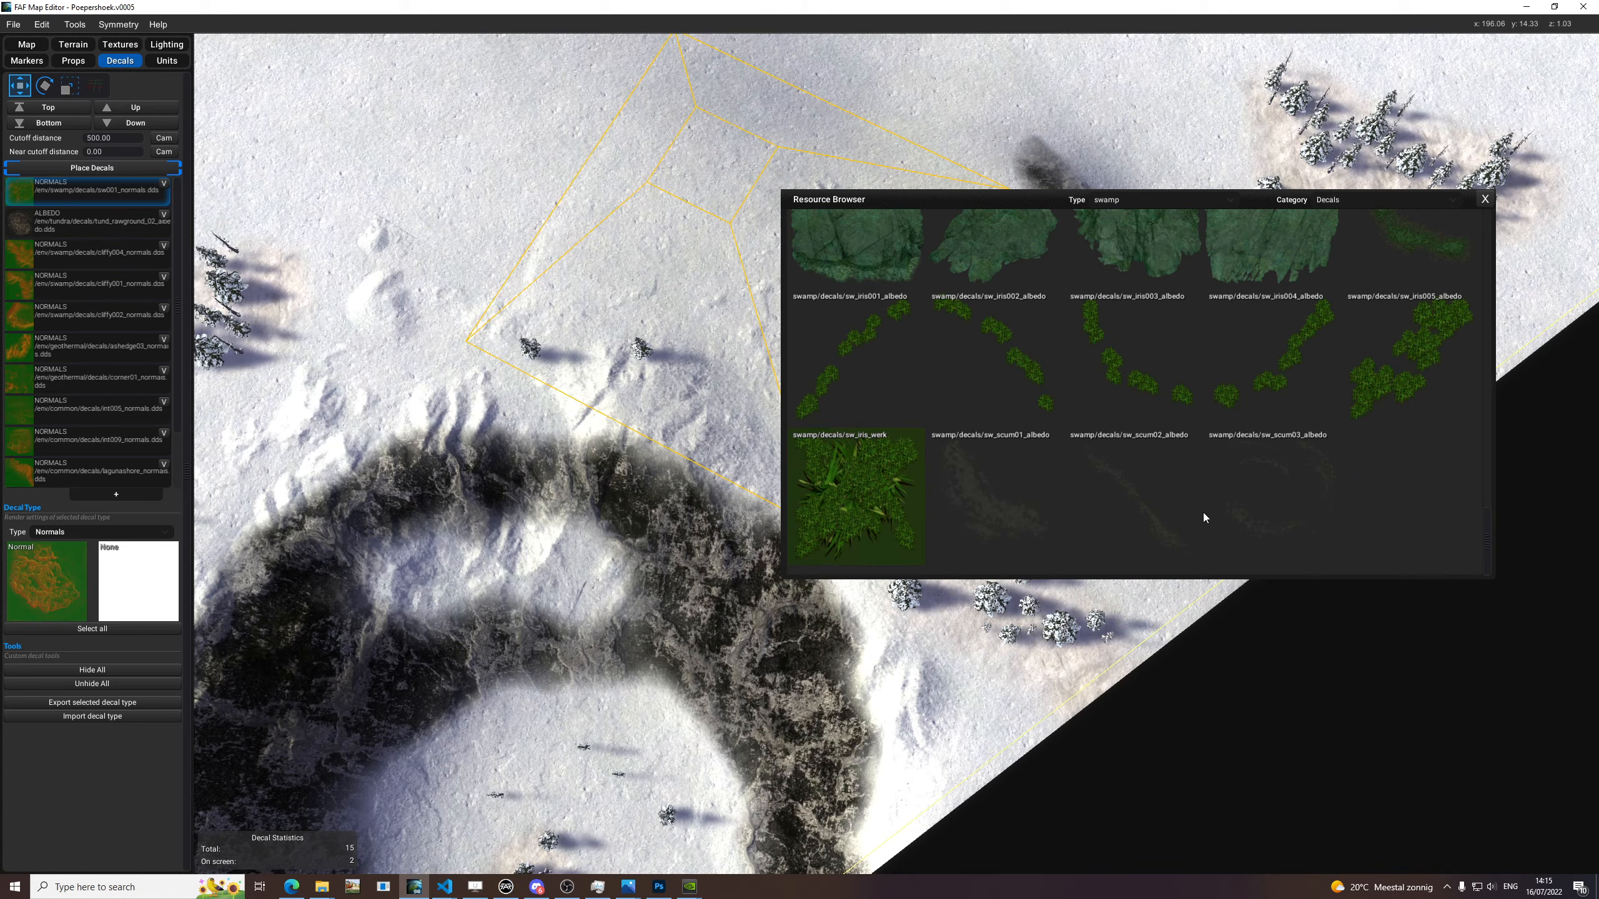
Find fractal_normals and erosion018d_normals among the common decals and try each as the normal texture on the snow by the horseshoe-shaped cliff.
{"action": "left_click", "coordinate": [1117, 202]}
{"action": "left_click", "coordinate": [1110, 228]}
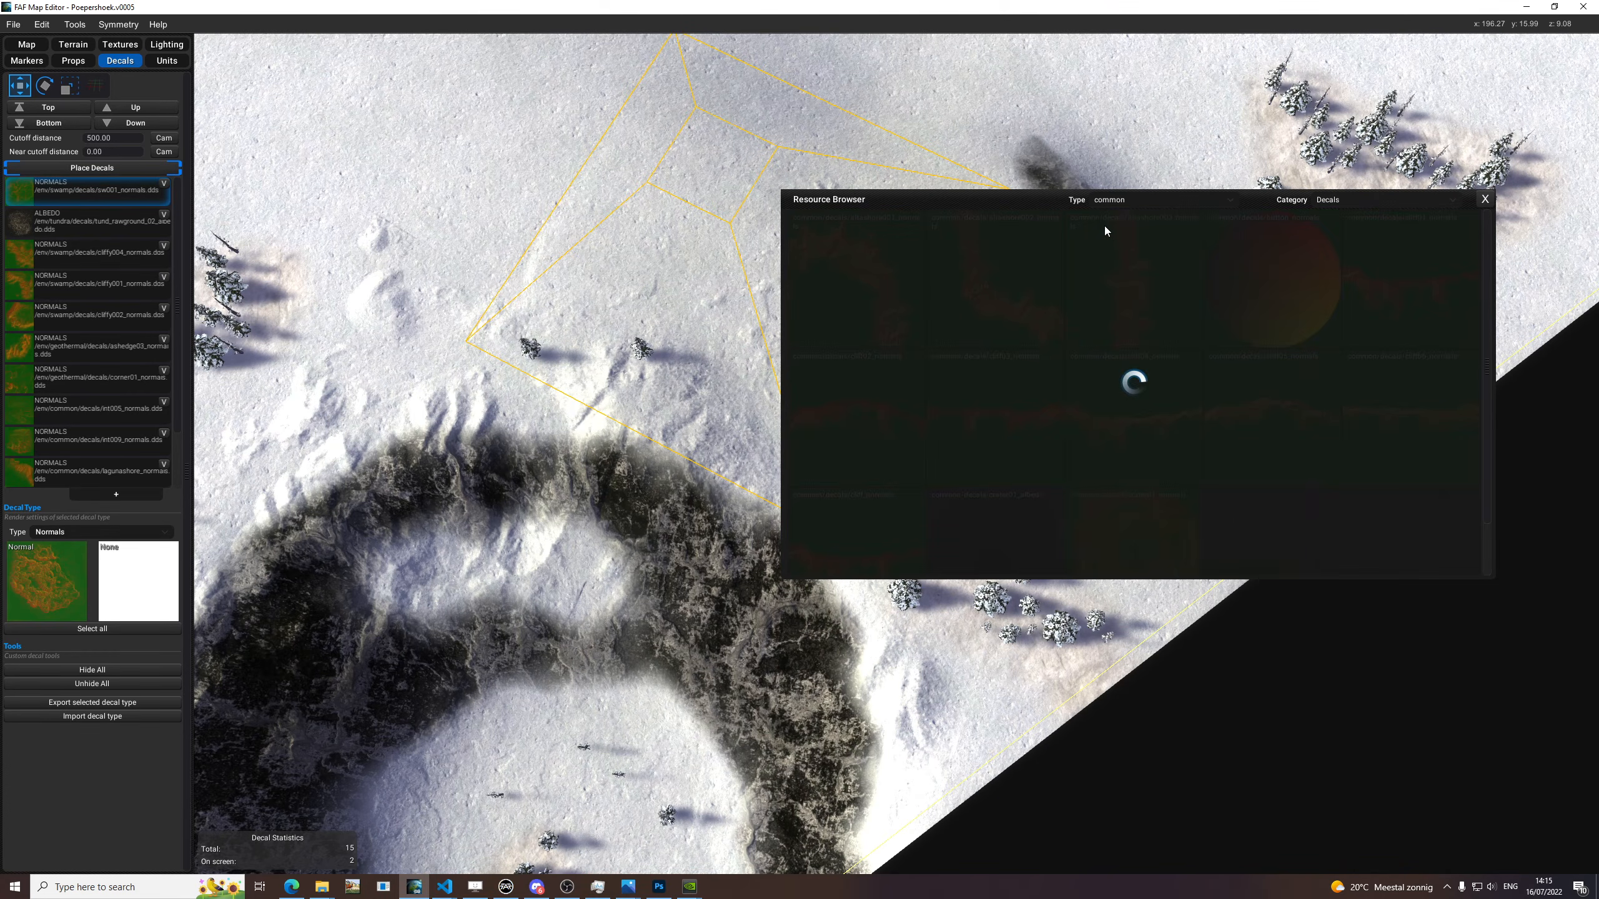
{"action": "scroll", "coordinate": [1194, 399], "scroll_direction": "down", "scroll_amount": 8}
{"action": "scroll", "coordinate": [1190, 409], "scroll_direction": "down", "scroll_amount": 4}
{"action": "scroll", "coordinate": [1079, 435], "scroll_direction": "down", "scroll_amount": 4}
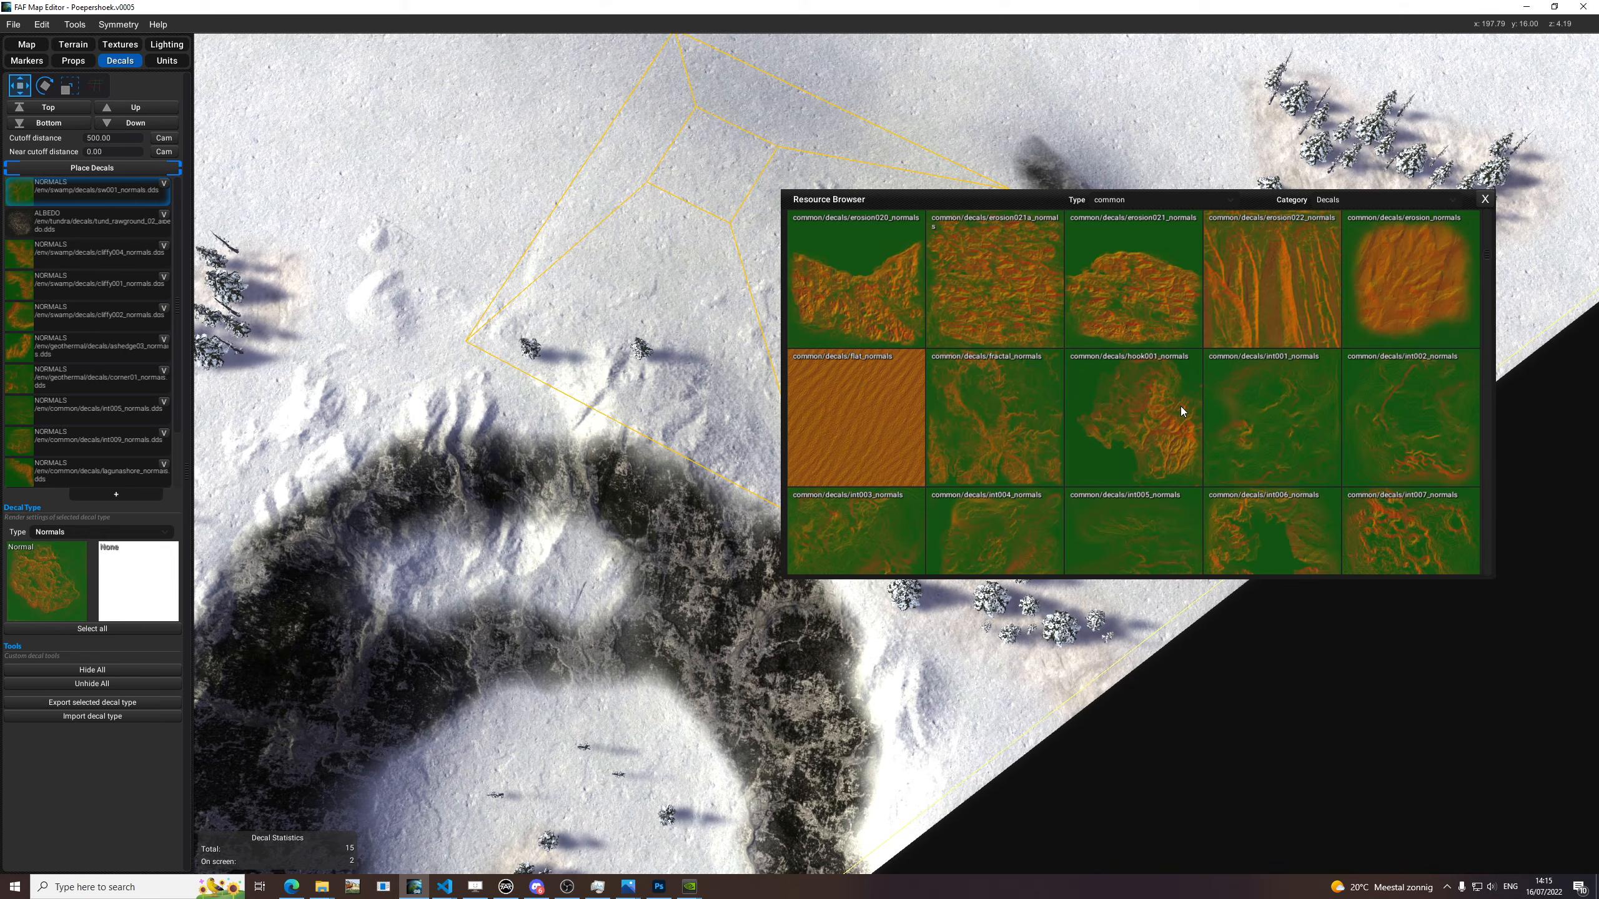
{"action": "scroll", "coordinate": [1174, 409], "scroll_direction": "down", "scroll_amount": 2}
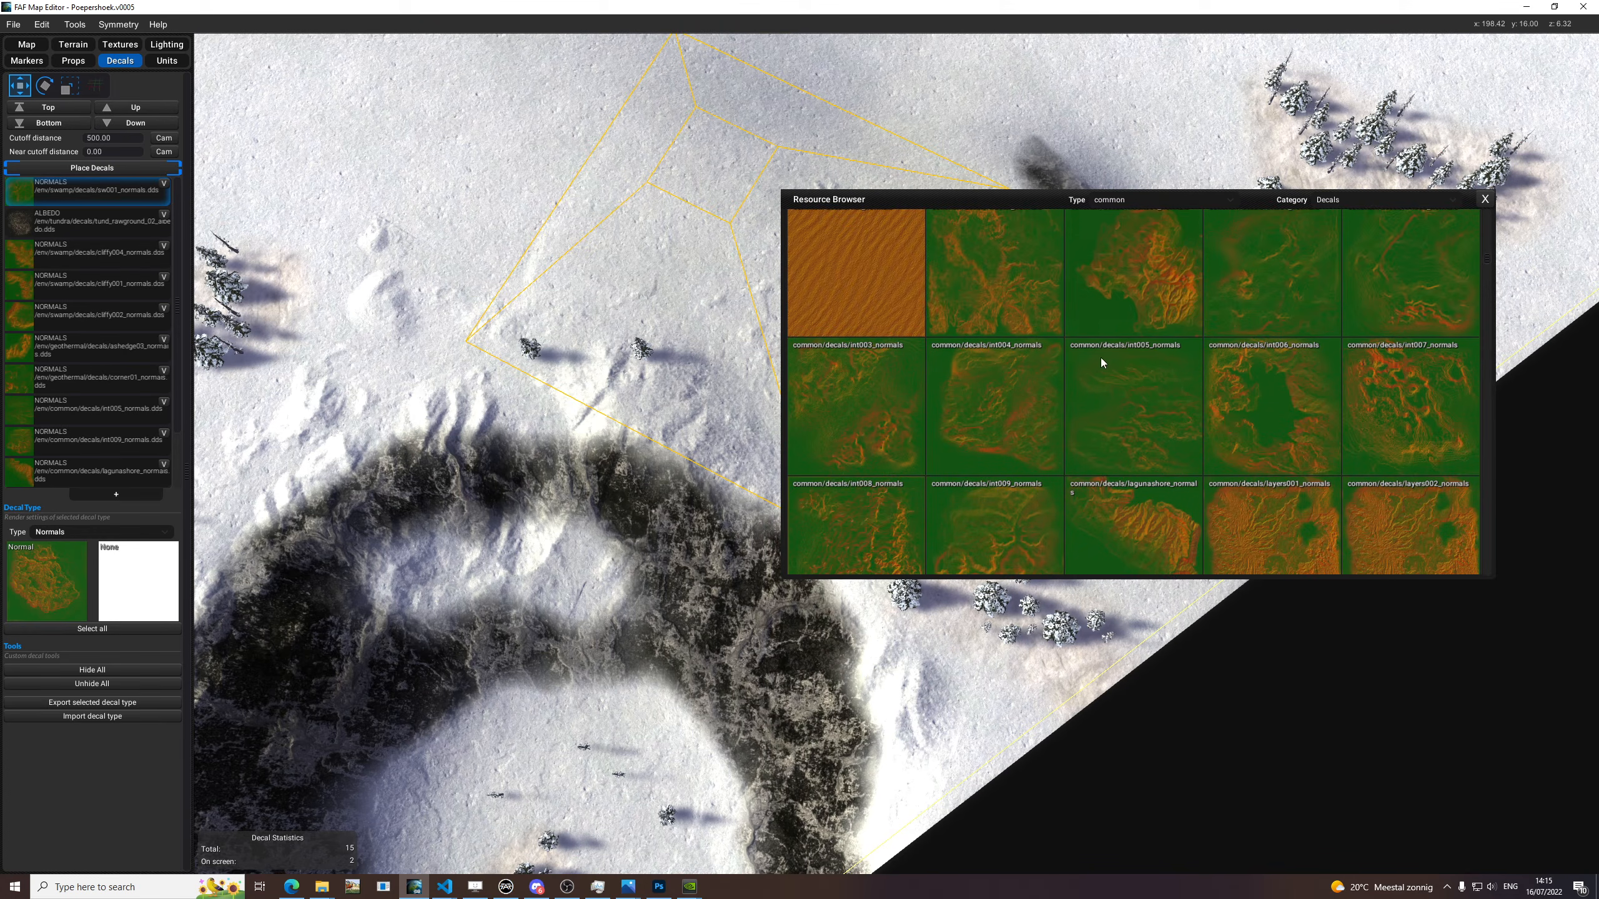
{"action": "left_click_drag", "start_coordinate": [1009, 292], "coordinate": [34, 595]}
{"action": "scroll", "coordinate": [575, 282], "scroll_direction": "down", "scroll_amount": 3}
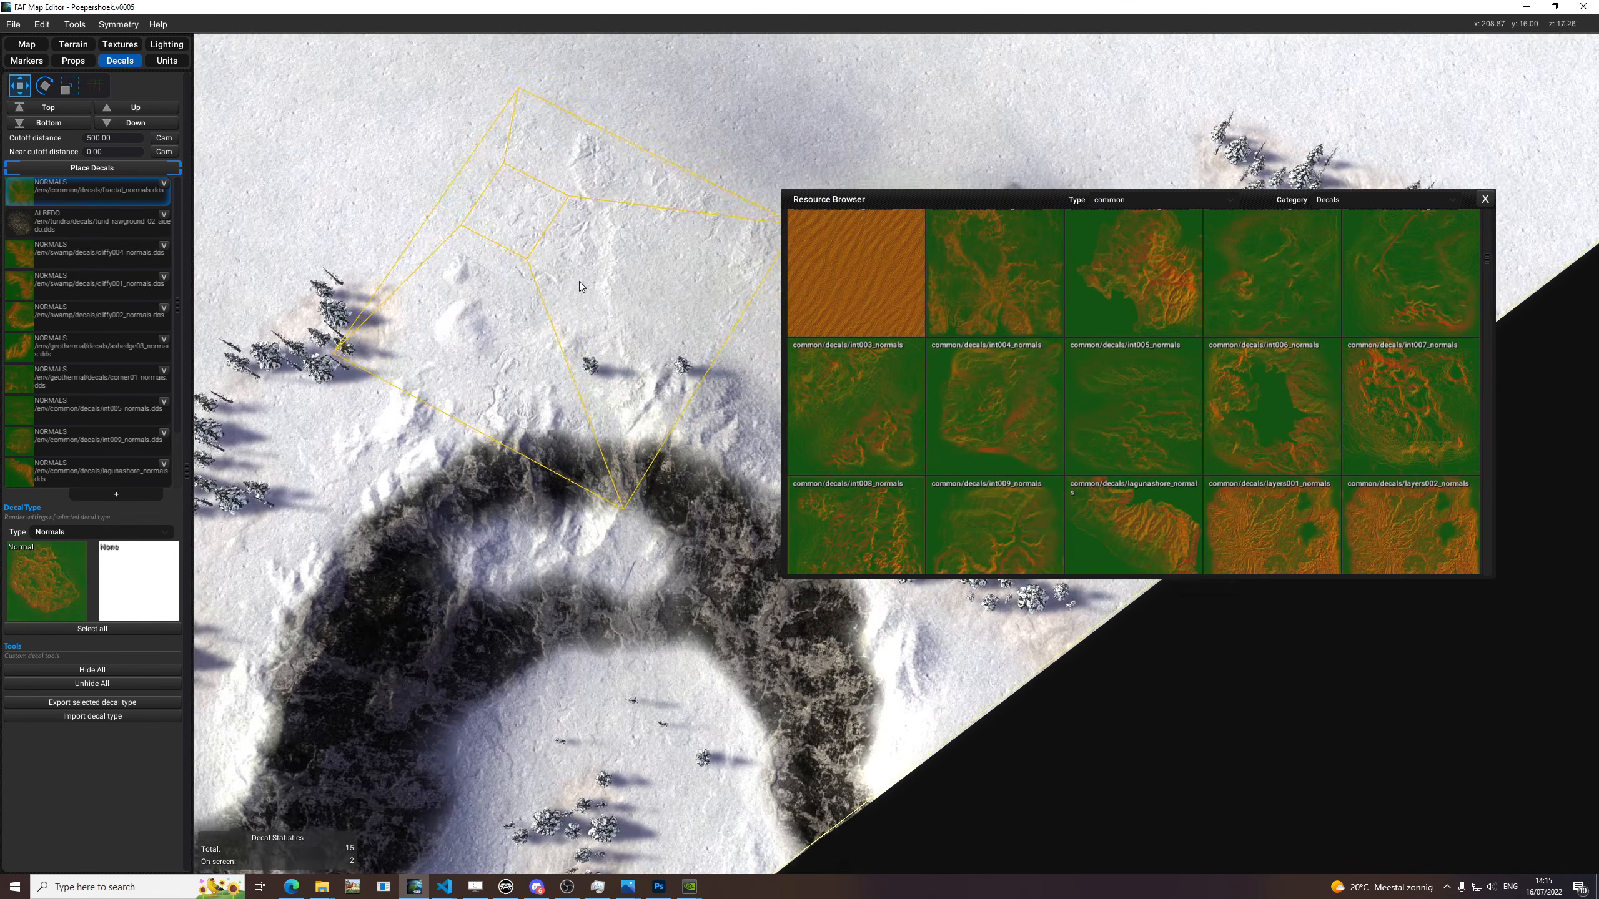
{"action": "scroll", "coordinate": [1052, 450], "scroll_direction": "up", "scroll_amount": 5}
{"action": "left_click_drag", "start_coordinate": [1001, 392], "coordinate": [592, 258]}
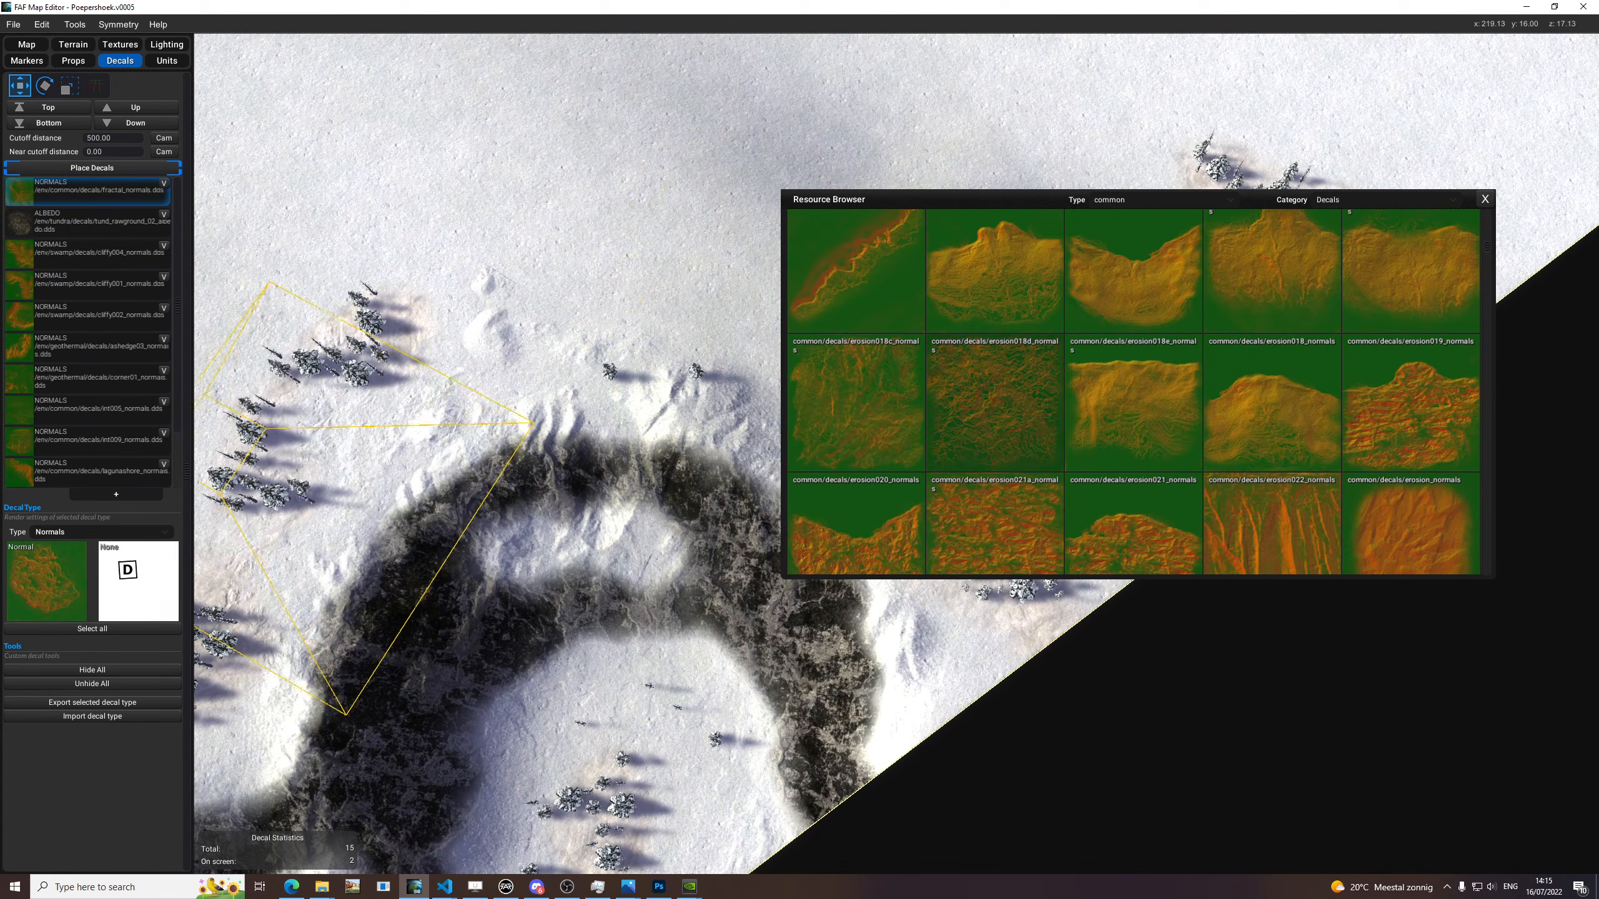
Replace the normal texture with rock004_normals from the common decals, rotate the decal and try it on the snow above the cliff.
{"action": "scroll", "coordinate": [1069, 501], "scroll_direction": "down", "scroll_amount": 6}
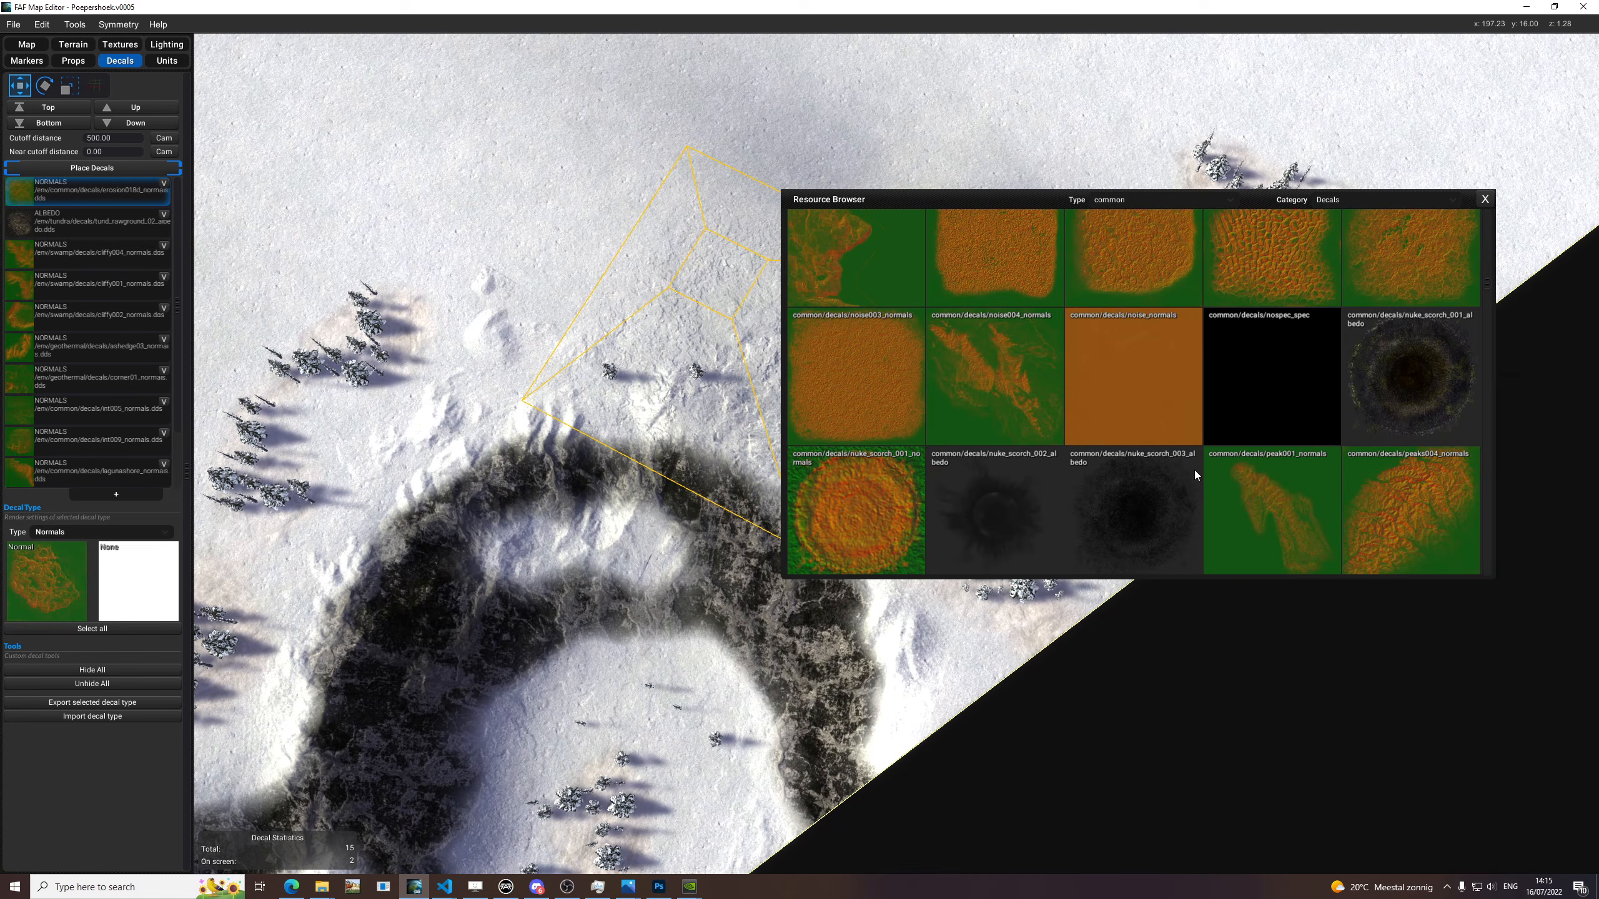
{"action": "scroll", "coordinate": [1184, 477], "scroll_direction": "down", "scroll_amount": 8}
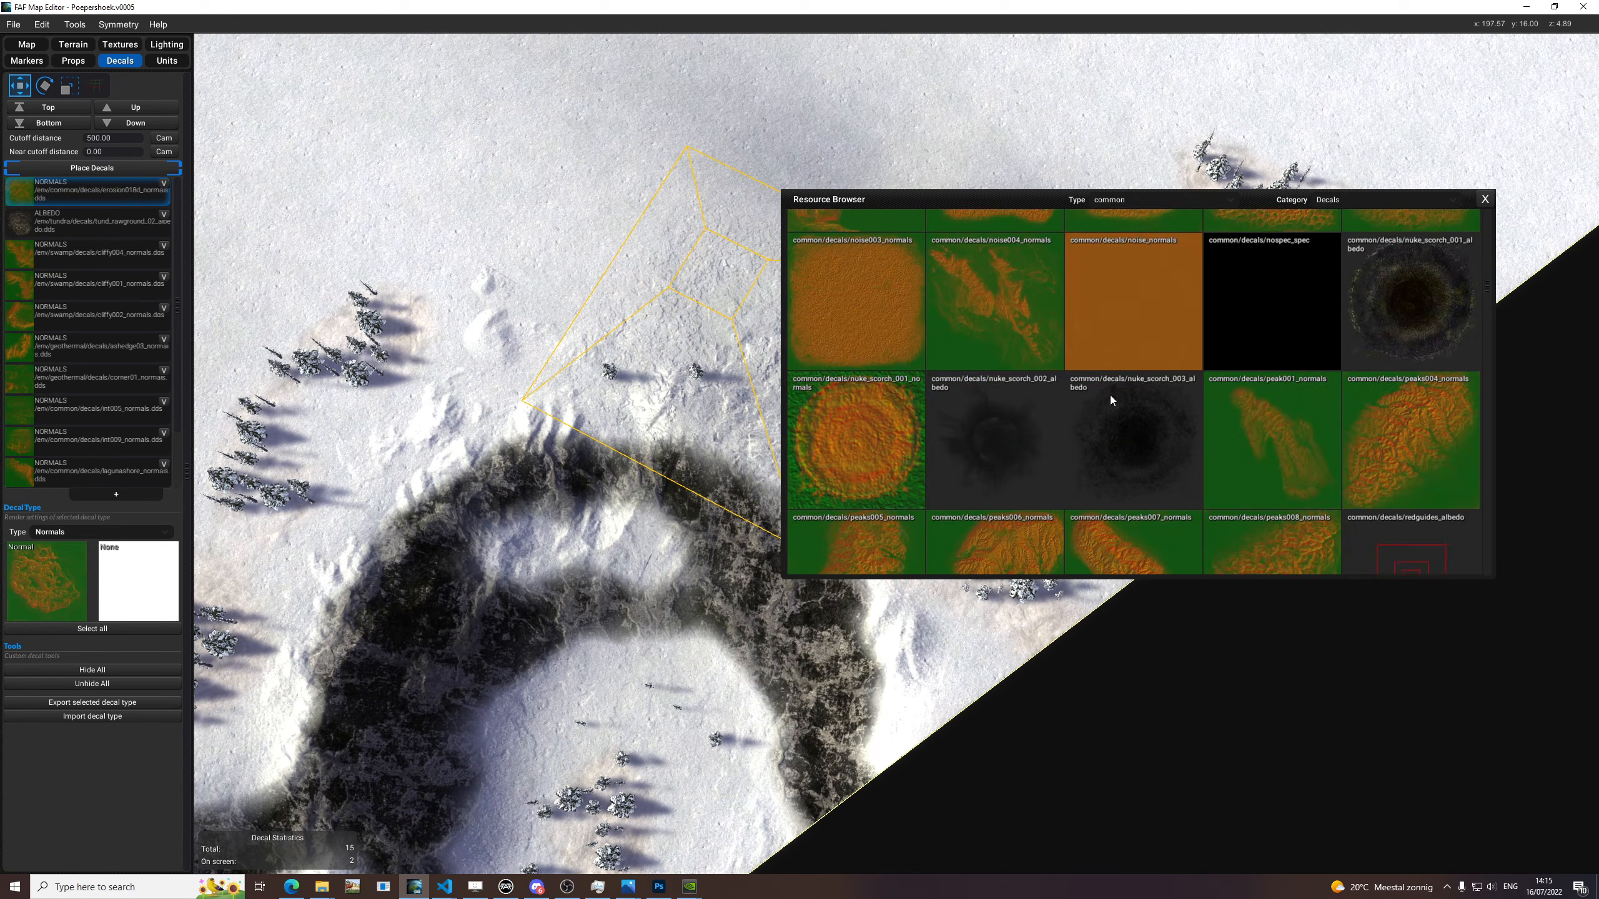
{"action": "scroll", "coordinate": [1117, 394], "scroll_direction": "down", "scroll_amount": 5}
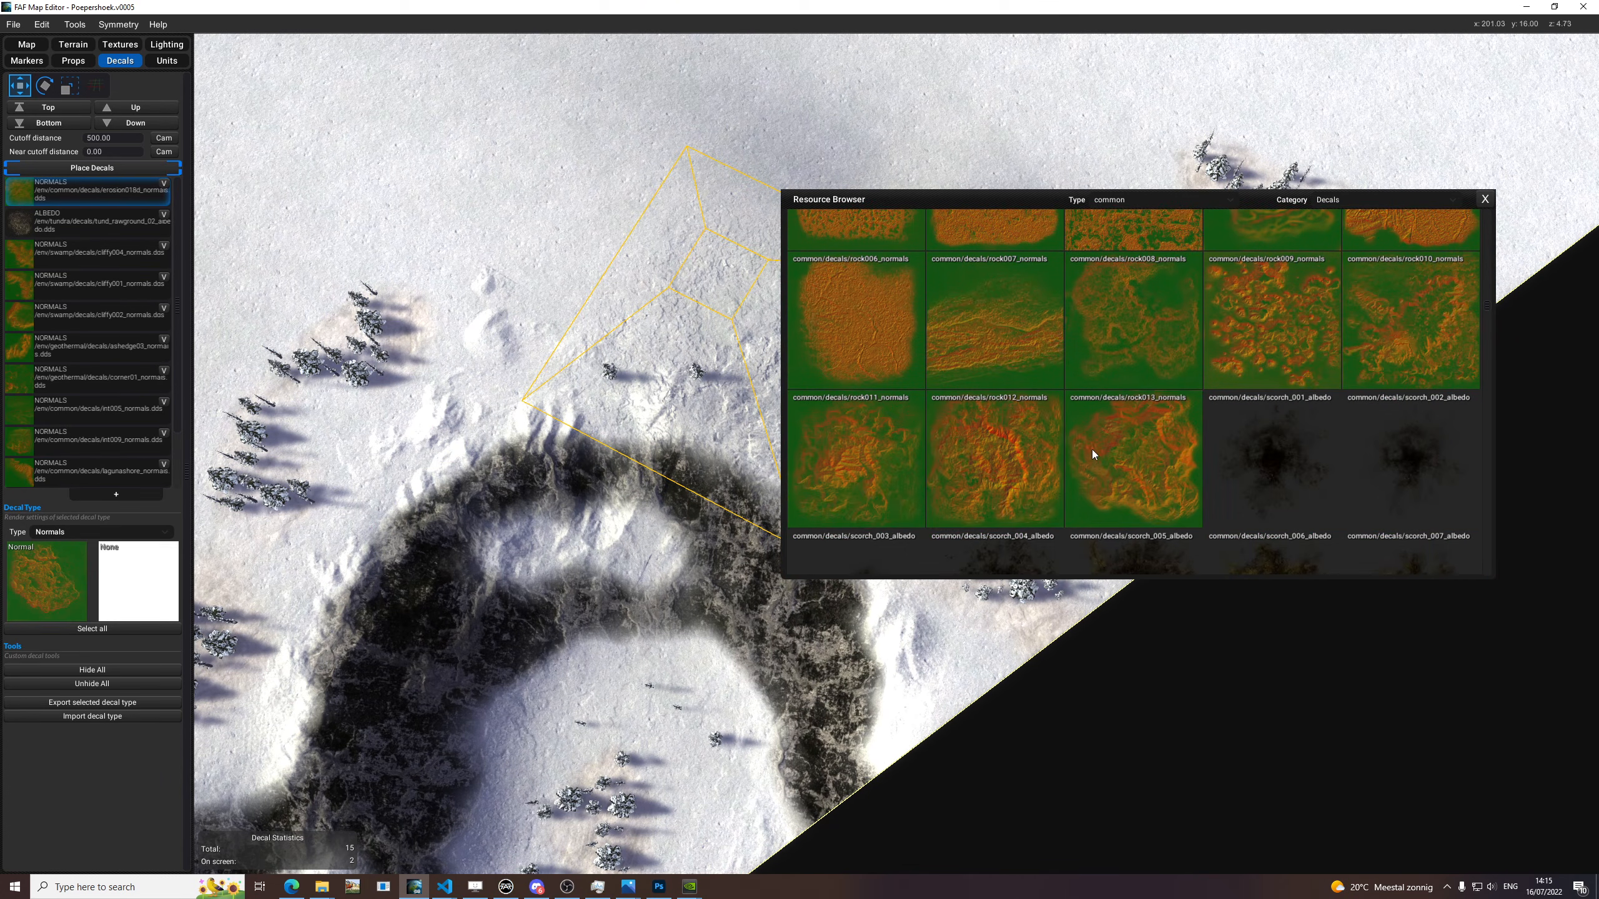
{"action": "scroll", "coordinate": [1082, 452], "scroll_direction": "up", "scroll_amount": 2}
{"action": "left_click", "coordinate": [1315, 351]}
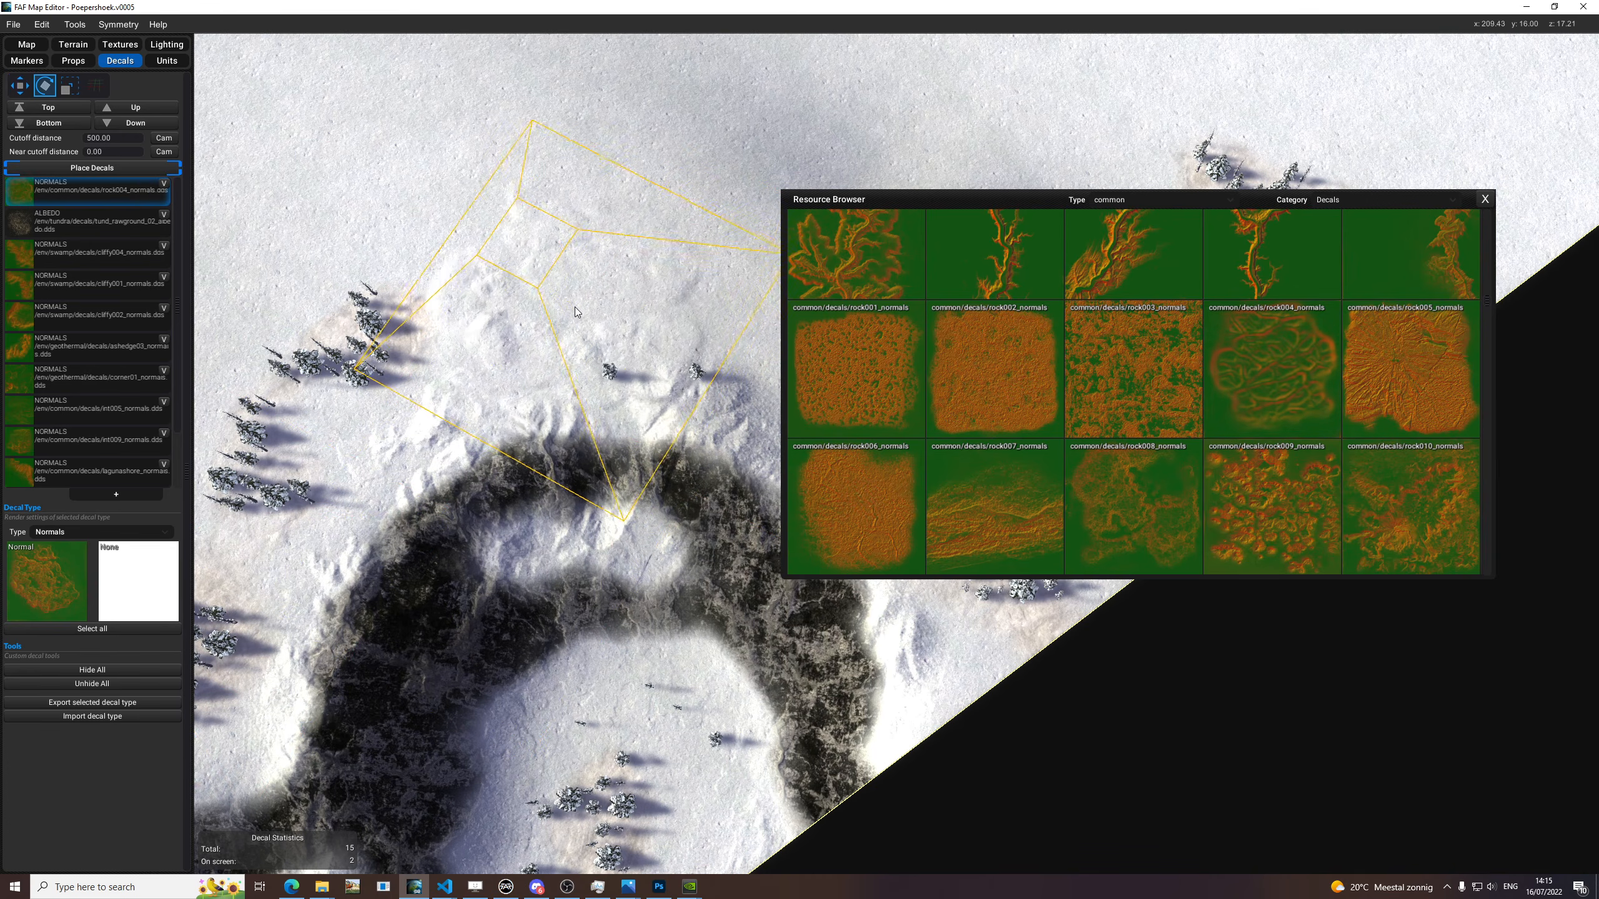
{"action": "left_click_drag", "start_coordinate": [641, 245], "coordinate": [673, 251]}
{"action": "key", "text": "w"}
{"action": "left_click_drag", "start_coordinate": [673, 251], "coordinate": [841, 220]}
Replace the decal type's normal texture with int009_normals from the common decals.
{"action": "scroll", "coordinate": [1117, 455], "scroll_direction": "up", "scroll_amount": 12}
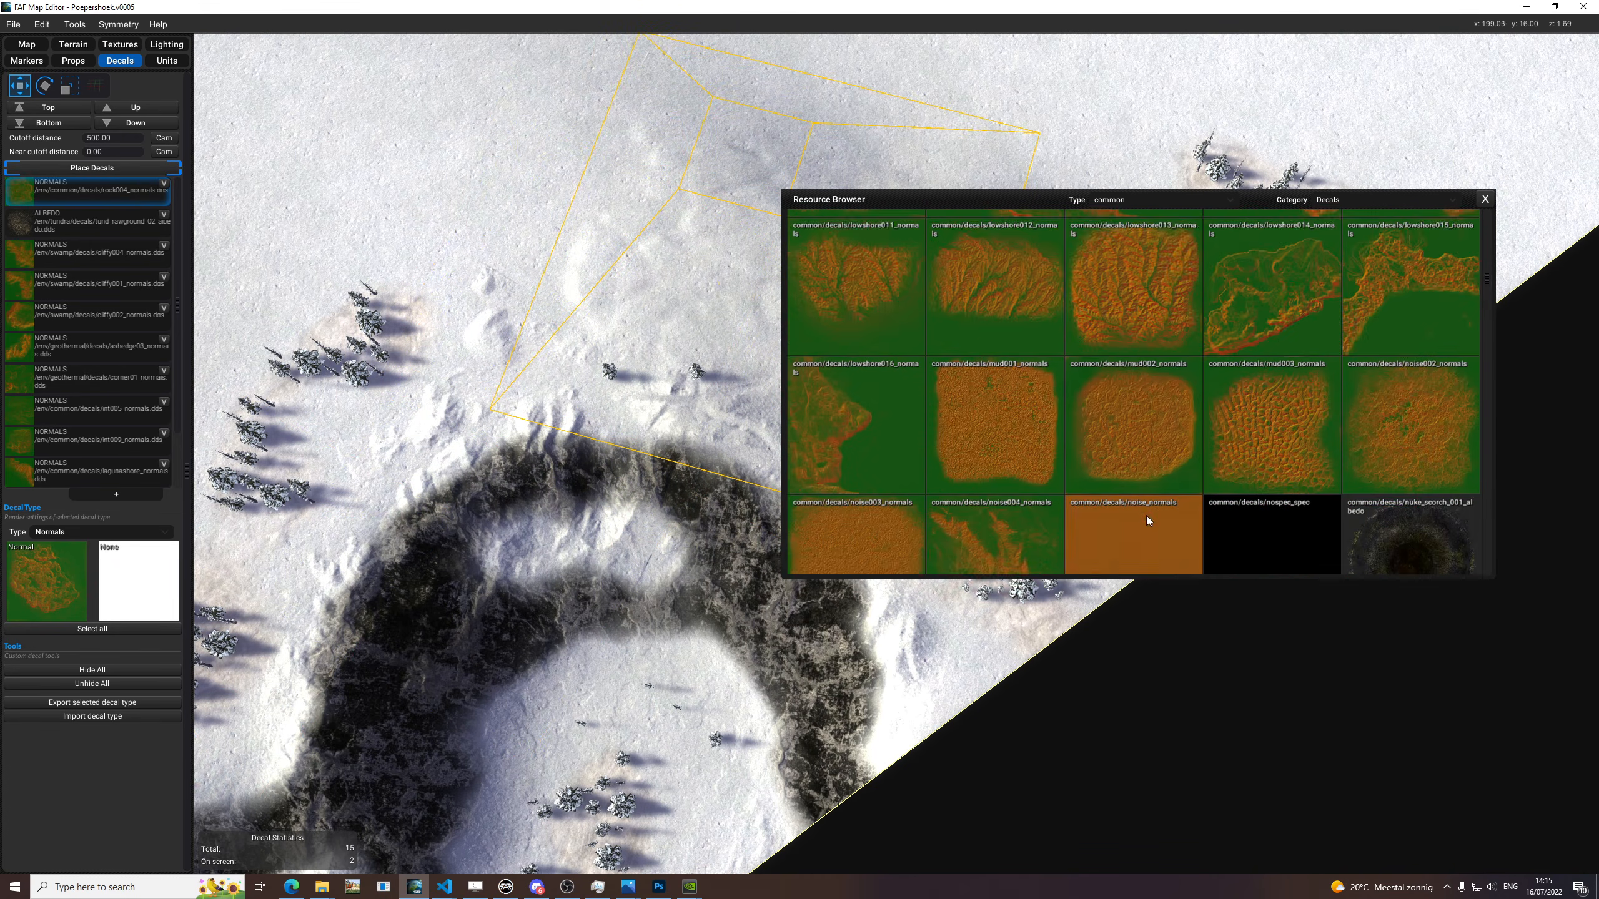
{"action": "scroll", "coordinate": [1147, 516], "scroll_direction": "up", "scroll_amount": 1}
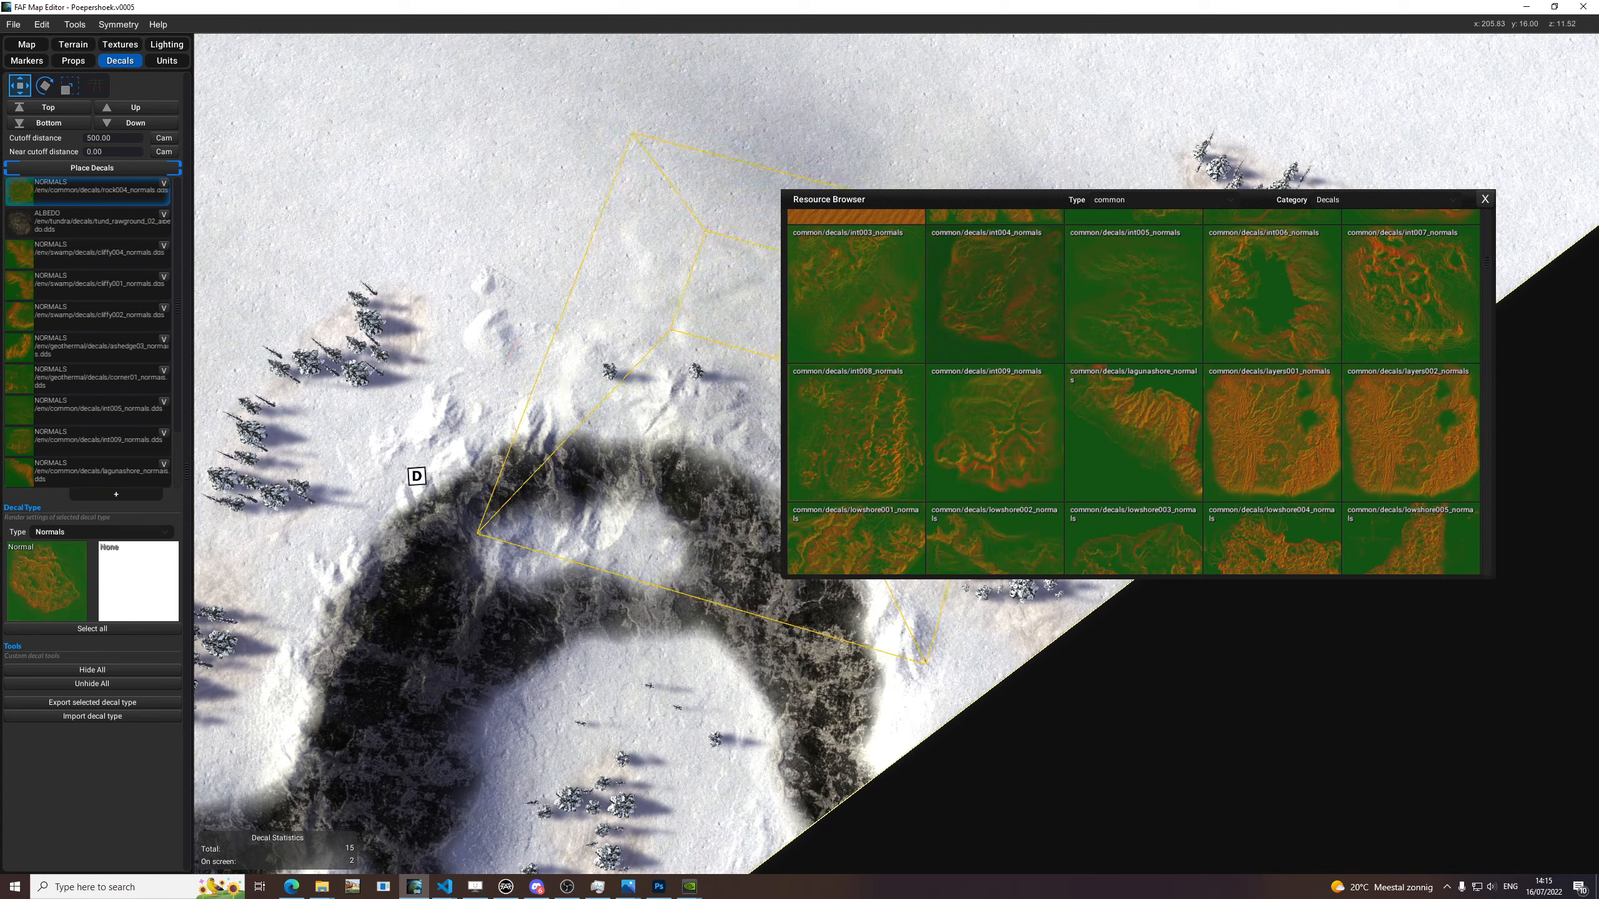
{"action": "left_click_drag", "start_coordinate": [980, 411], "coordinate": [72, 583]}
Rotate and place two int009_normals decals on the snow, one near the horseshoe-shaped cliff and one by the trees near the opposite cliff.
{"action": "key", "text": "e"}
{"action": "scroll", "coordinate": [638, 255], "scroll_direction": "down", "scroll_amount": 3}
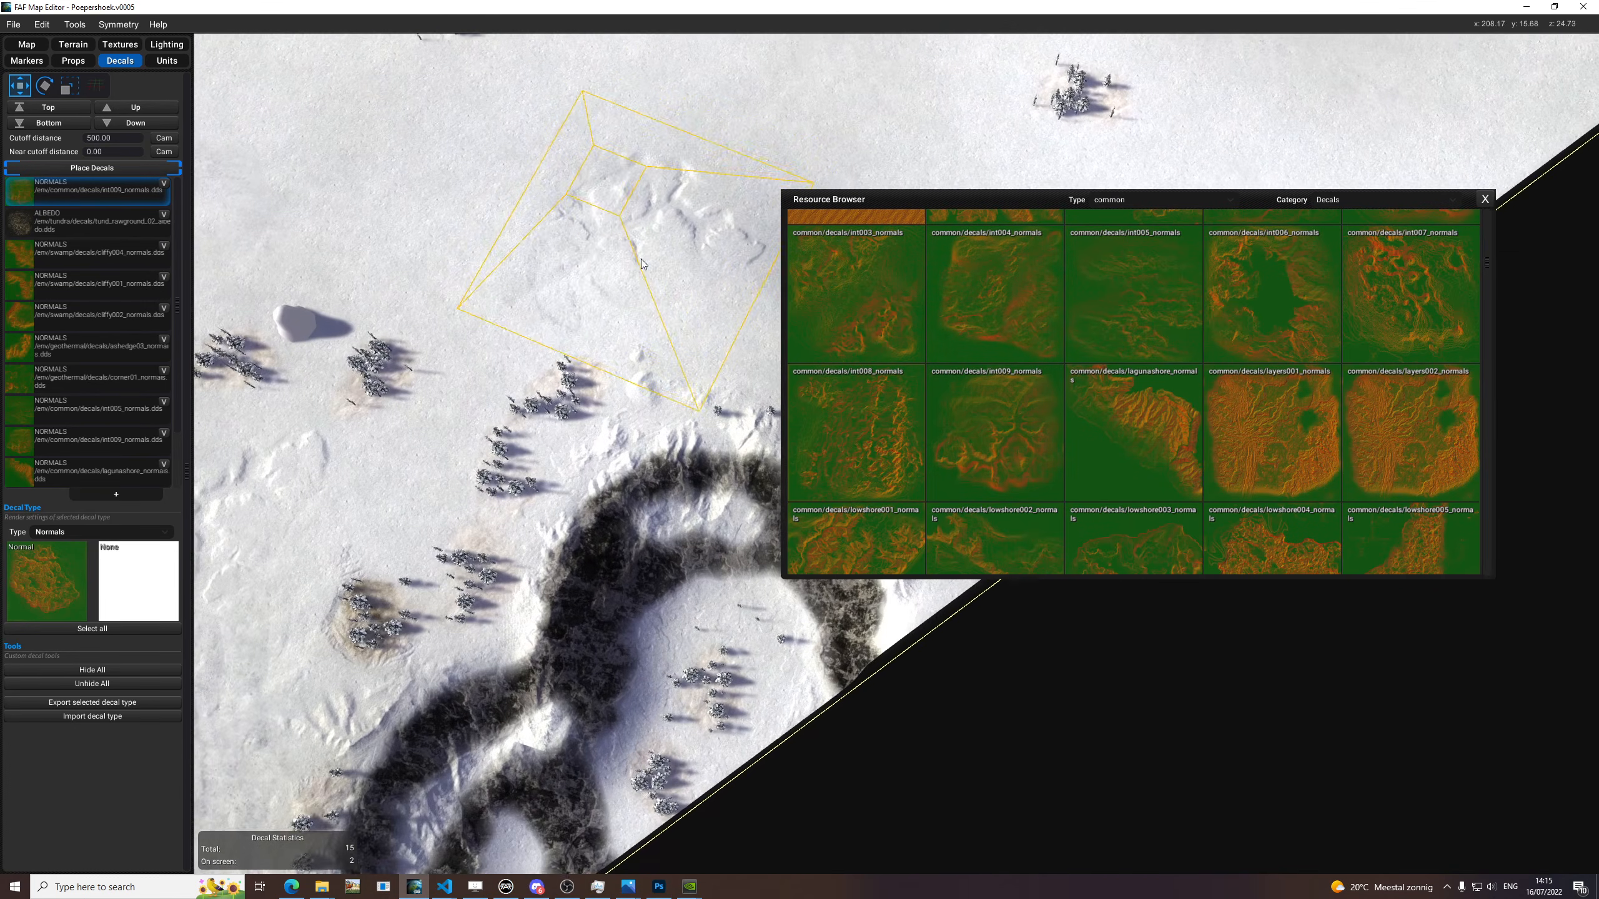
{"action": "middle_click_drag", "start_coordinate": [638, 255], "coordinate": [645, 330]}
{"action": "left_click", "coordinate": [544, 427]}
{"action": "middle_click_drag", "start_coordinate": [544, 427], "coordinate": [838, 240]}
{"action": "middle_click_drag", "start_coordinate": [414, 245], "coordinate": [503, 309]}
{"action": "key", "text": "e"}
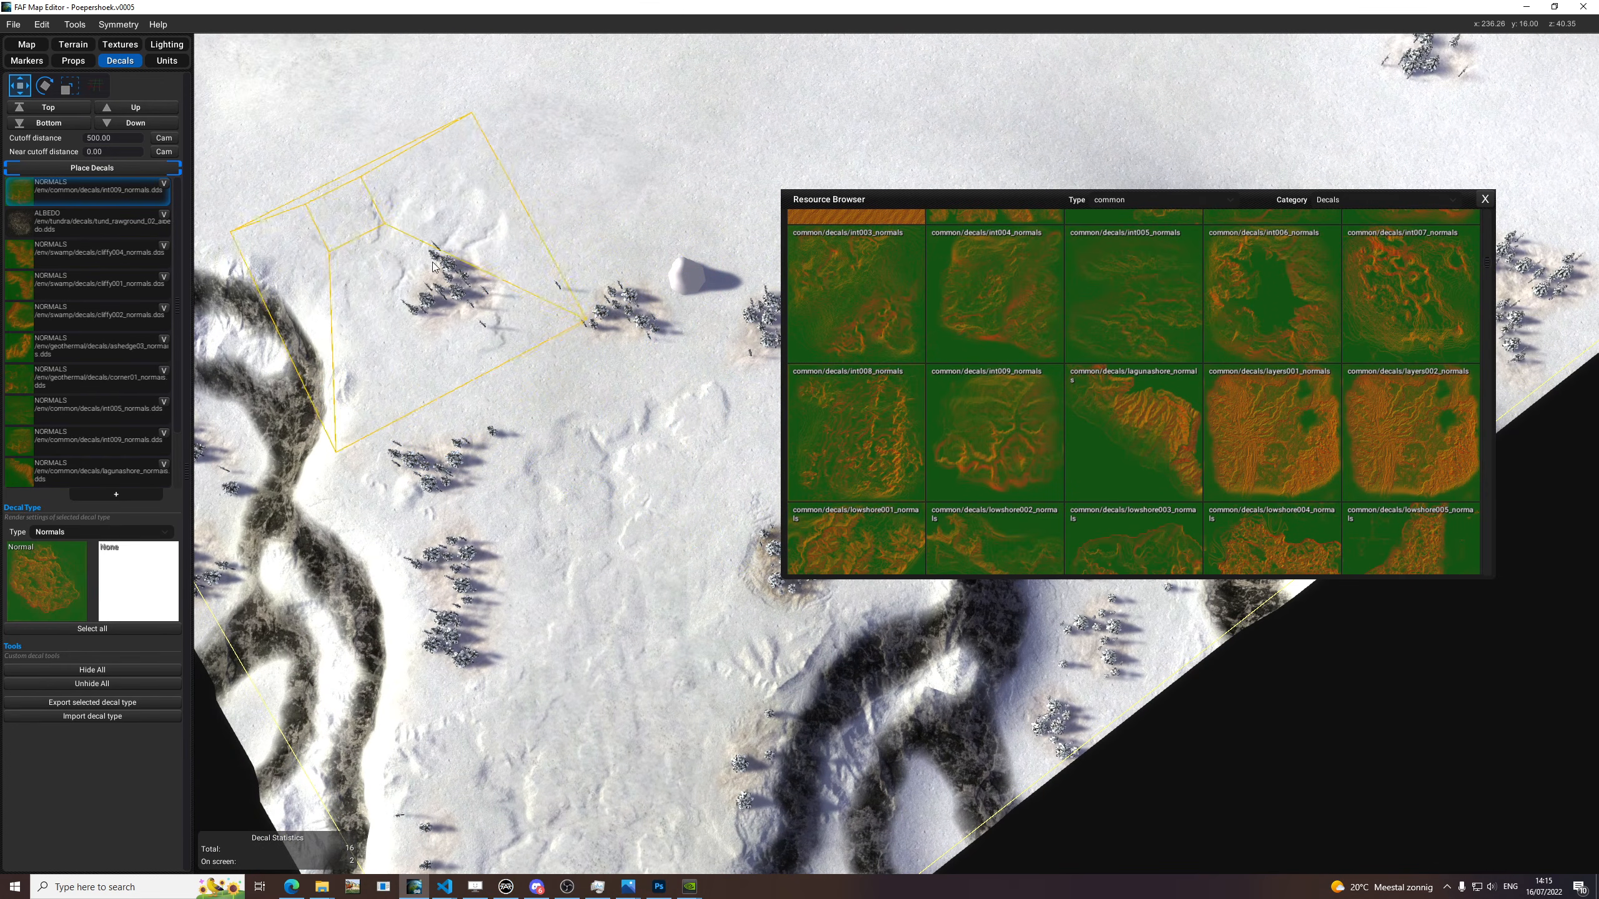
{"action": "key", "text": "e"}
{"action": "left_click", "coordinate": [463, 251]}
{"action": "middle_click_drag", "start_coordinate": [660, 446], "coordinate": [607, 364]}
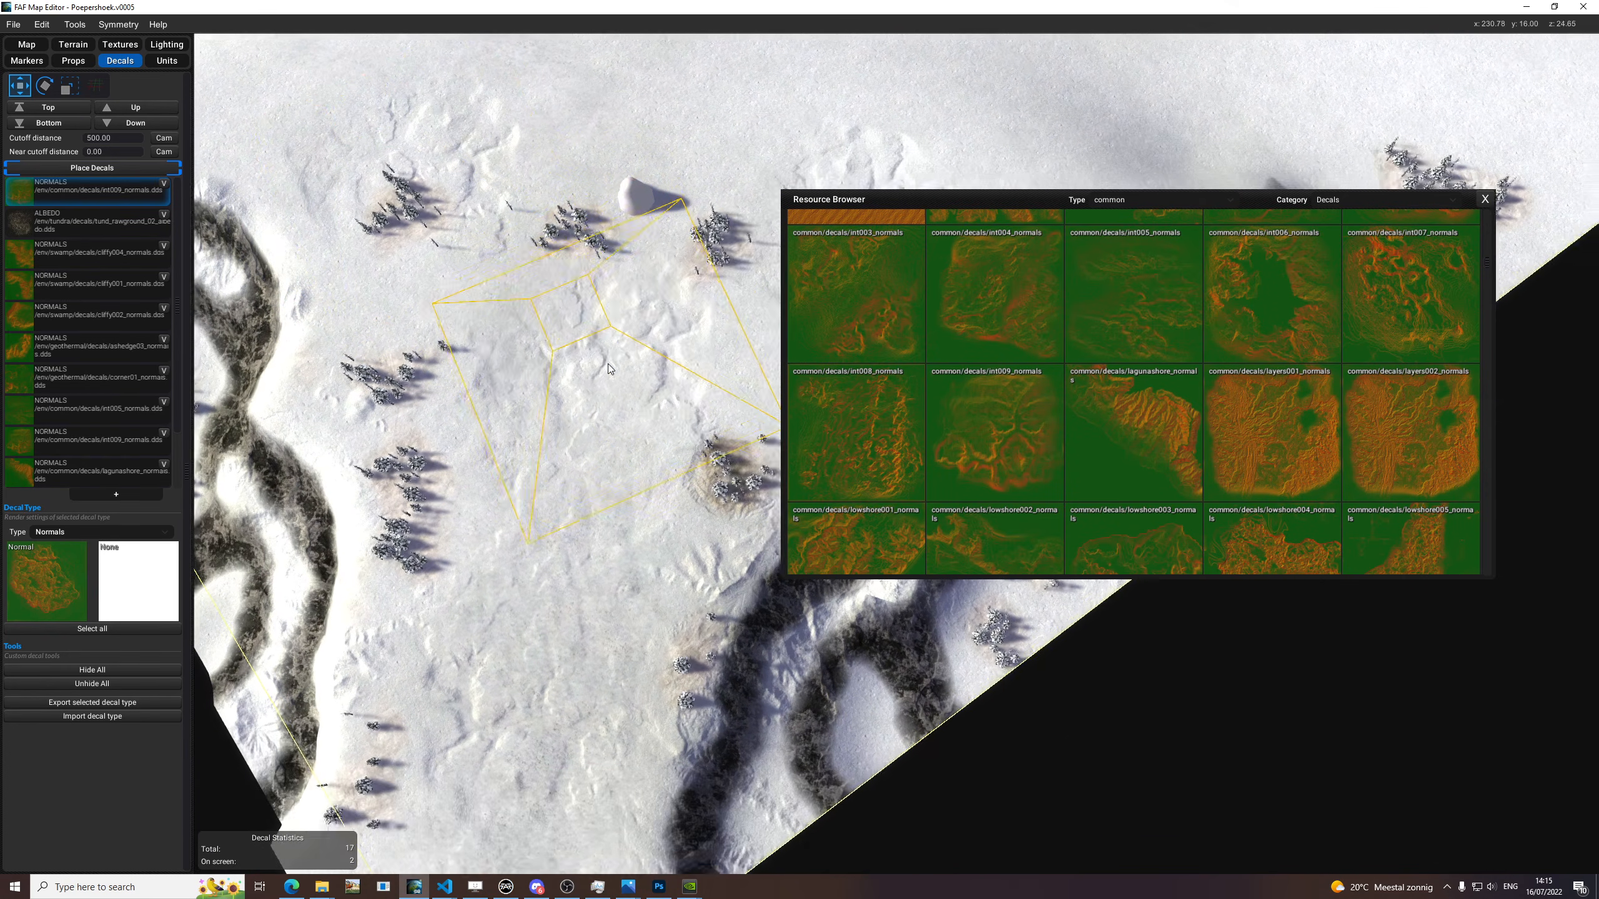
Create another decal type, set it to Normals and assign it the common int005_normals texture.
{"action": "left_click_drag", "start_coordinate": [137, 539], "coordinate": [136, 540]}
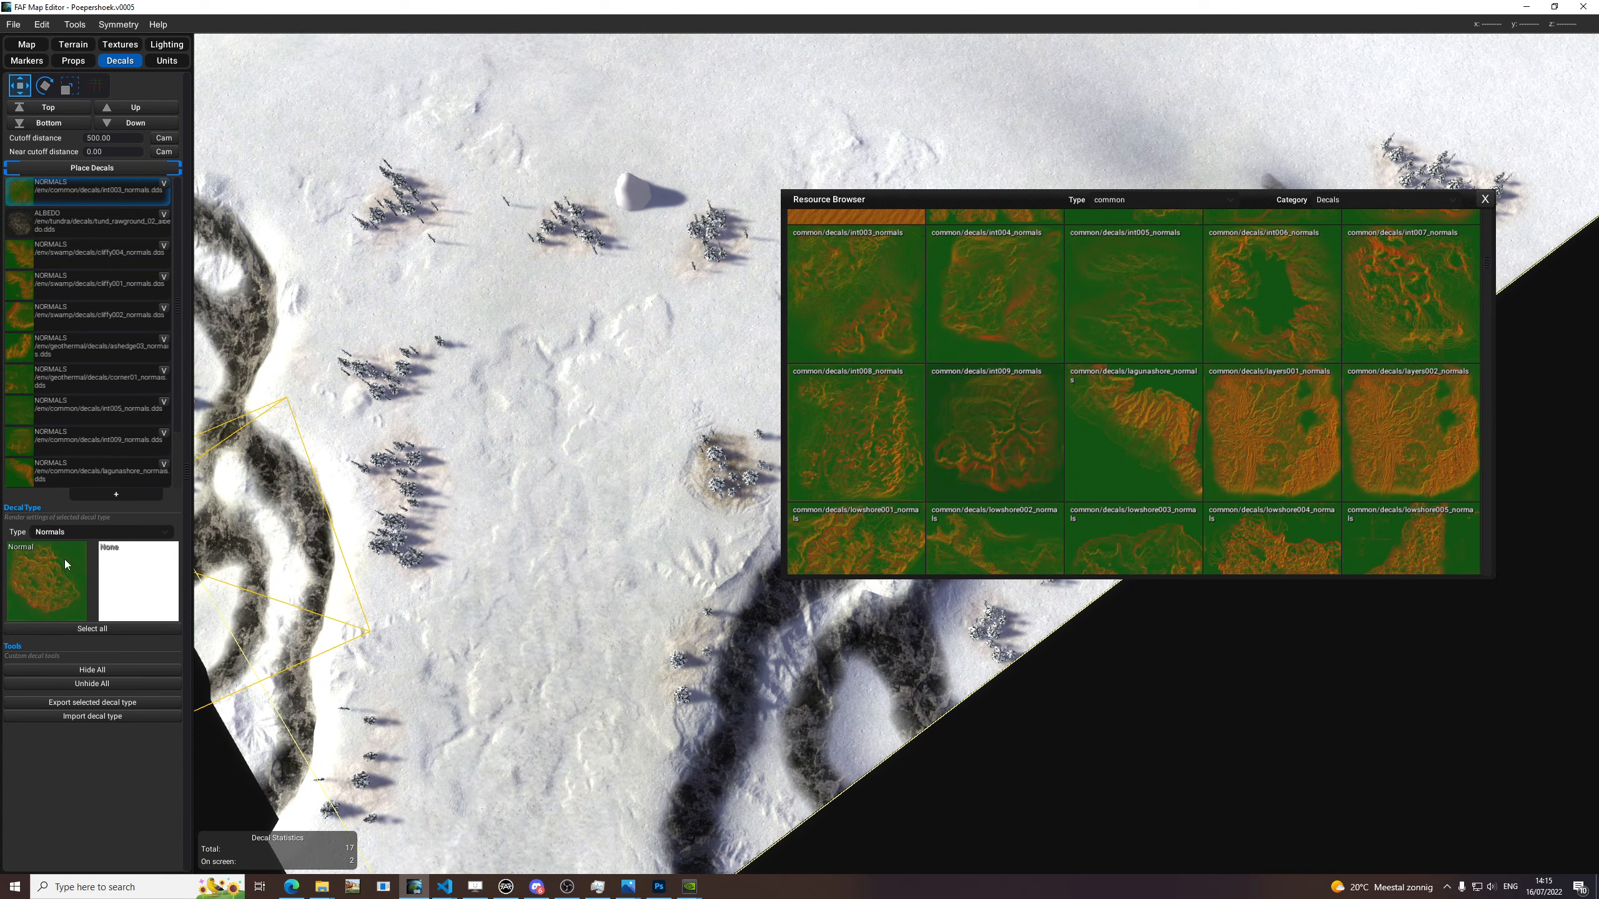
{"action": "left_click_drag", "start_coordinate": [59, 572], "coordinate": [59, 570]}
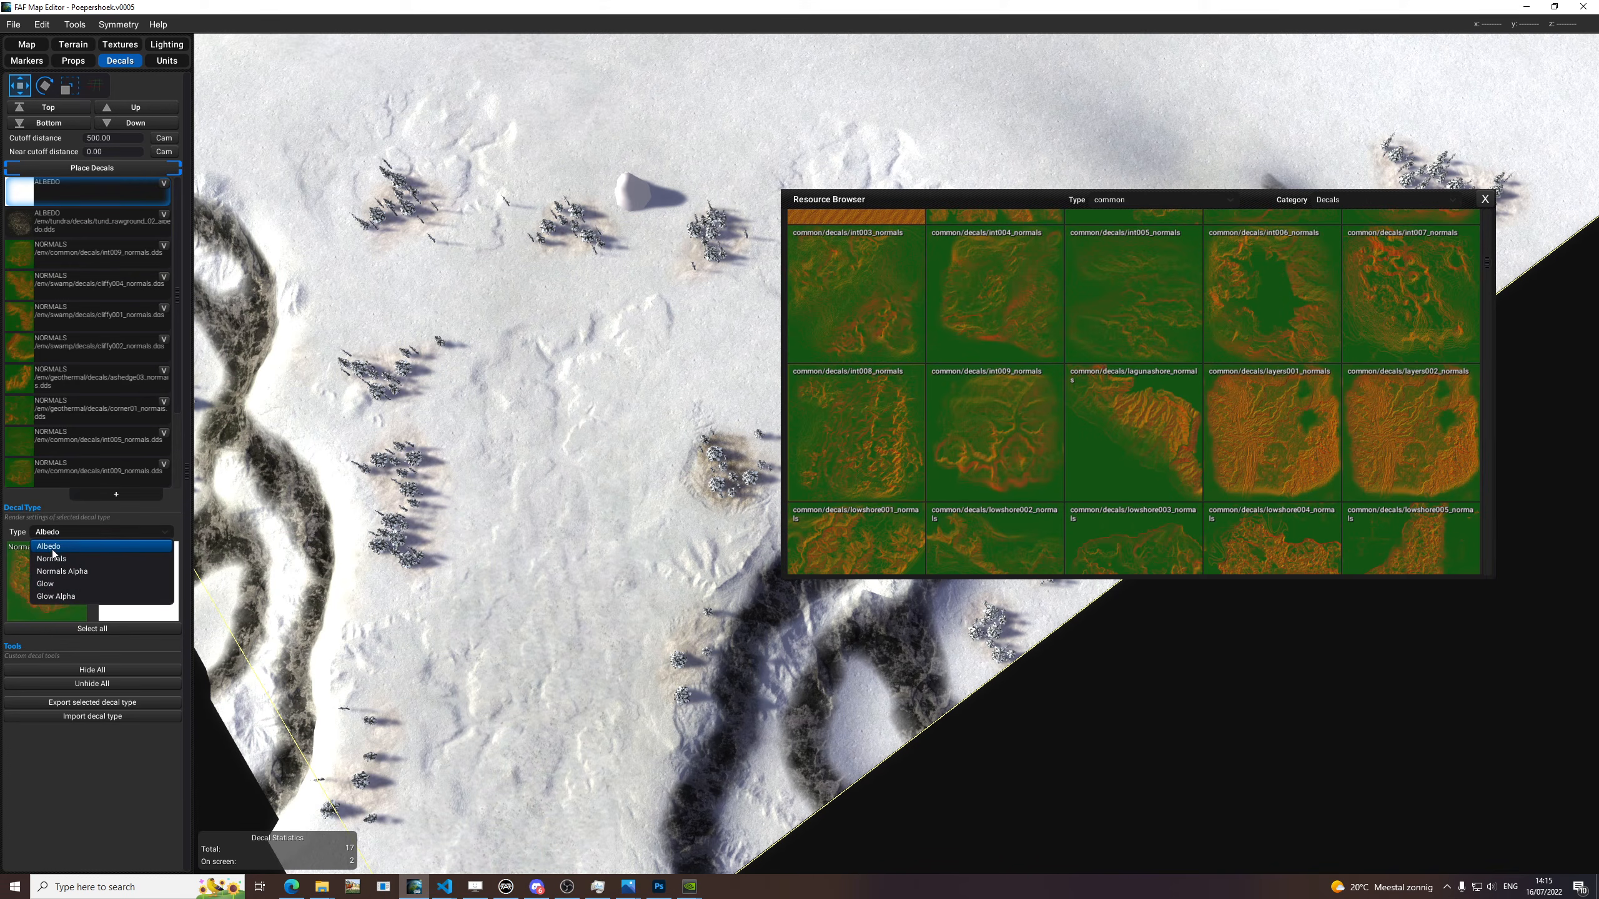
{"action": "left_click", "coordinate": [62, 558]}
{"action": "left_click_drag", "start_coordinate": [1049, 346], "coordinate": [45, 582]}
Rotate and place int005_normals decals on the snow around the tree groups between the two cliffs.
{"action": "key", "text": "e"}
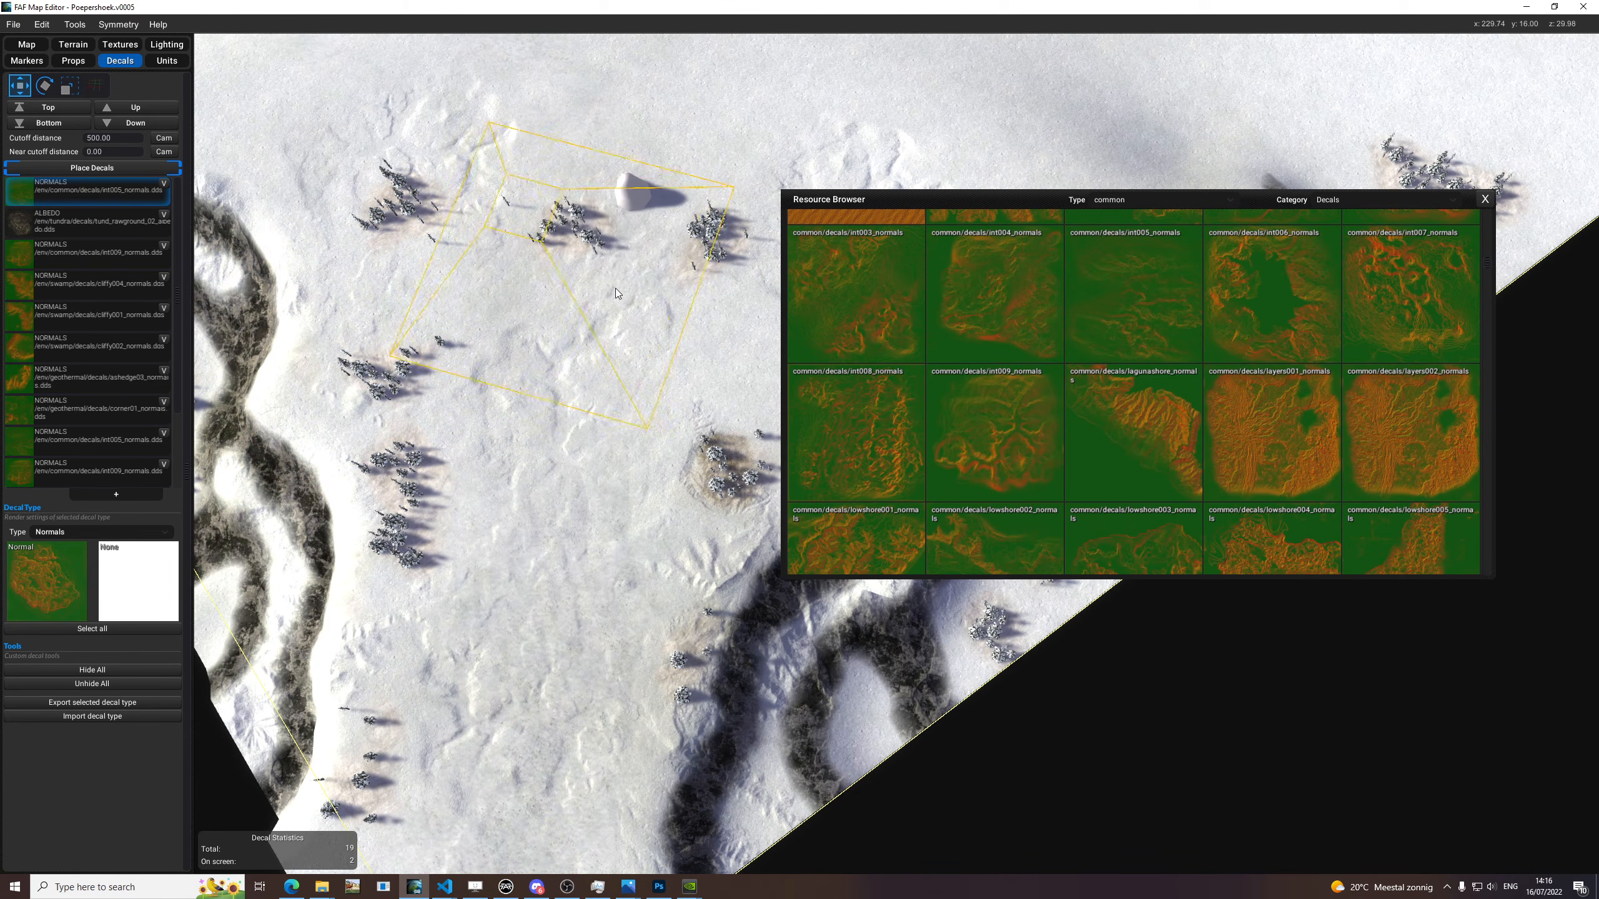
{"action": "middle_click_drag", "start_coordinate": [733, 327], "coordinate": [484, 299]}
{"action": "key", "text": "e"}
{"action": "scroll", "coordinate": [712, 341], "scroll_direction": "down", "scroll_amount": 5}
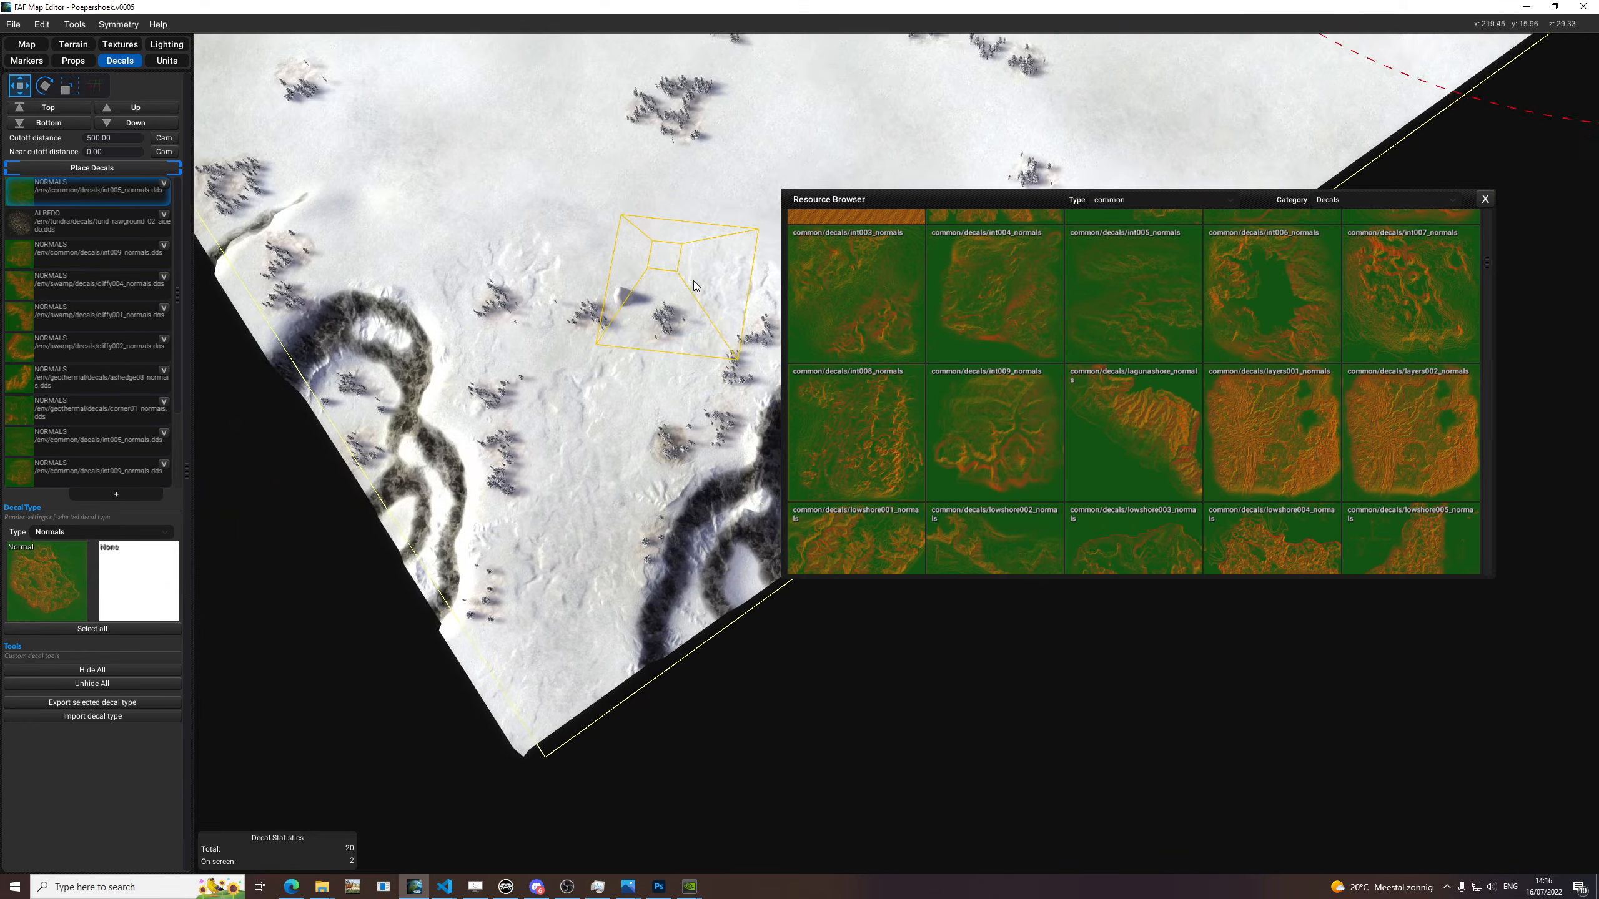
Move the resource browser aside and examine the decorated snow and cliffs across the whole map.
{"action": "left_click_drag", "start_coordinate": [859, 200], "coordinate": [1156, 233]}
{"action": "scroll", "coordinate": [672, 431], "scroll_direction": "up", "scroll_amount": 3}
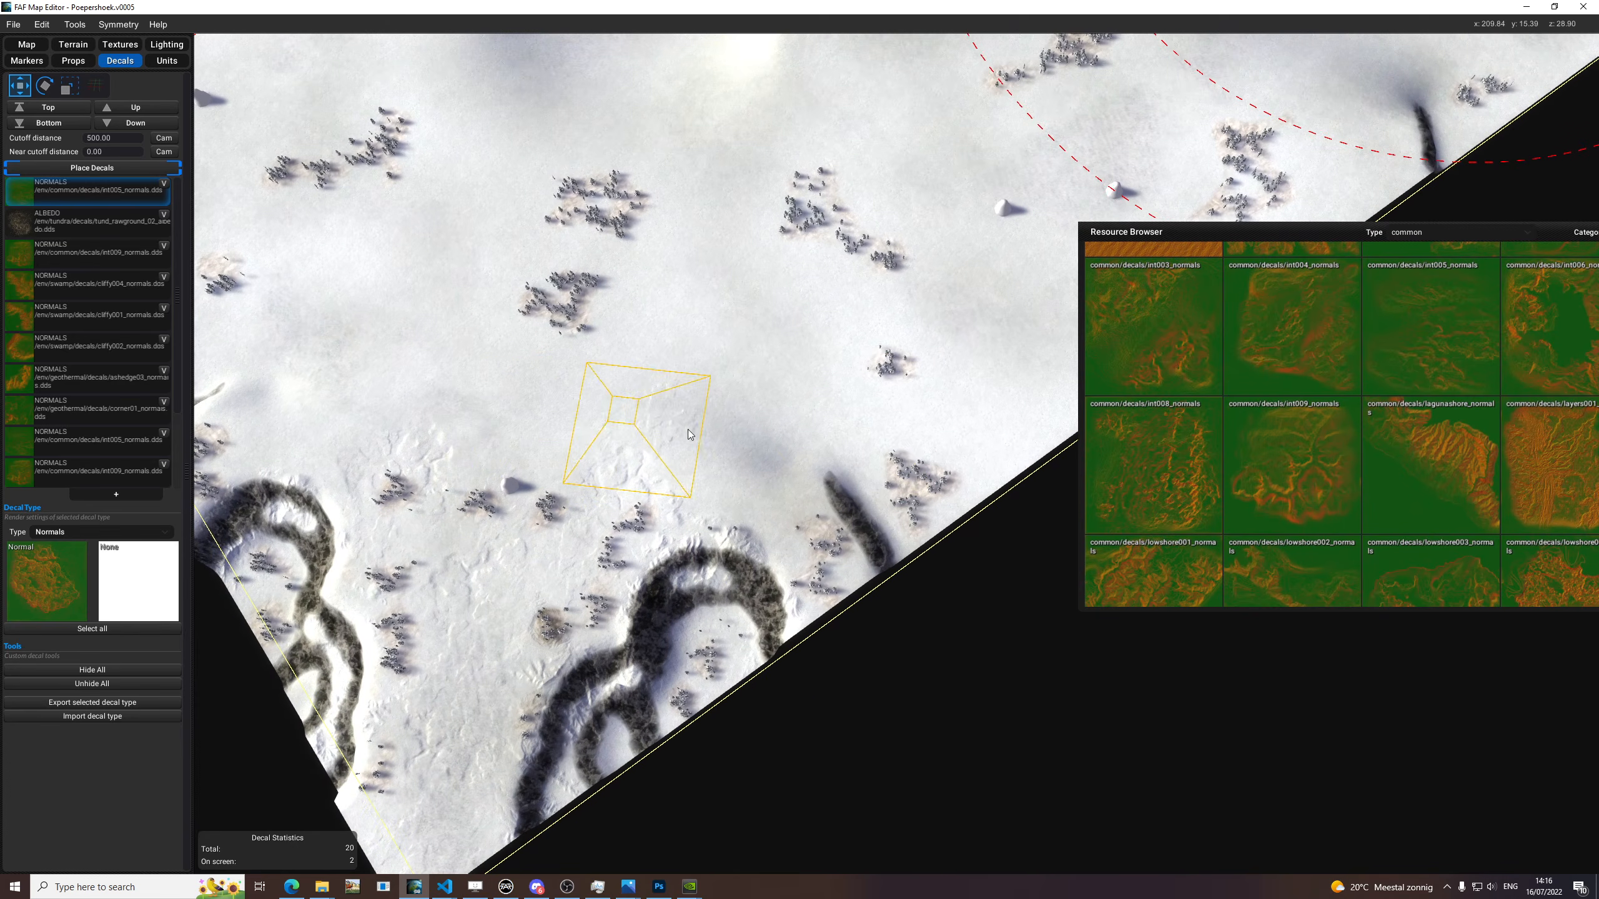
{"action": "scroll", "coordinate": [755, 413], "scroll_direction": "up", "scroll_amount": 3}
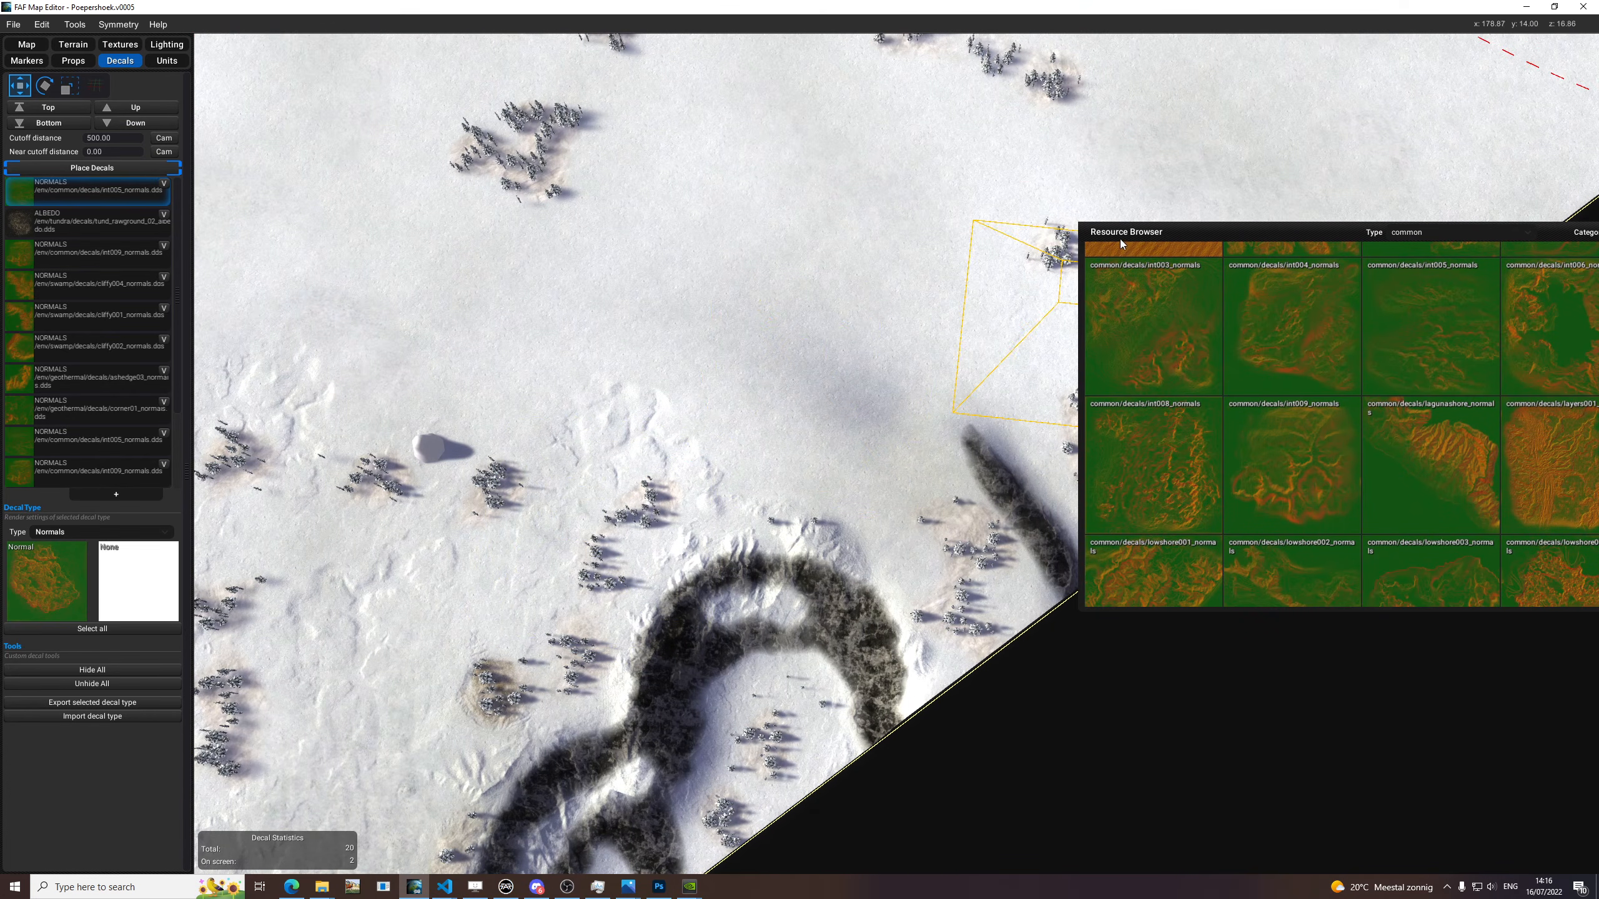
{"action": "scroll", "coordinate": [918, 257], "scroll_direction": "down", "scroll_amount": 5}
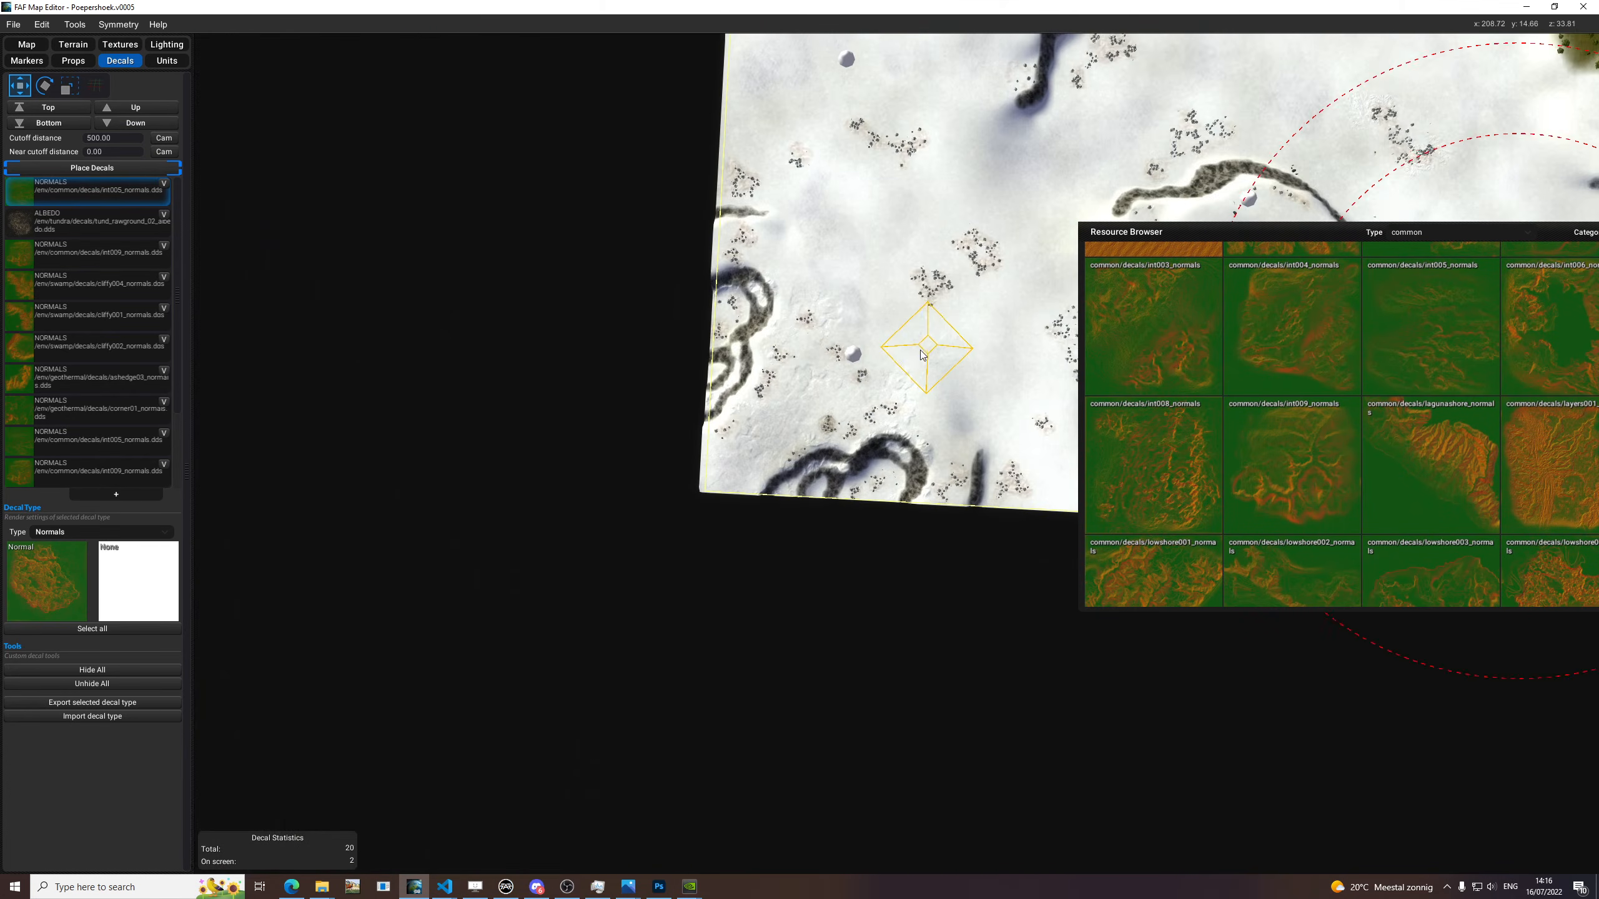
{"action": "scroll", "coordinate": [928, 352], "scroll_direction": "down", "scroll_amount": 6}
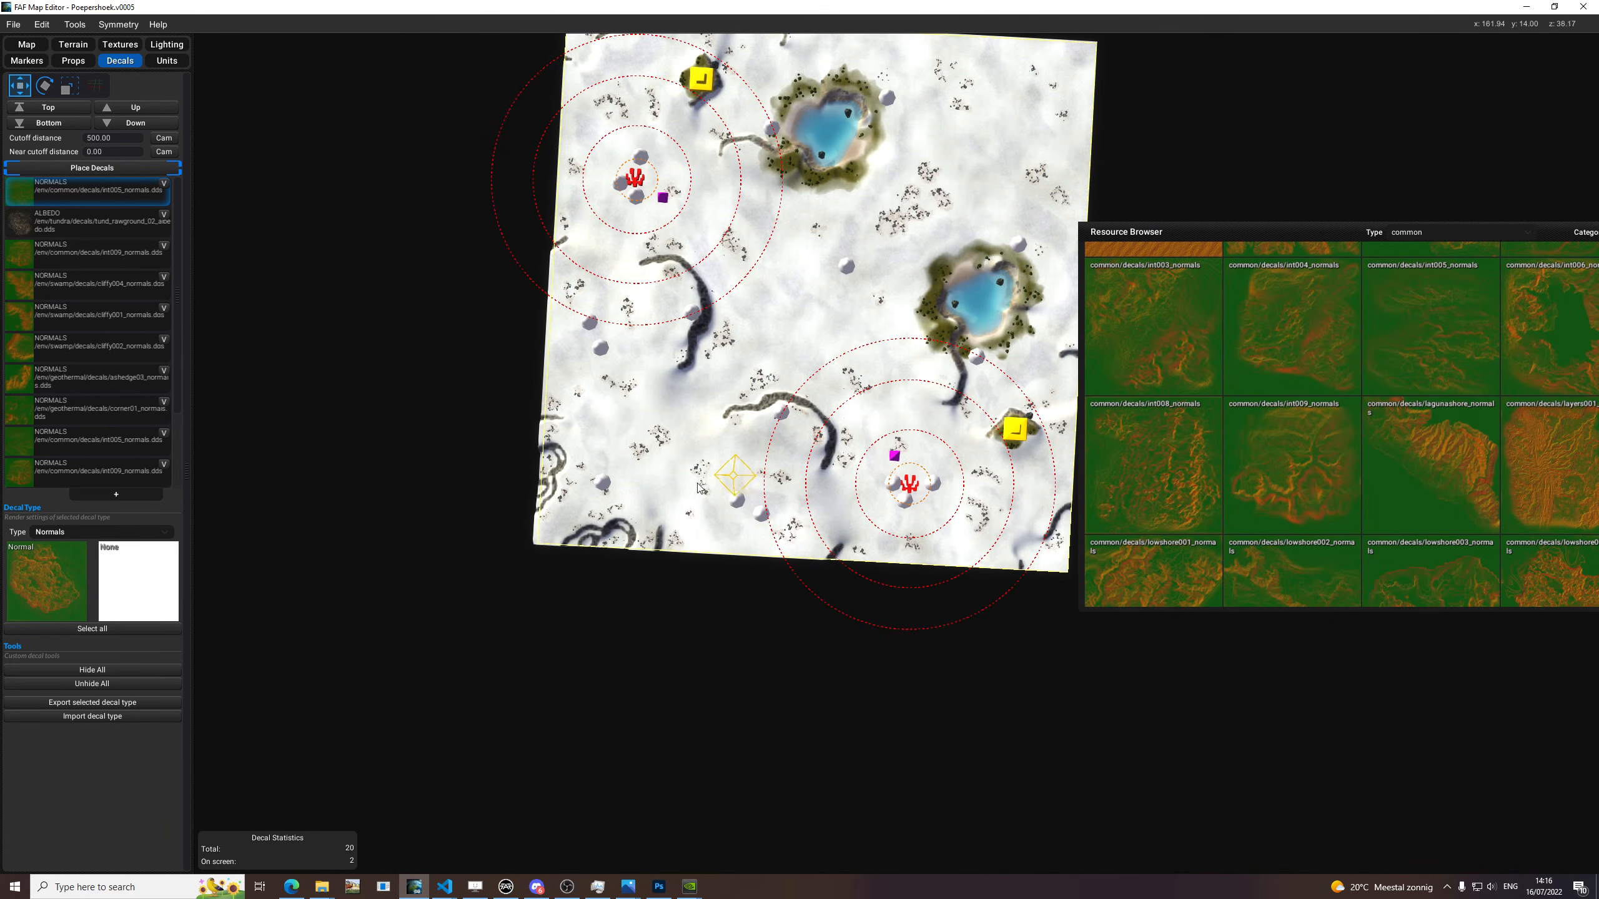
{"action": "scroll", "coordinate": [707, 487], "scroll_direction": "up", "scroll_amount": 10}
{"action": "middle_click_drag", "start_coordinate": [475, 592], "coordinate": [614, 272]}
{"action": "middle_click_drag", "start_coordinate": [722, 205], "coordinate": [886, 387]}
{"action": "middle_click_drag", "start_coordinate": [954, 466], "coordinate": [637, 454]}
{"action": "middle_click_drag", "start_coordinate": [836, 347], "coordinate": [530, 325]}
{"action": "left_click_drag", "start_coordinate": [1144, 233], "coordinate": [981, 204]}
{"action": "scroll", "coordinate": [1401, 444], "scroll_direction": "up", "scroll_amount": 3}
{"action": "scroll", "coordinate": [1291, 506], "scroll_direction": "up", "scroll_amount": 2}
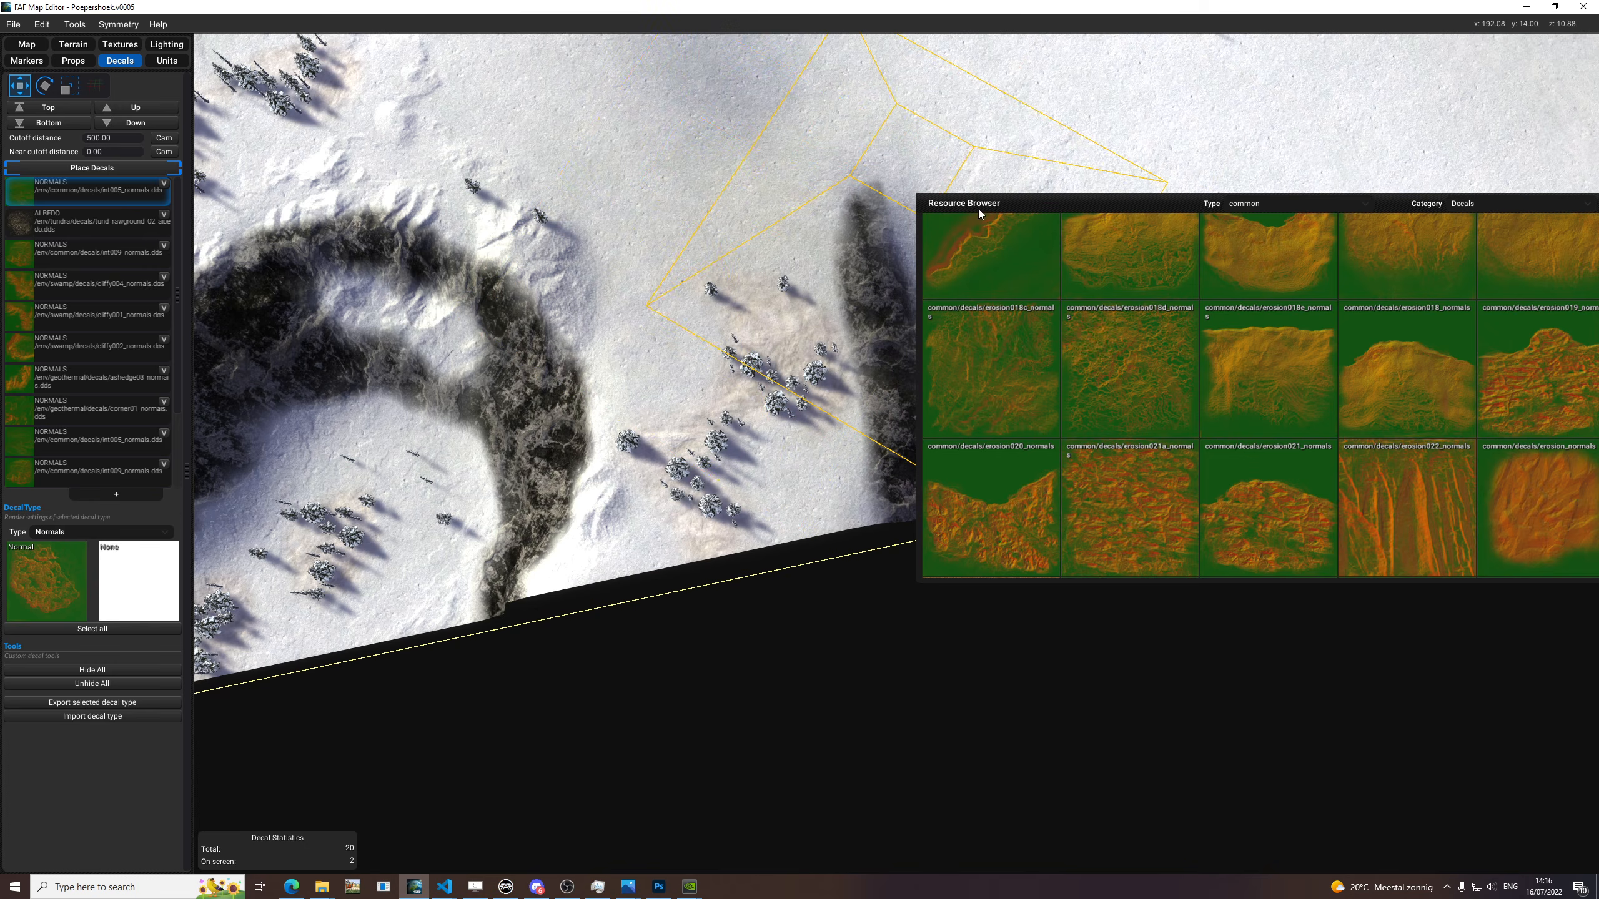
{"action": "left_click_drag", "start_coordinate": [1126, 203], "coordinate": [781, 251]}
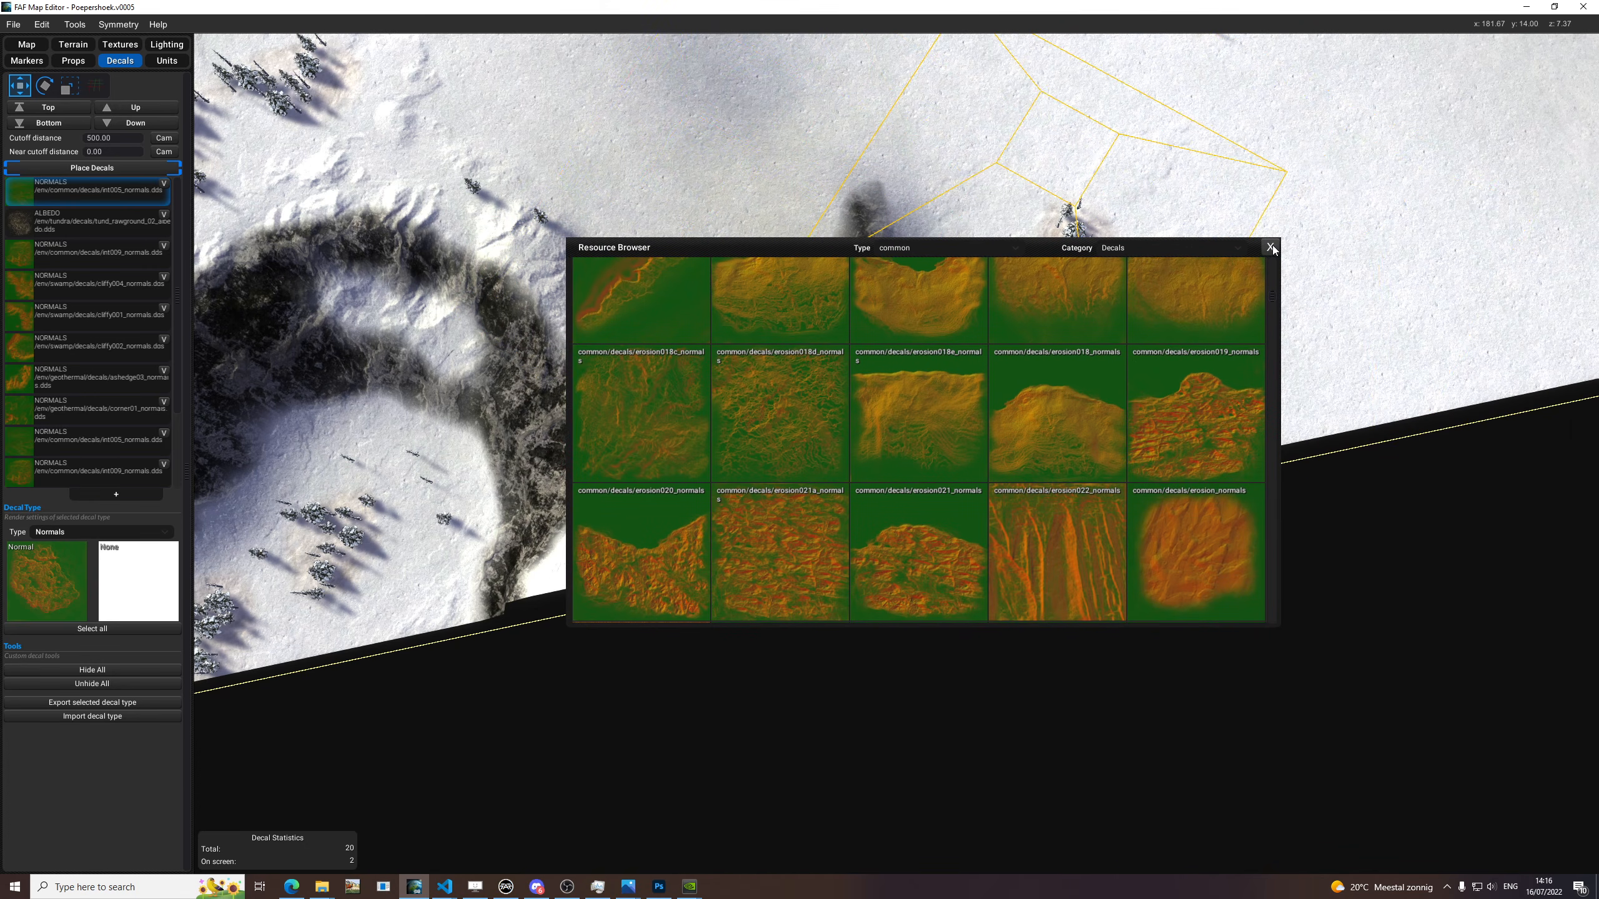
Close the resource browser and stop placing decals.
{"action": "left_click", "coordinate": [1271, 248]}
{"action": "scroll", "coordinate": [509, 223], "scroll_direction": "down", "scroll_amount": 5}
{"action": "middle_click_drag", "start_coordinate": [533, 274], "coordinate": [709, 432]}
{"action": "left_click", "coordinate": [104, 170]}
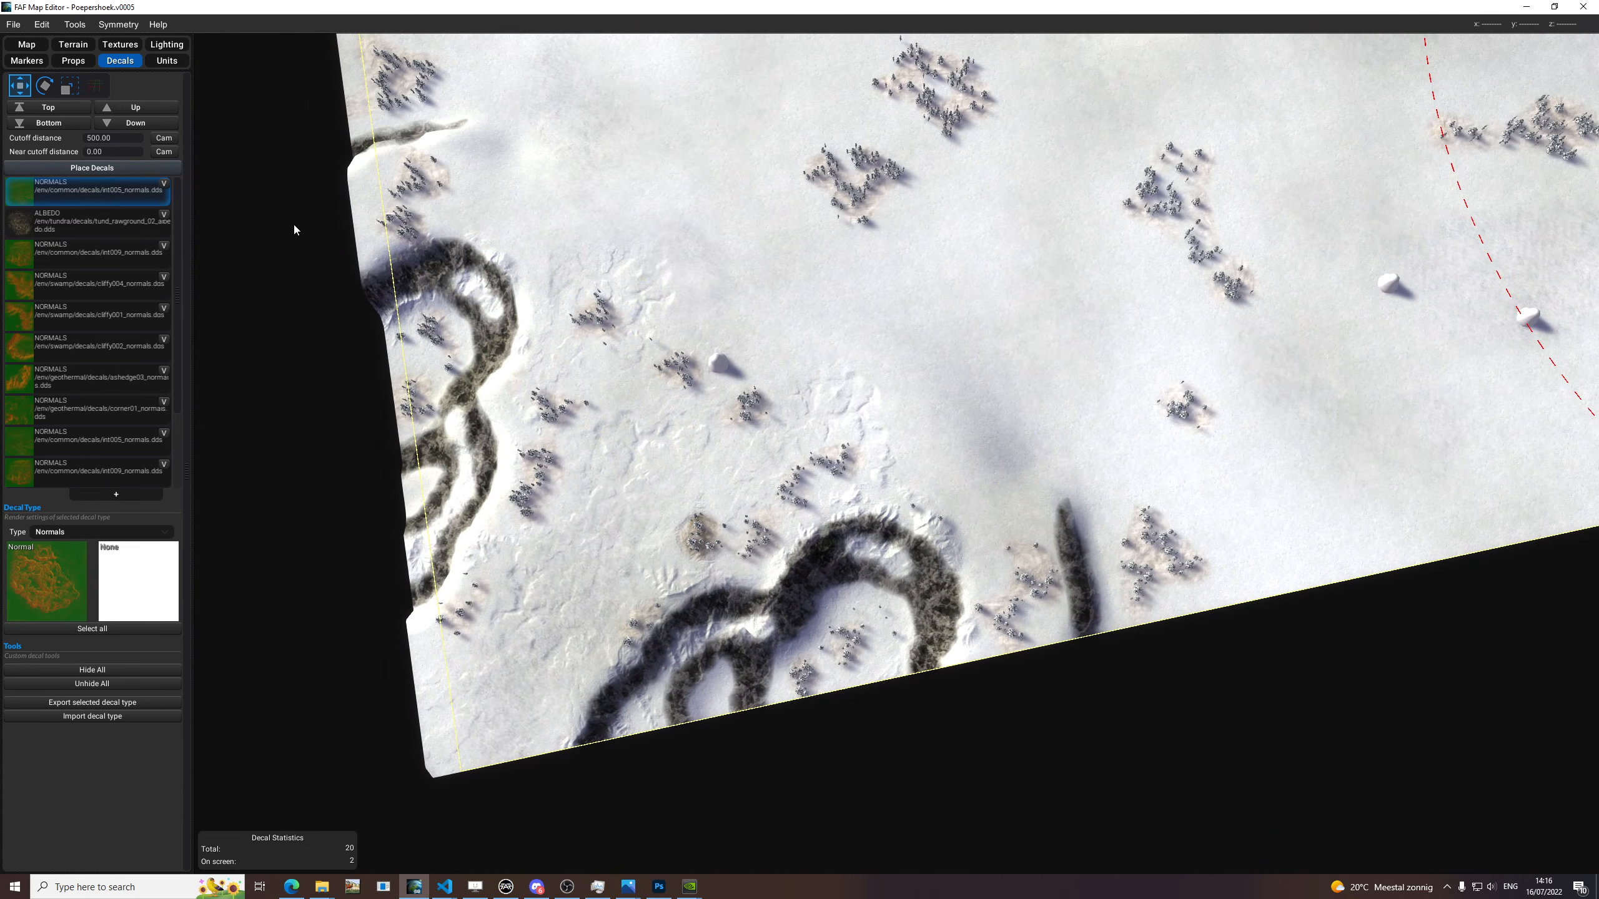
Select the int009_normals decal above the horseshoe-shaped cliff, rotate it slightly and deselect it.
{"action": "scroll", "coordinate": [717, 384], "scroll_direction": "up", "scroll_amount": 4}
{"action": "left_click", "coordinate": [867, 421]}
{"action": "key", "text": "e"}
{"action": "scroll", "coordinate": [867, 424], "scroll_direction": "up", "scroll_amount": 2}
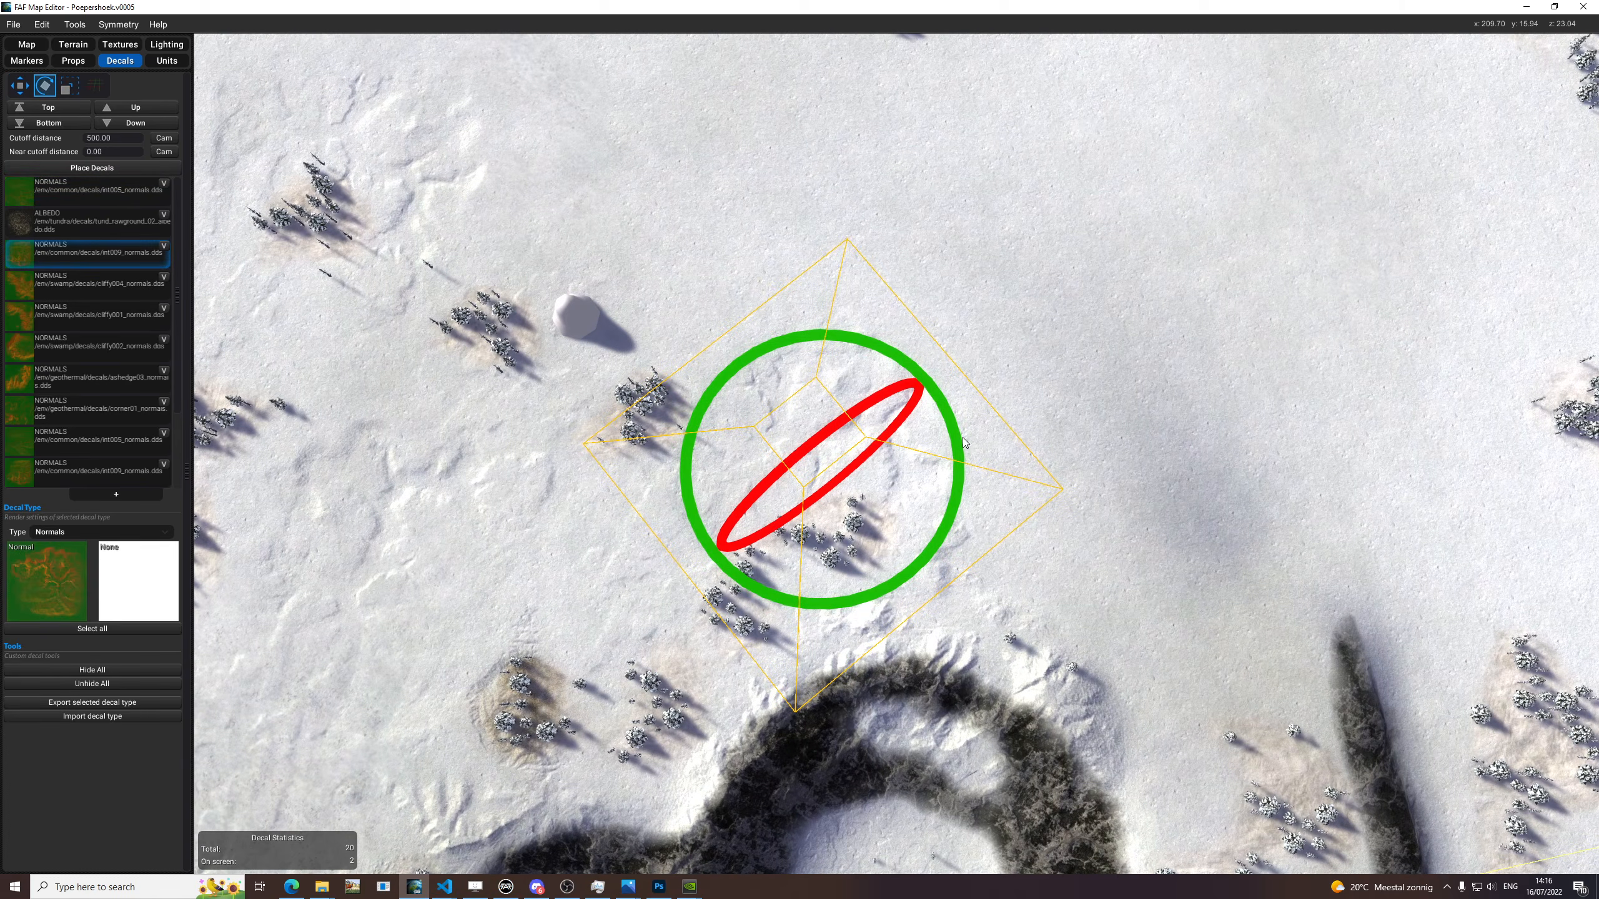
{"action": "left_click_drag", "start_coordinate": [960, 445], "coordinate": [951, 443]}
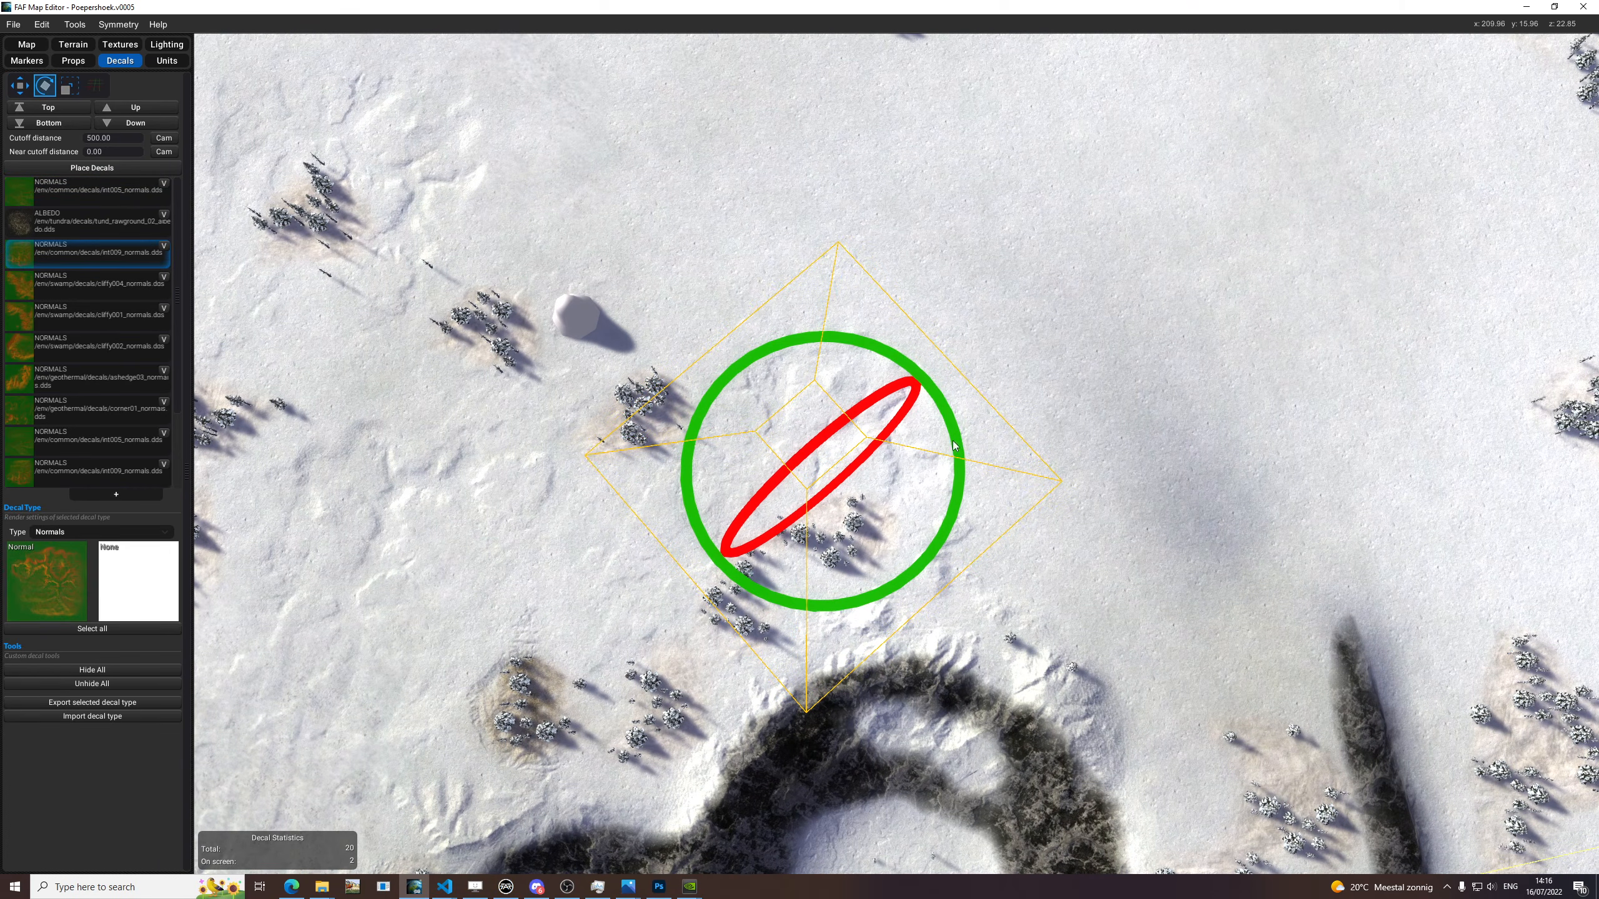
{"action": "left_click", "coordinate": [925, 365]}
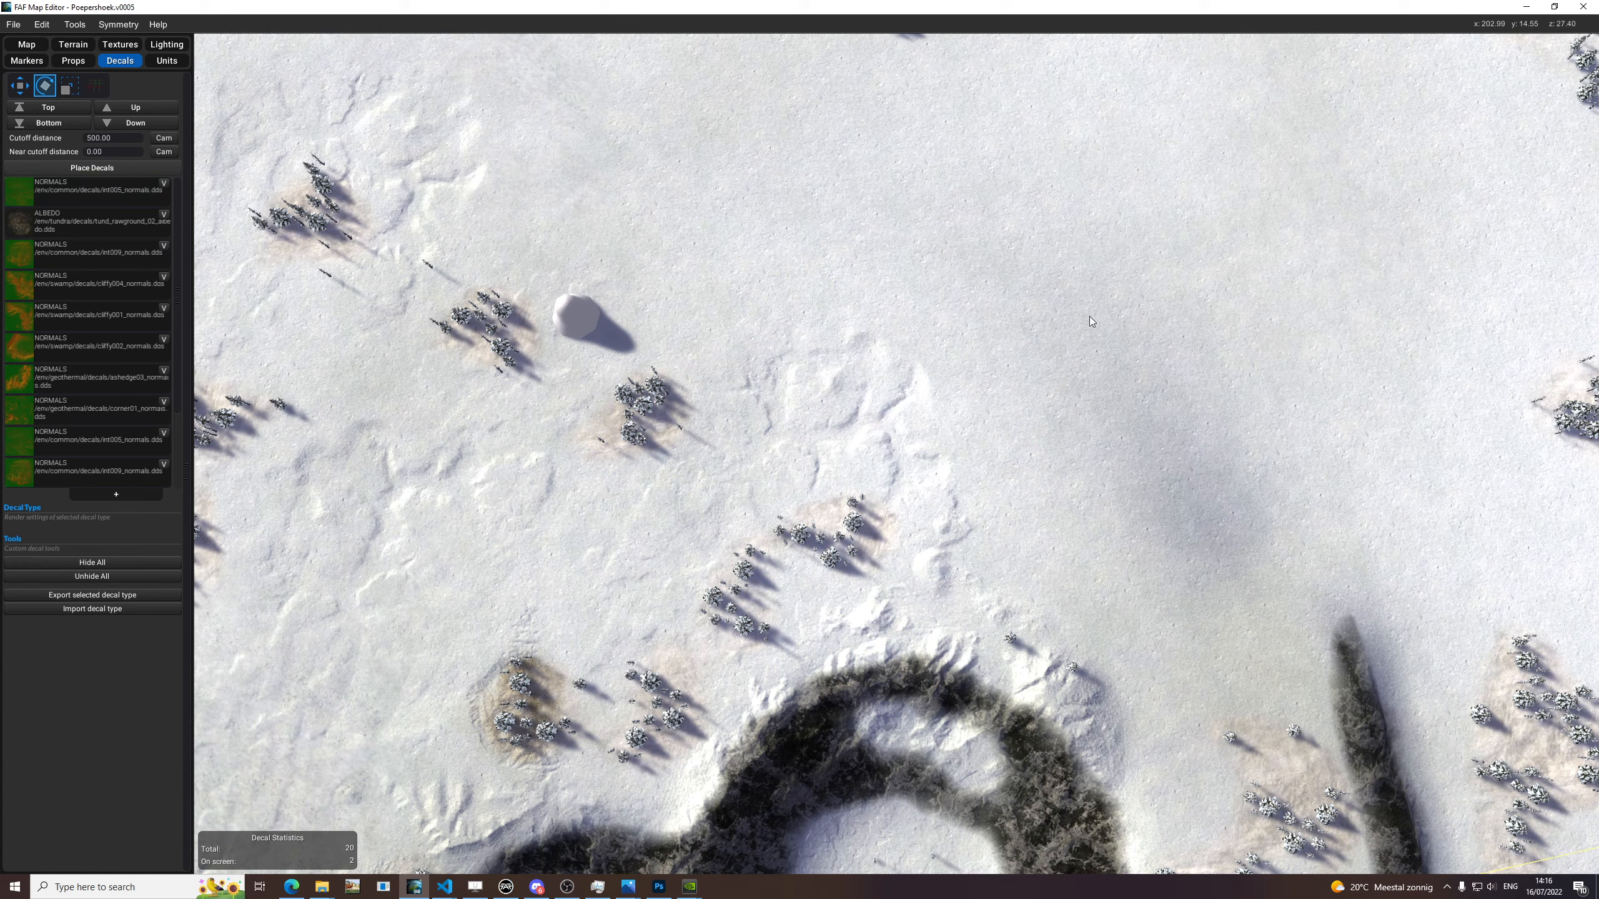
{"action": "scroll", "coordinate": [716, 295], "scroll_direction": "down", "scroll_amount": 5}
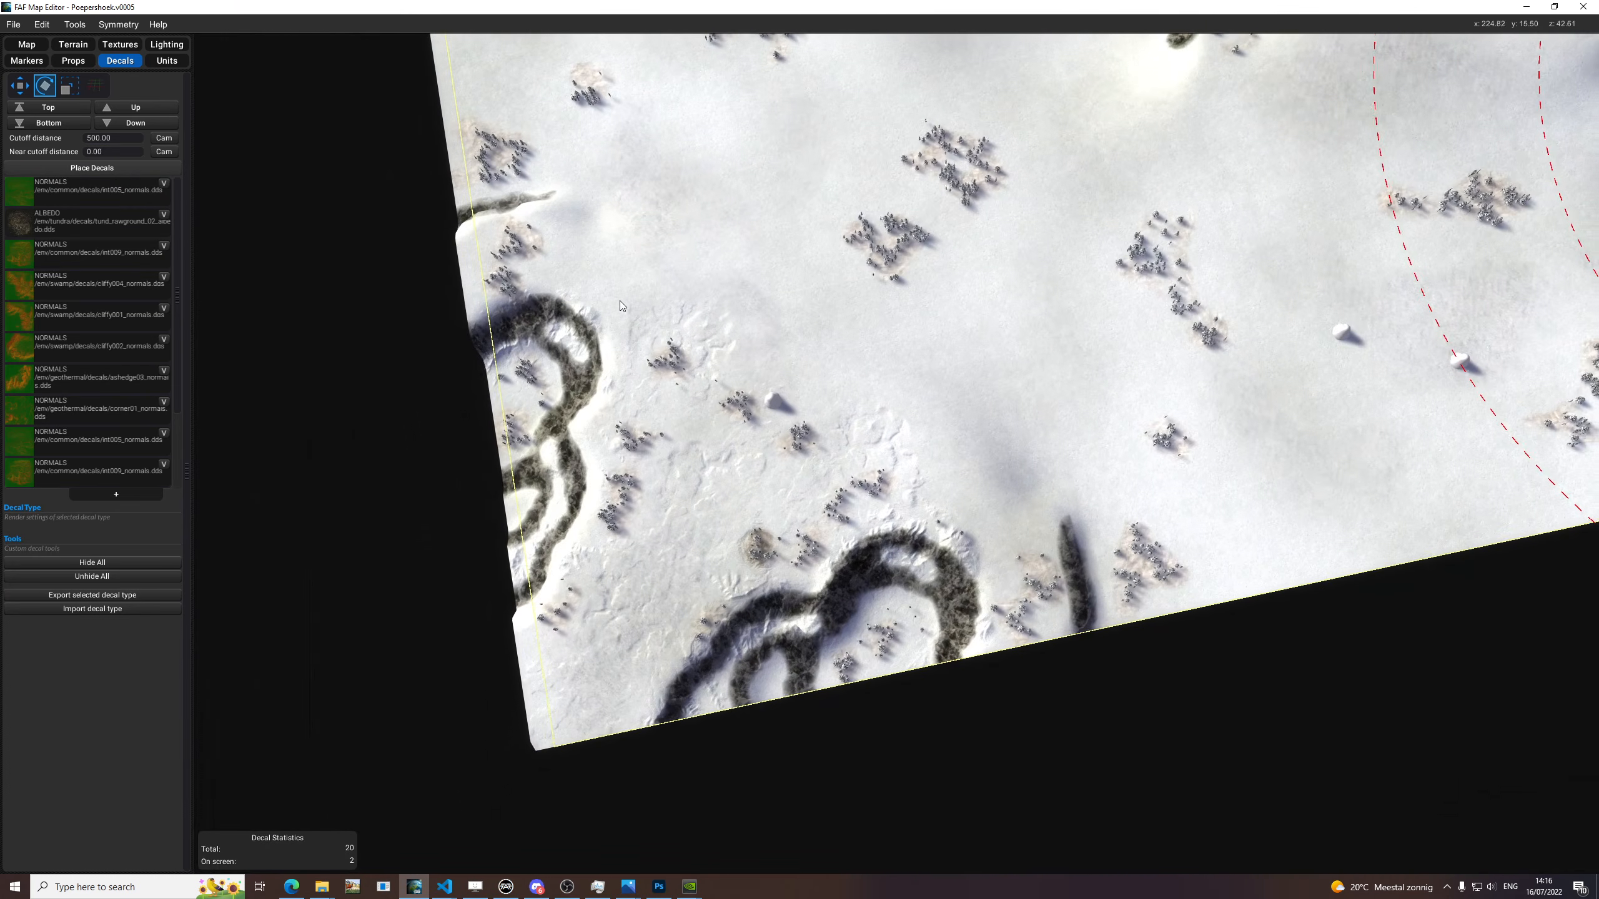
{"action": "left_click", "coordinate": [75, 189]}
{"action": "left_click", "coordinate": [65, 168]}
{"action": "scroll", "coordinate": [999, 371], "scroll_direction": "up", "scroll_amount": 2}
{"action": "scroll", "coordinate": [1000, 370], "scroll_direction": "up", "scroll_amount": 2}
{"action": "key", "text": "e"}
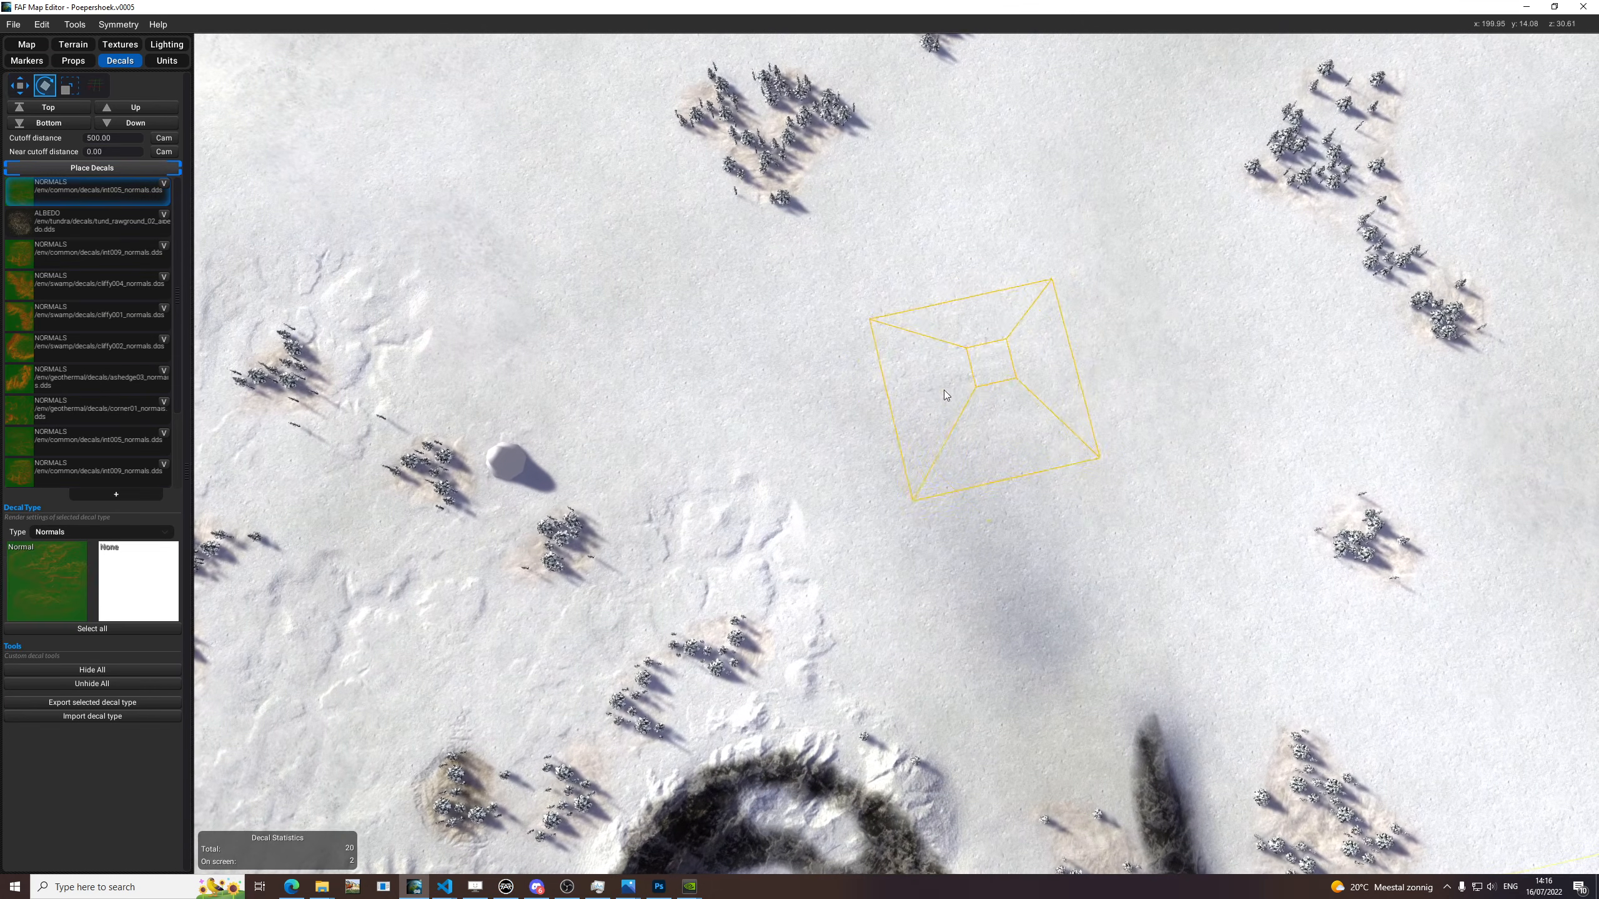
{"action": "key", "text": "r"}
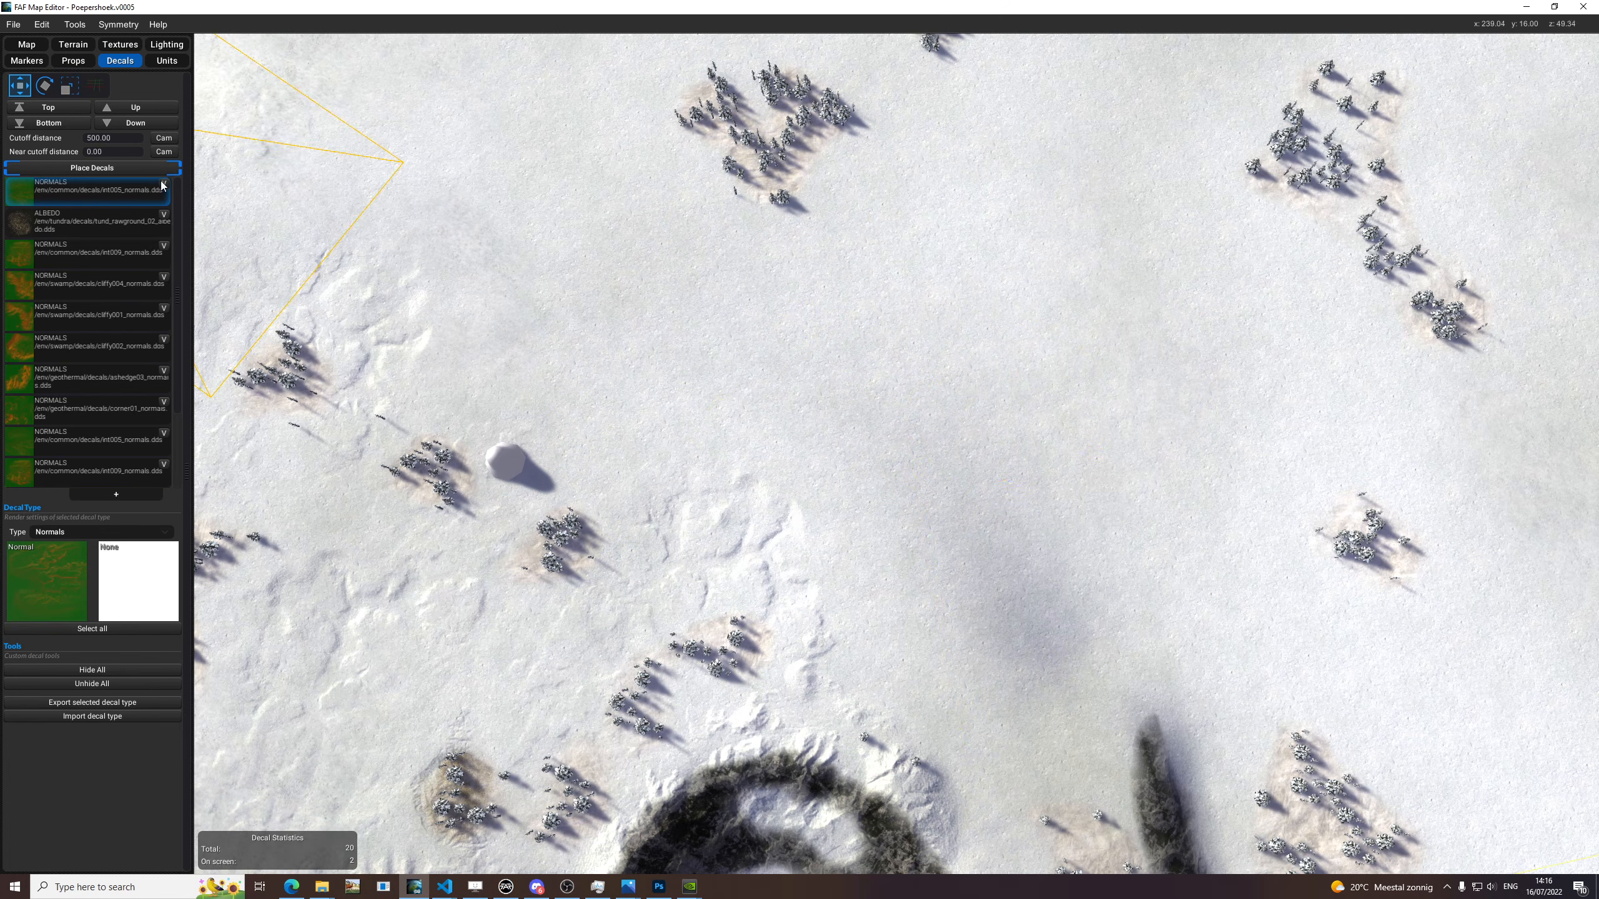
{"action": "left_click", "coordinate": [128, 168]}
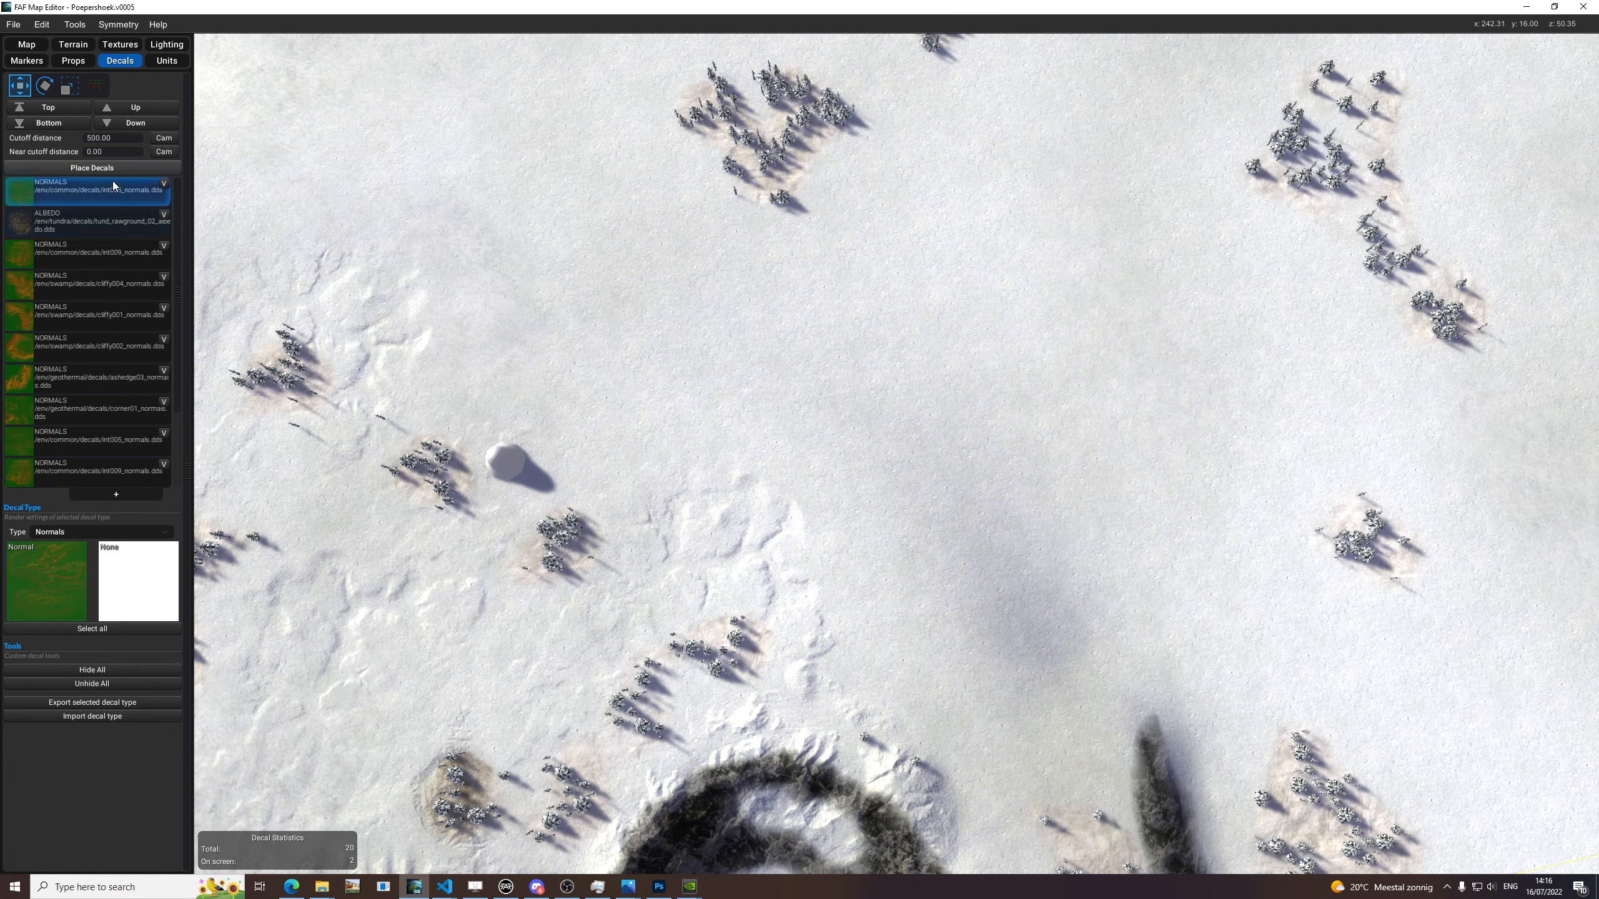
Reselect the int009_normals decal above the horseshoe-shaped cliff, shift it slightly and rotate it to fit the surrounding snow.
{"action": "left_click", "coordinate": [735, 515]}
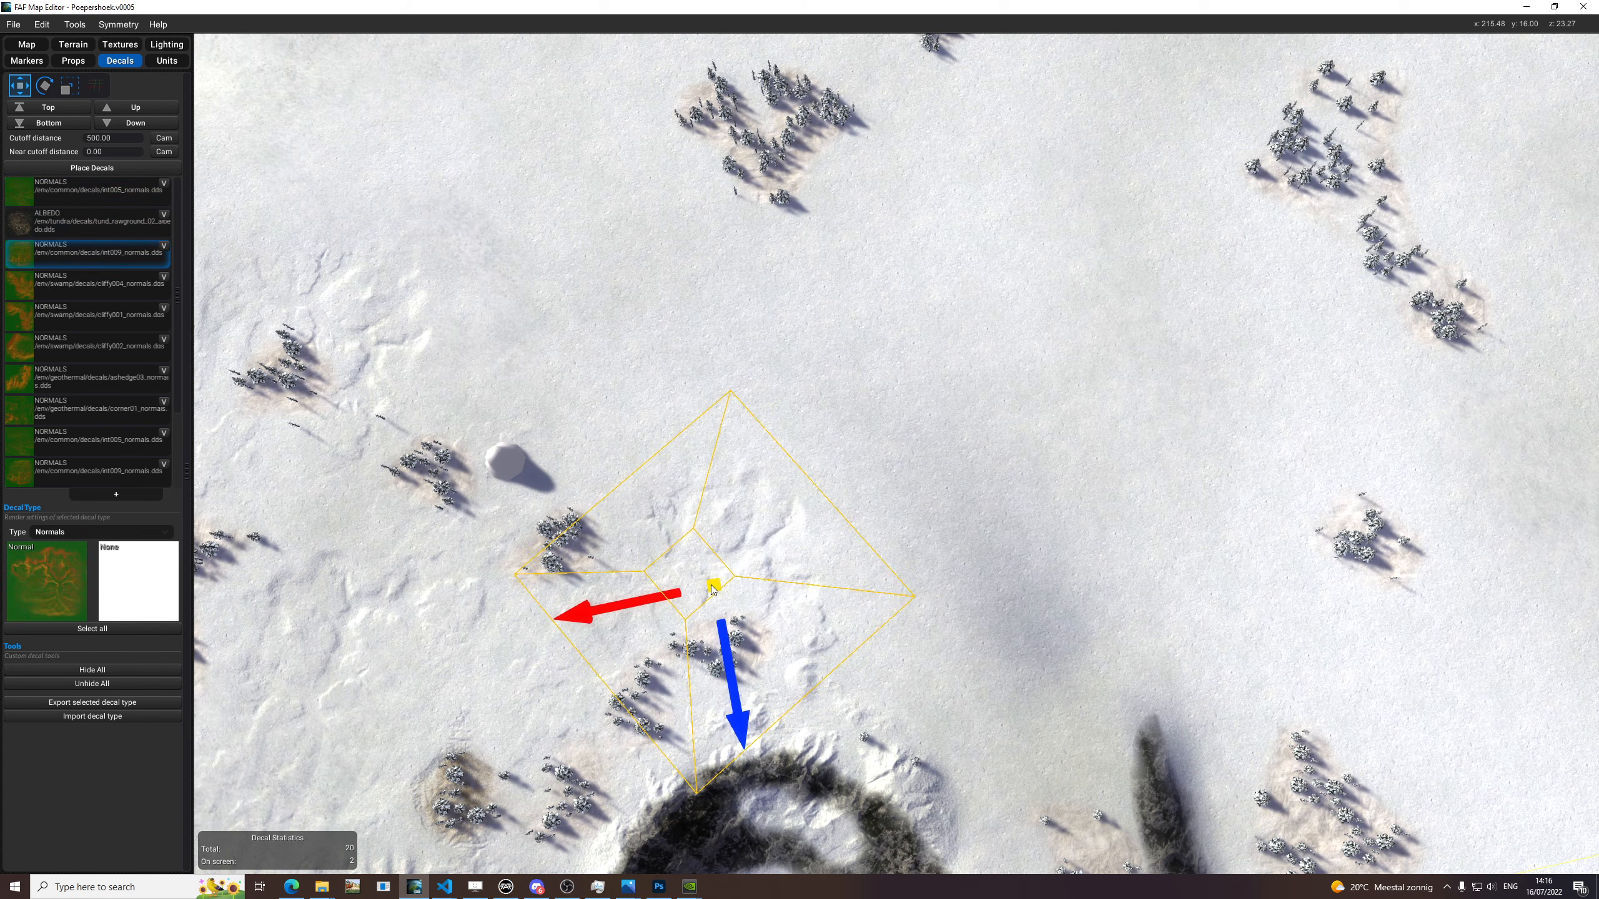
{"action": "key", "text": "e"}
{"action": "middle_click_drag", "start_coordinate": [833, 561], "coordinate": [847, 492]}
{"action": "key", "text": "w"}
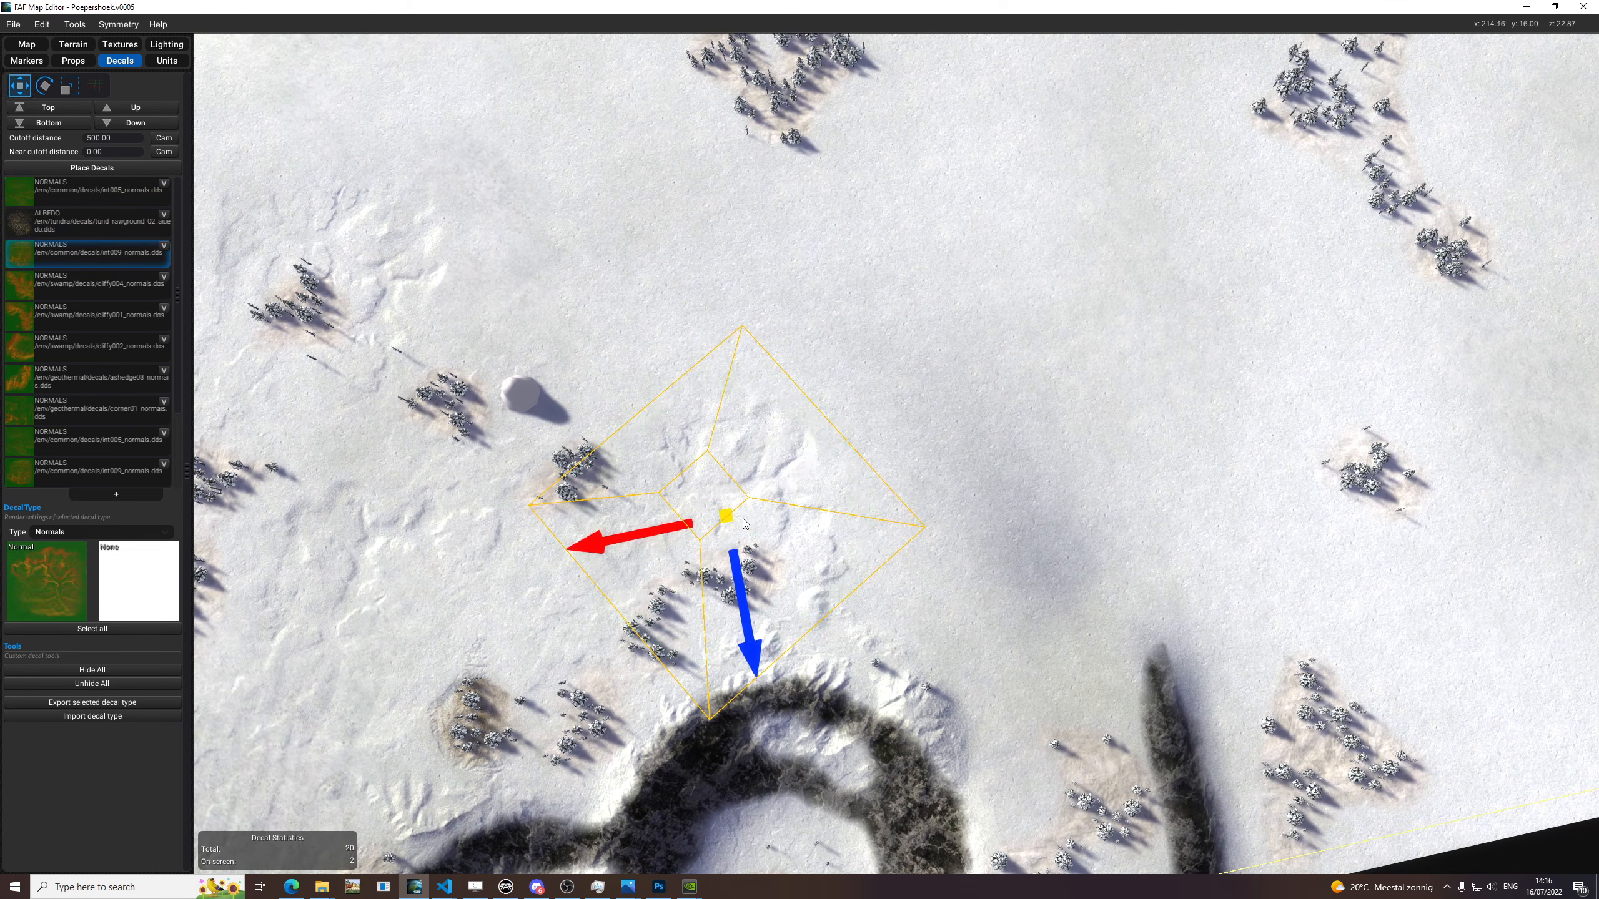
{"action": "left_click_drag", "start_coordinate": [728, 520], "coordinate": [717, 521]}
{"action": "key", "text": "e"}
{"action": "left_click_drag", "start_coordinate": [832, 440], "coordinate": [791, 456]}
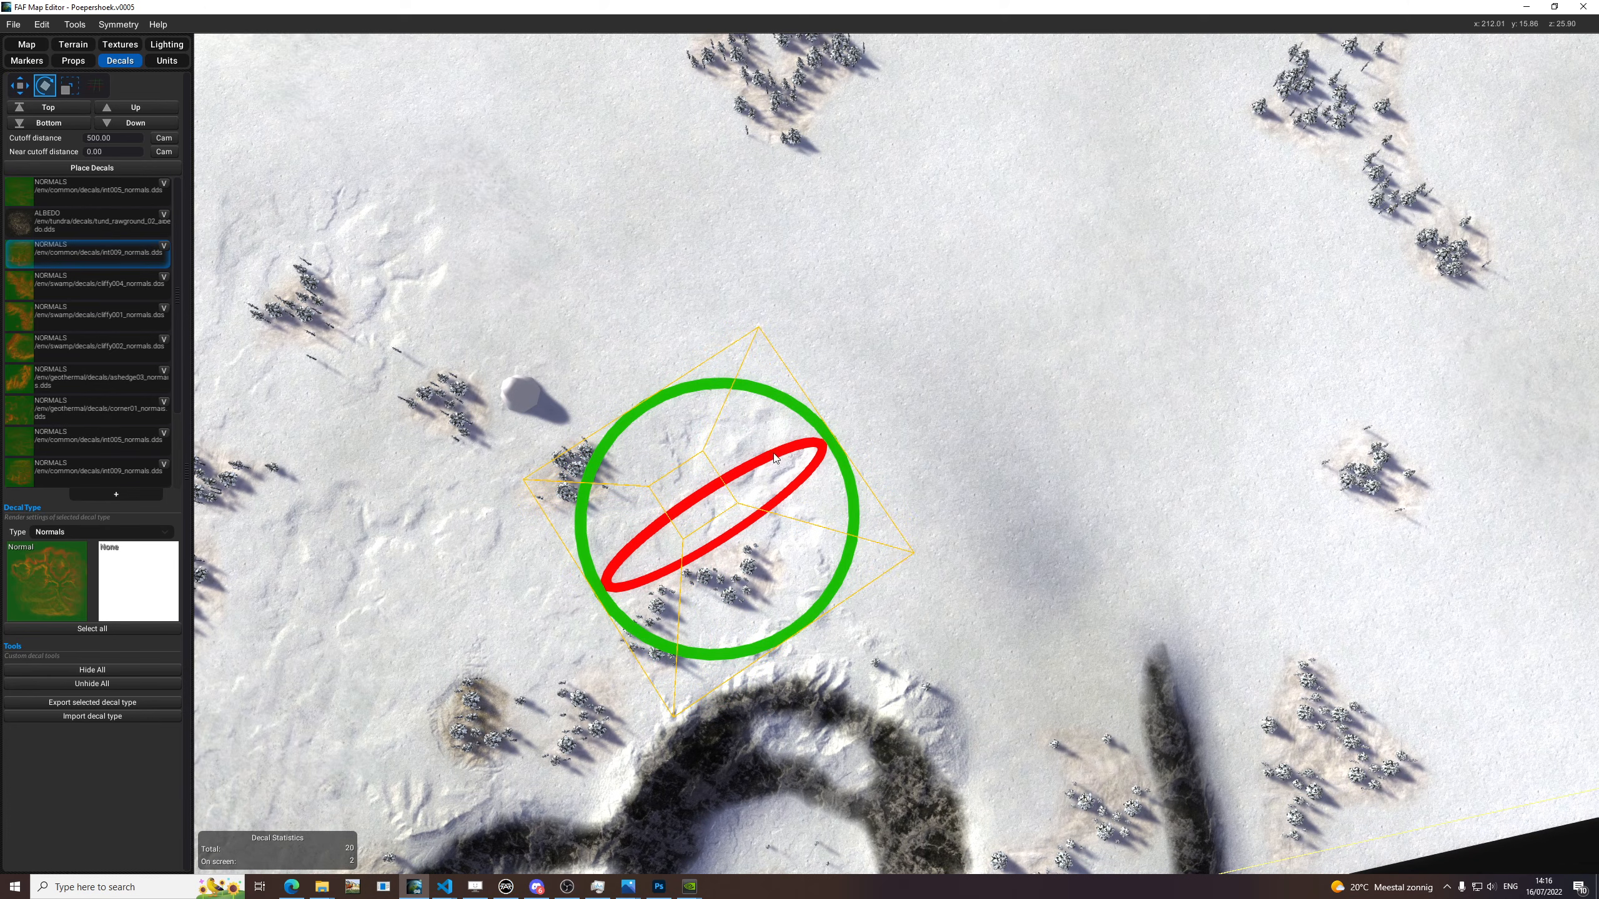
Scale up the int009_normals decal above the horseshoe-shaped cliff uniformly so it covers more of the surrounding snow, and deselect it.
{"action": "key", "text": "r"}
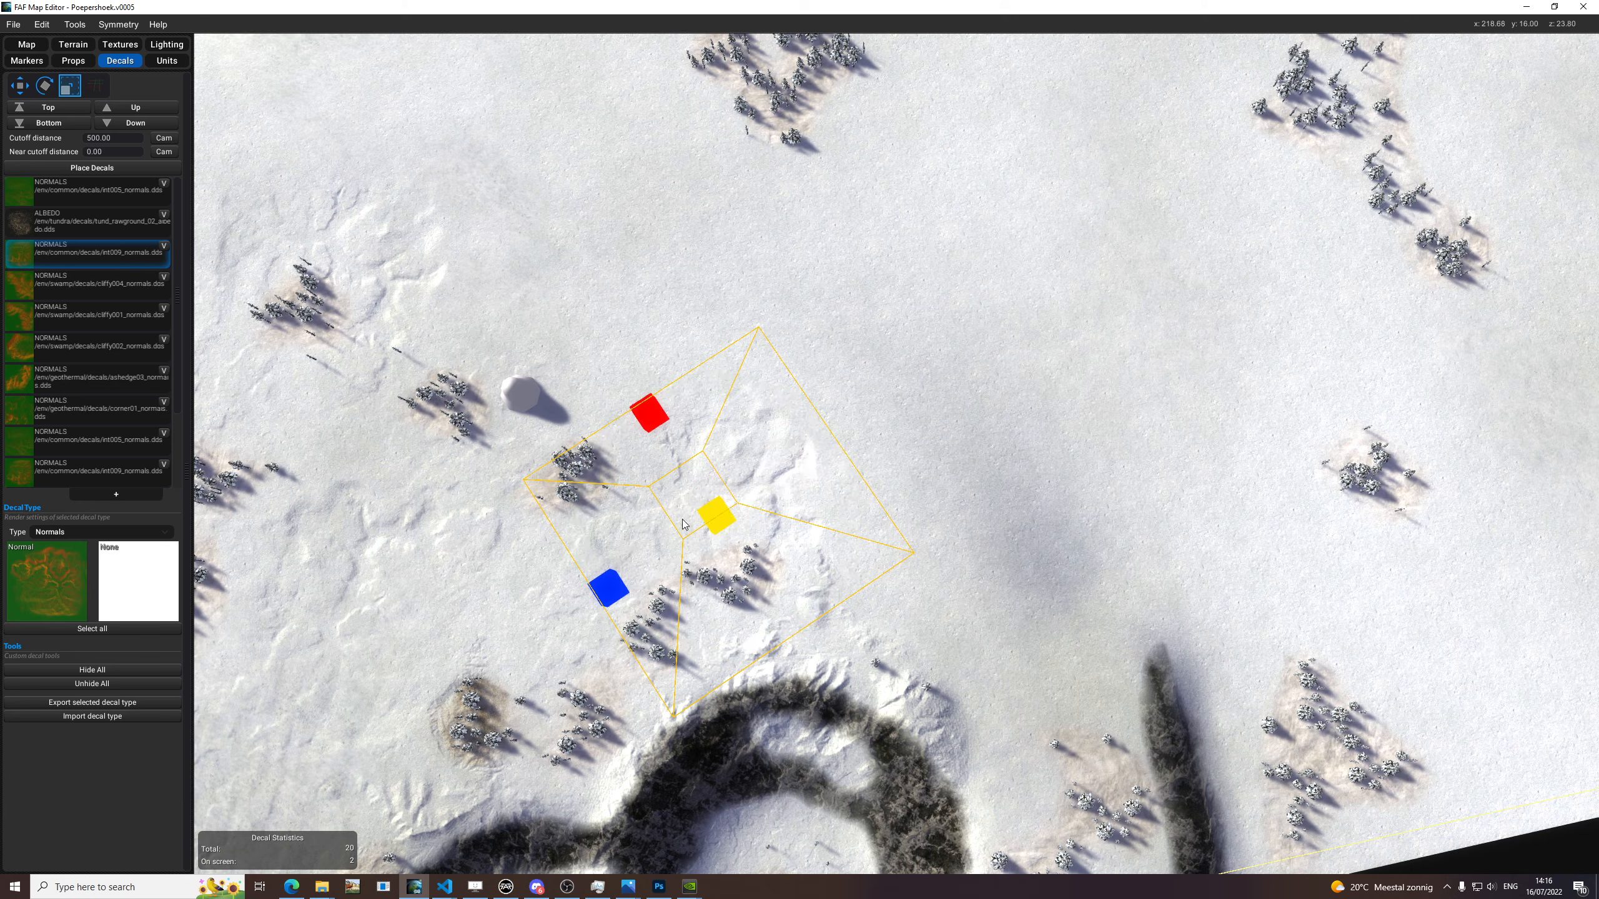
{"action": "left_click_drag", "start_coordinate": [677, 480], "coordinate": [628, 378]}
{"action": "key", "text": "ctrl+z"}
{"action": "mouse_move", "coordinate": [726, 513]}
{"action": "left_mouse_down"}
{"action": "mouse_move", "coordinate": [750, 521]}
{"action": "mouse_move", "coordinate": [700, 515]}
{"action": "left_mouse_up"}
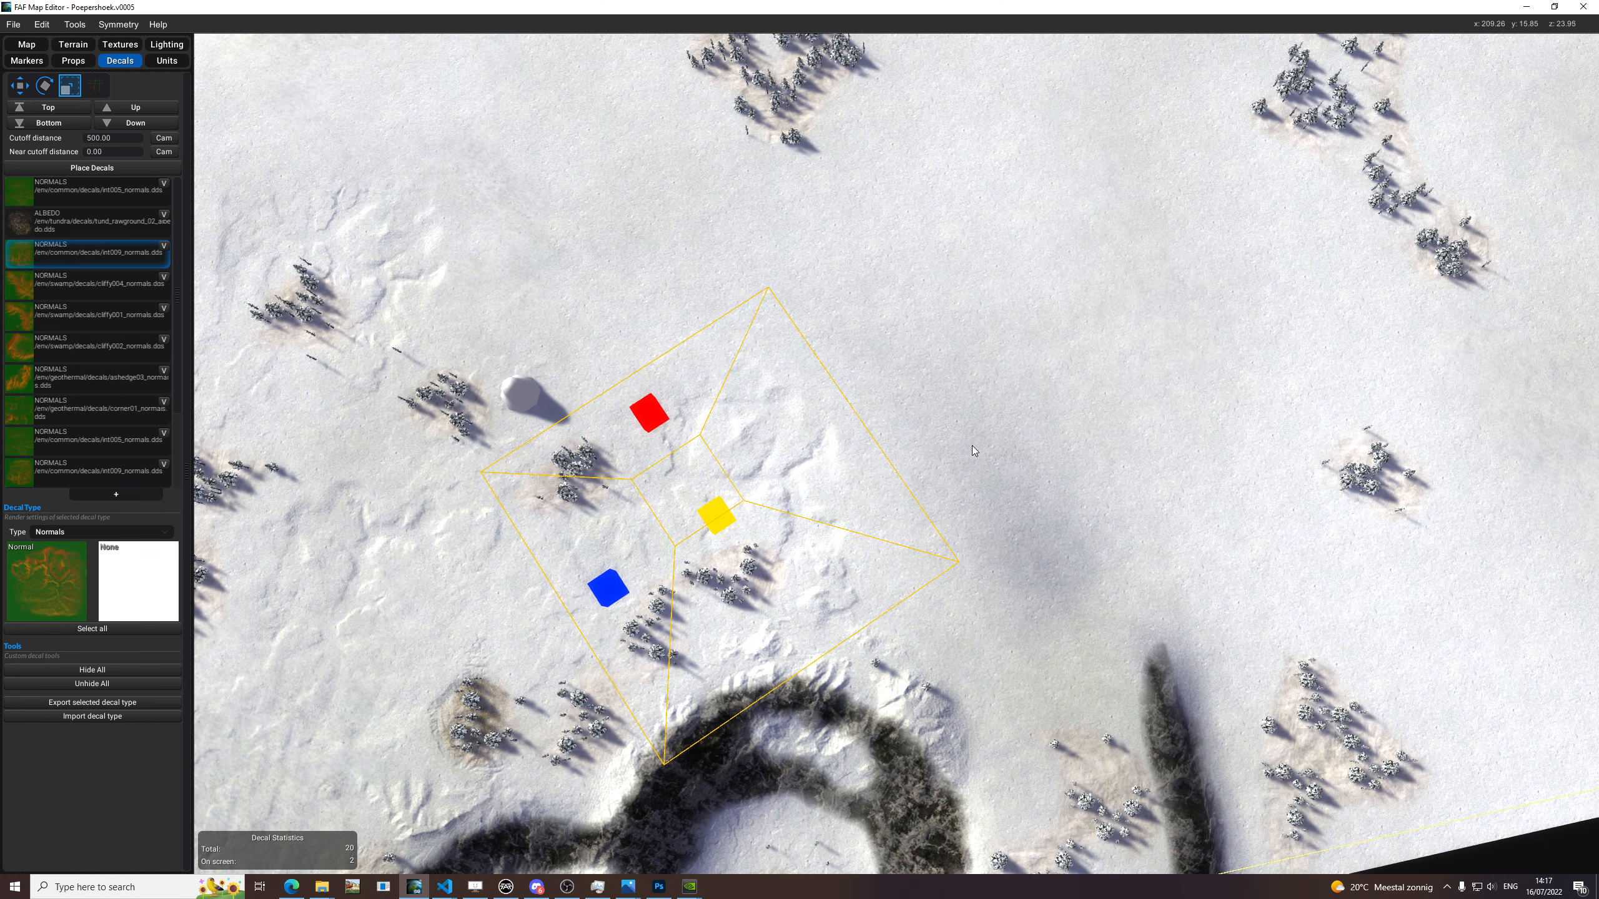
{"action": "left_click", "coordinate": [1033, 418]}
Examine the decorated corner of the map from several angles, hiding all decals and showing them again for comparison.
{"action": "scroll", "coordinate": [1033, 417], "scroll_direction": "down", "scroll_amount": 6}
{"action": "scroll", "coordinate": [712, 521], "scroll_direction": "up", "scroll_amount": 5}
{"action": "key", "text": "space"}
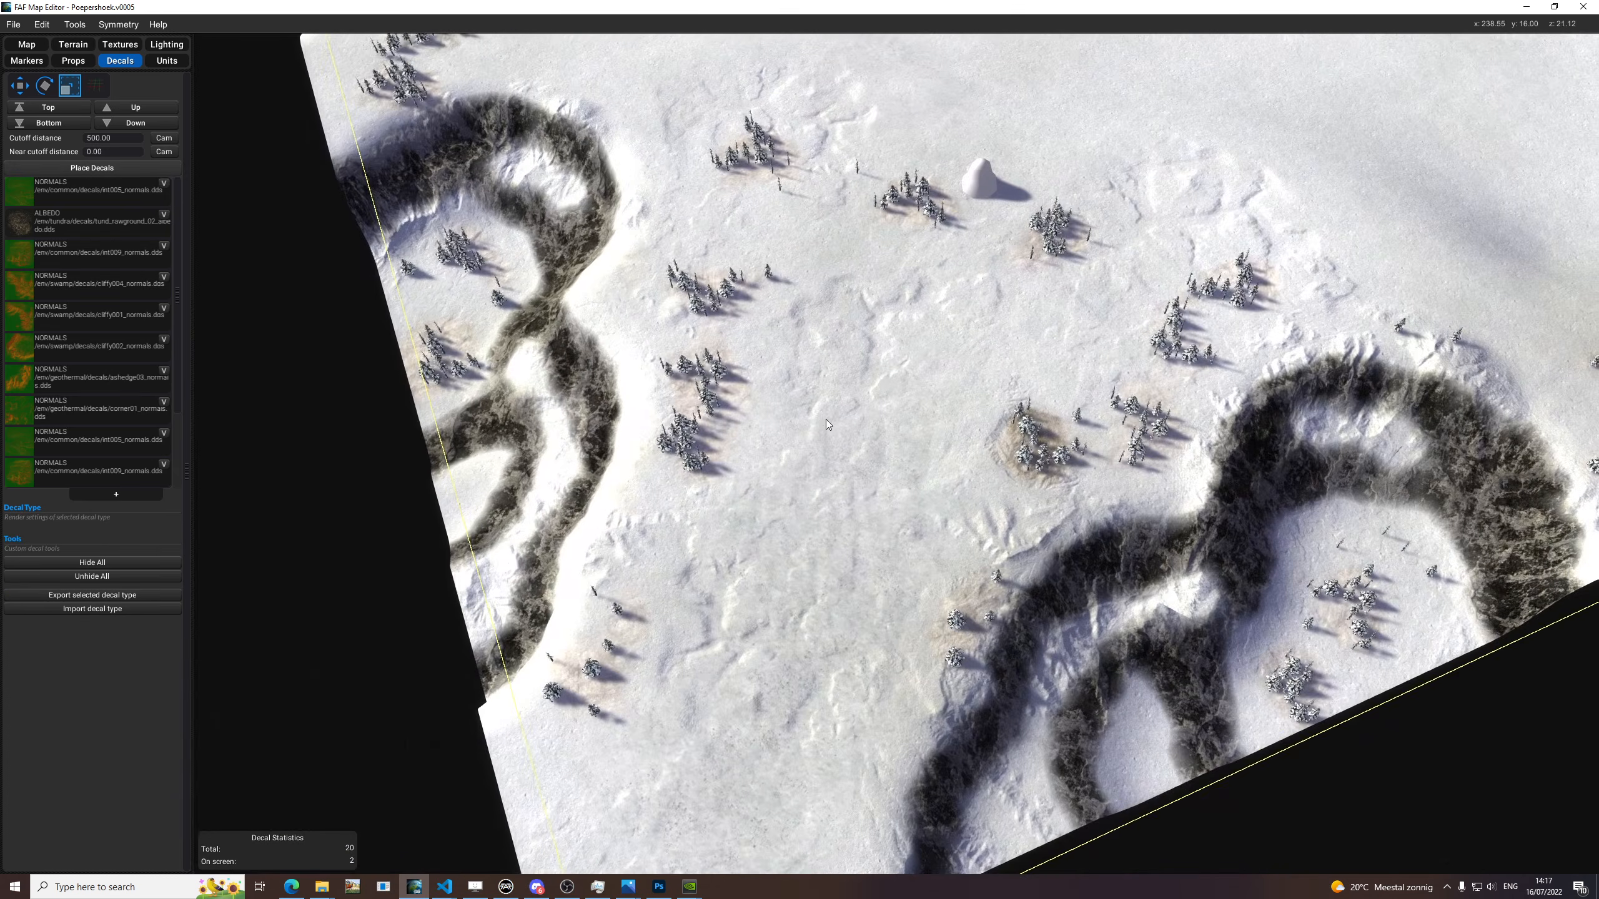
{"action": "key", "text": "space"}
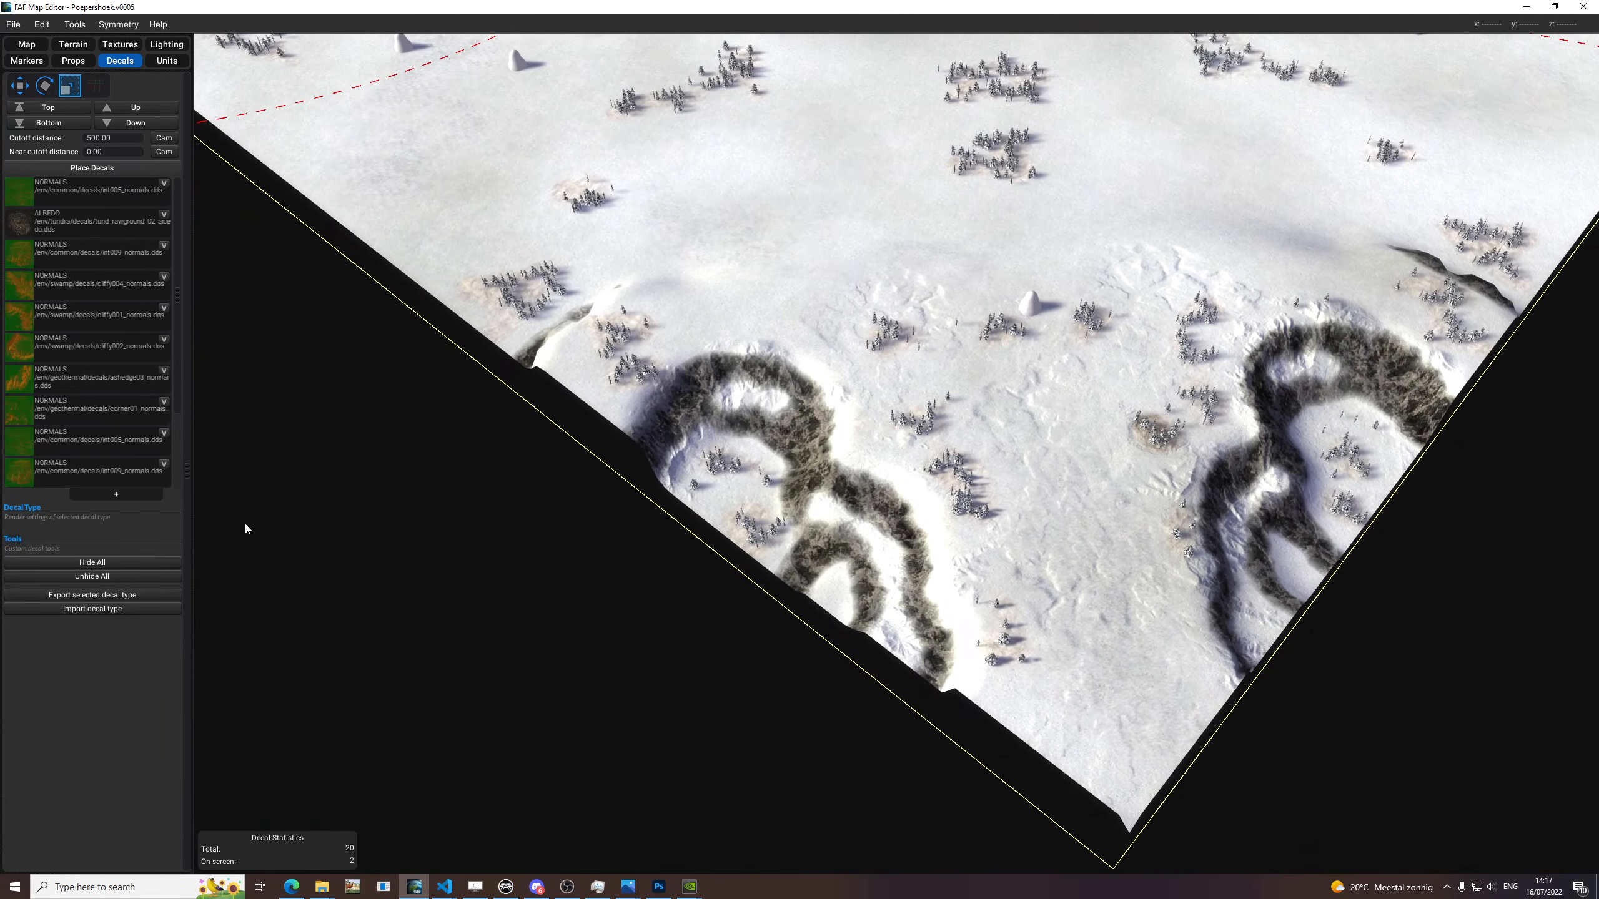
{"action": "left_click", "coordinate": [143, 563]}
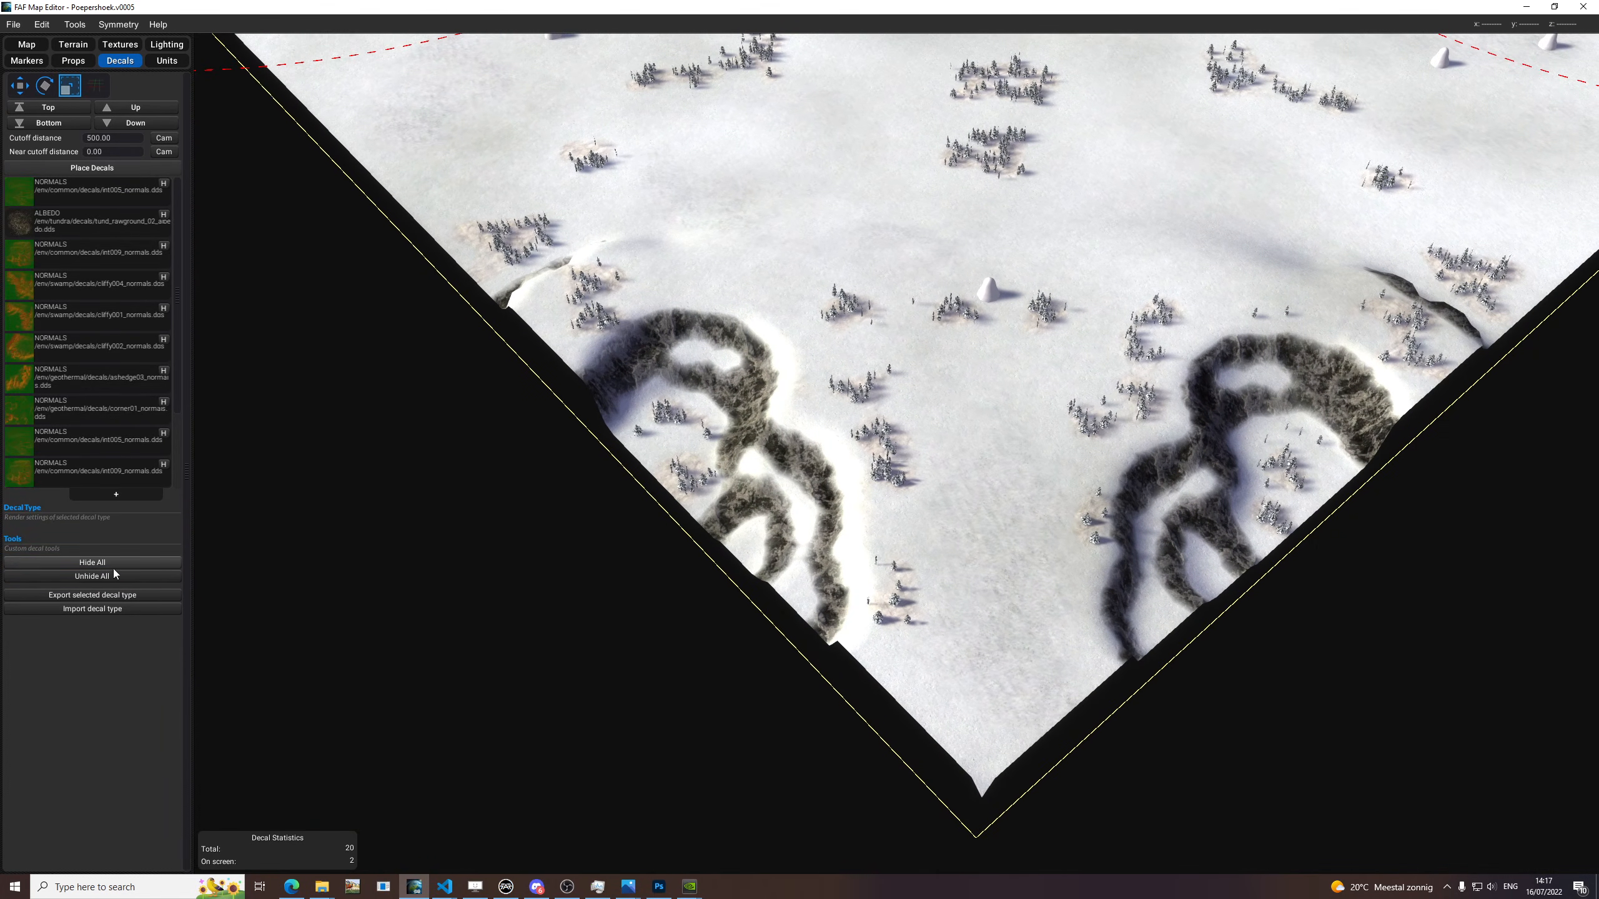
{"action": "left_click", "coordinate": [92, 576]}
Compare the open snow between the cliffs up close with all decals hidden and shown again, and save the map.
{"action": "scroll", "coordinate": [1071, 486], "scroll_direction": "up", "scroll_amount": 5}
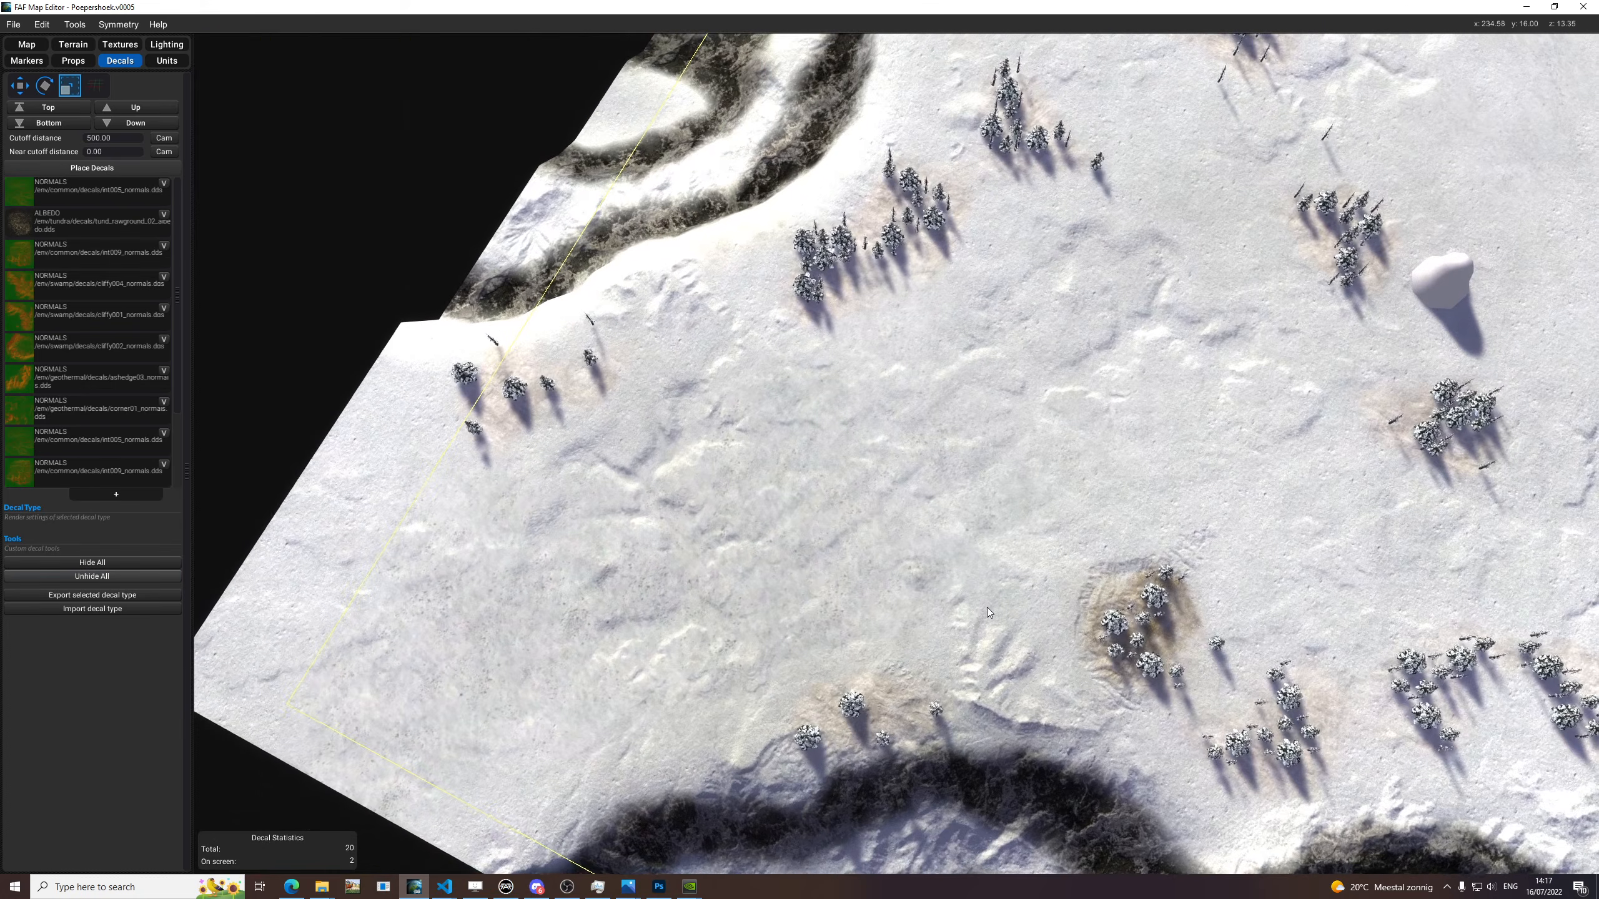
{"action": "middle_click_drag", "start_coordinate": [987, 607], "coordinate": [916, 570]}
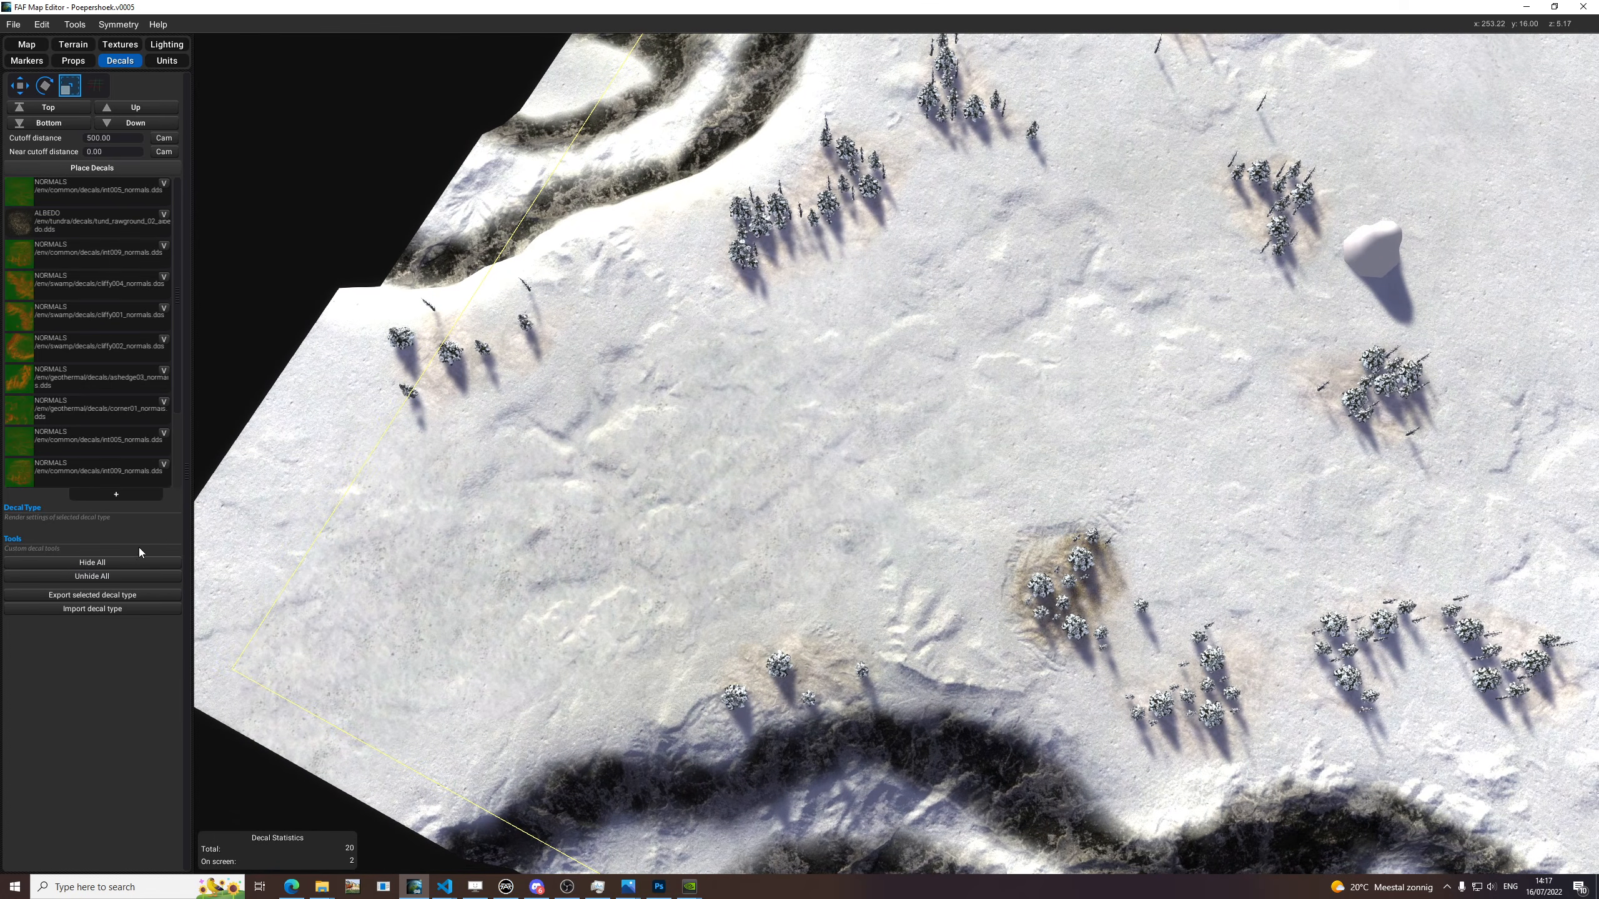
{"action": "left_click", "coordinate": [125, 561]}
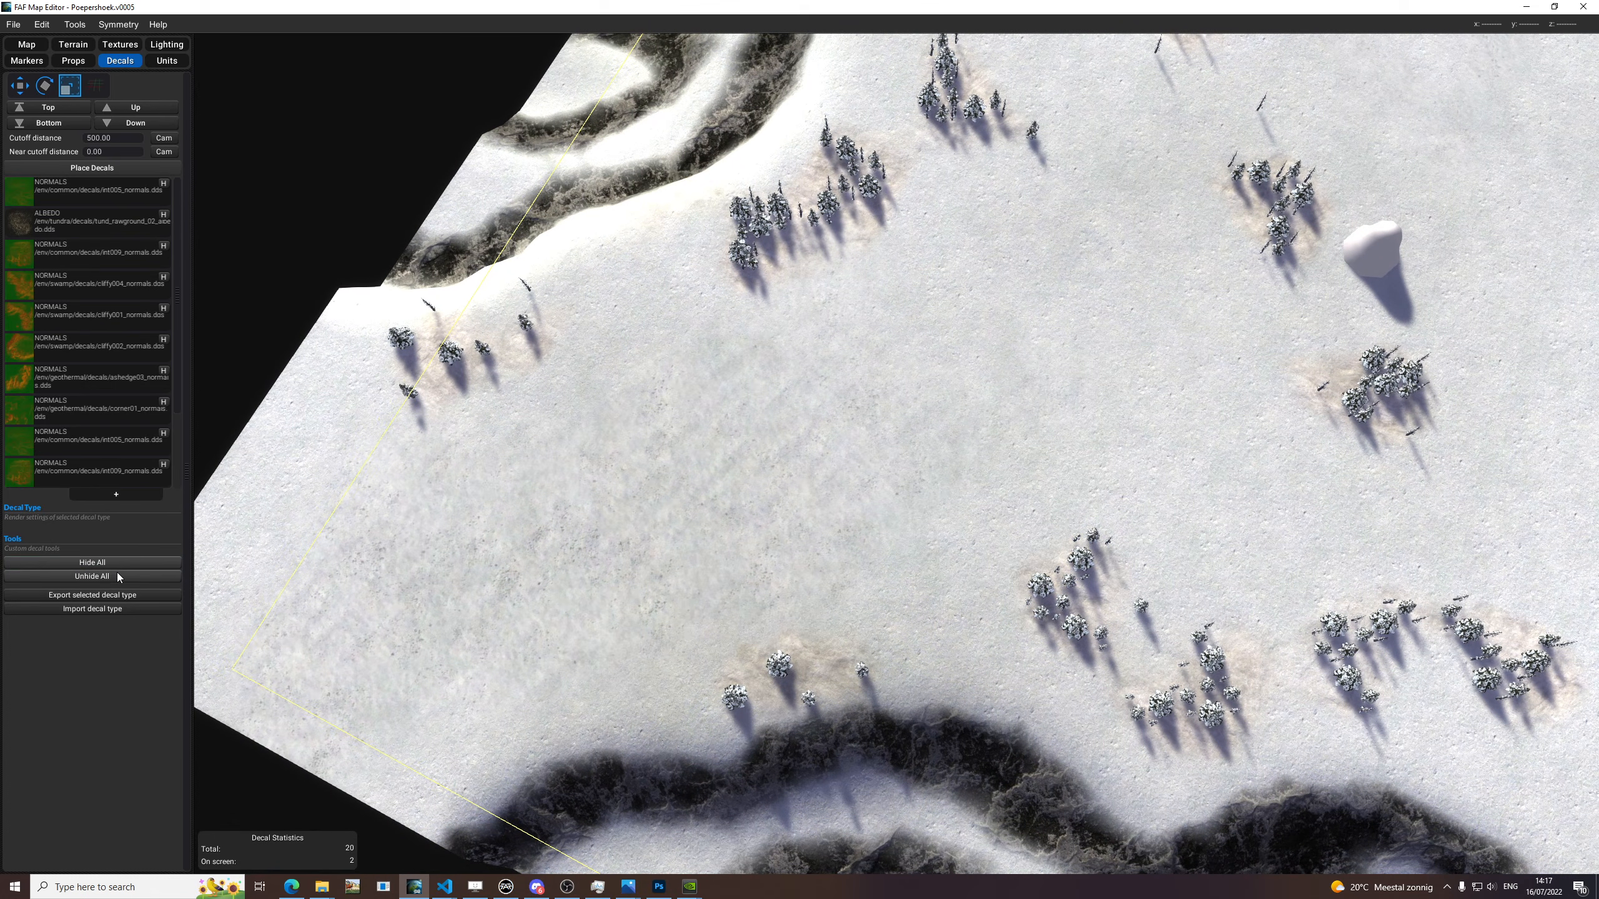
{"action": "left_click", "coordinate": [118, 575]}
{"action": "middle_click_drag", "start_coordinate": [1097, 234], "coordinate": [1027, 227]}
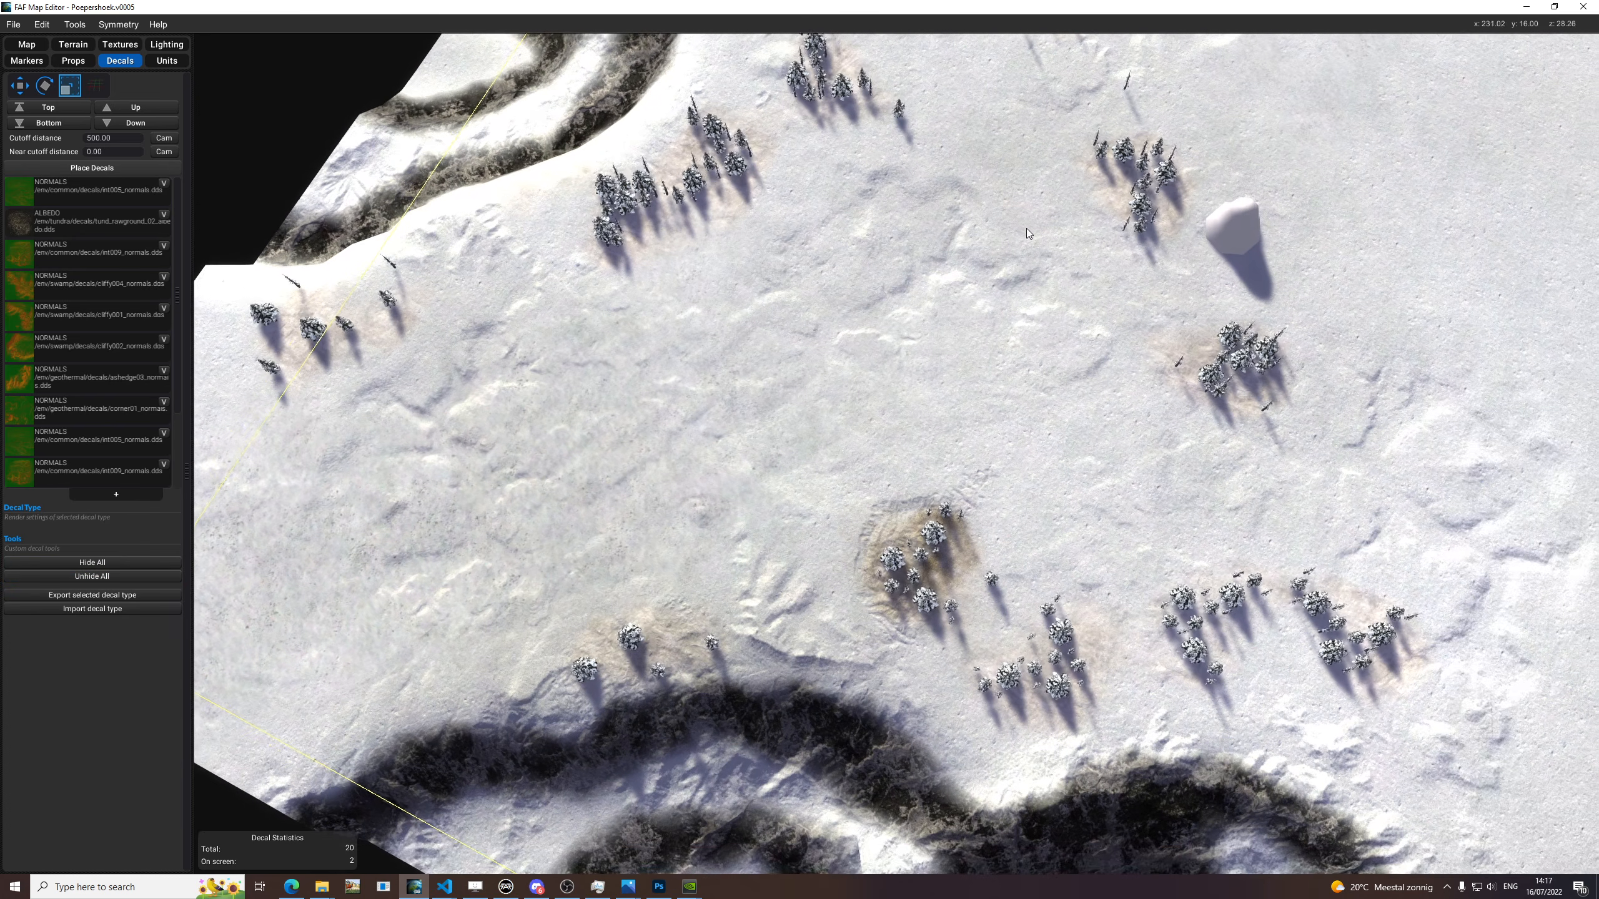
{"action": "key", "text": "ctrl+s"}
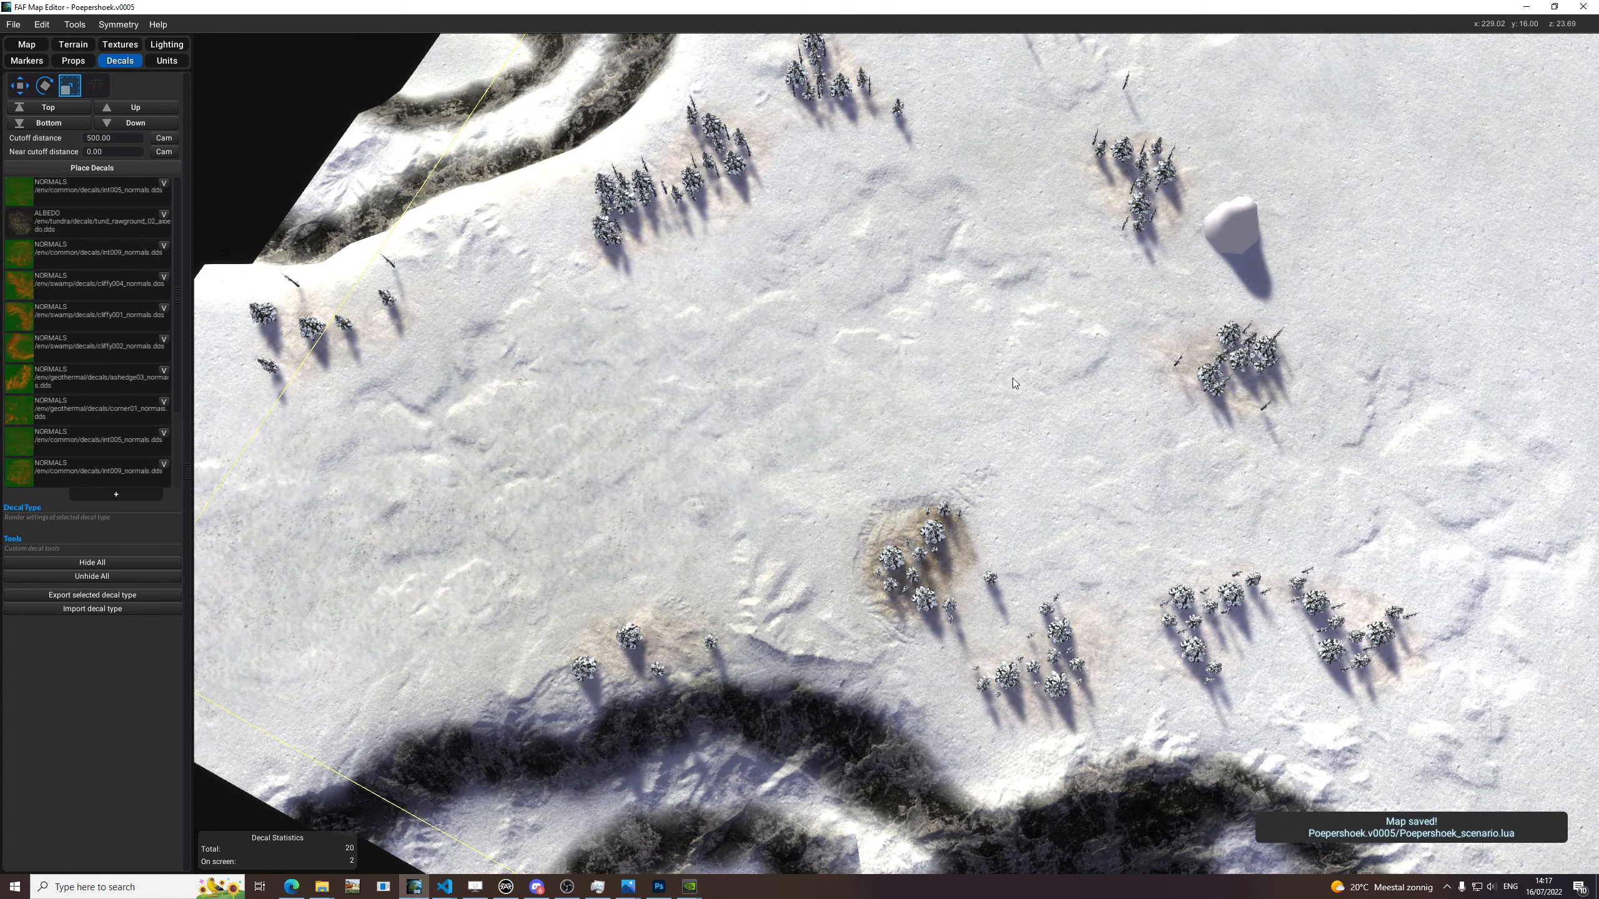